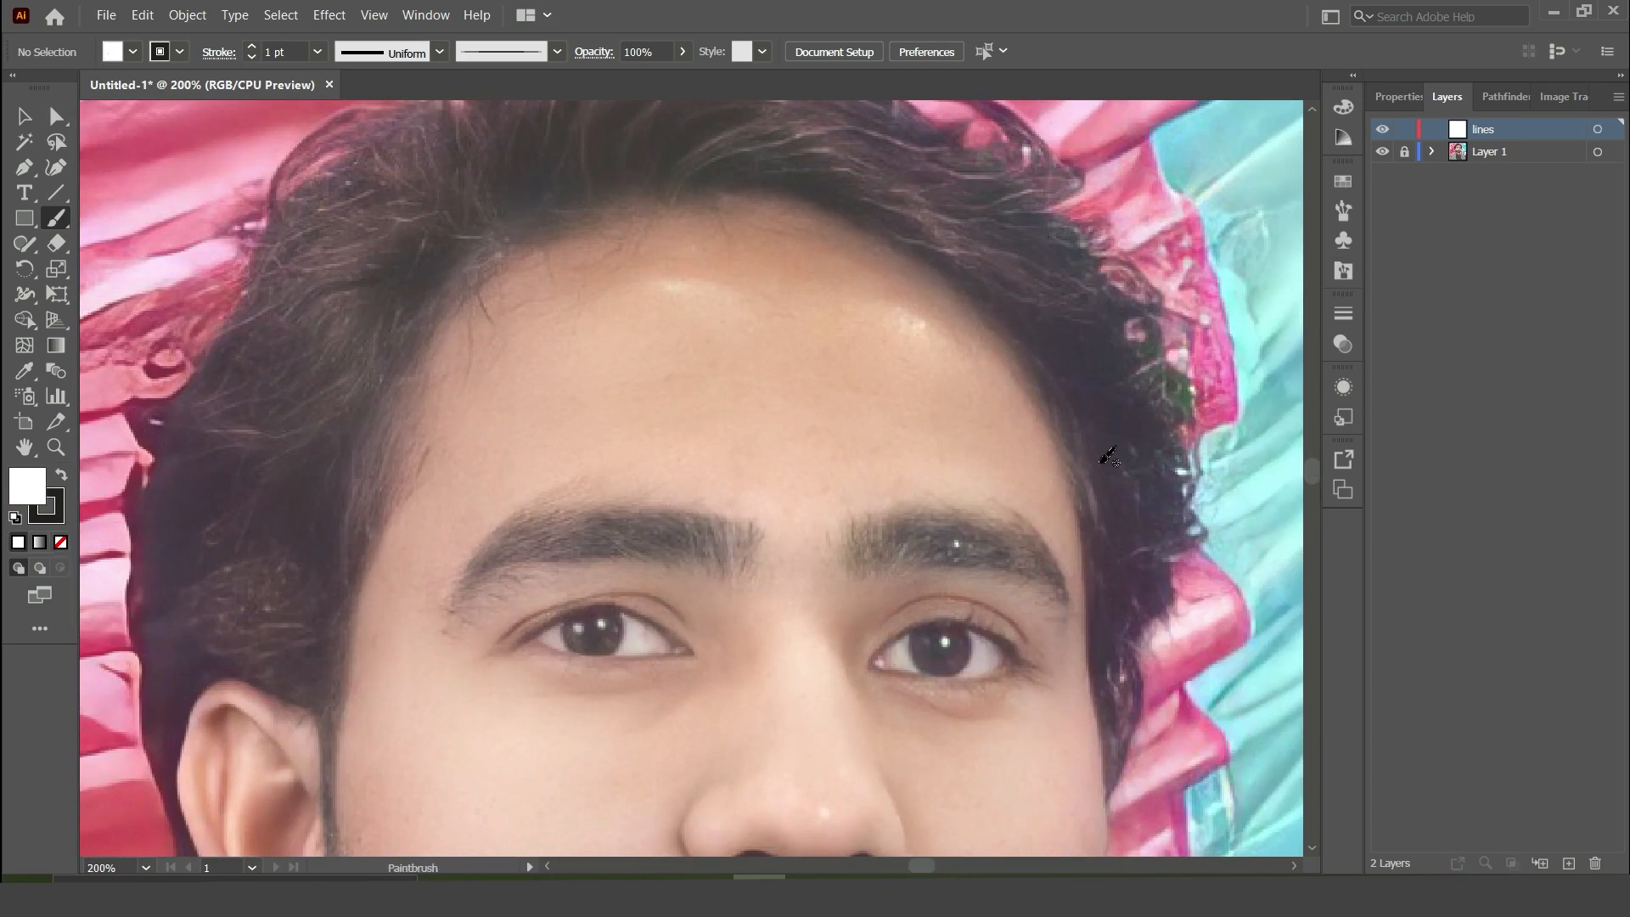
Step: Trace the eye outlines, the irises and the left eyelid crease with the Paintbrush using a 1 pt black stroke
key(ctrl+plus)
key(ctrl+plus)
scroll(1318, 467, down, 5)
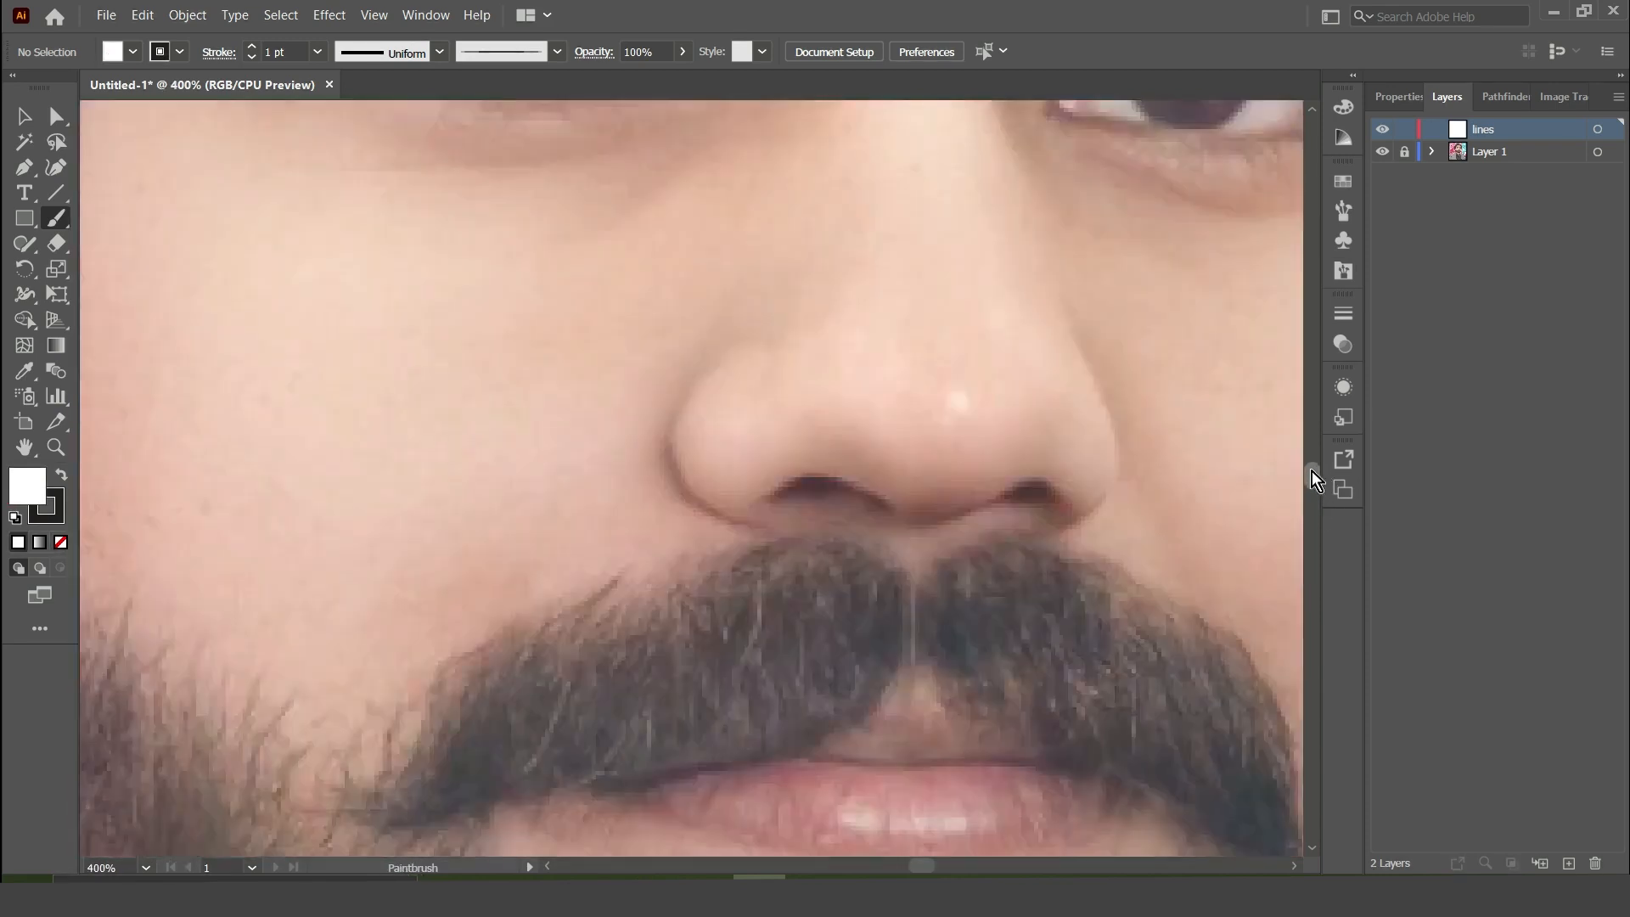
scroll(1311, 470, up, 3)
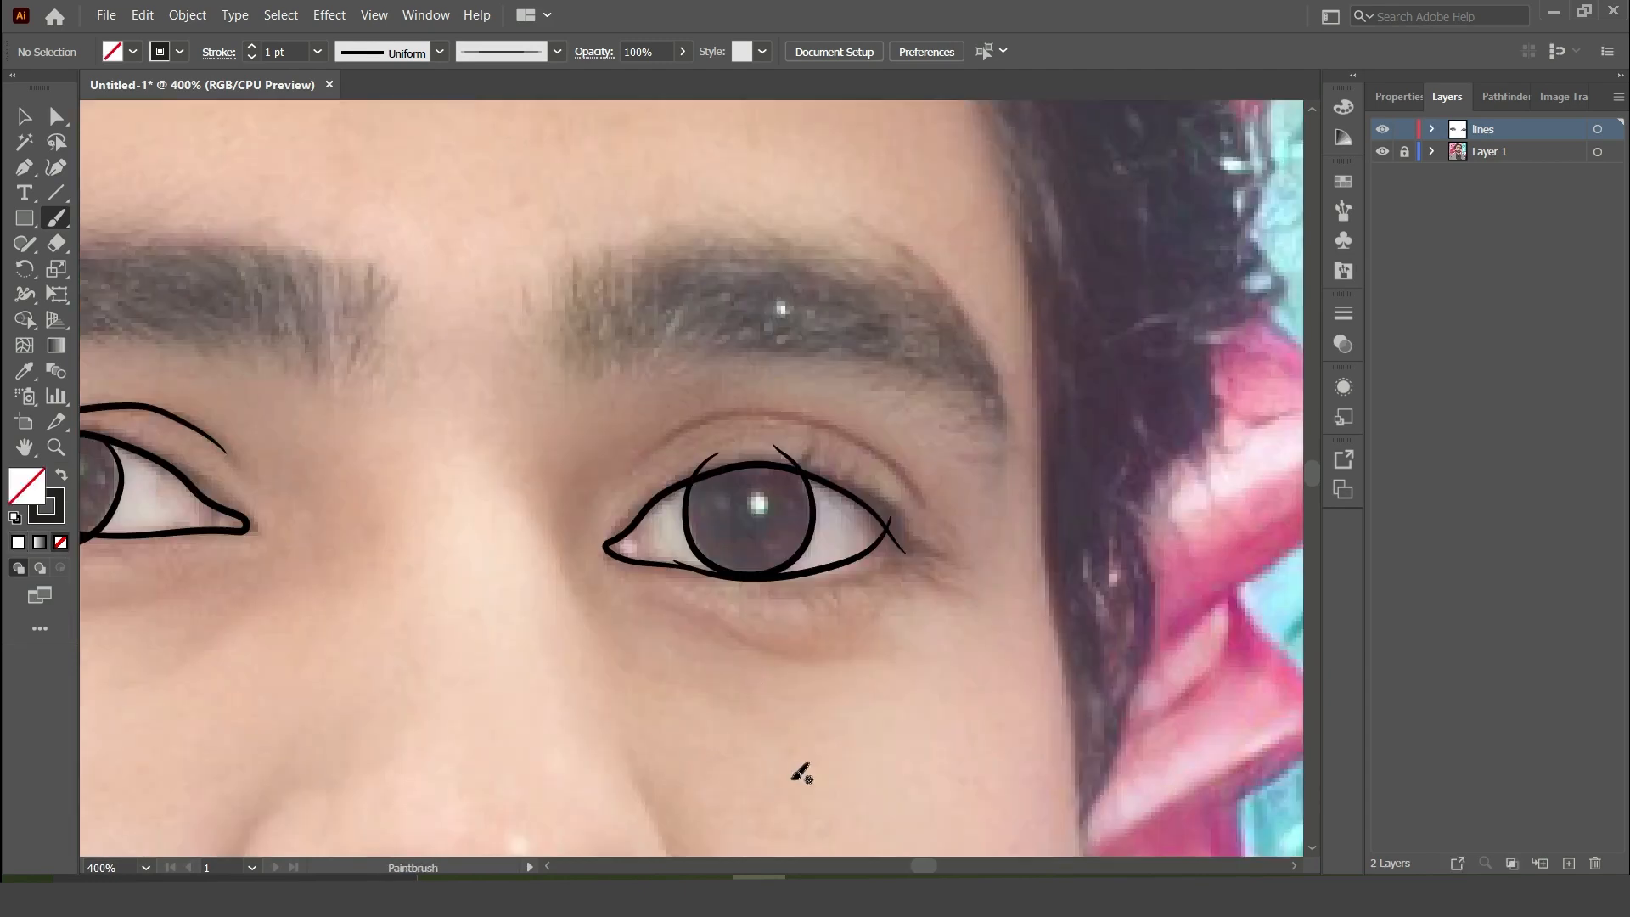
key(ctrl+z)
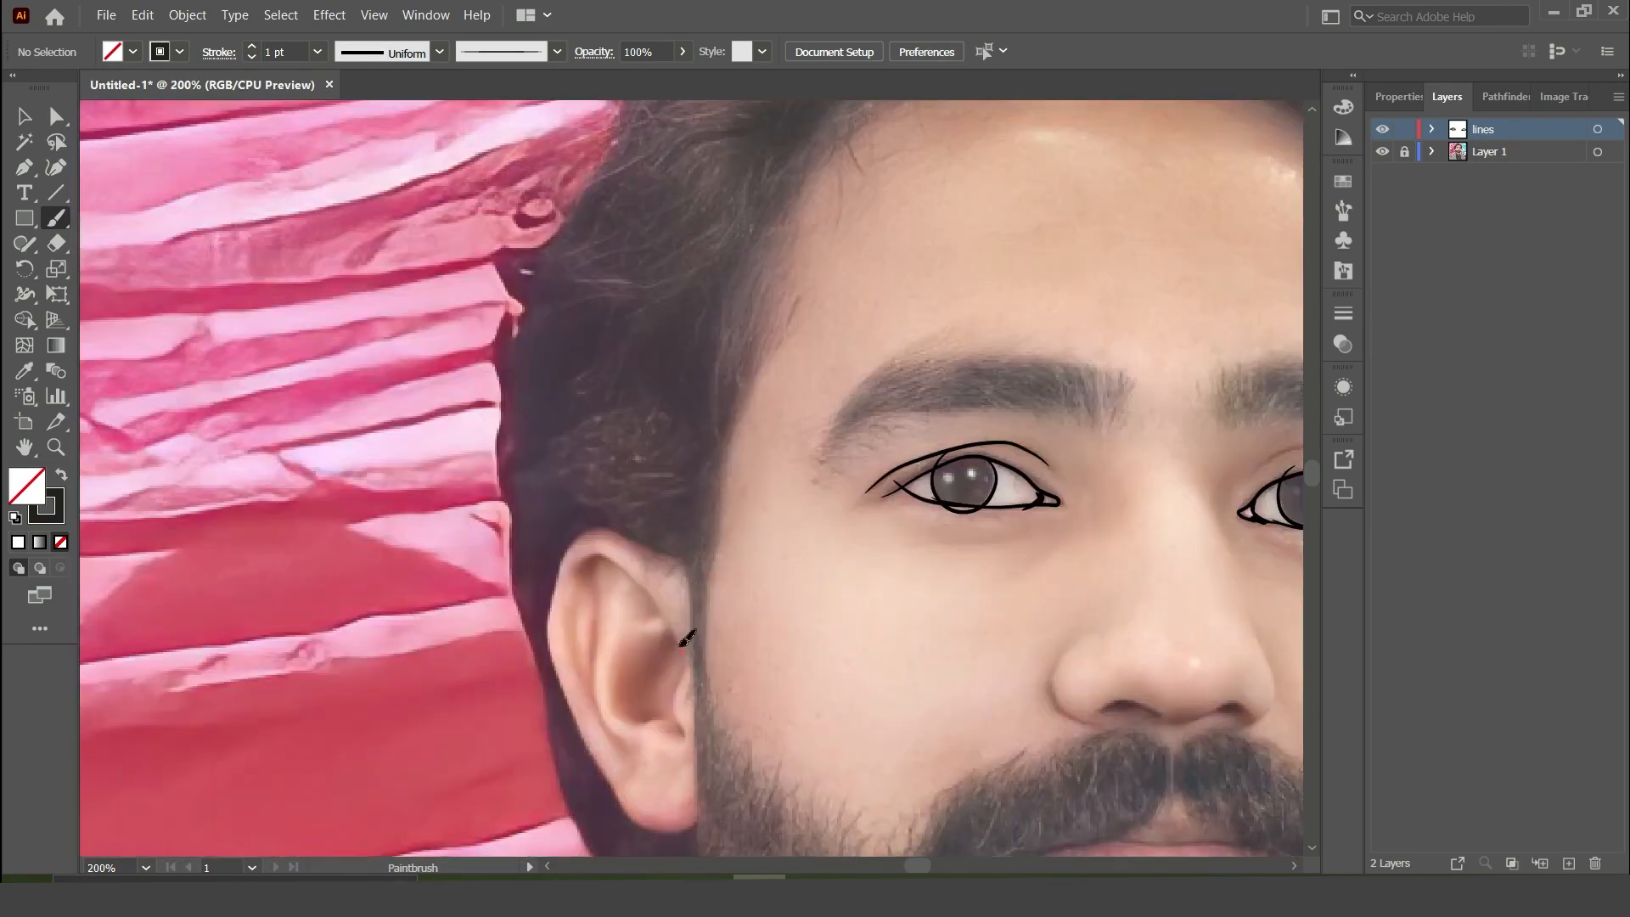
Step: Trace the inner contour lines of the ear with the Paintbrush
drag(684, 652, 586, 722)
drag(594, 556, 615, 751)
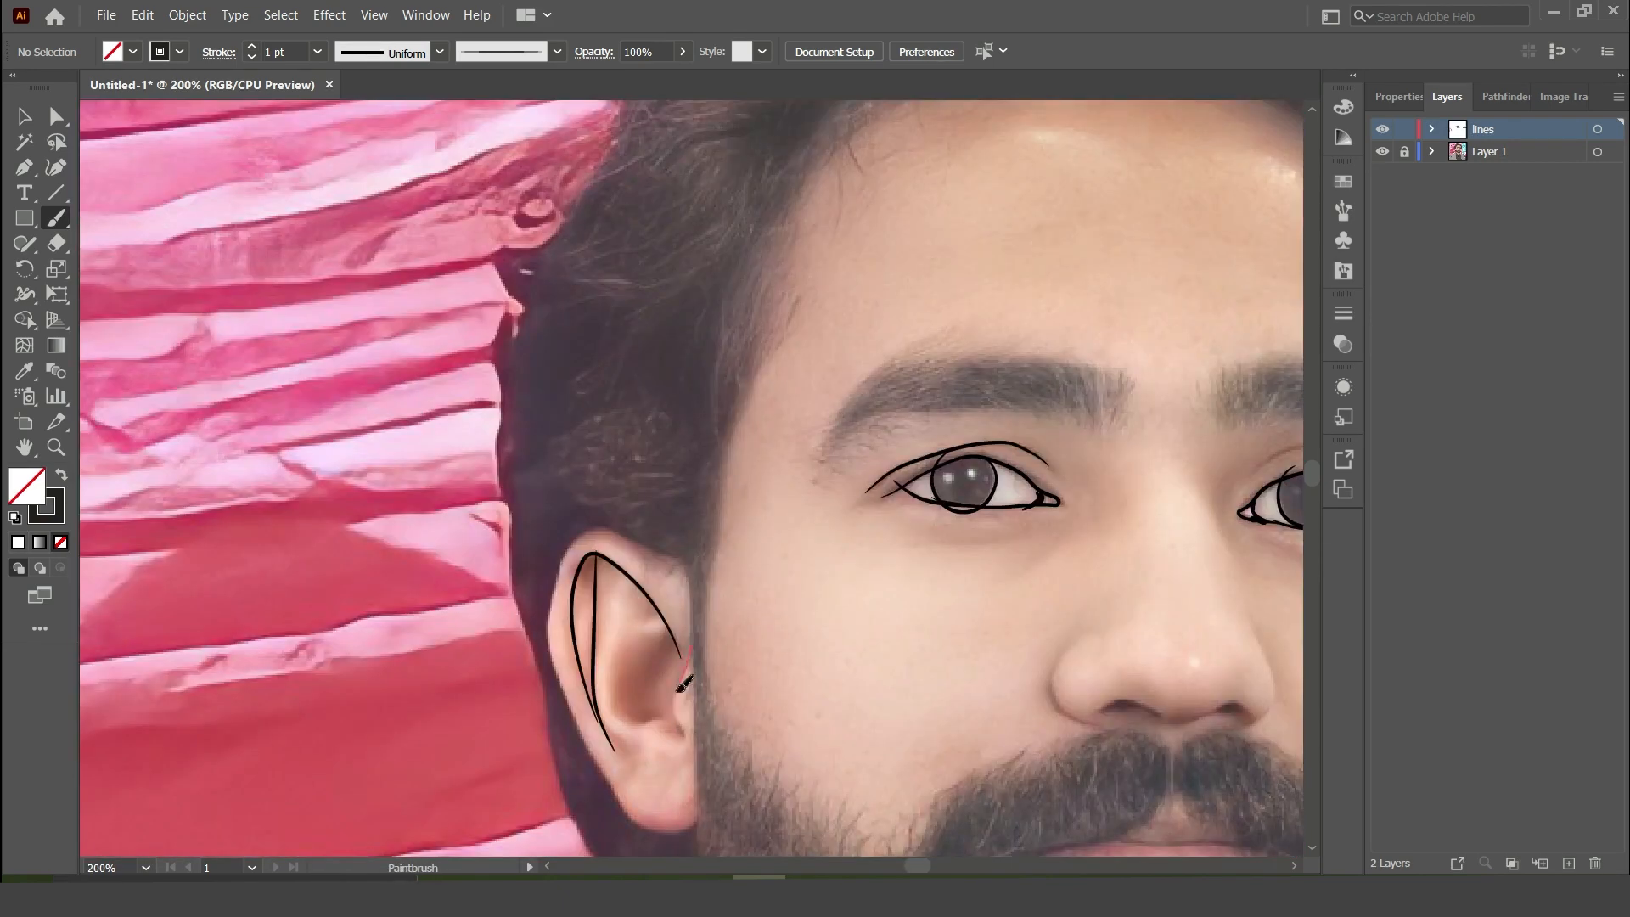
Step: Trace the nostrils and the curved sides of the nose with the Paintbrush
scroll(497, 706, right, 5)
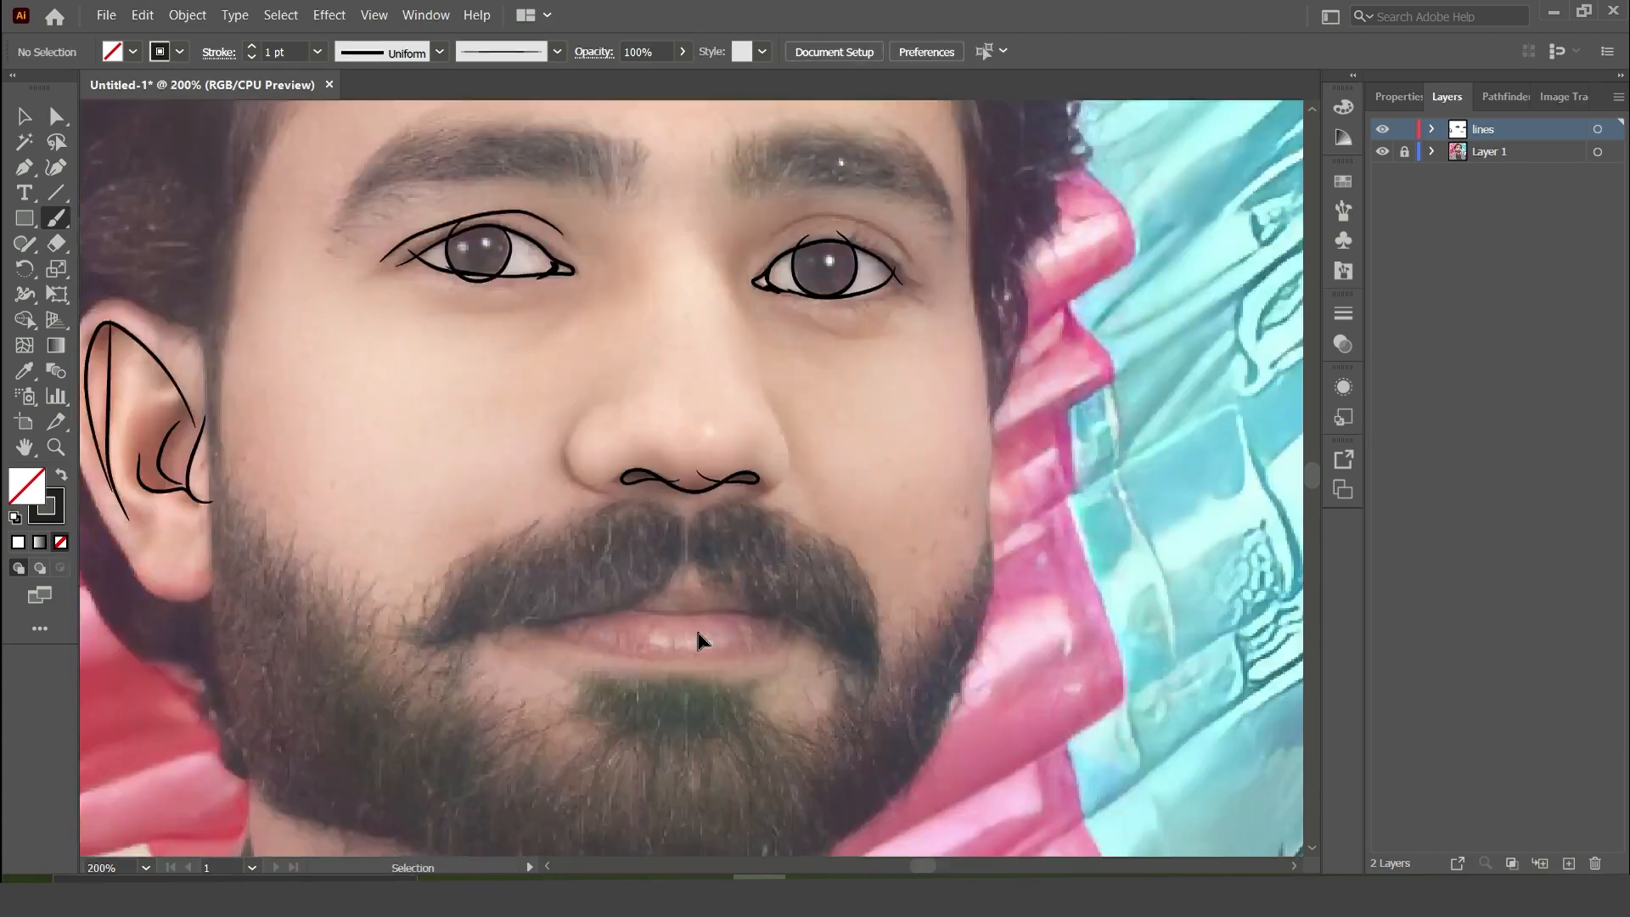
key(ctrl+equal)
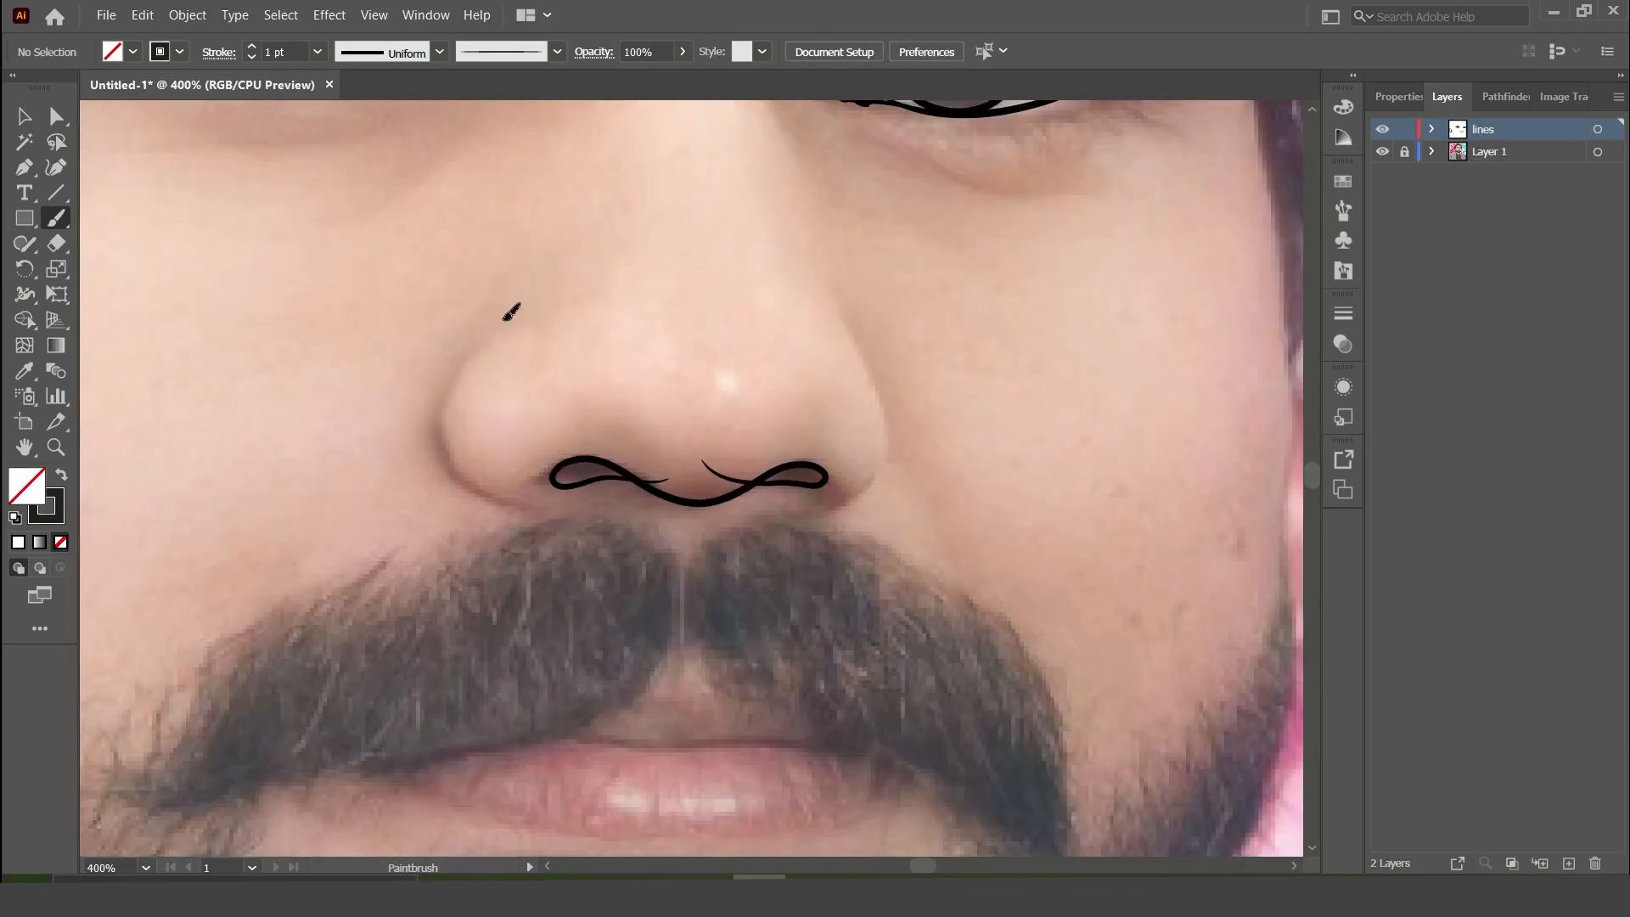
drag(471, 355, 508, 323)
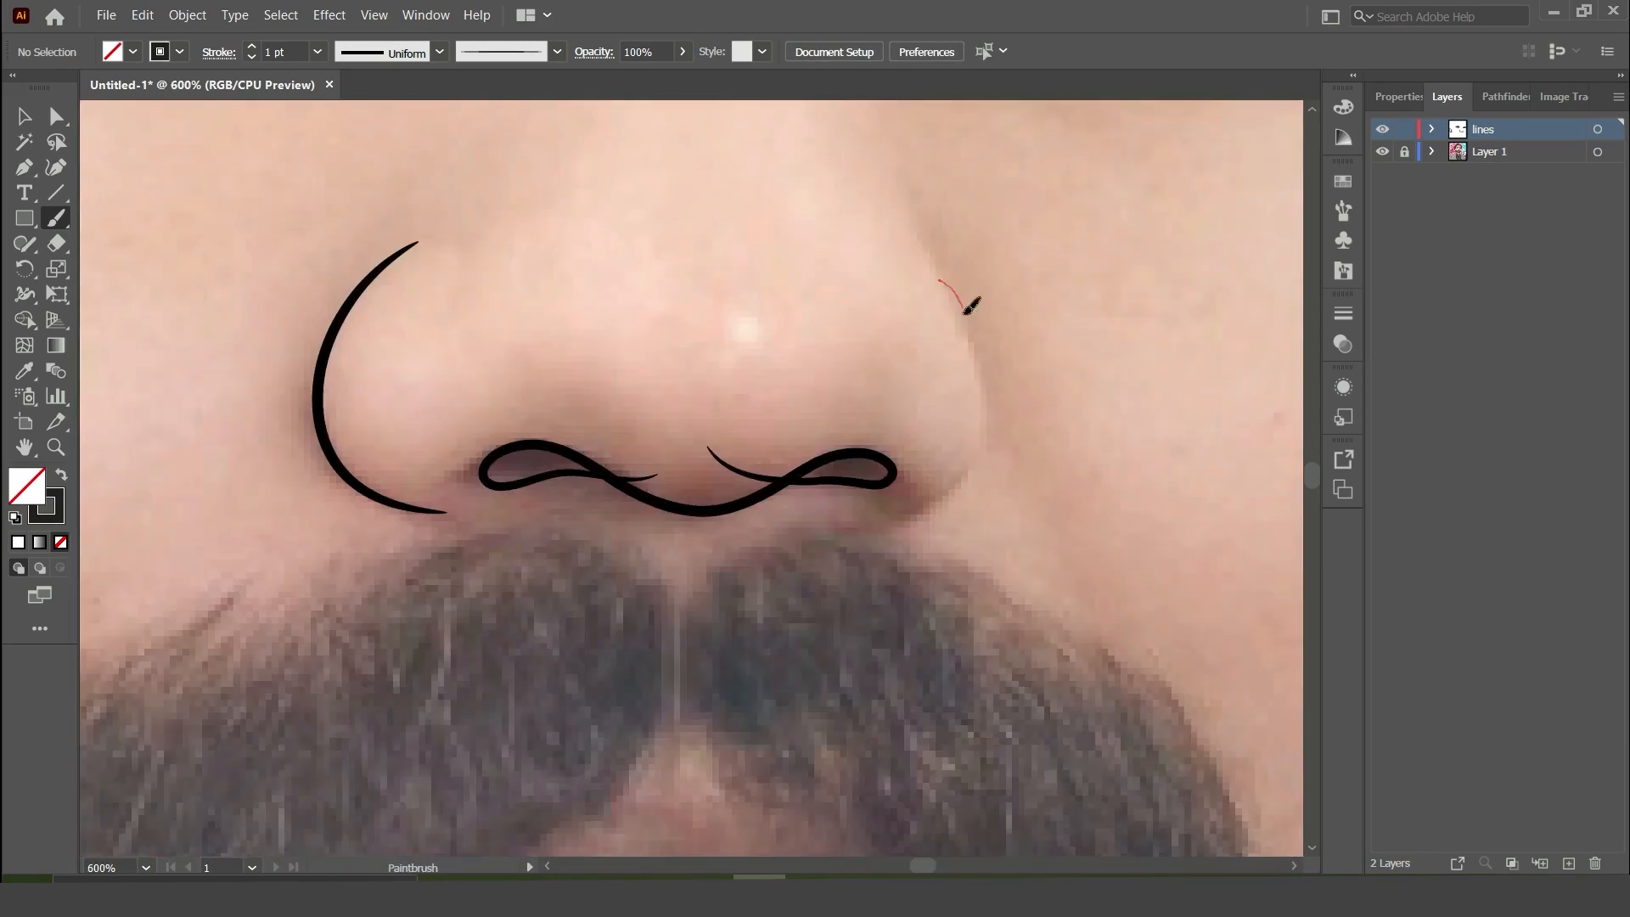
Step: Draw the line between the lips and the lower lip's outline with the Paintbrush
drag(421, 619, 993, 655)
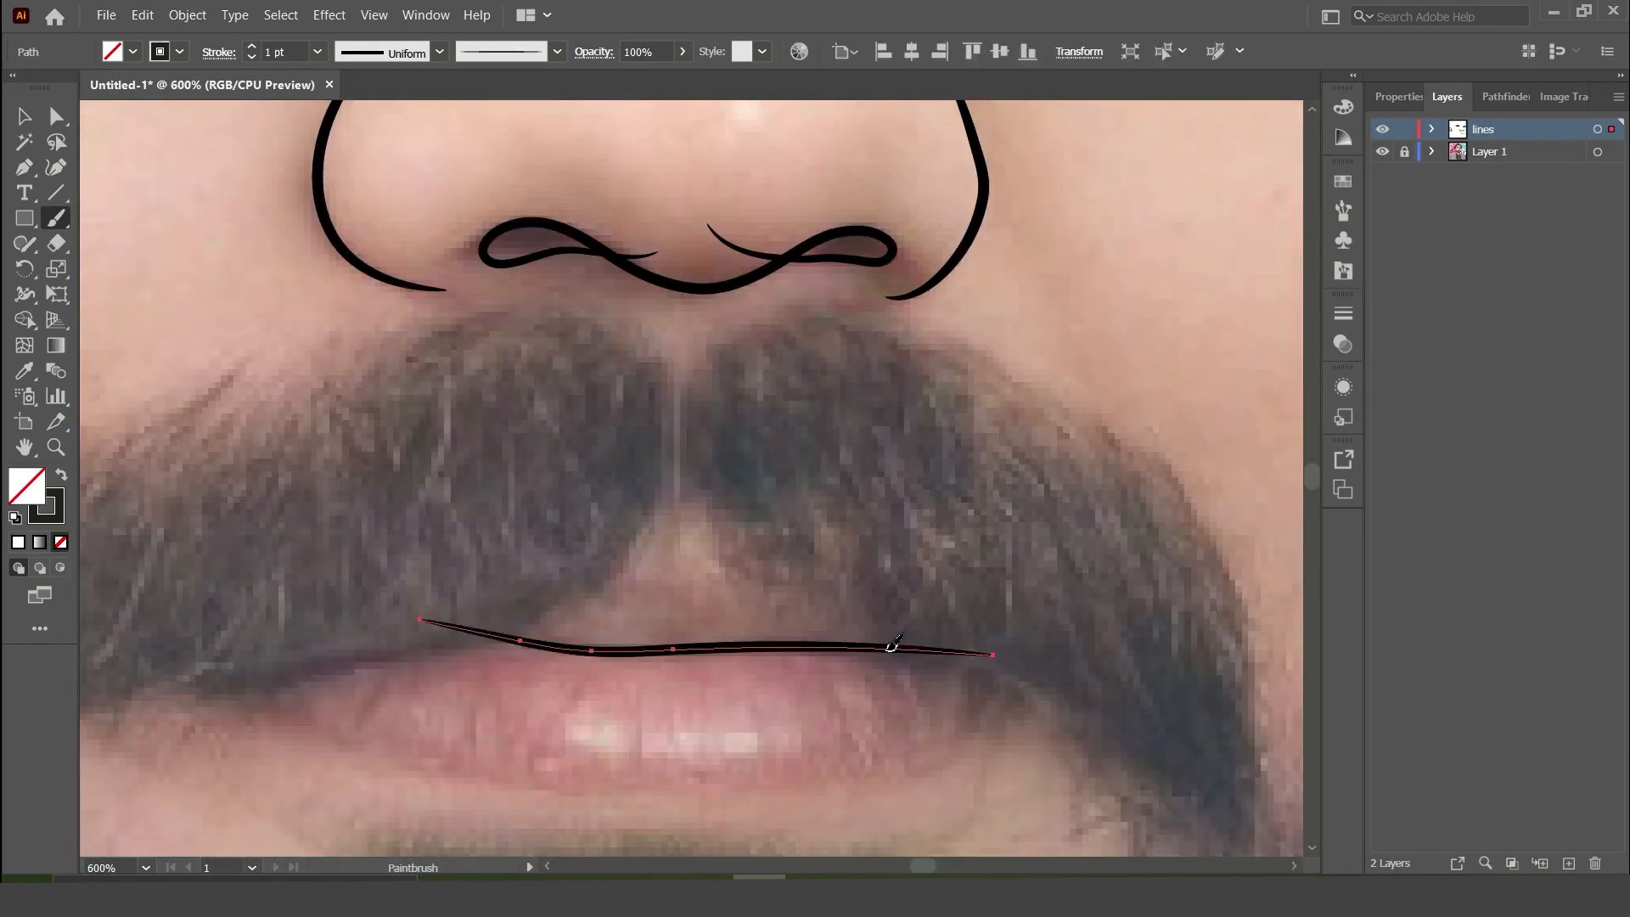
drag(891, 648, 1102, 665)
drag(1070, 652, 562, 787)
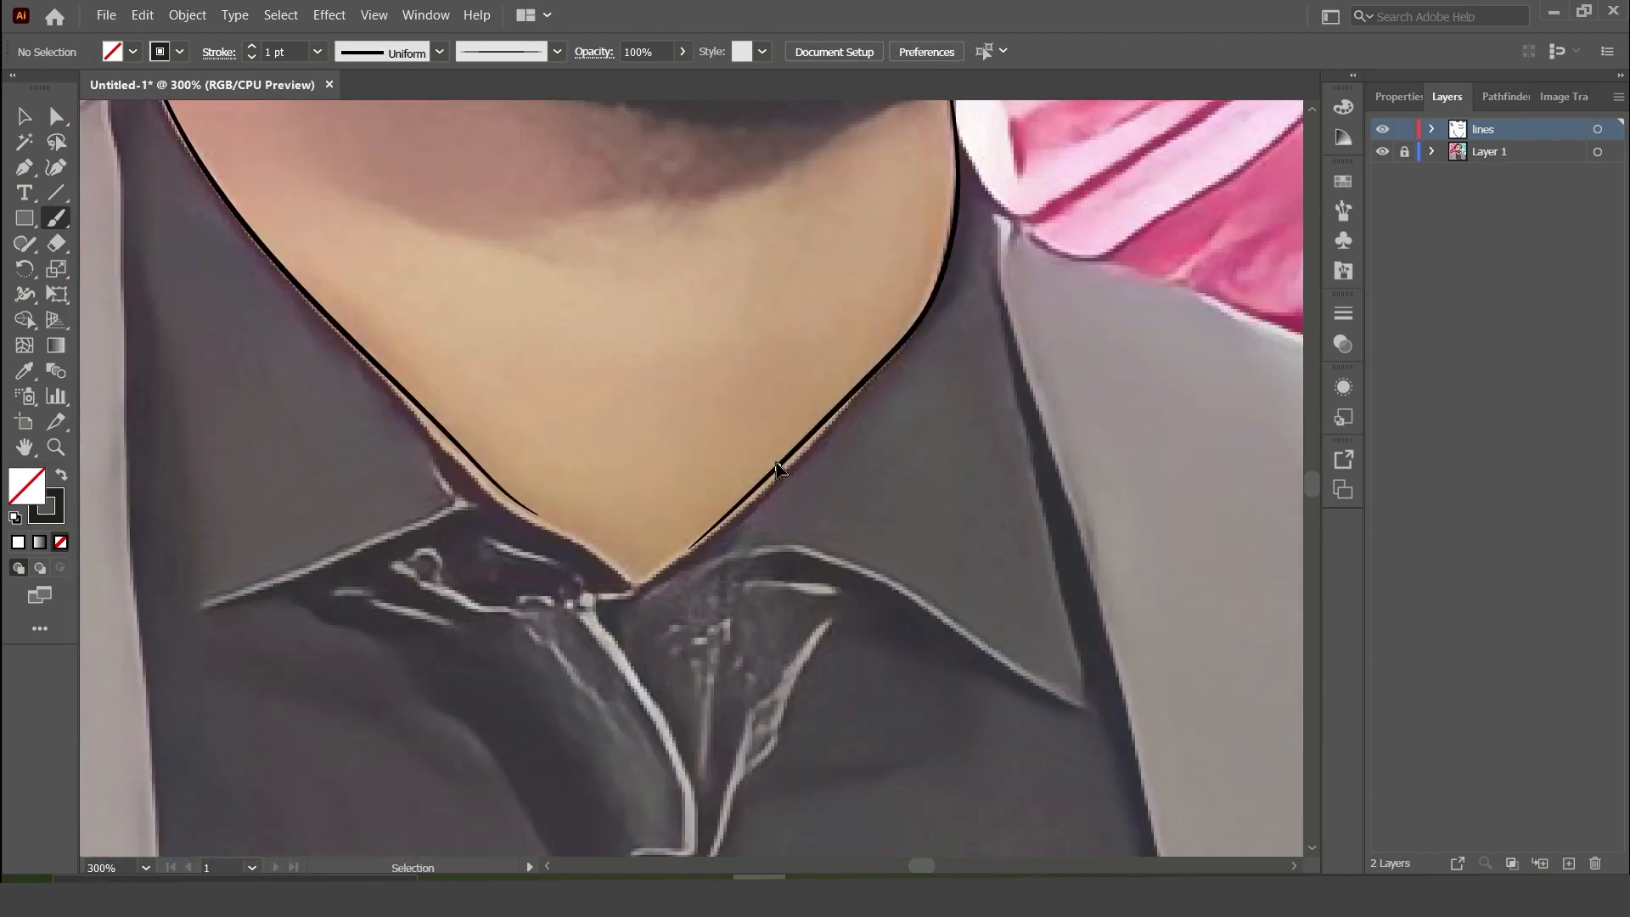
Step: Outline the shirt collar and the adjoining jacket shoulder and front edge with the Paintbrush
mouse_move(604, 609)
mouse_down()
mouse_move(856, 562)
mouse_move(1095, 708)
mouse_move(976, 129)
mouse_up()
drag(1104, 270, 1302, 338)
mouse_move(521, 541)
mouse_down()
mouse_move(175, 625)
mouse_move(104, 669)
mouse_up()
key(ctrl+minus)
drag(328, 148, 341, 629)
drag(323, 537, 333, 633)
key(ctrl+shift+a)
Step: Outline the tie's knot beneath the collar points and the long sides of the tie below it
drag(515, 501, 648, 577)
mouse_move(392, 547)
mouse_down()
mouse_move(606, 601)
mouse_move(553, 572)
mouse_up()
drag(806, 550, 707, 747)
drag(557, 598, 800, 552)
drag(614, 754, 716, 731)
drag(1311, 483, 1312, 488)
drag(641, 283, 680, 855)
mouse_move(703, 278)
mouse_down()
mouse_move(738, 338)
mouse_move(883, 827)
mouse_up()
Step: Outline the jacket's lapels, front edges and seam lines, running the strokes past the photo's lower edge
key(ctrl+minus)
drag(1004, 408, 1010, 418)
drag(966, 384, 1010, 717)
mouse_move(424, 670)
mouse_down()
mouse_move(347, 366)
mouse_move(354, 381)
mouse_move(447, 325)
mouse_up()
drag(361, 307, 463, 121)
mouse_move(880, 203)
mouse_down()
mouse_move(1129, 454)
mouse_move(1183, 664)
mouse_up()
drag(798, 195, 906, 659)
drag(509, 280, 548, 663)
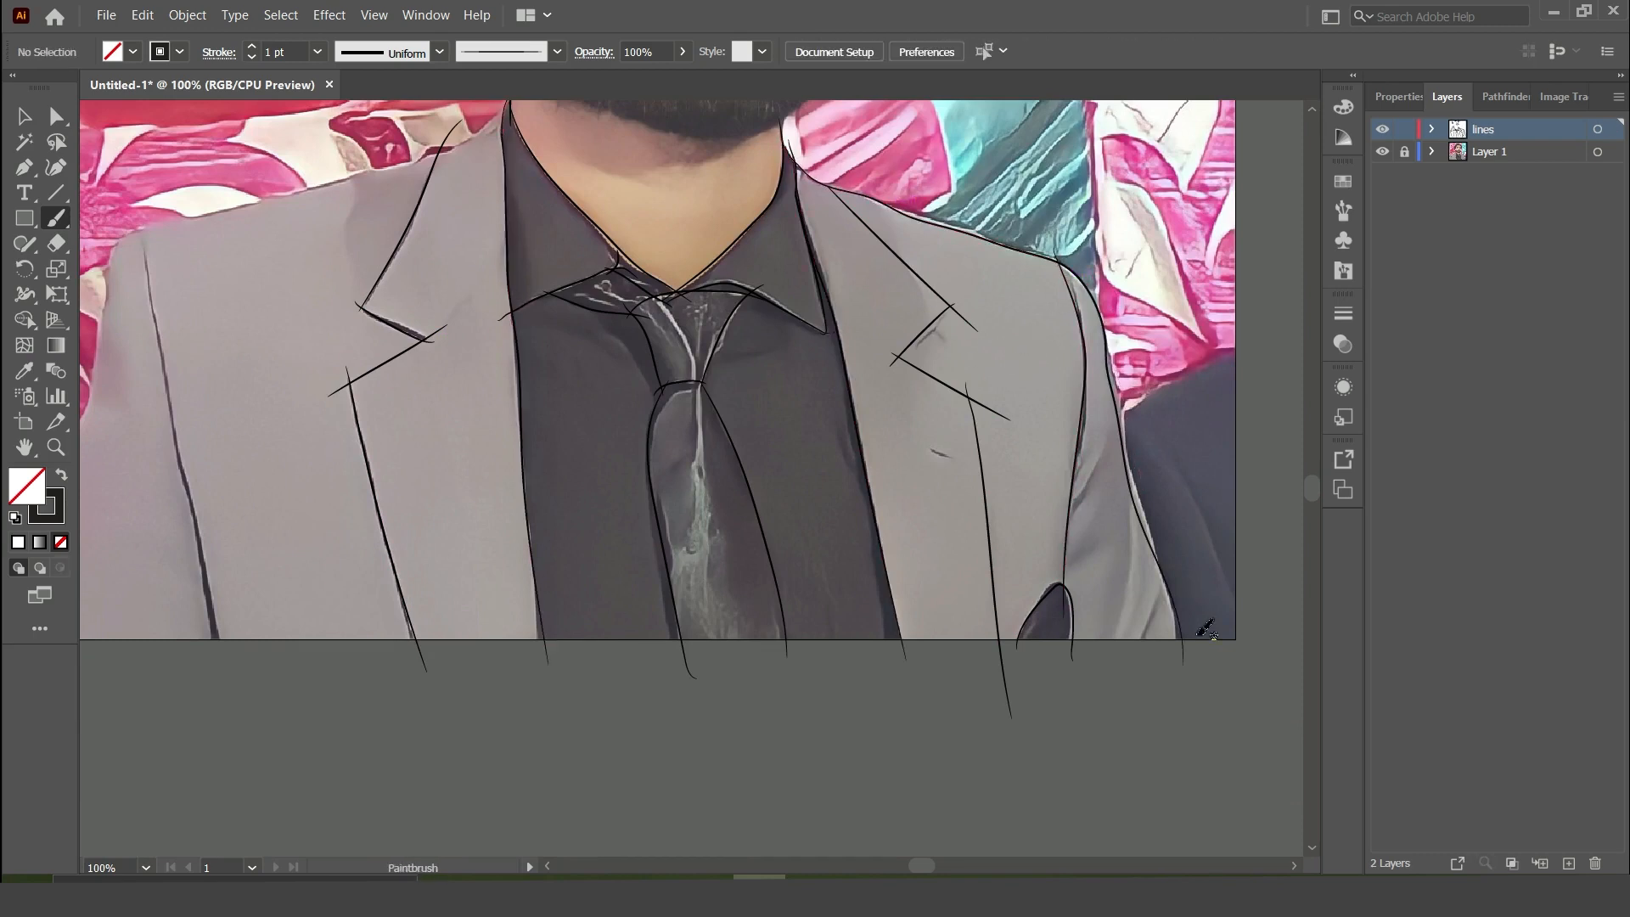
Step: Close off the bust with a line along the artboard's lower edge and a short vertical line at its left edge
drag(1198, 638, 81, 637)
key(ctrl+minus)
drag(1087, 587, 206, 587)
mouse_move(273, 629)
mouse_down()
mouse_move(273, 494)
mouse_move(303, 547)
mouse_up()
Step: Draw the outer sleeve and shoulder contour on the left side of the jacket, undoing the first stroke
drag(304, 522, 641, 223)
key(ctrl+z)
key(ctrl+shift+a)
drag(299, 520, 518, 273)
drag(370, 313, 380, 352)
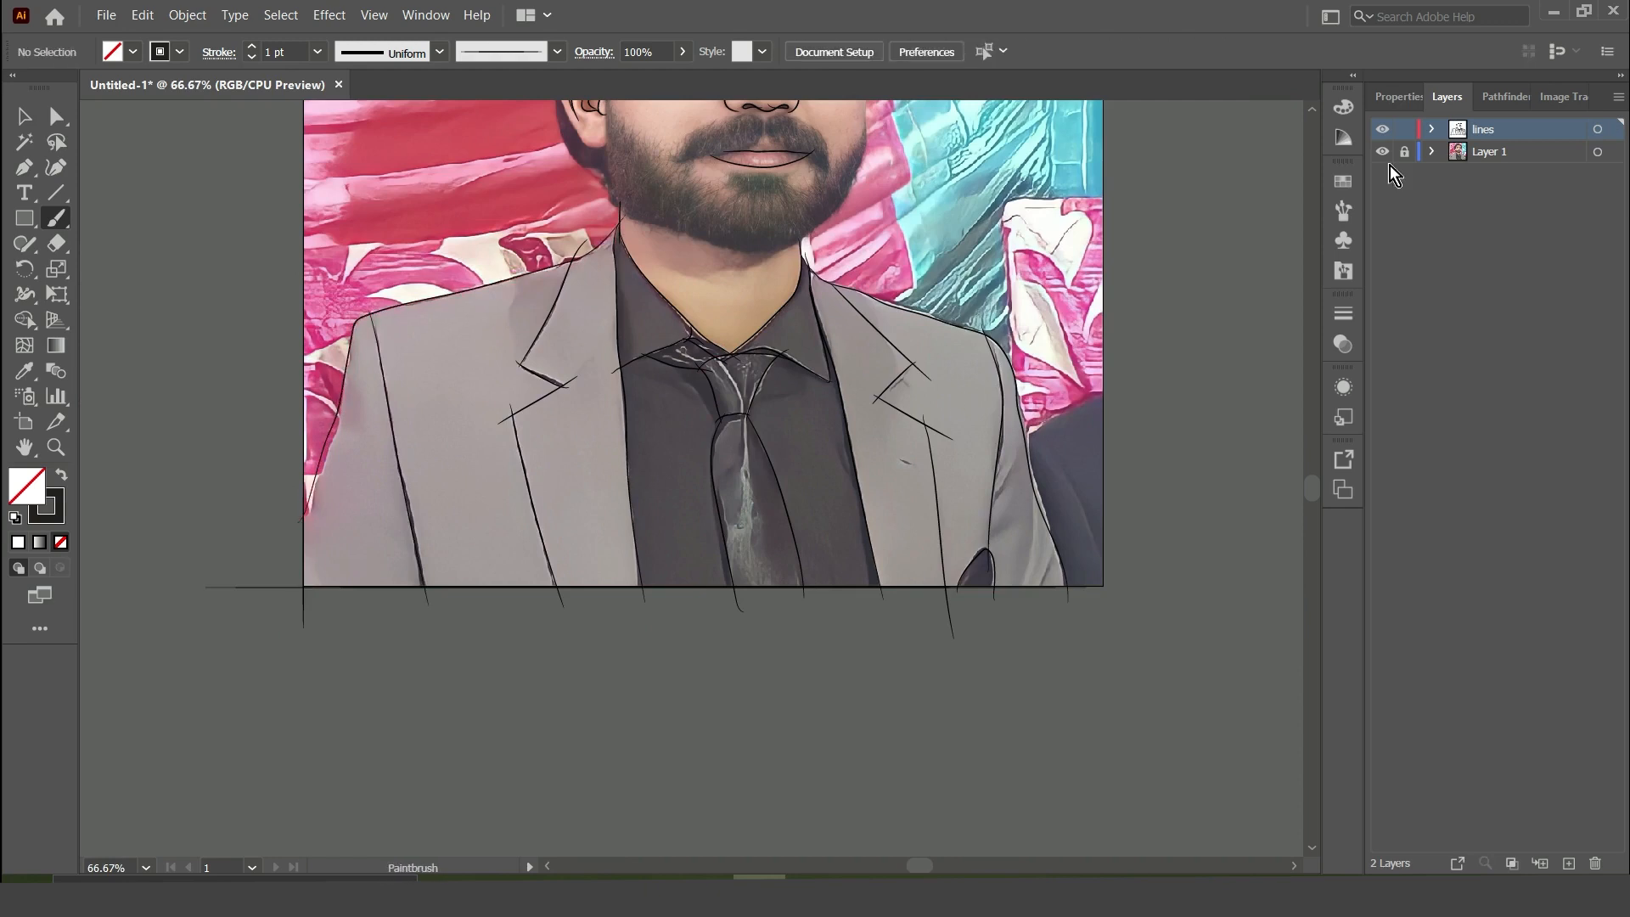
Step: Trace the beard with jagged hair edges using the Pencil tool and fill the shape with black, without a stroke
scroll(691, 478, up, 5)
key(ctrl+plus)
key(ctrl+plus)
key(n)
drag(514, 371, 704, 527)
mouse_move(930, 535)
mouse_down()
mouse_move(1024, 507)
mouse_move(1085, 403)
mouse_up()
mouse_move(556, 592)
mouse_down()
mouse_move(976, 653)
mouse_move(1085, 406)
mouse_up()
key(shift+x)
key(ctrl+shift+a)
Step: Trace the moustache with jagged hair edges using the Pencil tool and give it the beard's black fill
drag(726, 410, 928, 391)
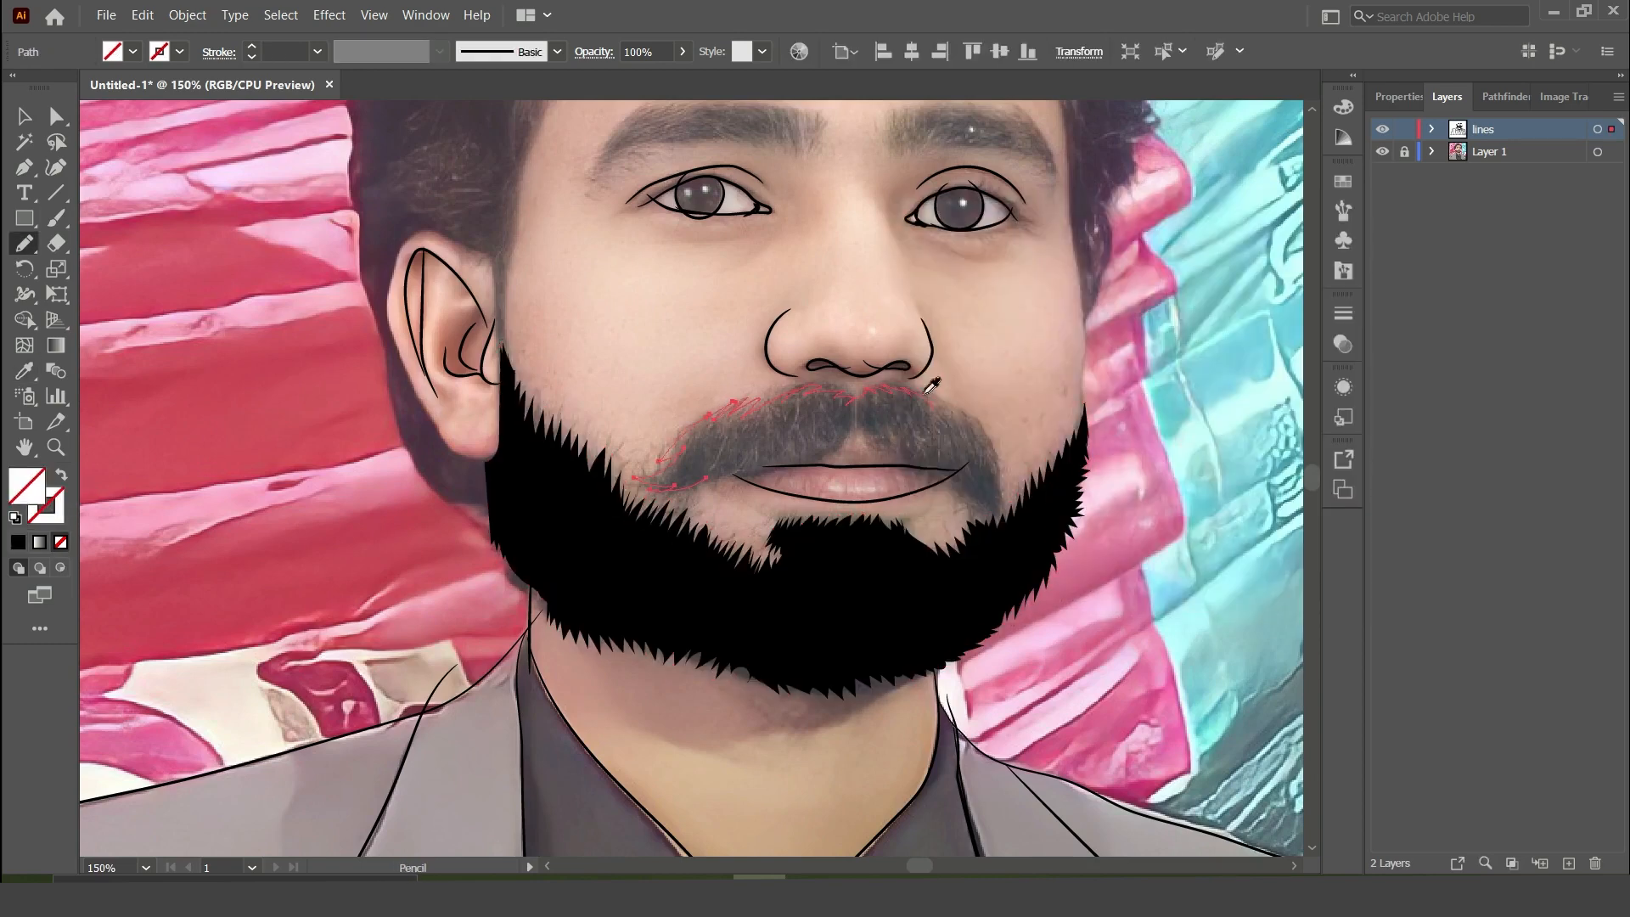
click(663, 551)
key(ctrl+shift+a)
key(ctrl+minus)
key(ctrl+minus)
key(ctrl+minus)
key(ctrl+minus)
key(ctrl+minus)
key(ctrl+equal)
key(ctrl+equal)
key(ctrl+equal)
key(ctrl+equal)
key(ctrl+equal)
key(ctrl+equal)
key(ctrl+equal)
key(n)
key(ctrl+shift+a)
key(ctrl+minus)
key(ctrl+minus)
key(ctrl+minus)
key(ctrl+minus)
key(ctrl+minus)
key(ctrl+equal)
key(ctrl+equal)
key(ctrl+equal)
key(ctrl+equal)
key(ctrl+equal)
key(ctrl+shift+a)
key(ctrl+minus)
key(ctrl+minus)
key(ctrl+minus)
key(ctrl+minus)
key(ctrl+equal)
key(ctrl+equal)
key(ctrl+equal)
key(ctrl+equal)
Step: Add the hair shape behind the ear and give it the same black fill as the beard
scroll(764, 433, left, 5)
mouse_move(748, 438)
mouse_down()
mouse_move(535, 310)
mouse_move(749, 438)
mouse_up()
key(i)
click(815, 476)
key(ctrl+shift+a)
Step: Trace the hair contour around the ear, up the temple and along the left side of the head with the Pencil tool
scroll(960, 289, up, 5)
key(n)
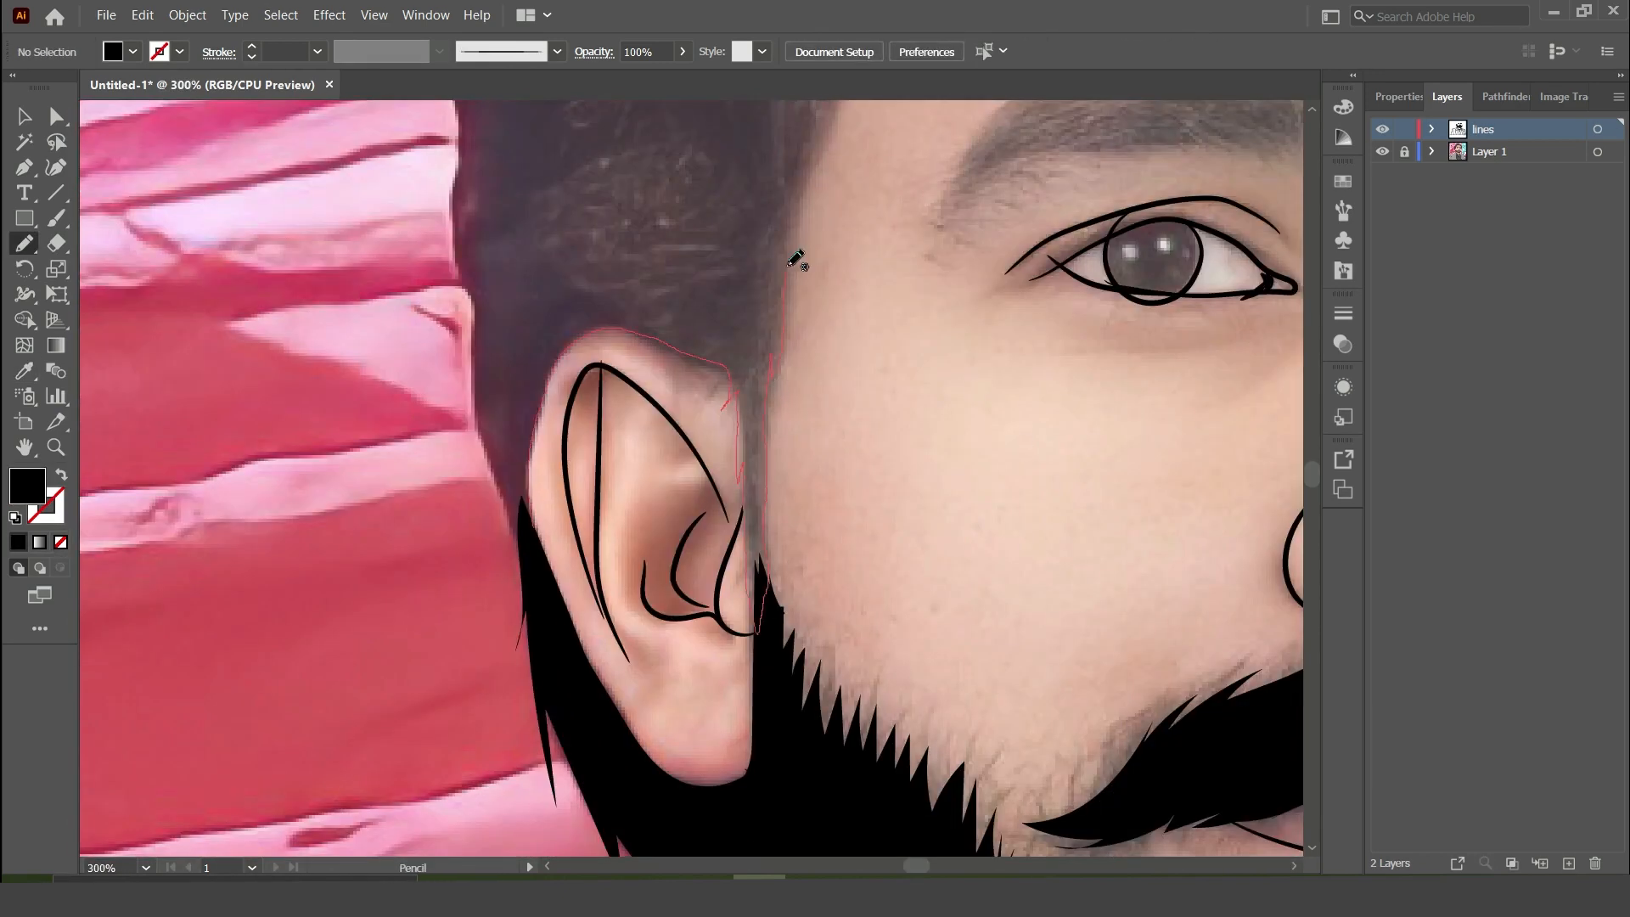
drag(788, 265, 806, 174)
drag(527, 552, 454, 170)
drag(1311, 477, 1313, 472)
mouse_move(802, 731)
mouse_down()
mouse_move(917, 357)
mouse_move(977, 293)
mouse_up()
drag(452, 704, 669, 175)
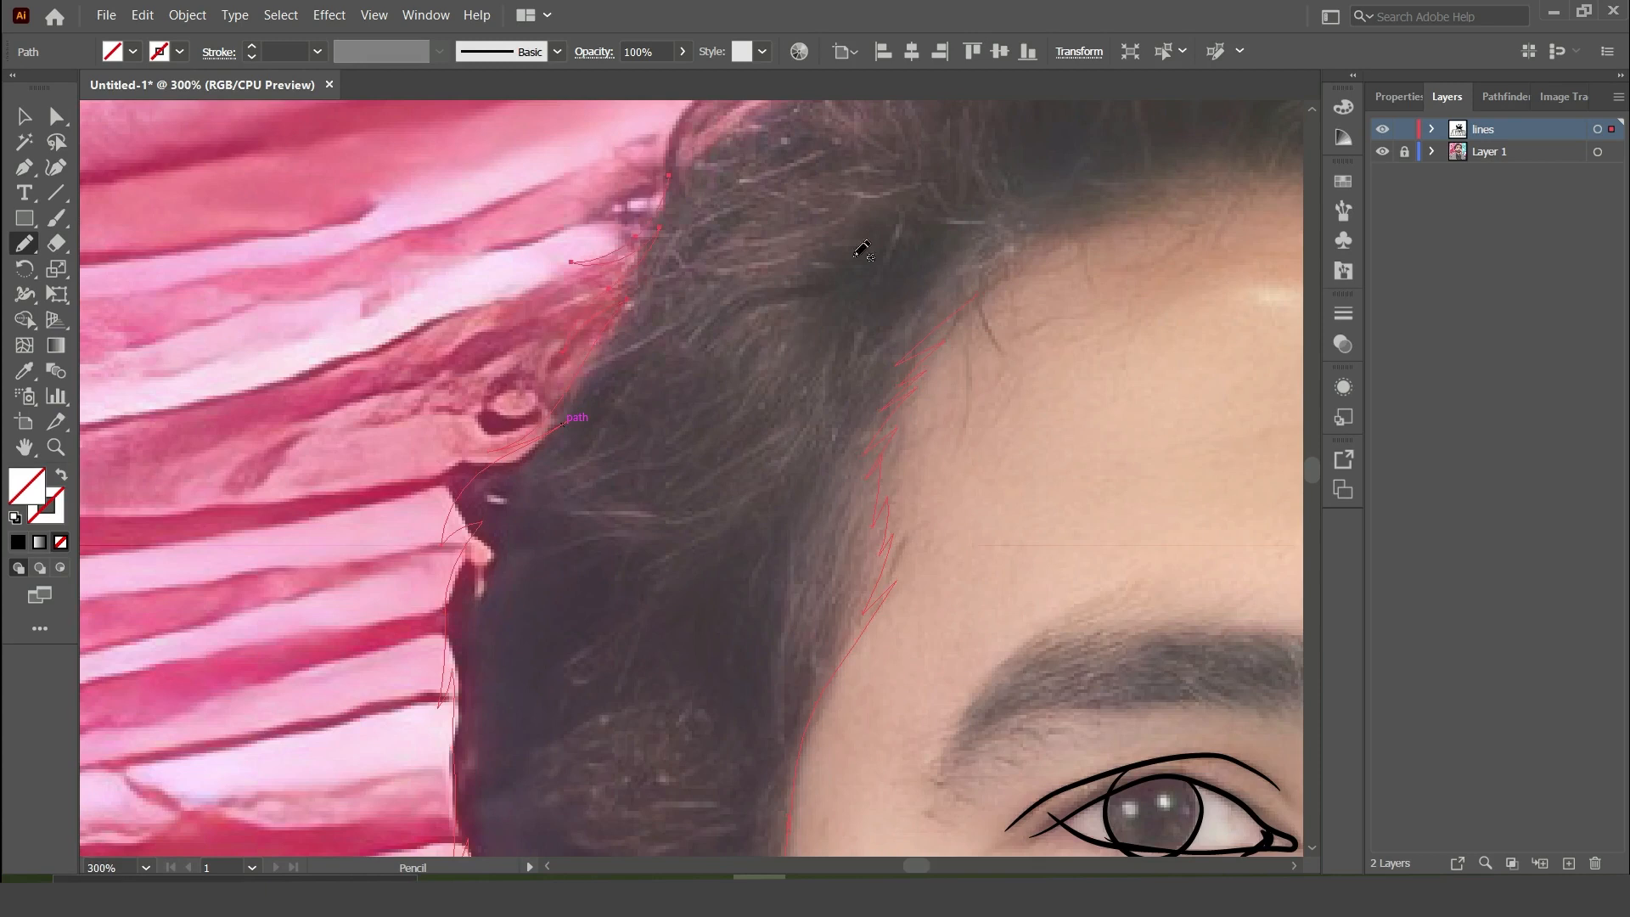
Step: Continue the hair contour over the top and down the right side of the head, and fill the hair black
scroll(862, 249, up, 2)
scroll(974, 305, up, 3)
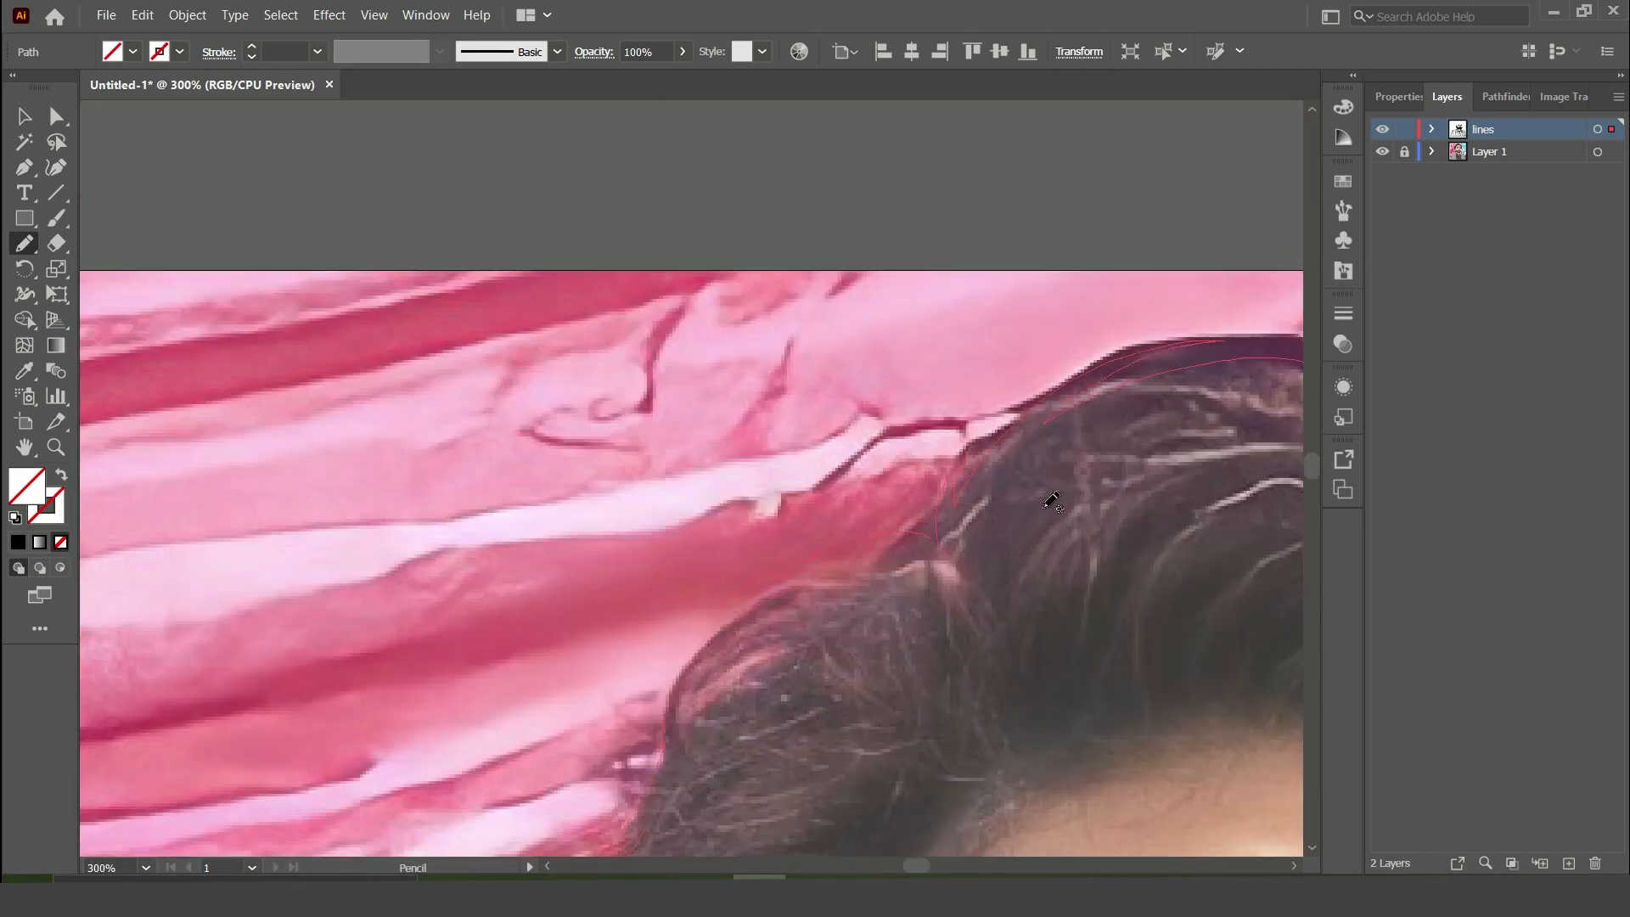
scroll(1051, 501, right, 10)
scroll(1158, 448, down, 8)
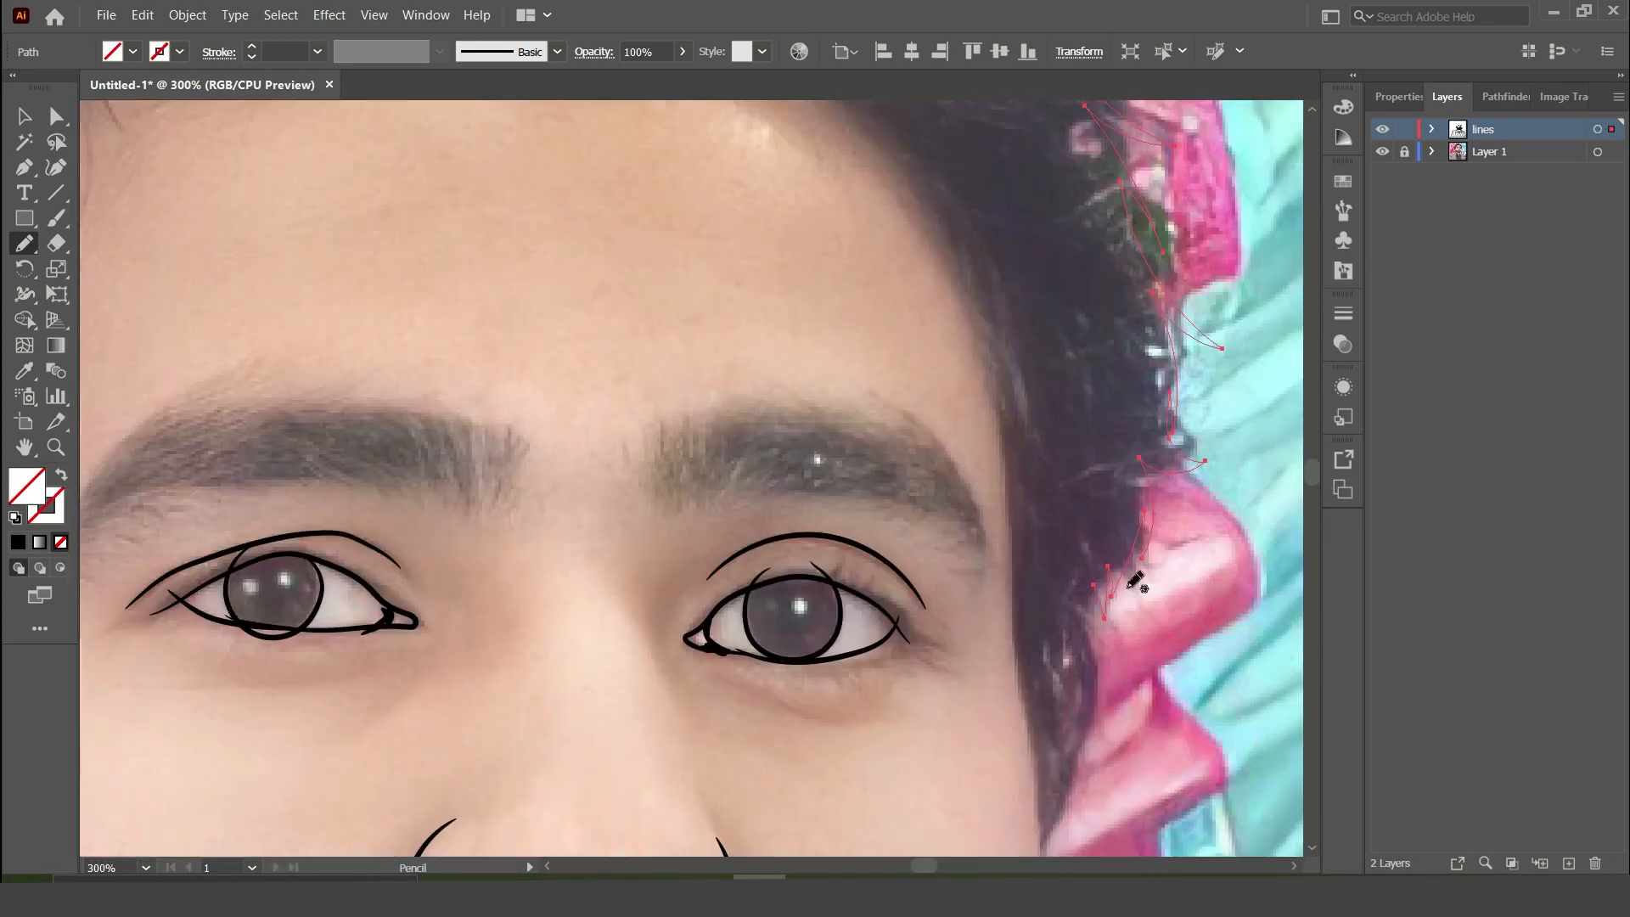
scroll(1242, 467, up, 4)
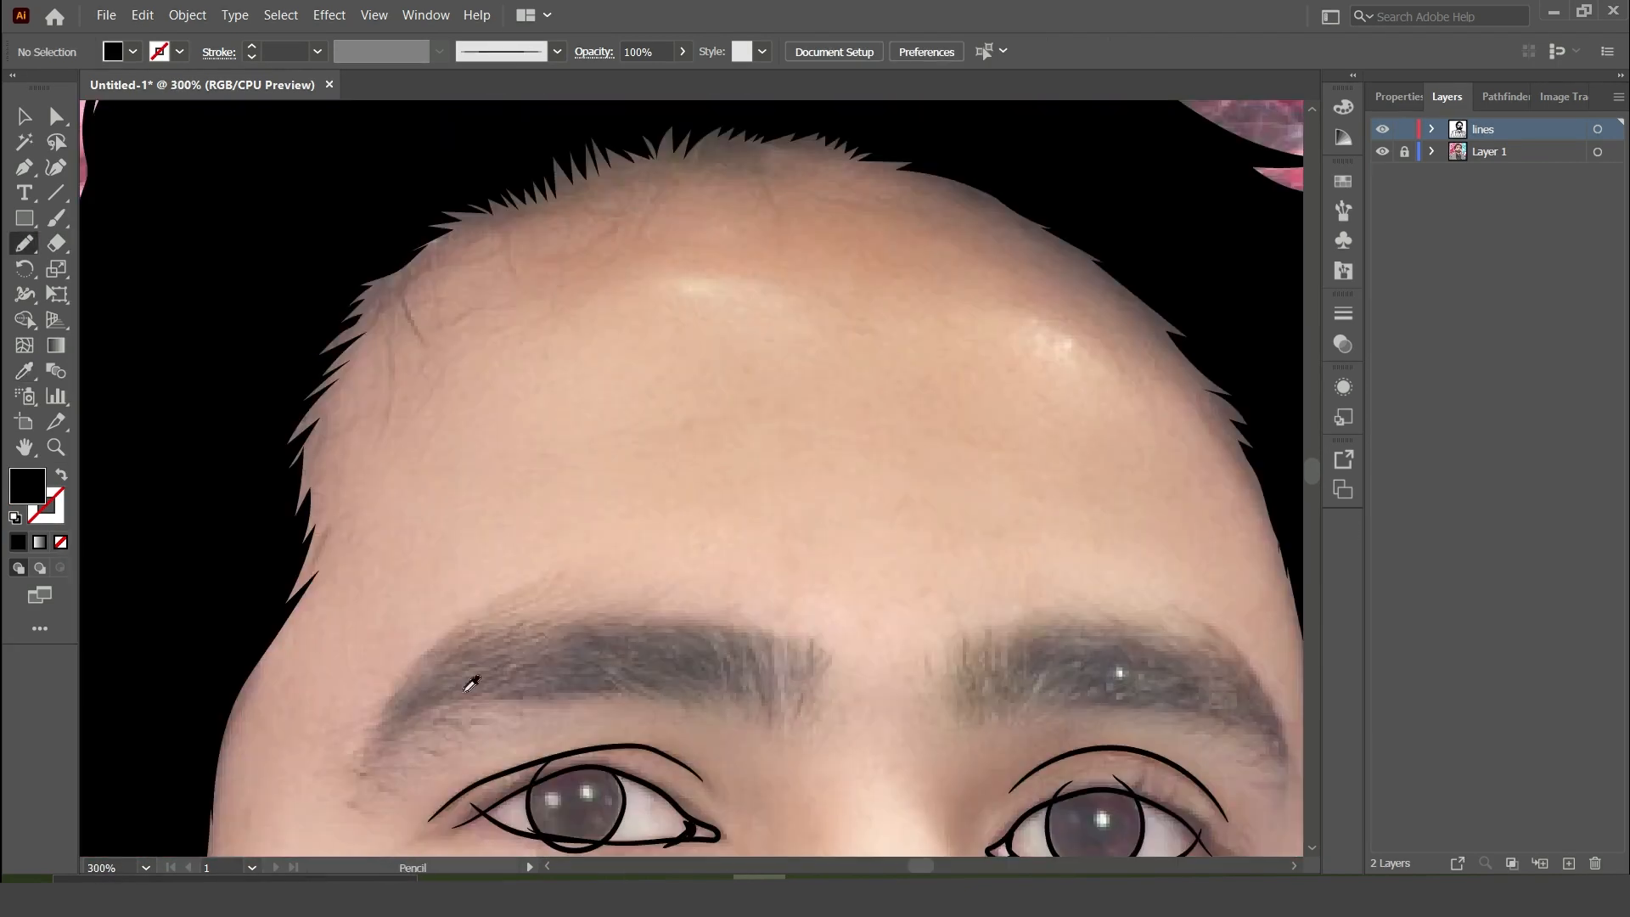
Step: Trace the left eyebrow as a closed shape with jagged hair edges using the Pencil tool
drag(804, 717, 722, 614)
mouse_move(388, 706)
mouse_down()
mouse_move(713, 695)
mouse_move(785, 716)
mouse_up()
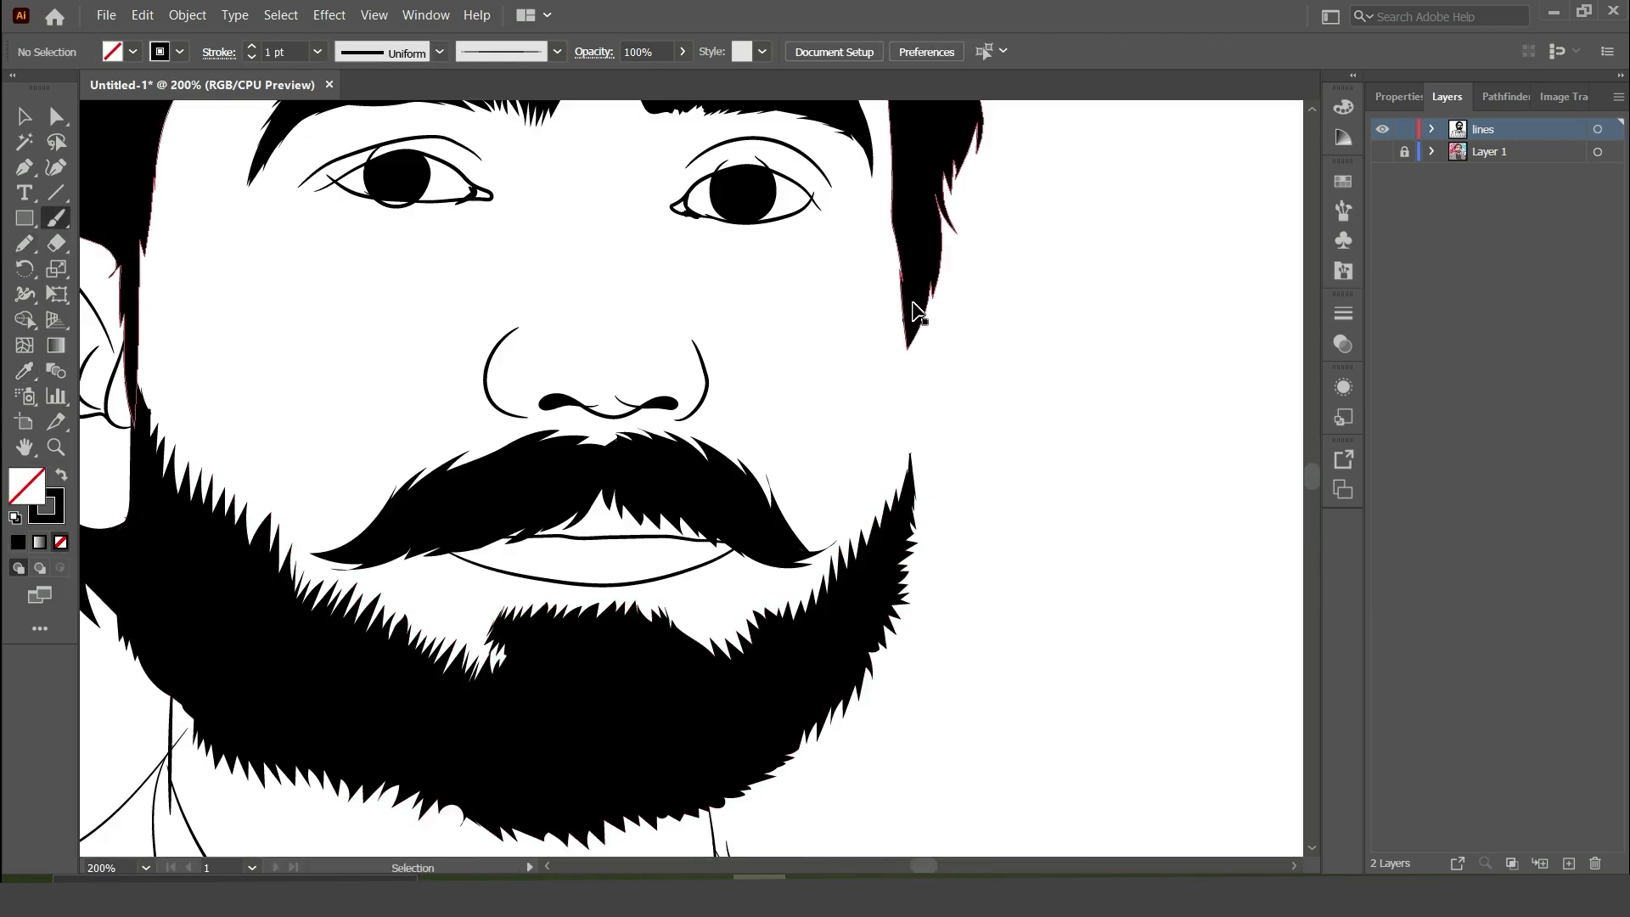
Step: Draw the cheek line that joins the hair to the beard on the right side of the face
key(ctrl+minus)
key(ctrl+minus)
key(ctrl+minus)
key(ctrl+minus)
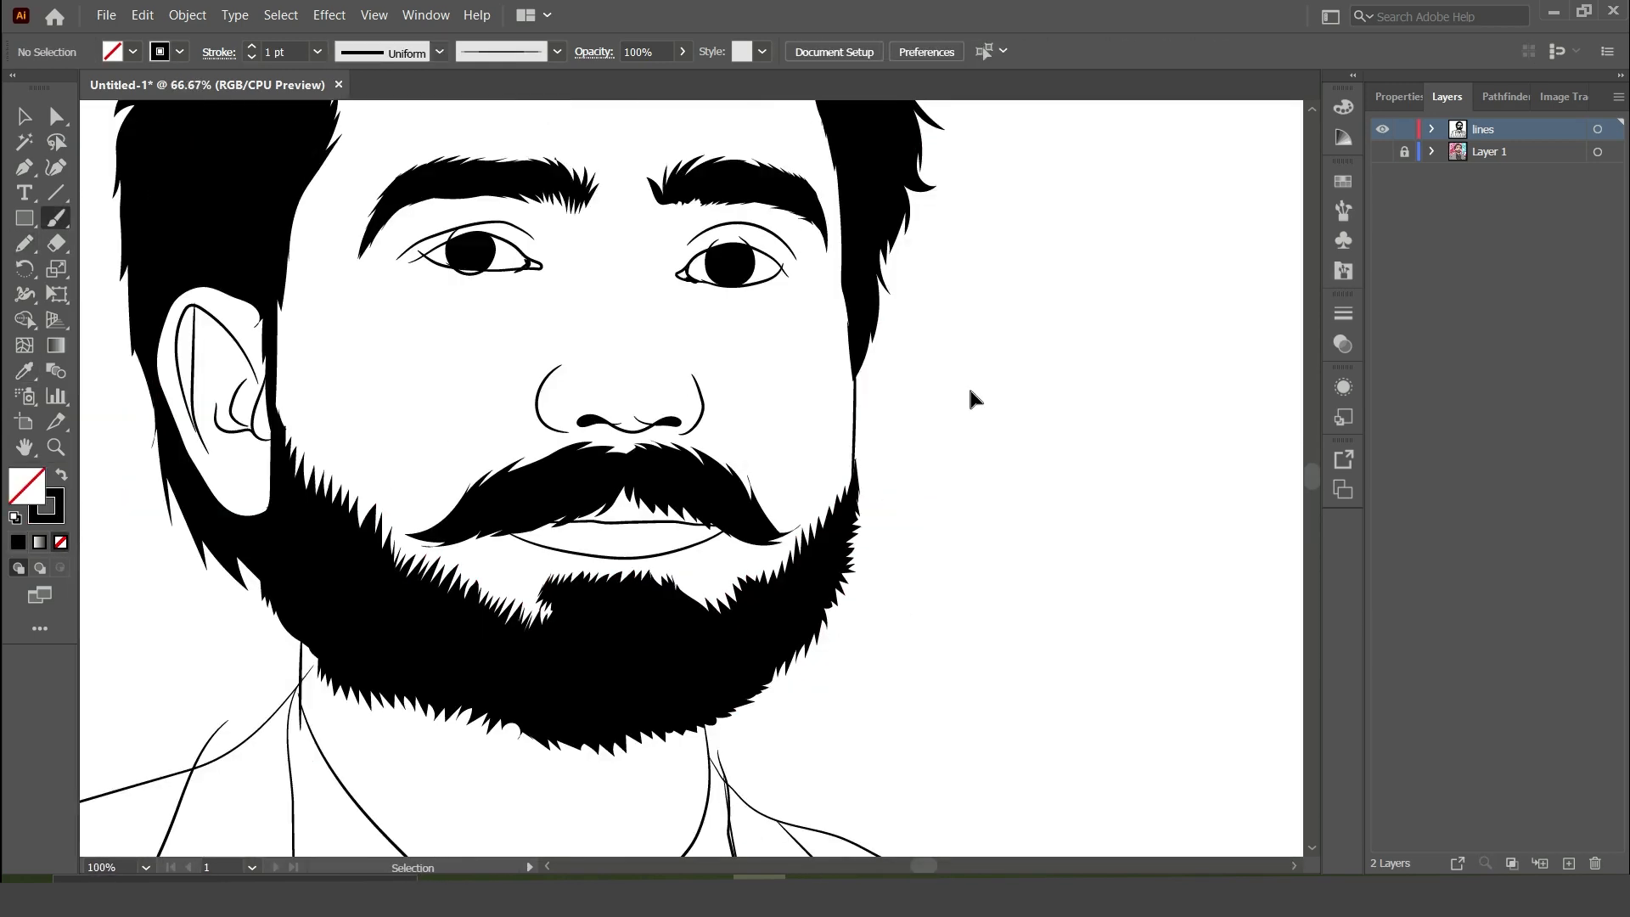
Step: Select all of the portrait's line artwork and expand its appearance
key(ctrl+minus)
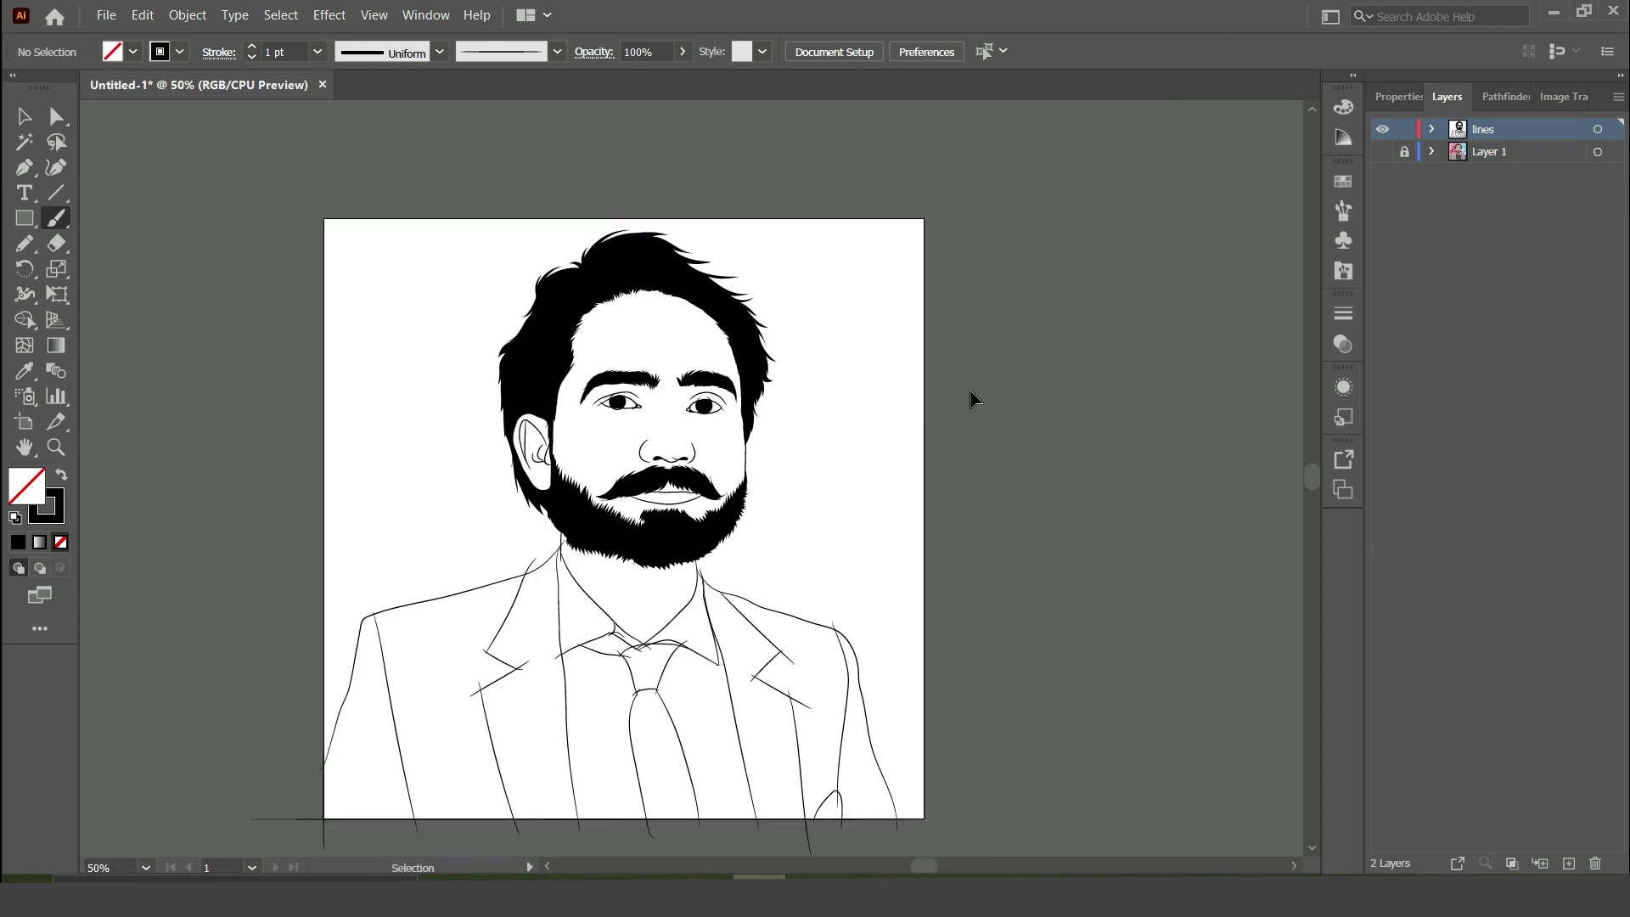
key(ctrl+minus)
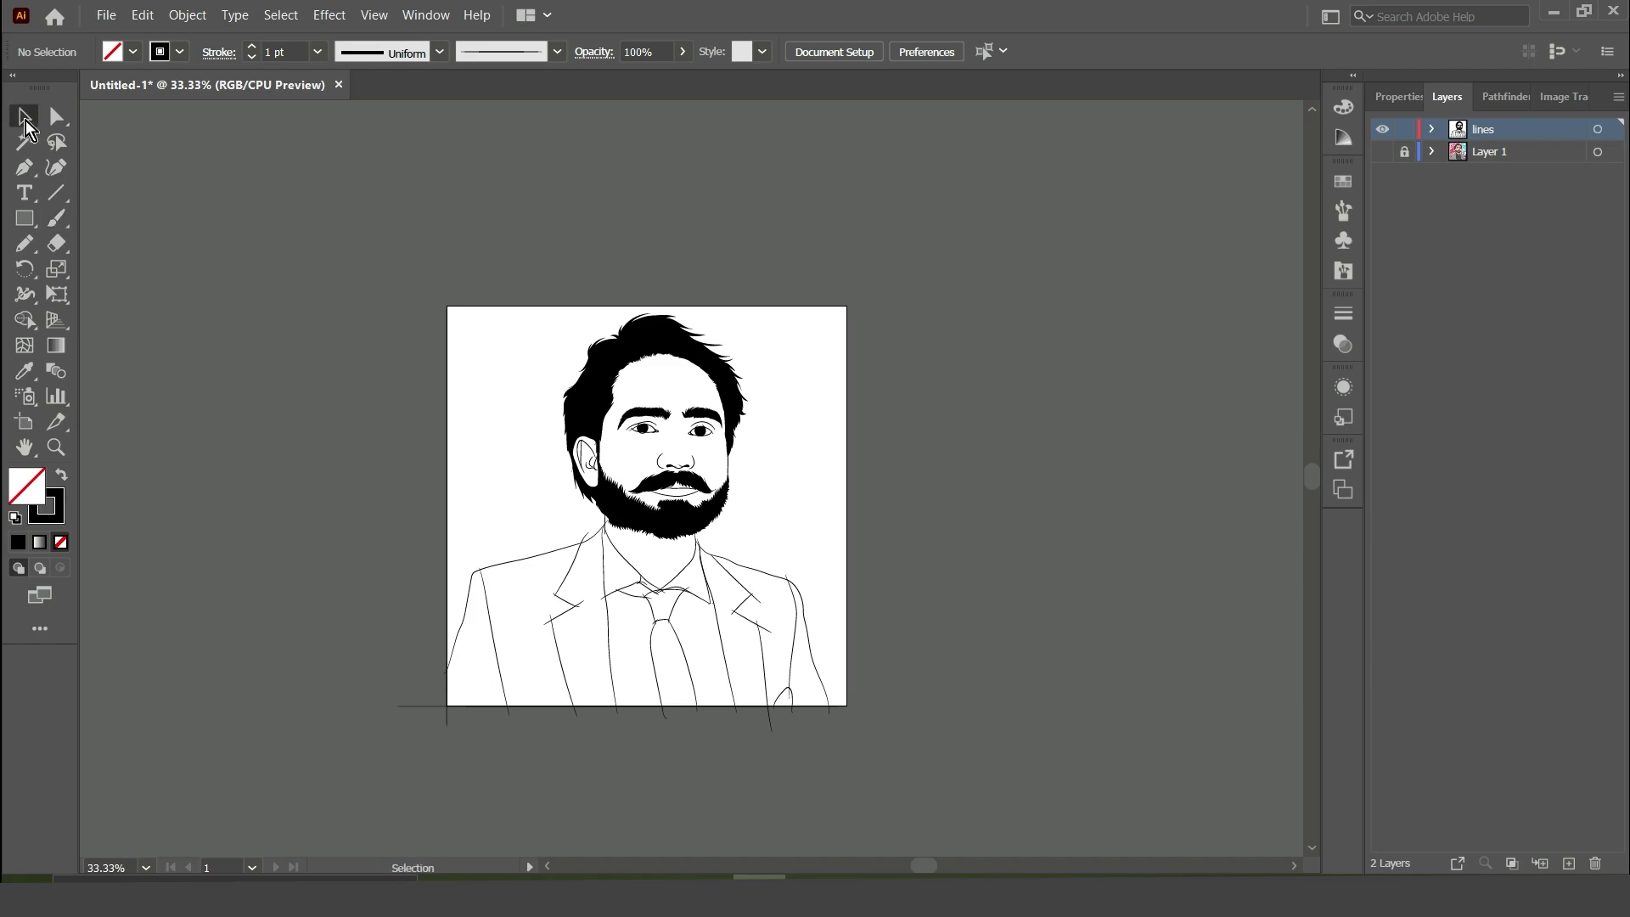
drag(606, 443, 777, 556)
click(188, 12)
drag(328, 226, 950, 762)
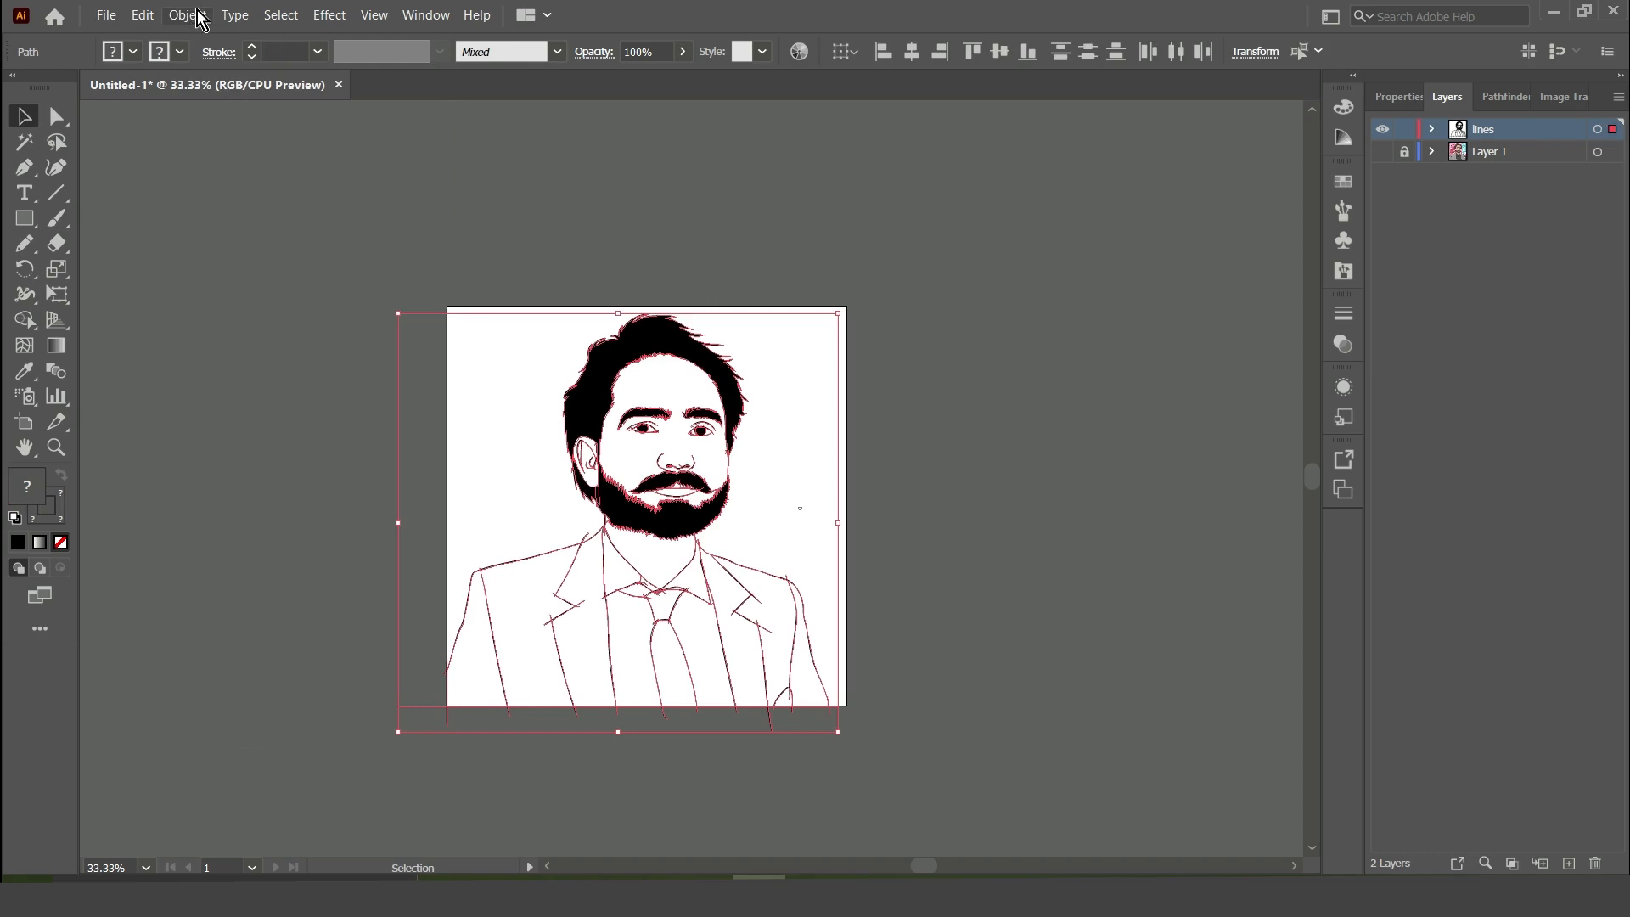
click(188, 15)
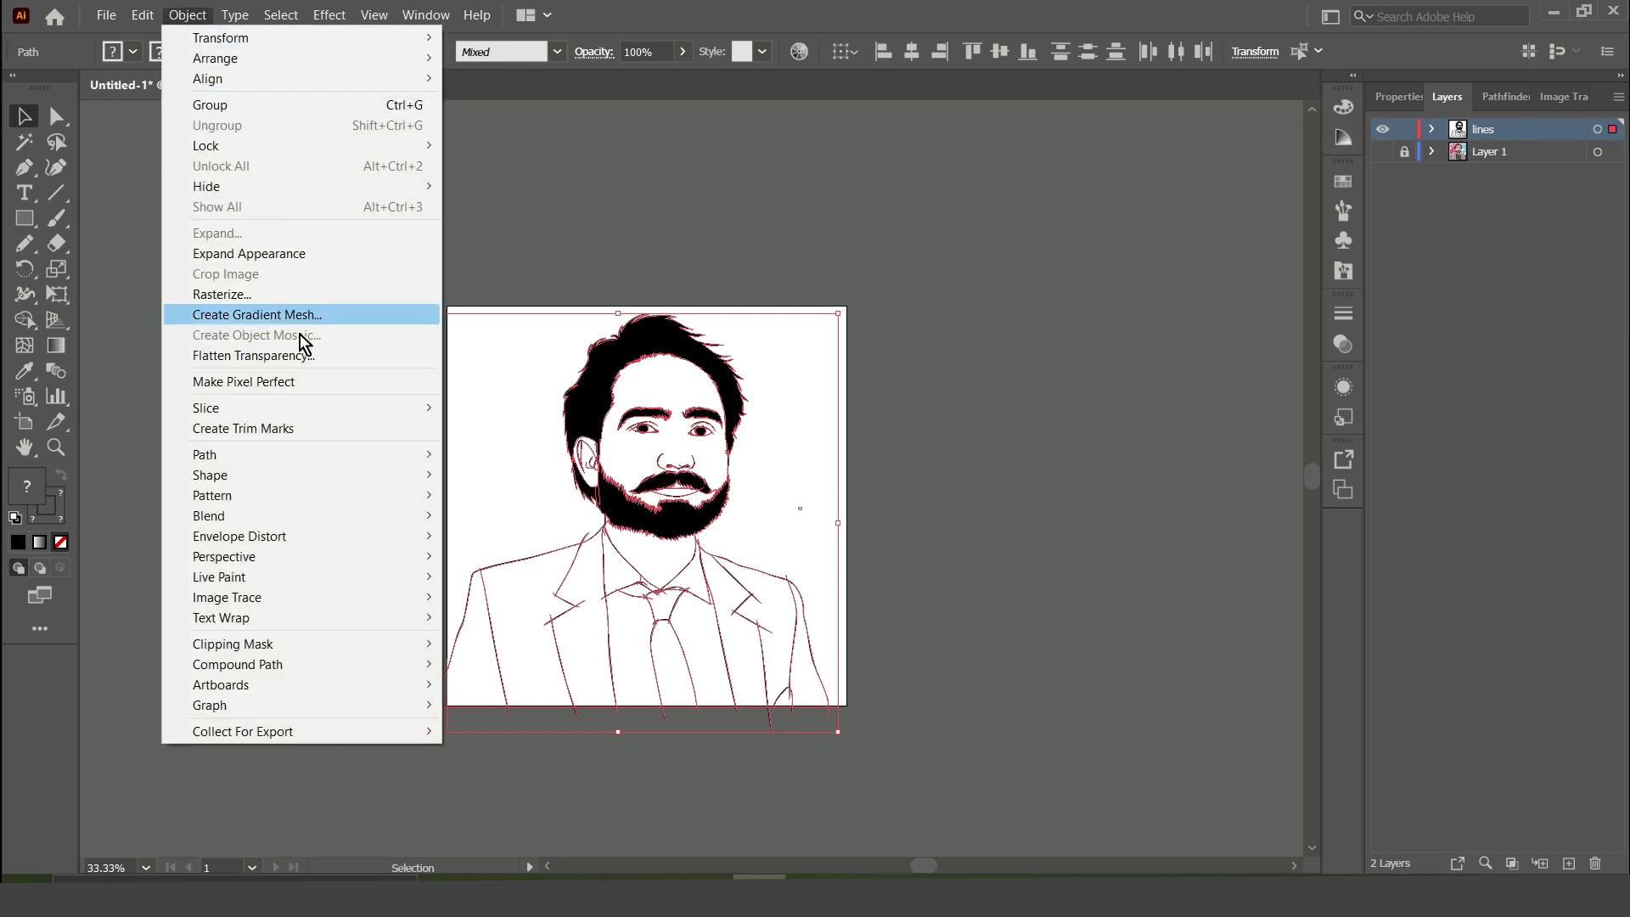
click(276, 253)
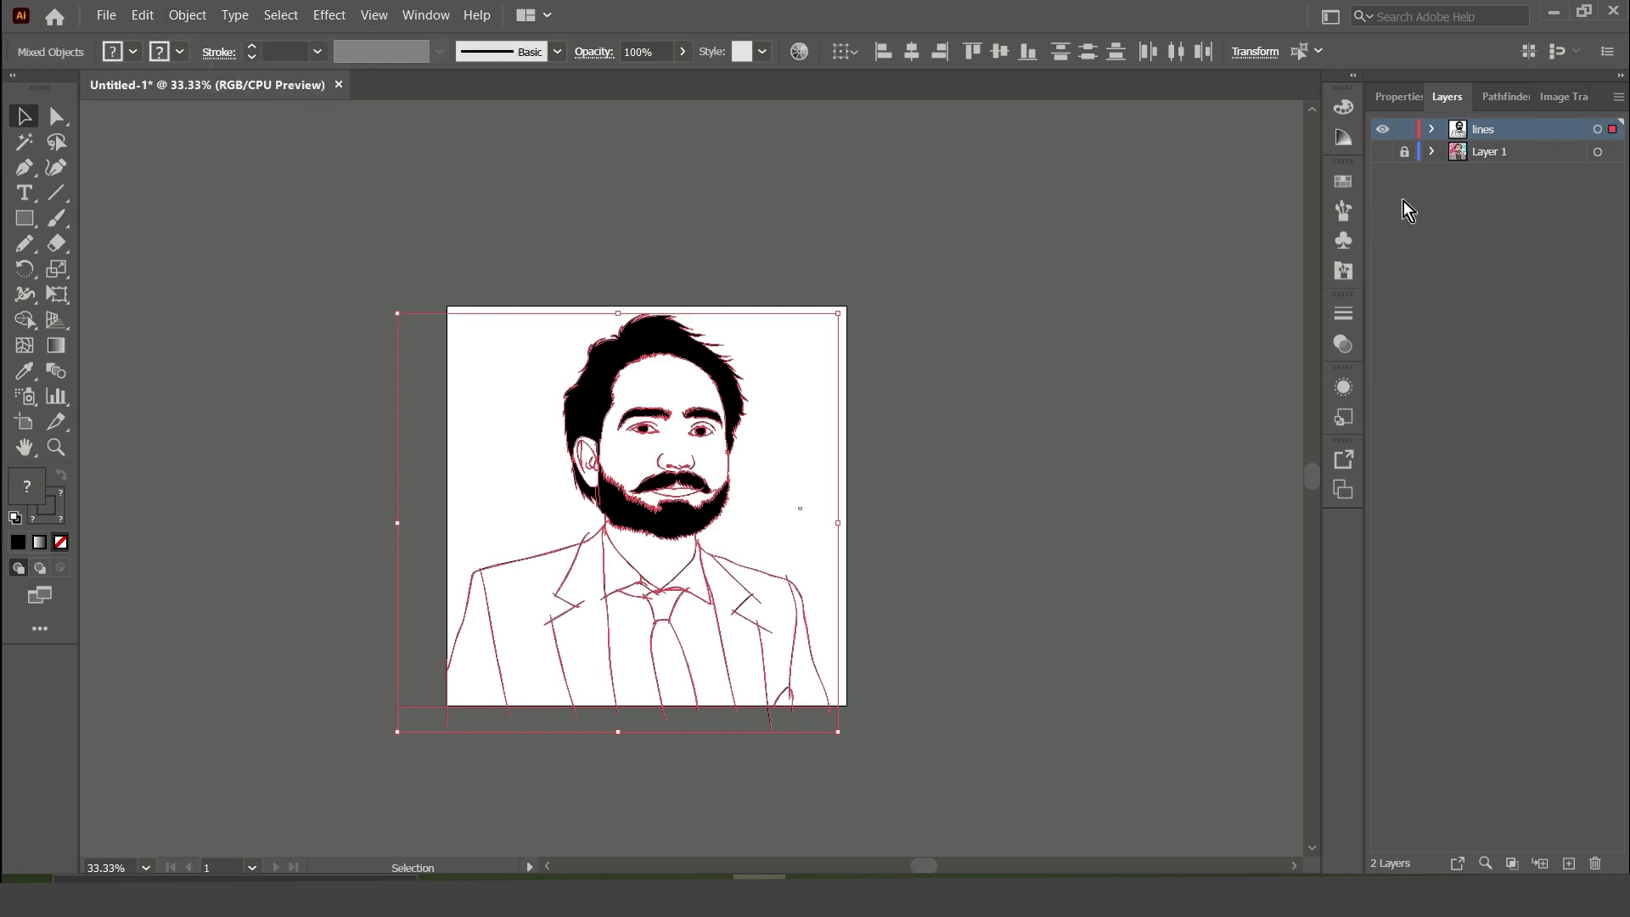
Step: Divide the expanded artwork into separate shapes with the Pathfinder and clear the selection
click(1503, 97)
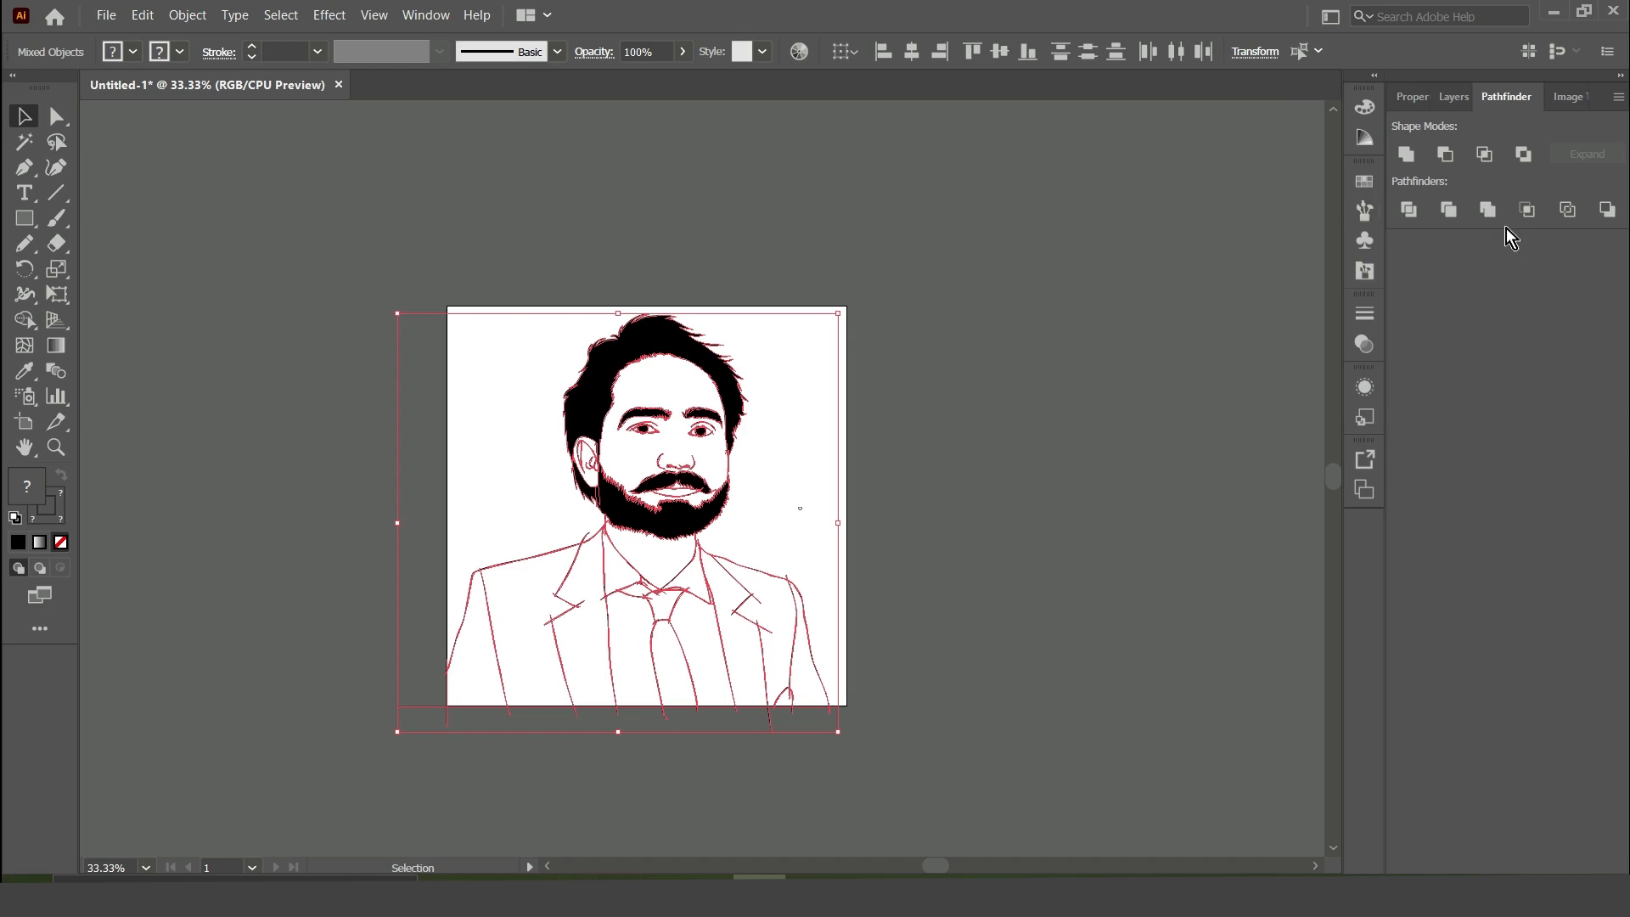
click(1409, 211)
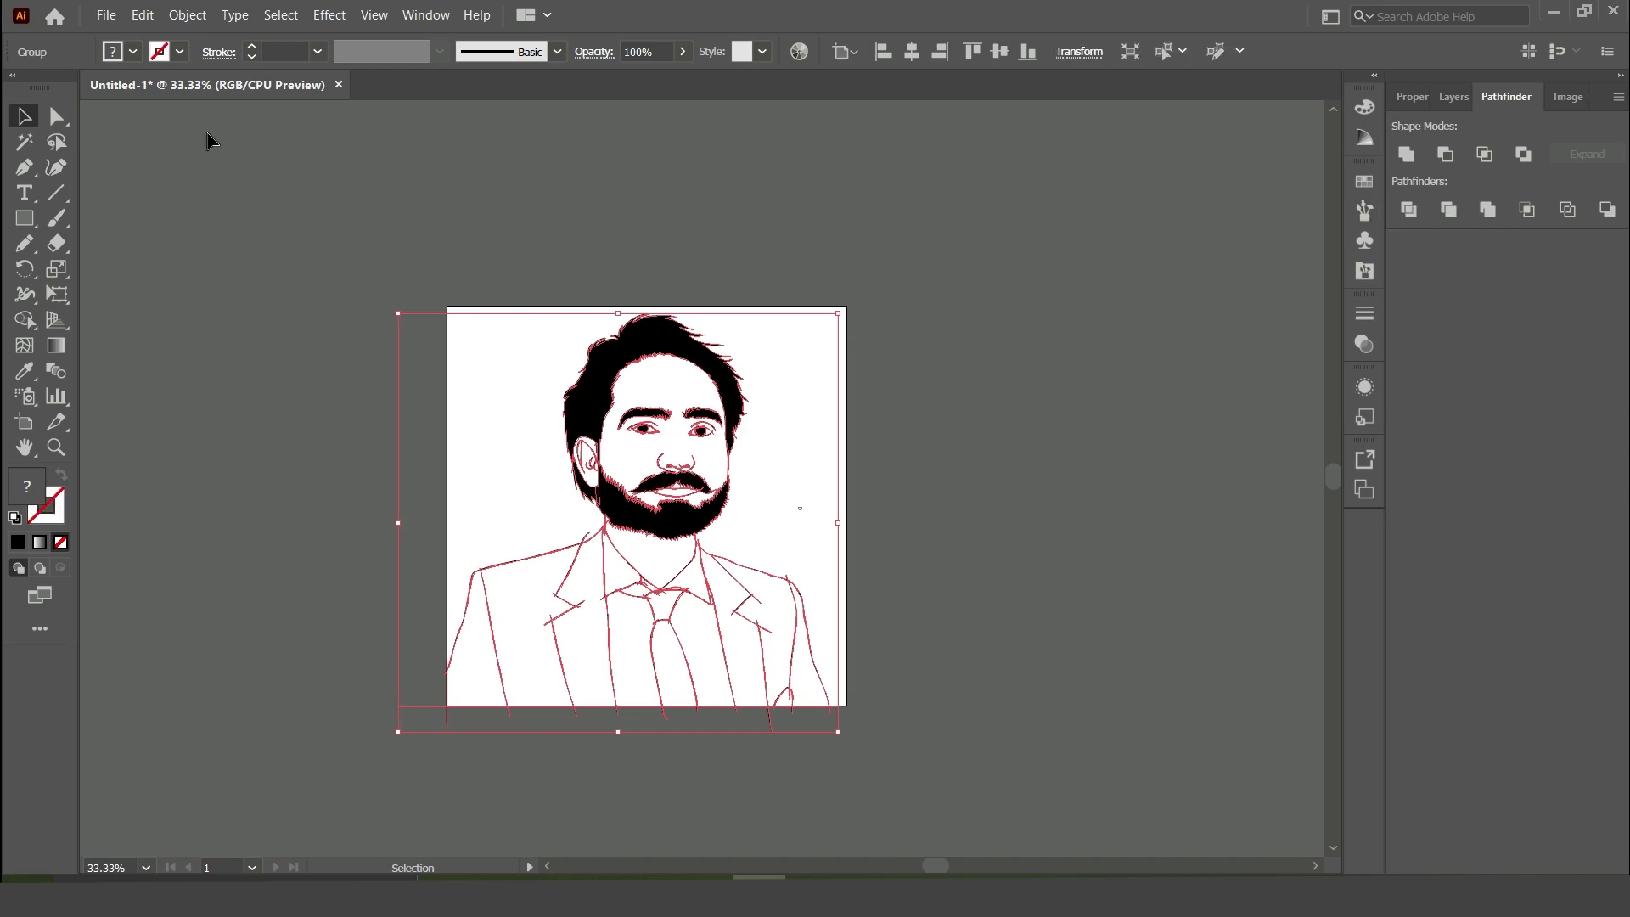
click(61, 123)
click(962, 245)
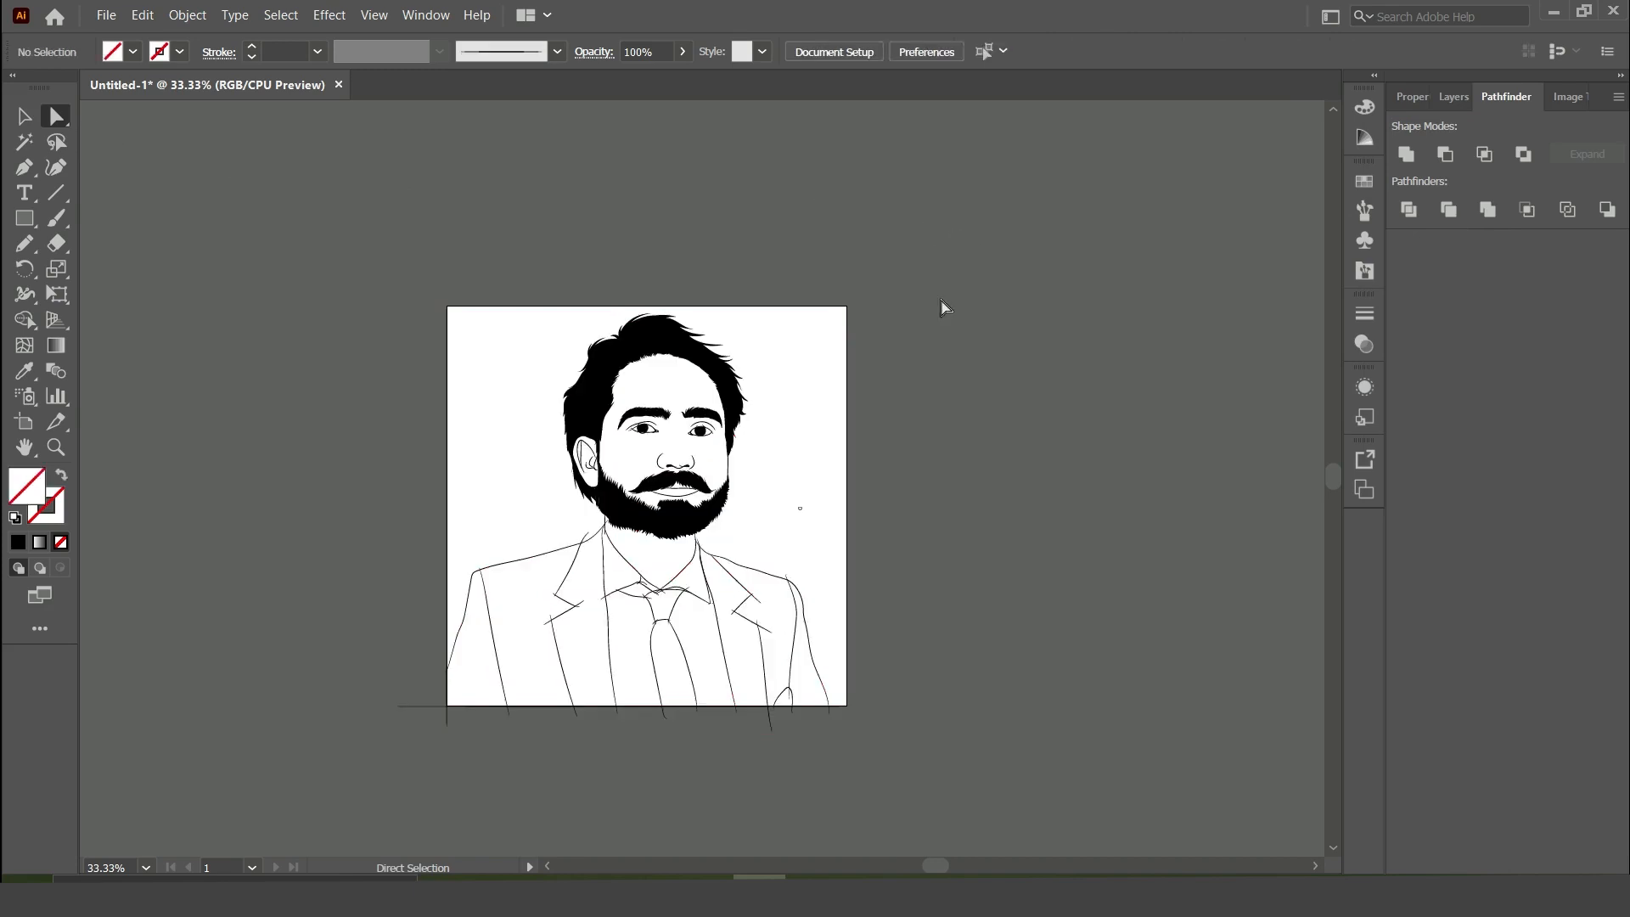
Step: Delete the overshooting line ends above the left lapel and where the left shoulder line meets the beard
click(586, 537)
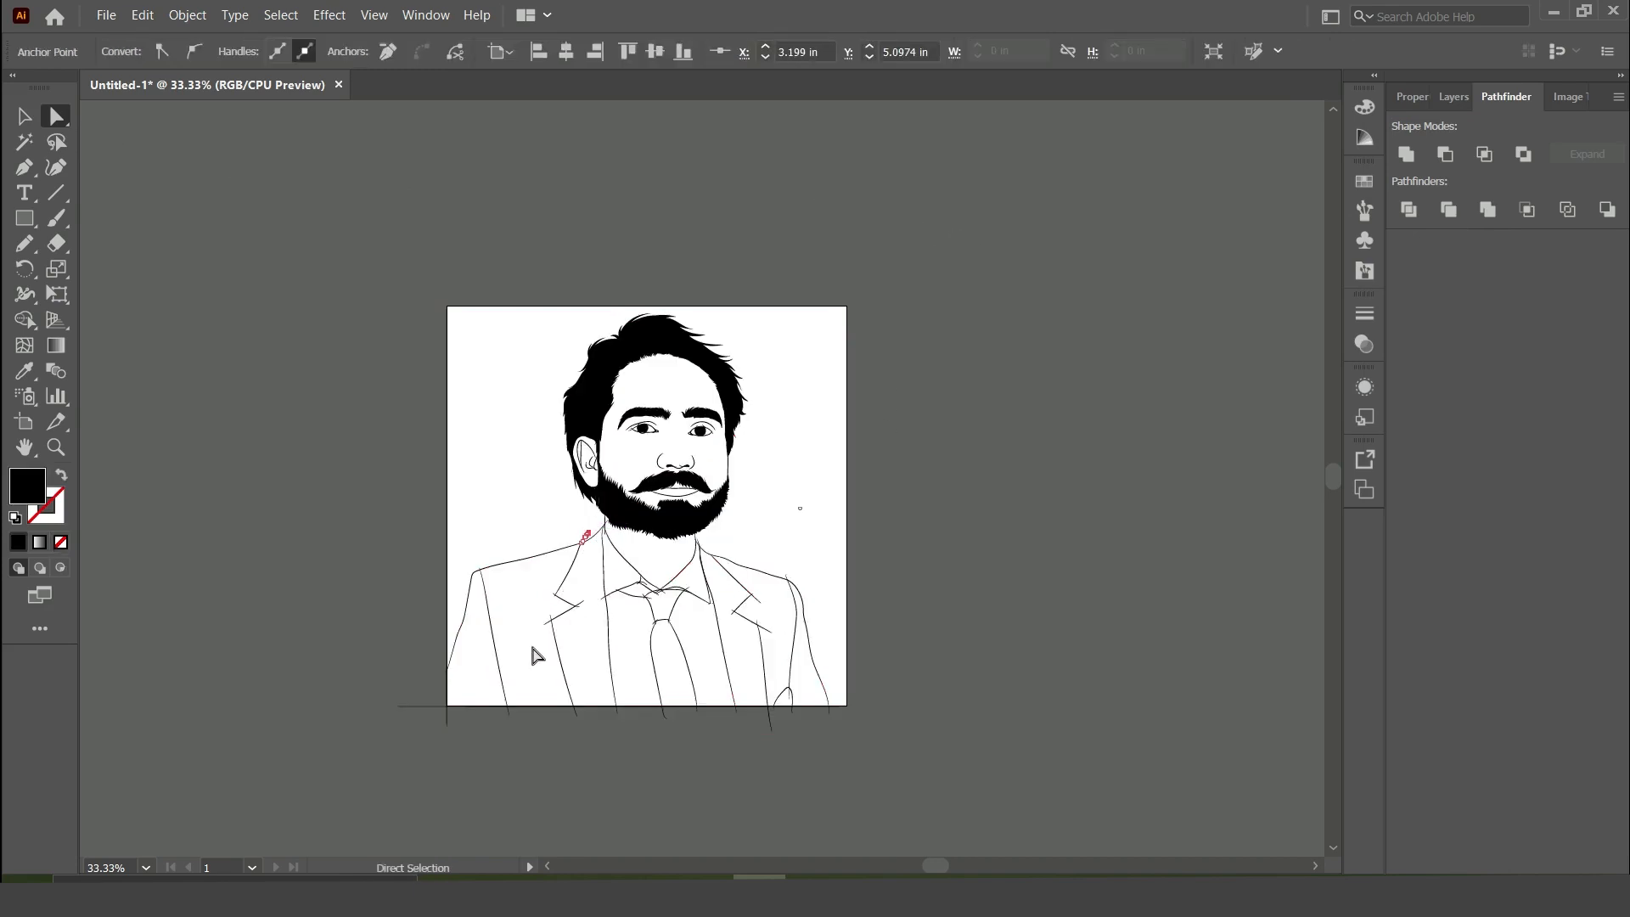
key(ctrl+equal)
key(ctrl+equal)
key(ctrl+equal)
key(ctrl+equal)
key(ctrl+equal)
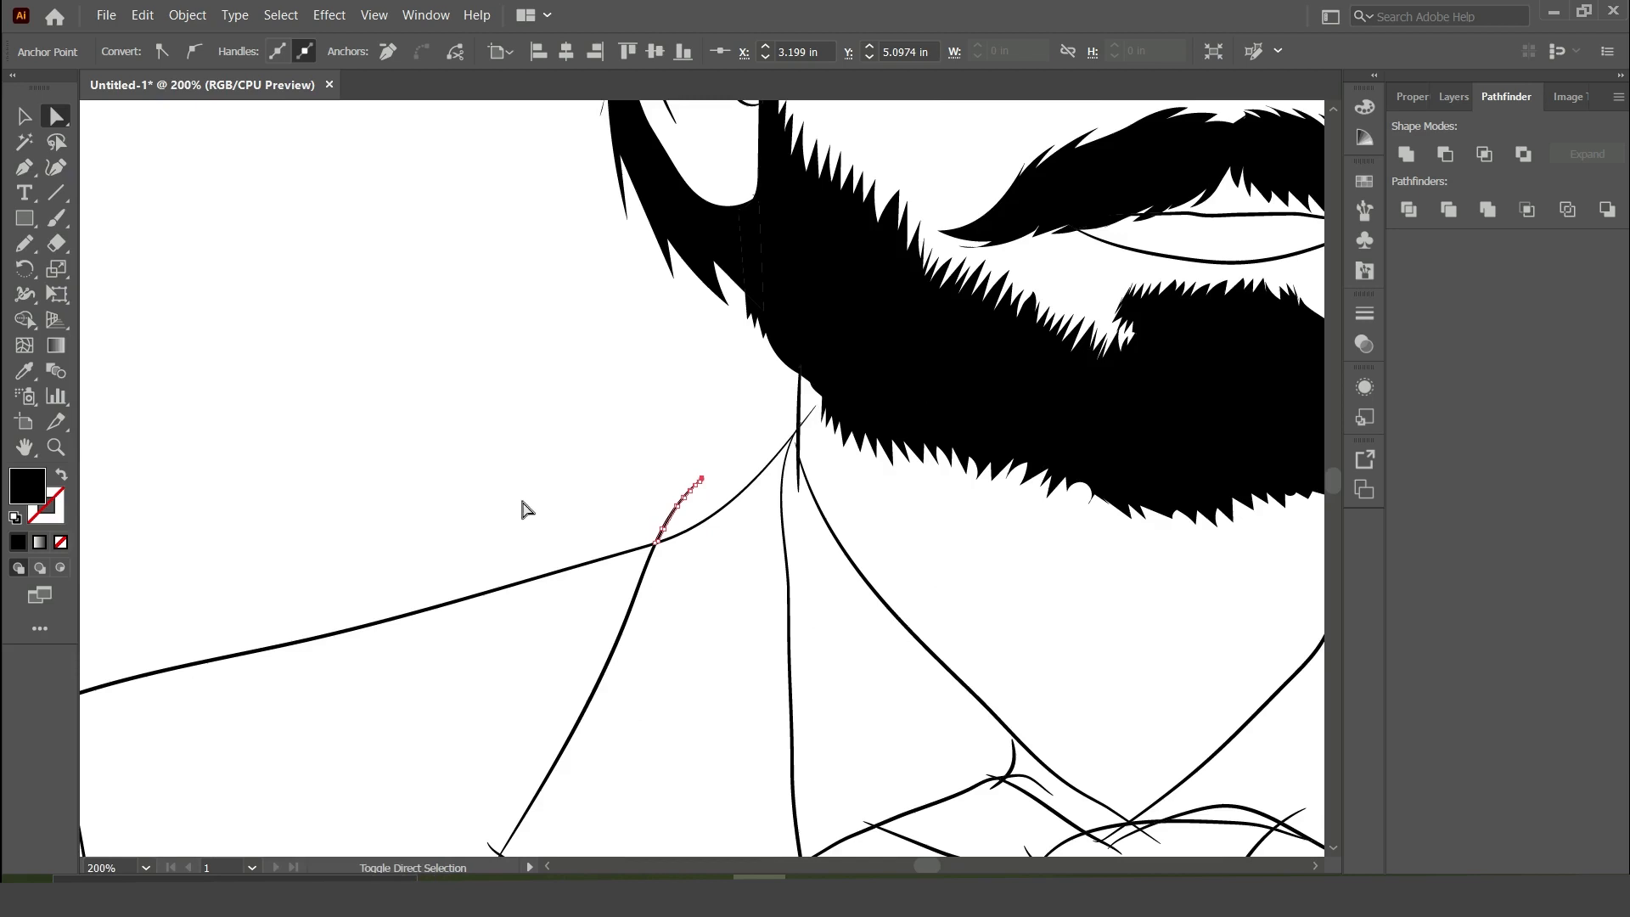
shift+click(813, 418)
key(Delete)
key(Delete)
Step: Delete the overshooting line ends at the fold of the left shirt collar and at the left lapel's notch
click(995, 779)
key(Delete)
key(Delete)
click(868, 823)
key(Delete)
click(494, 852)
key(Delete)
Step: Delete the stray line ends where the left shirt collar meets the tie knot
key(ctrl+minus)
click(672, 790)
key(Delete)
click(758, 777)
shift+click(950, 771)
key(Delete)
click(1015, 750)
key(Delete)
drag(1002, 739, 1042, 763)
key(Delete)
Step: Delete the remaining stray line ends around the collar's V and the upper edge of the tie knot
click(1031, 743)
key(ctrl+plus)
key(ctrl+plus)
key(ctrl+plus)
key(ctrl+plus)
key(Delete)
click(697, 474)
key(Delete)
key(Delete)
click(1149, 433)
key(Delete)
Step: Delete the overshooting line ends at both lower corners of the tie knot
key(ctrl+minus)
key(ctrl+minus)
click(762, 743)
shift+click(642, 768)
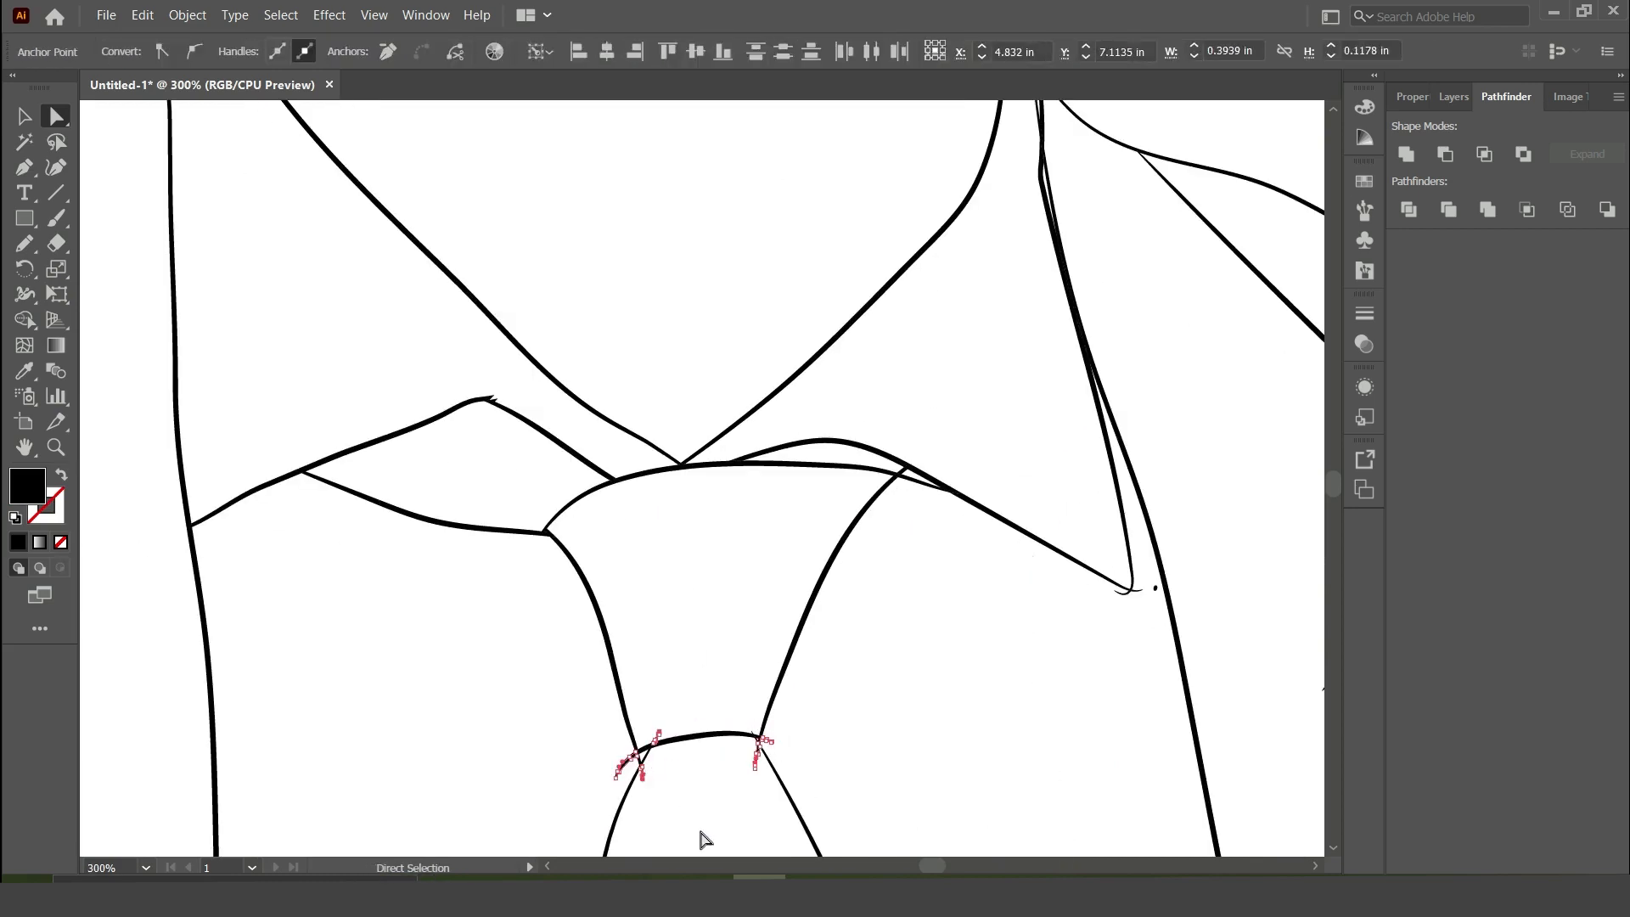
key(Delete)
Step: Delete the stray ends at the right collar tip and at the tie knot's upper-right corner
click(1139, 590)
key(Delete)
click(918, 481)
key(Delete)
key(ctrl+minus)
key(ctrl+minus)
key(ctrl+minus)
key(ctrl+minus)
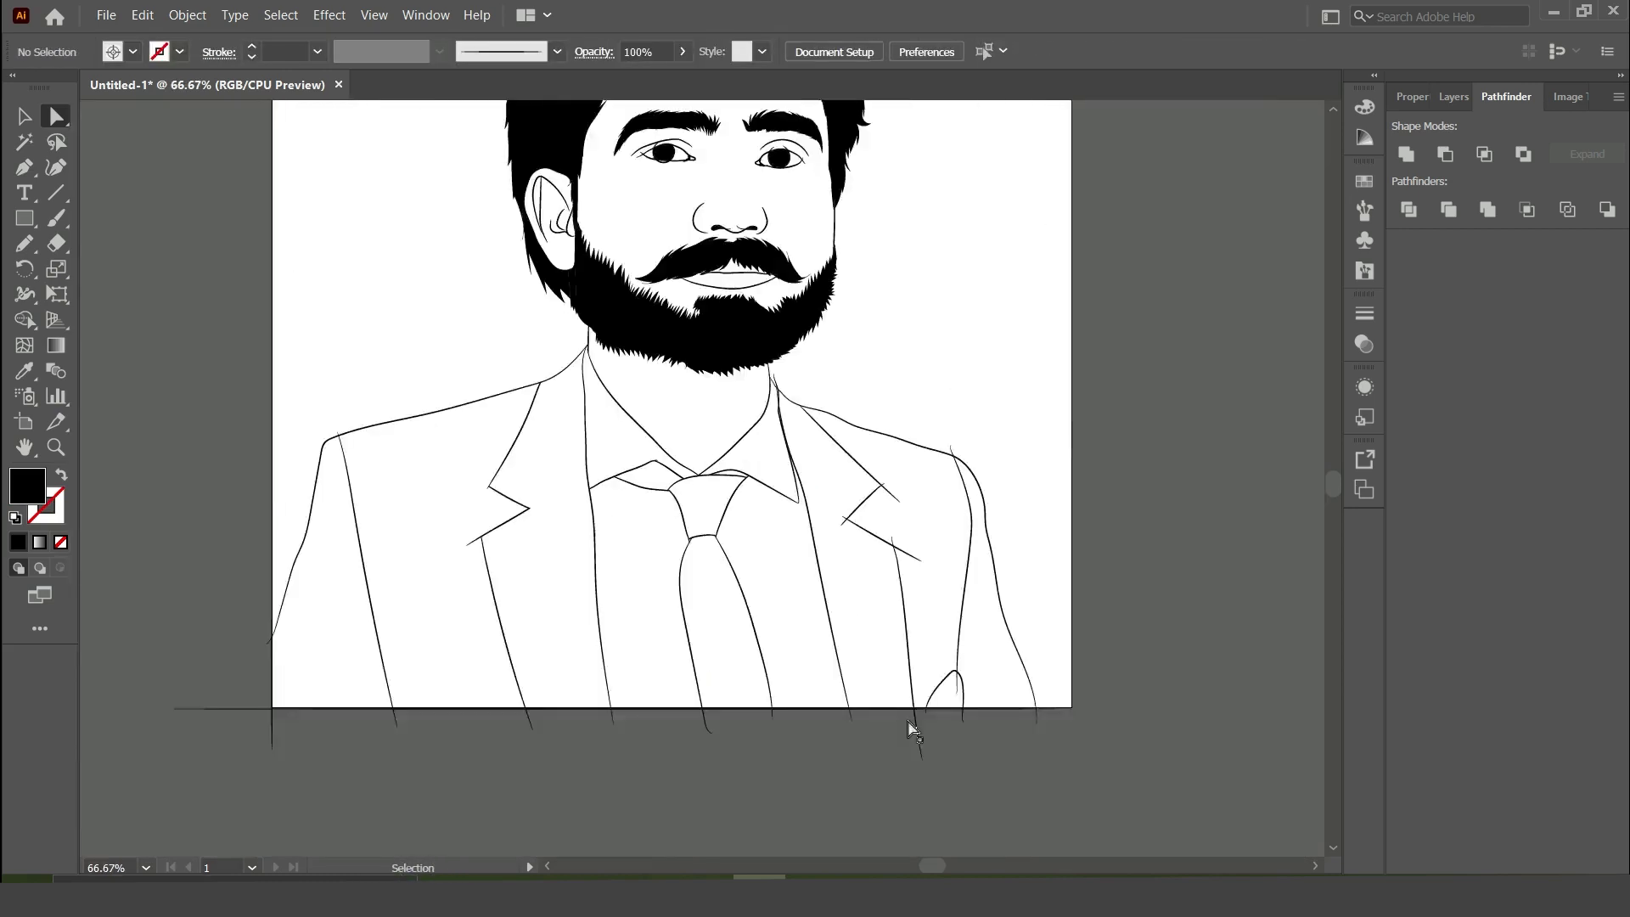
Step: Delete the overshooting line ends where the right collar and jacket meet the neck
key(ctrl+plus)
key(ctrl+plus)
key(ctrl+plus)
click(867, 259)
key(ctrl+plus)
key(ctrl+plus)
click(726, 605)
key(ctrl+minus)
key(ctrl+minus)
click(706, 473)
key(Delete)
click(702, 459)
key(ctrl+plus)
key(ctrl+plus)
key(ctrl+plus)
key(Delete)
Step: Delete the overshooting line ends at the three corners of the right lapel's notch
key(ctrl+minus)
key(ctrl+minus)
key(ctrl+minus)
key(ctrl+minus)
key(ctrl+minus)
click(863, 631)
shift+click(804, 683)
shift+click(877, 719)
key(Delete)
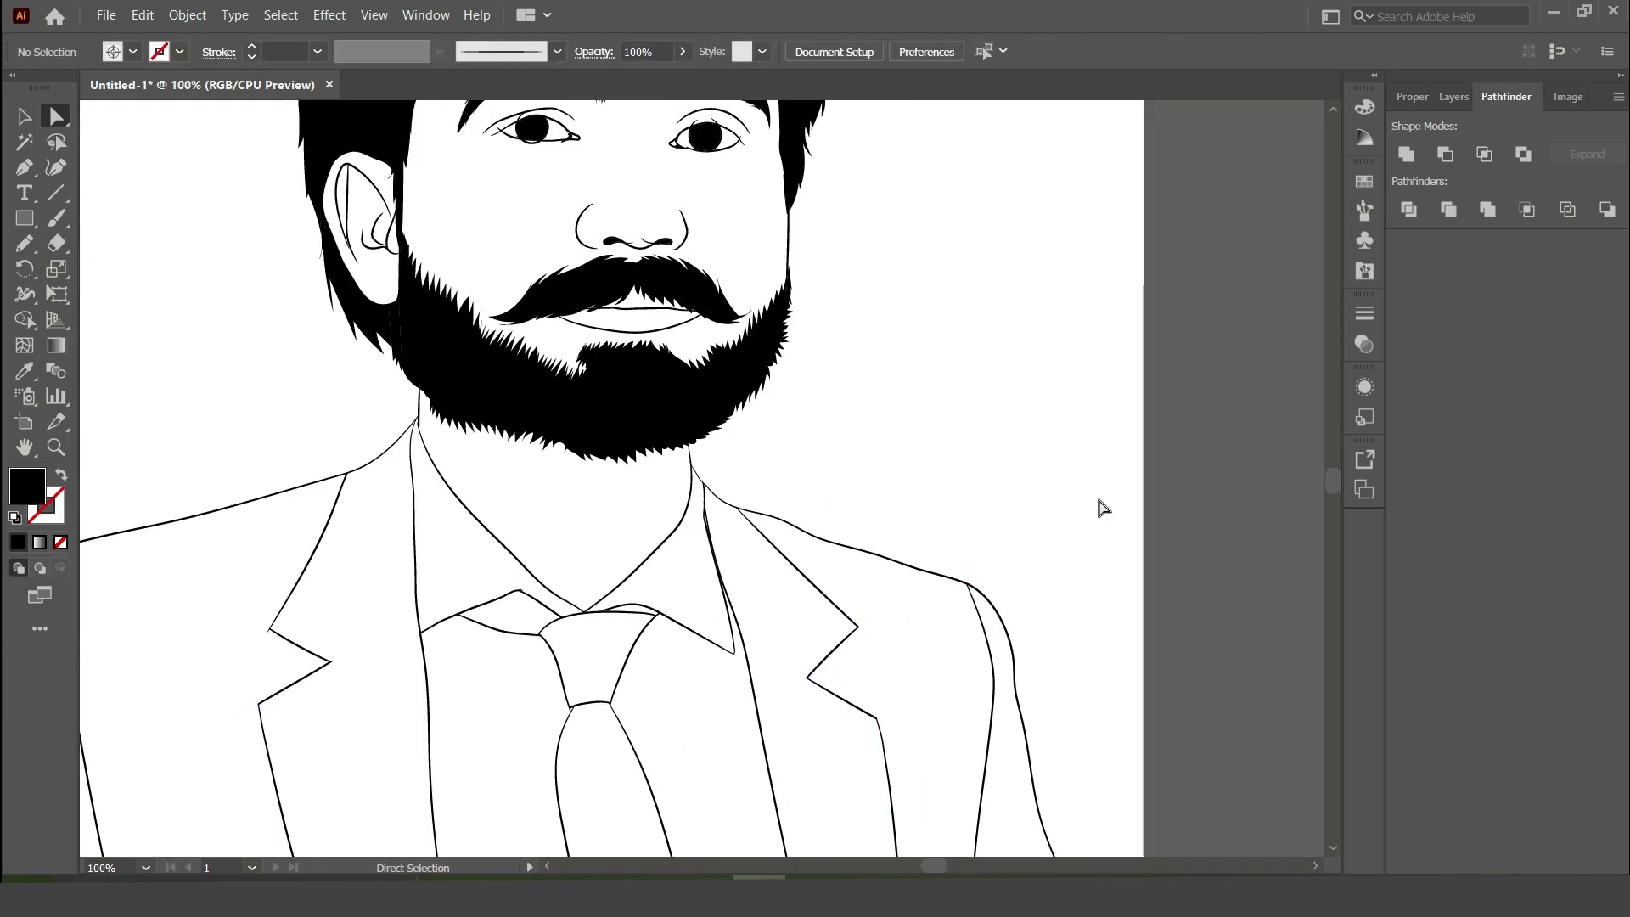
Step: Trim the overshooting ends at the left shoulder seam and beside the pocket square on the jacket
scroll(1151, 605, down, 5)
scroll(182, 620, left, 2)
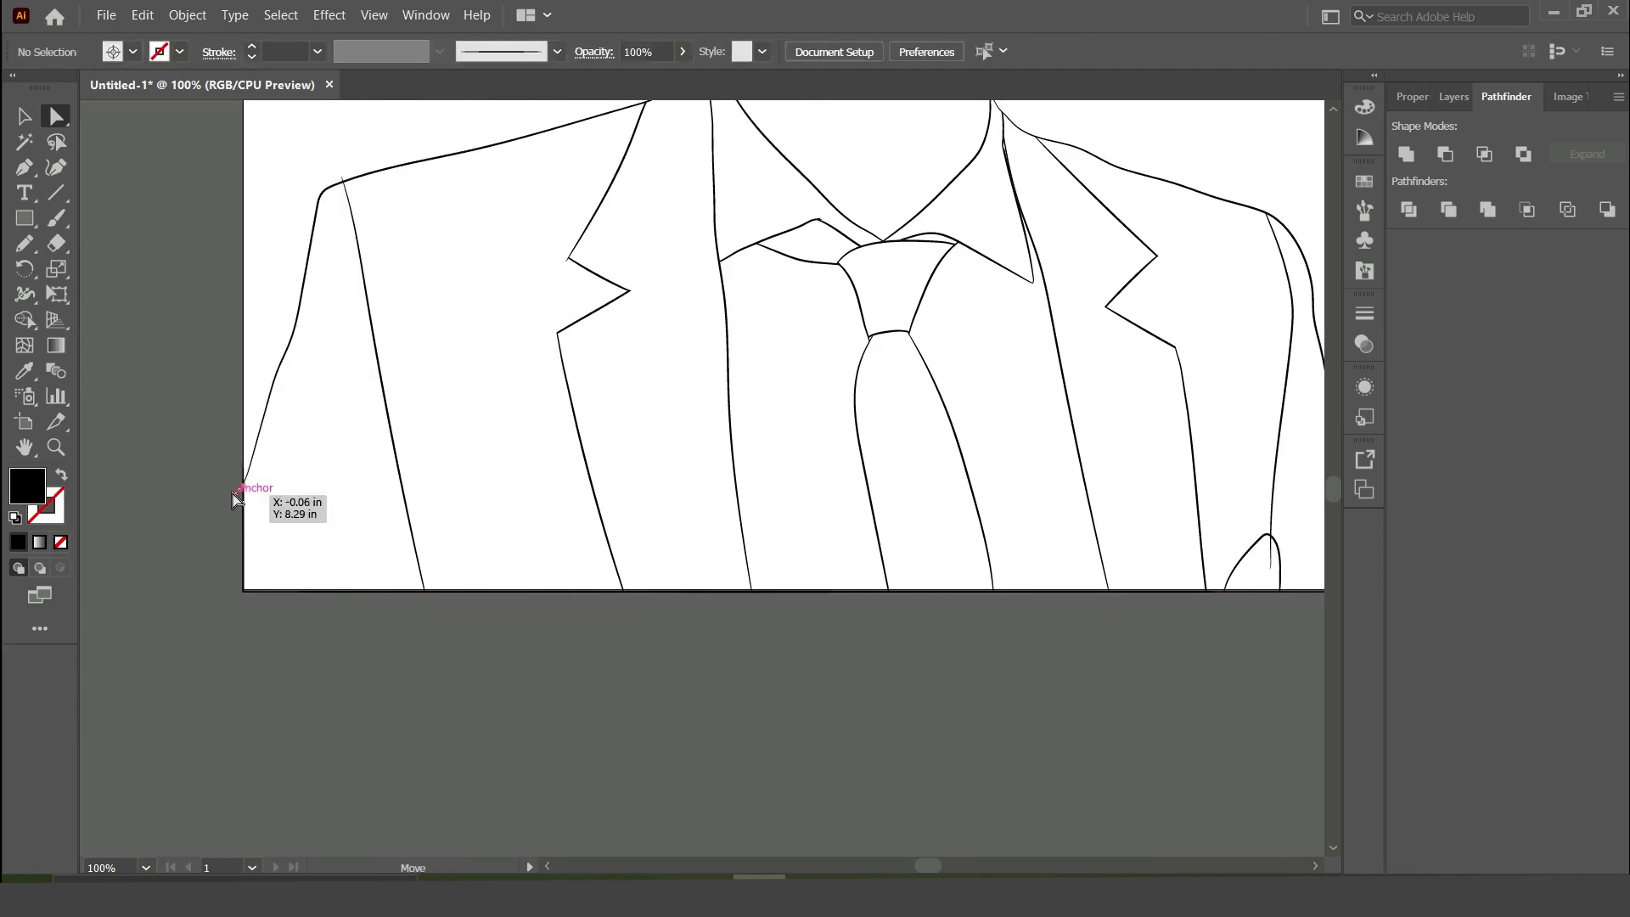
key(ctrl+minus)
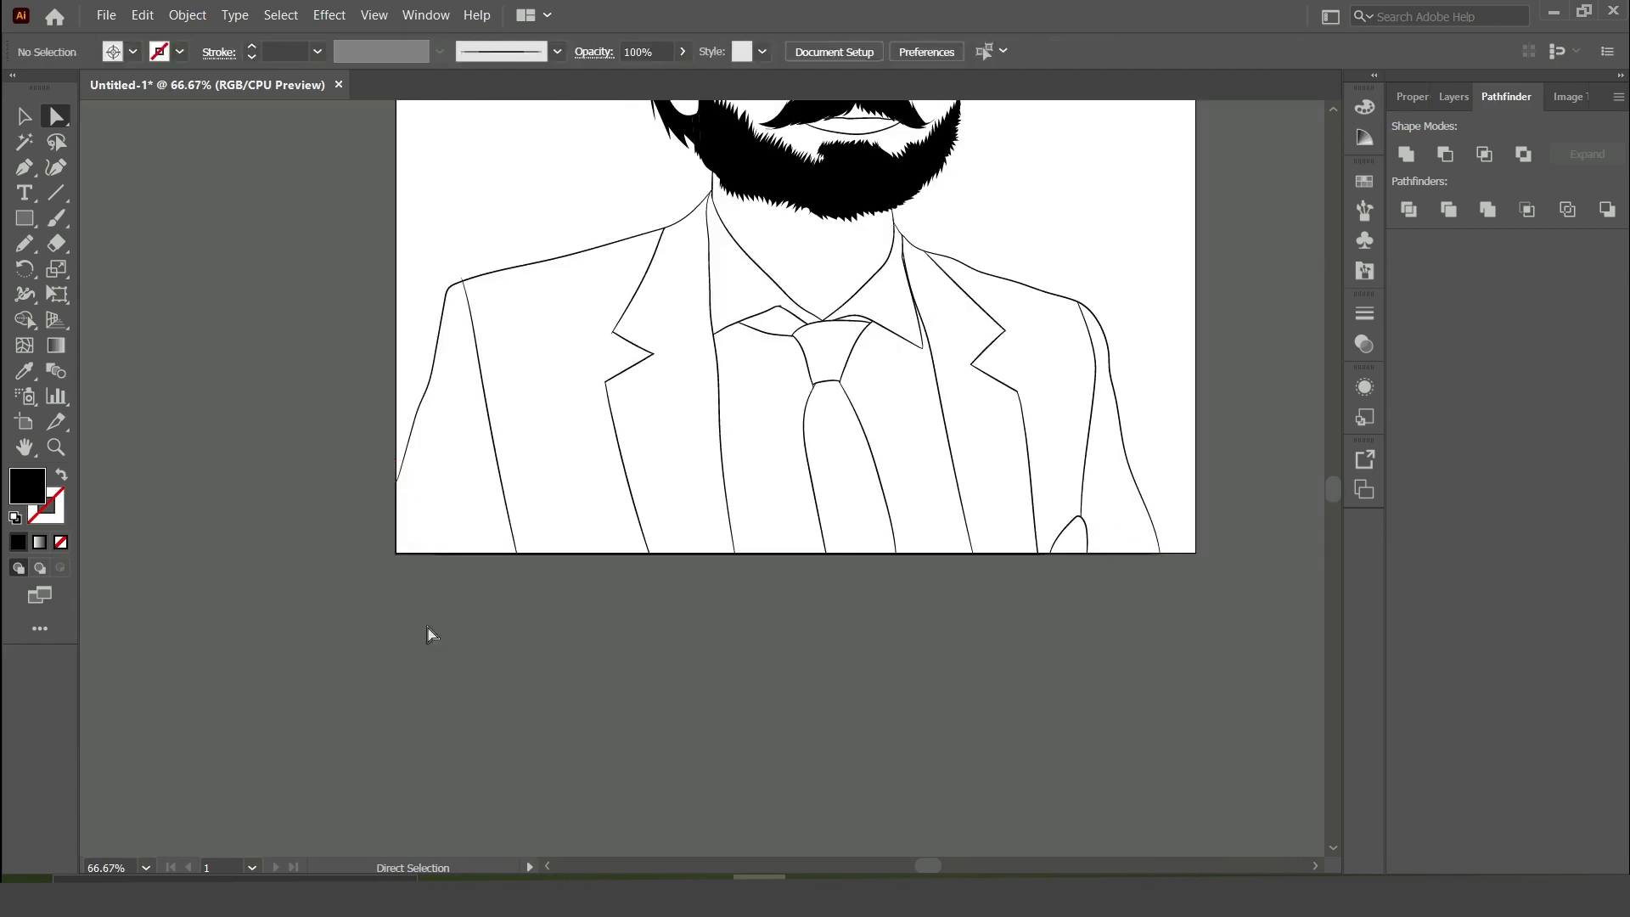
Step: Clean up the overshooting line ends where the neck meets the left side of the shirt collar
scroll(1146, 546, up, 5)
click(710, 571)
key(ctrl+plus)
key(ctrl+plus)
key(ctrl+plus)
key(ctrl+plus)
key(ctrl+plus)
click(724, 466)
key(ctrl+minus)
key(ctrl+minus)
key(ctrl+minus)
key(ctrl+minus)
Step: Clean up the stray line fragments on the inner lines of the ear
click(695, 293)
click(632, 225)
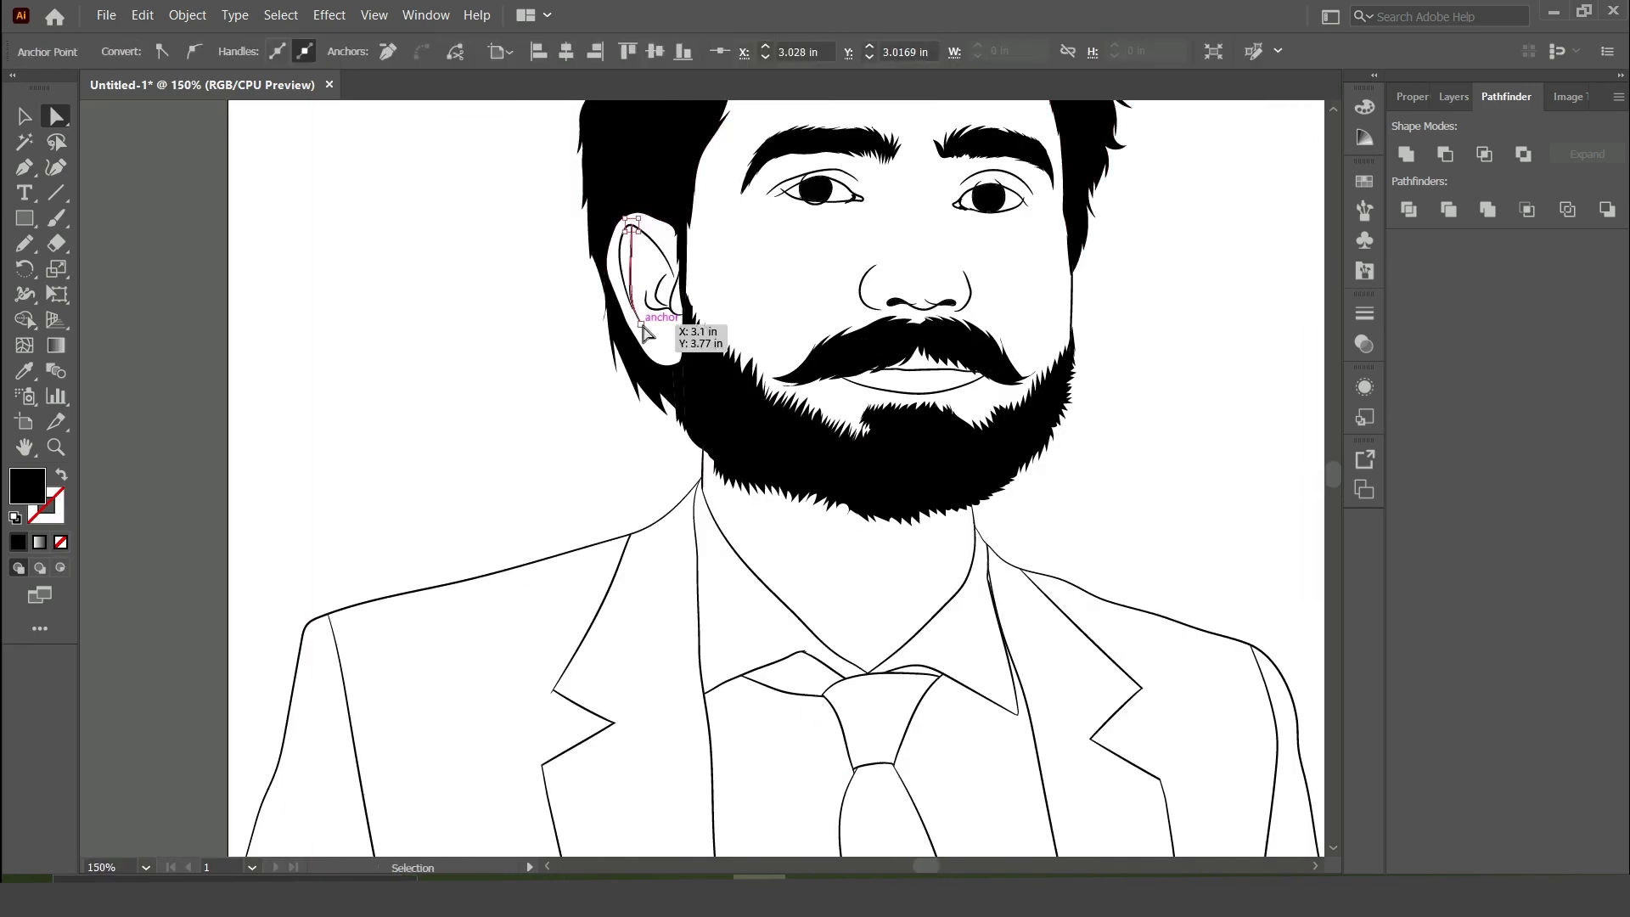
key(ctrl+plus)
key(ctrl+plus)
key(ctrl+plus)
key(ctrl+plus)
key(ctrl+plus)
click(750, 466)
click(701, 477)
click(721, 634)
key(ctrl+minus)
key(ctrl+minus)
key(ctrl+minus)
drag(928, 865, 932, 866)
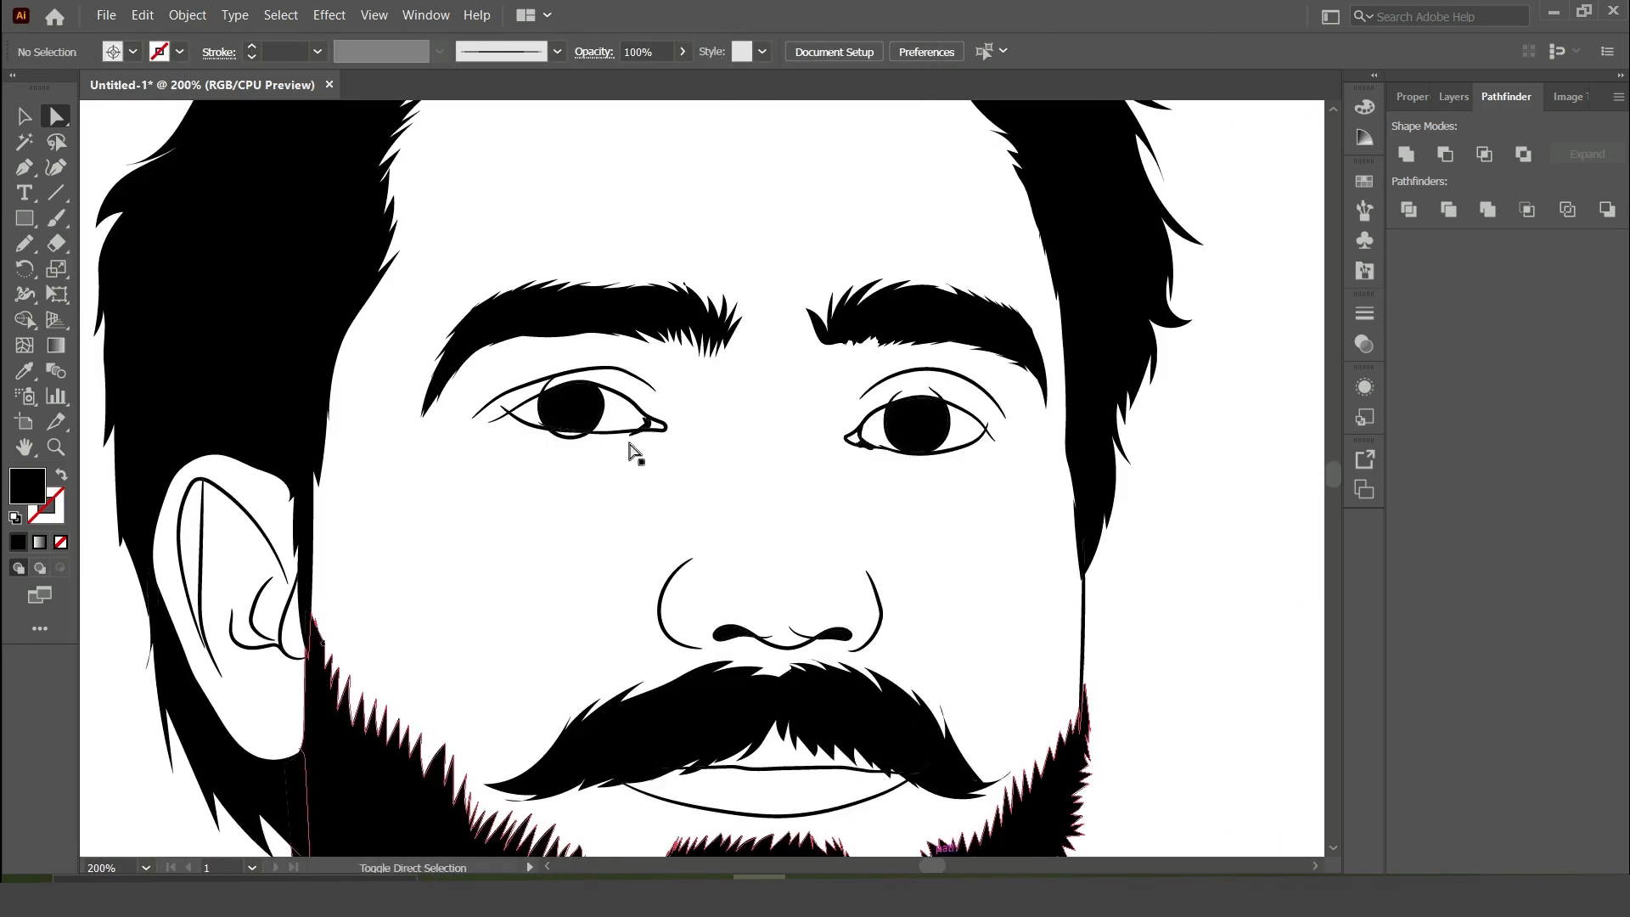
Step: Delete the stray line ends around the left eye
click(630, 435)
key(ctrl+plus)
key(ctrl+plus)
key(ctrl+plus)
drag(710, 472, 723, 465)
click(721, 473)
click(458, 325)
key(Delete)
key(Delete)
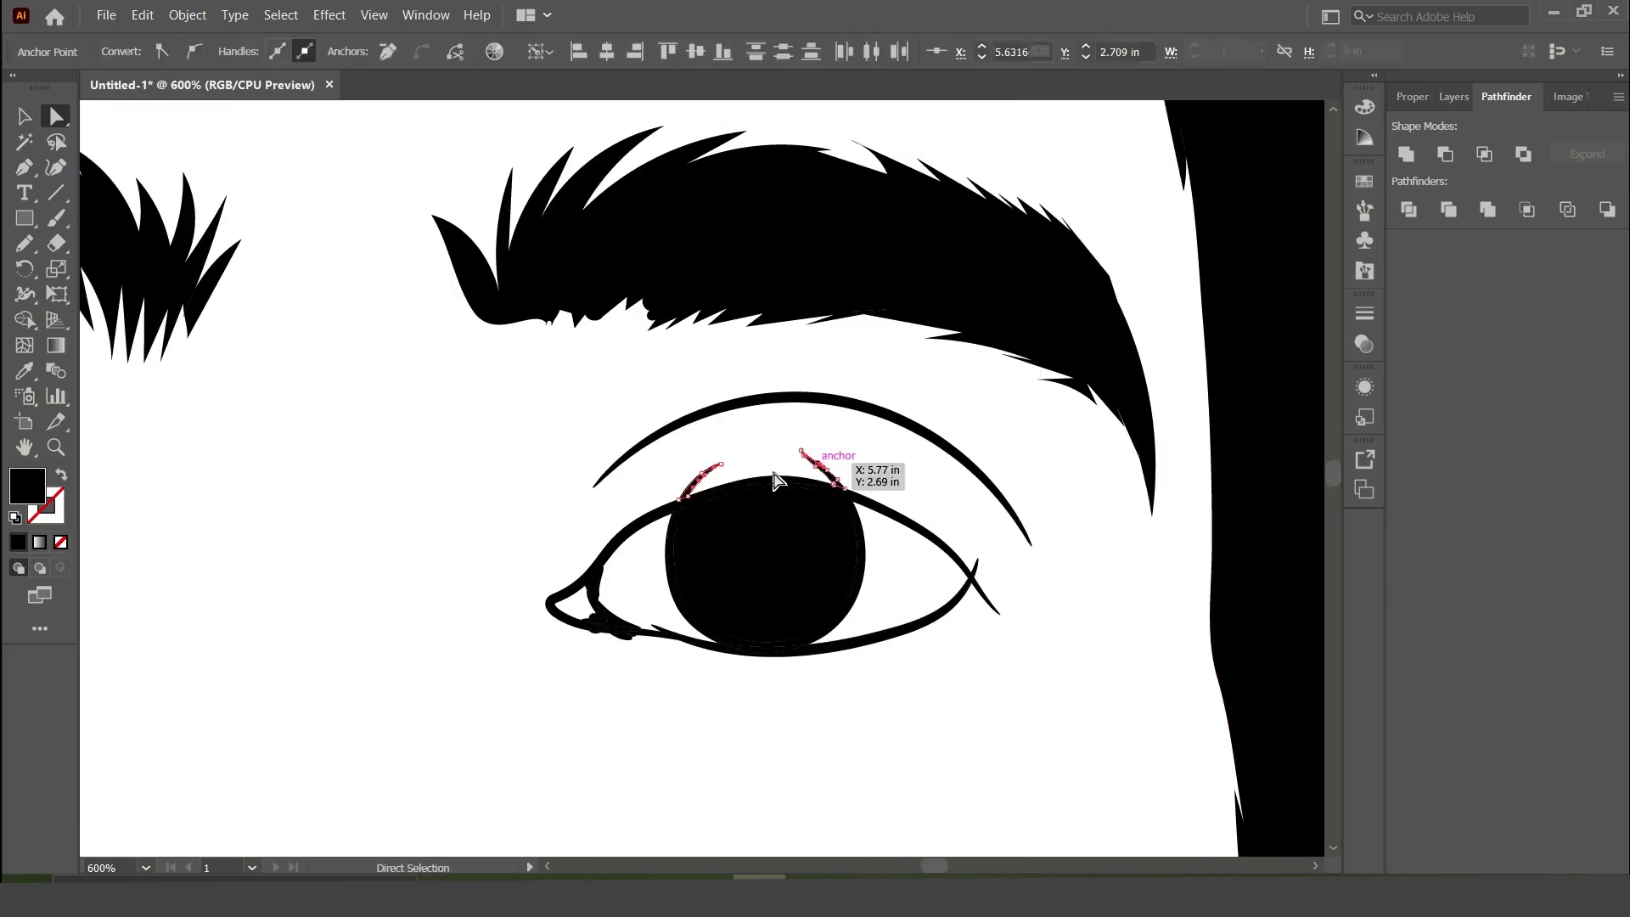
Step: Delete the iris line ends above the right eye's upper lid and the spur at its outer corner
click(934, 642)
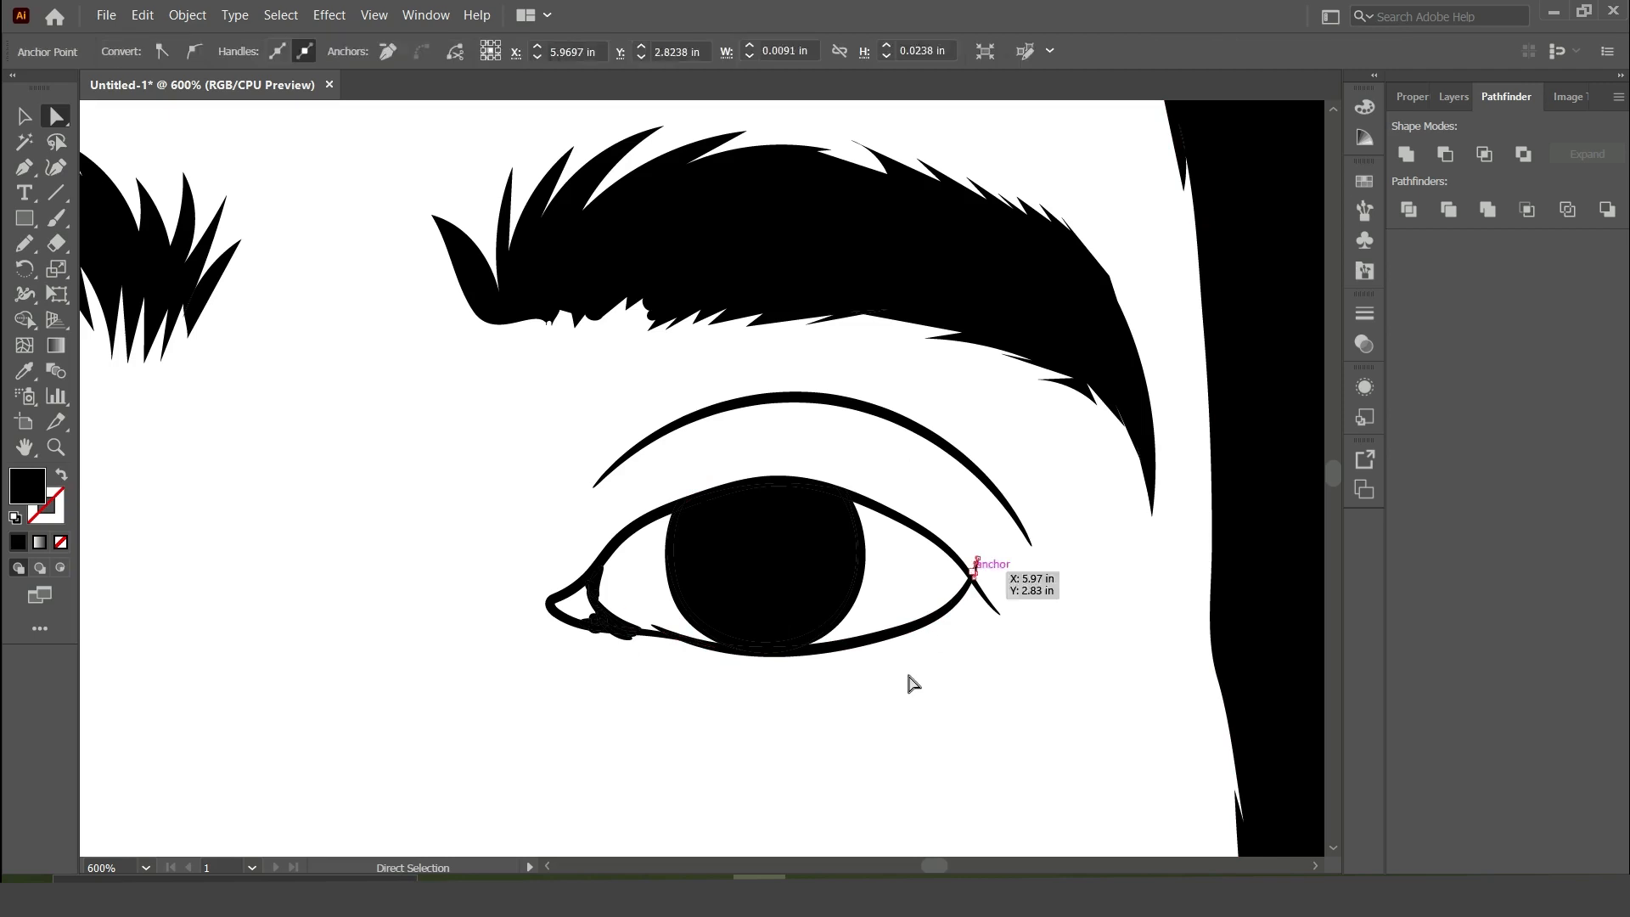
click(1046, 510)
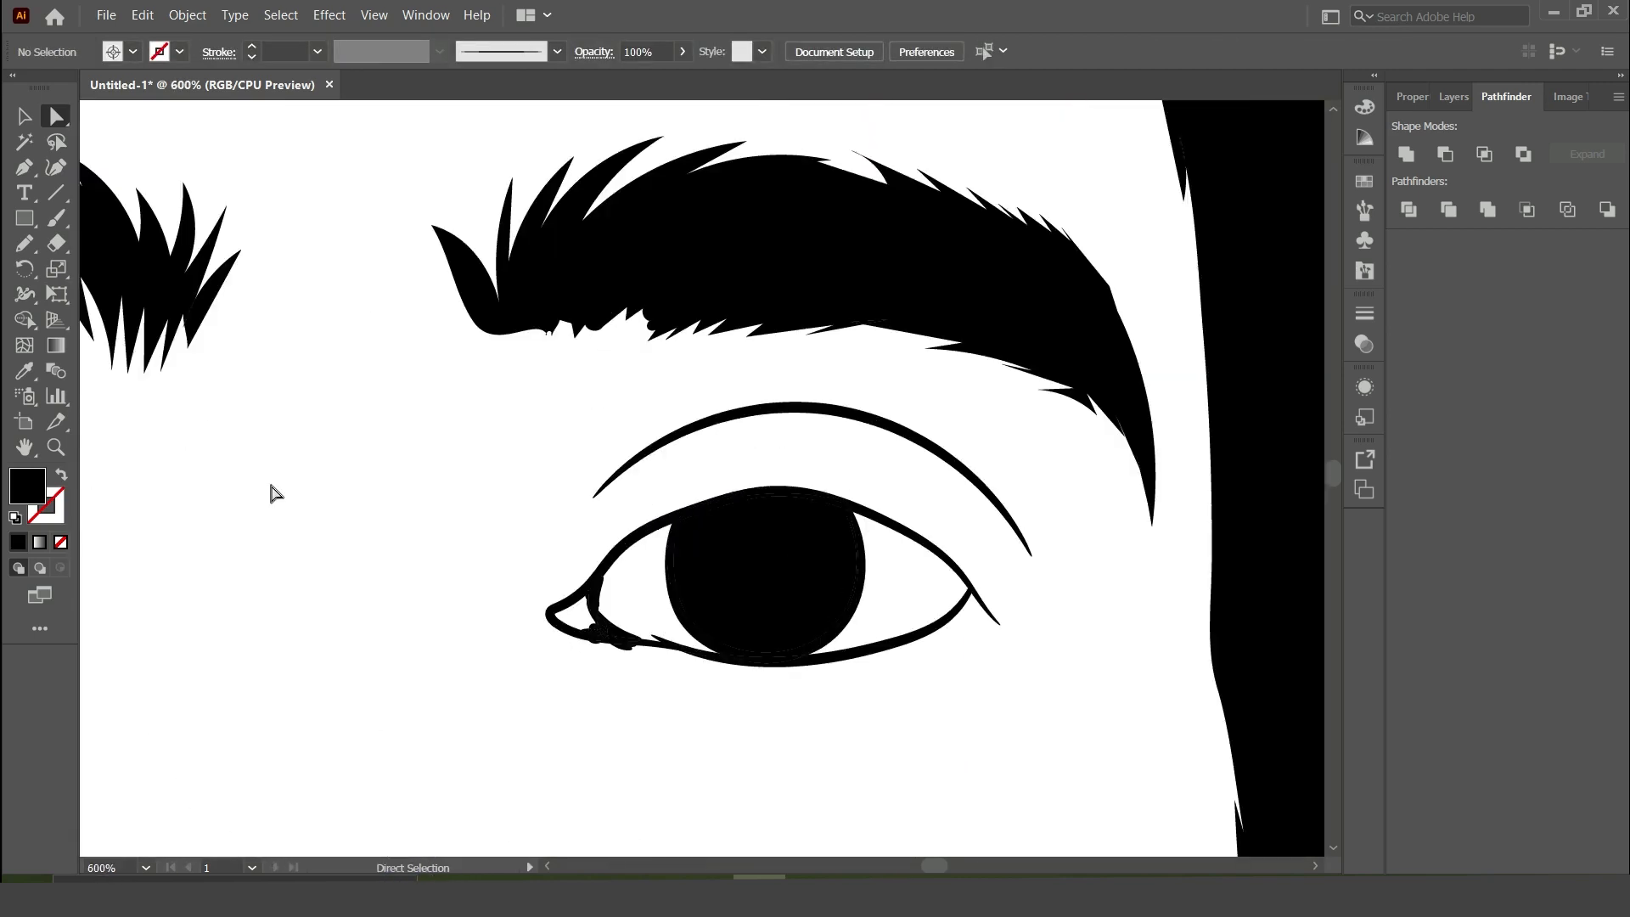
Step: Delete the stray fragments at the right eye's inner corner and erase the leftover spur on the lower lid
click(626, 635)
key(ctrl+plus)
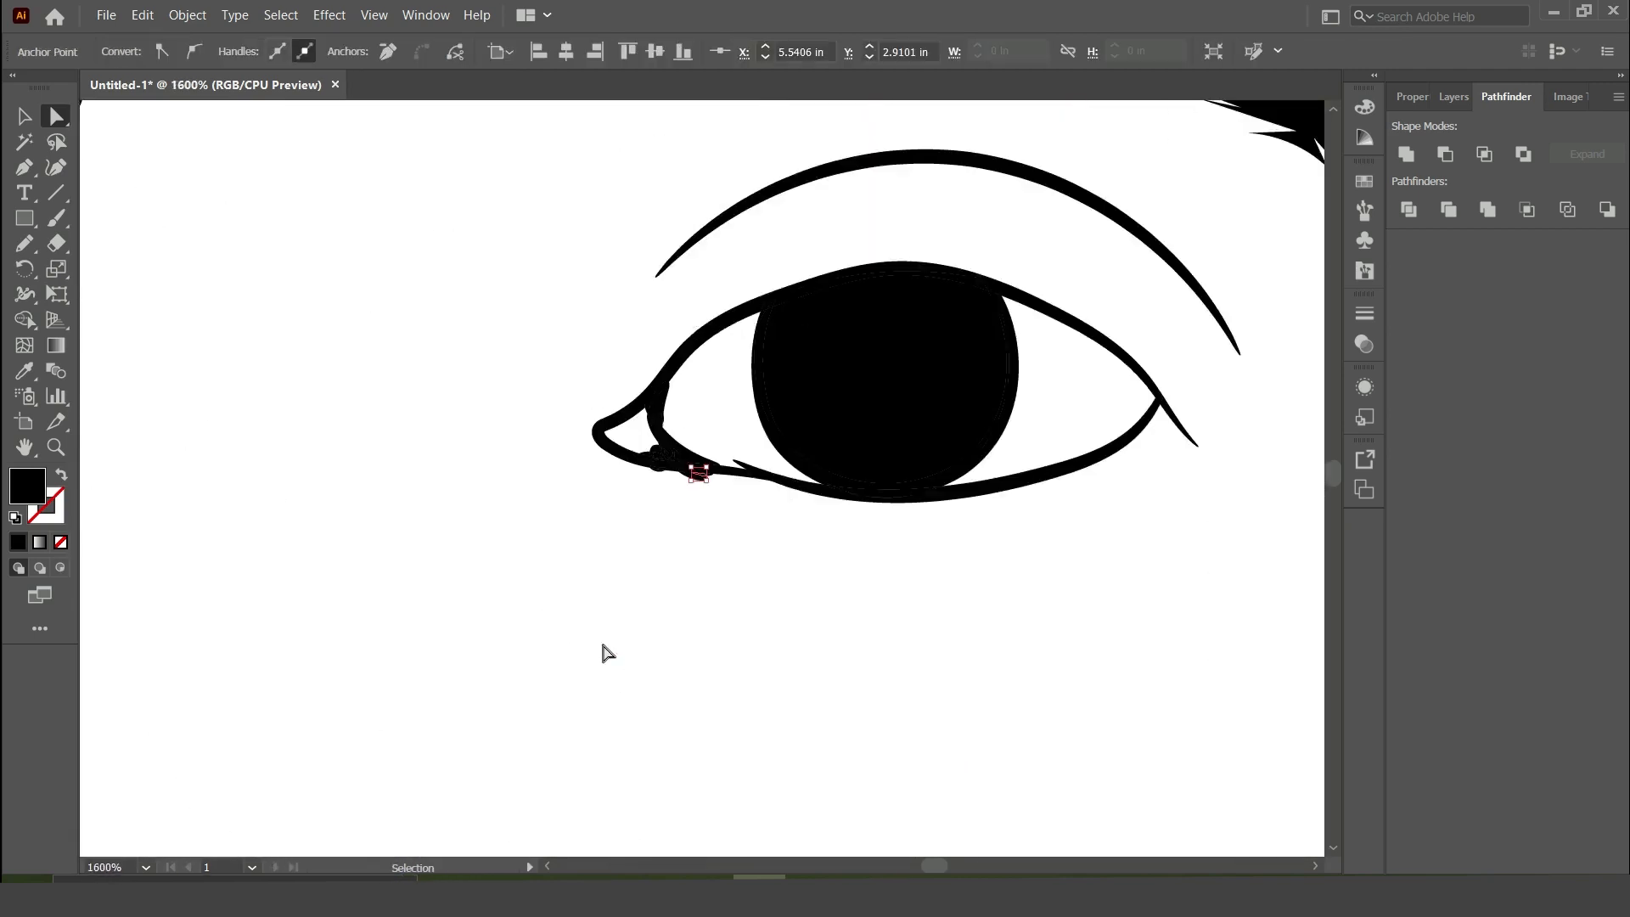
key(ctrl+plus)
key(ctrl+plus)
key(ctrl+plus)
key(Delete)
key(Delete)
click(743, 456)
key(Delete)
click(548, 437)
key(Delete)
key(shift+e)
drag(863, 349, 922, 368)
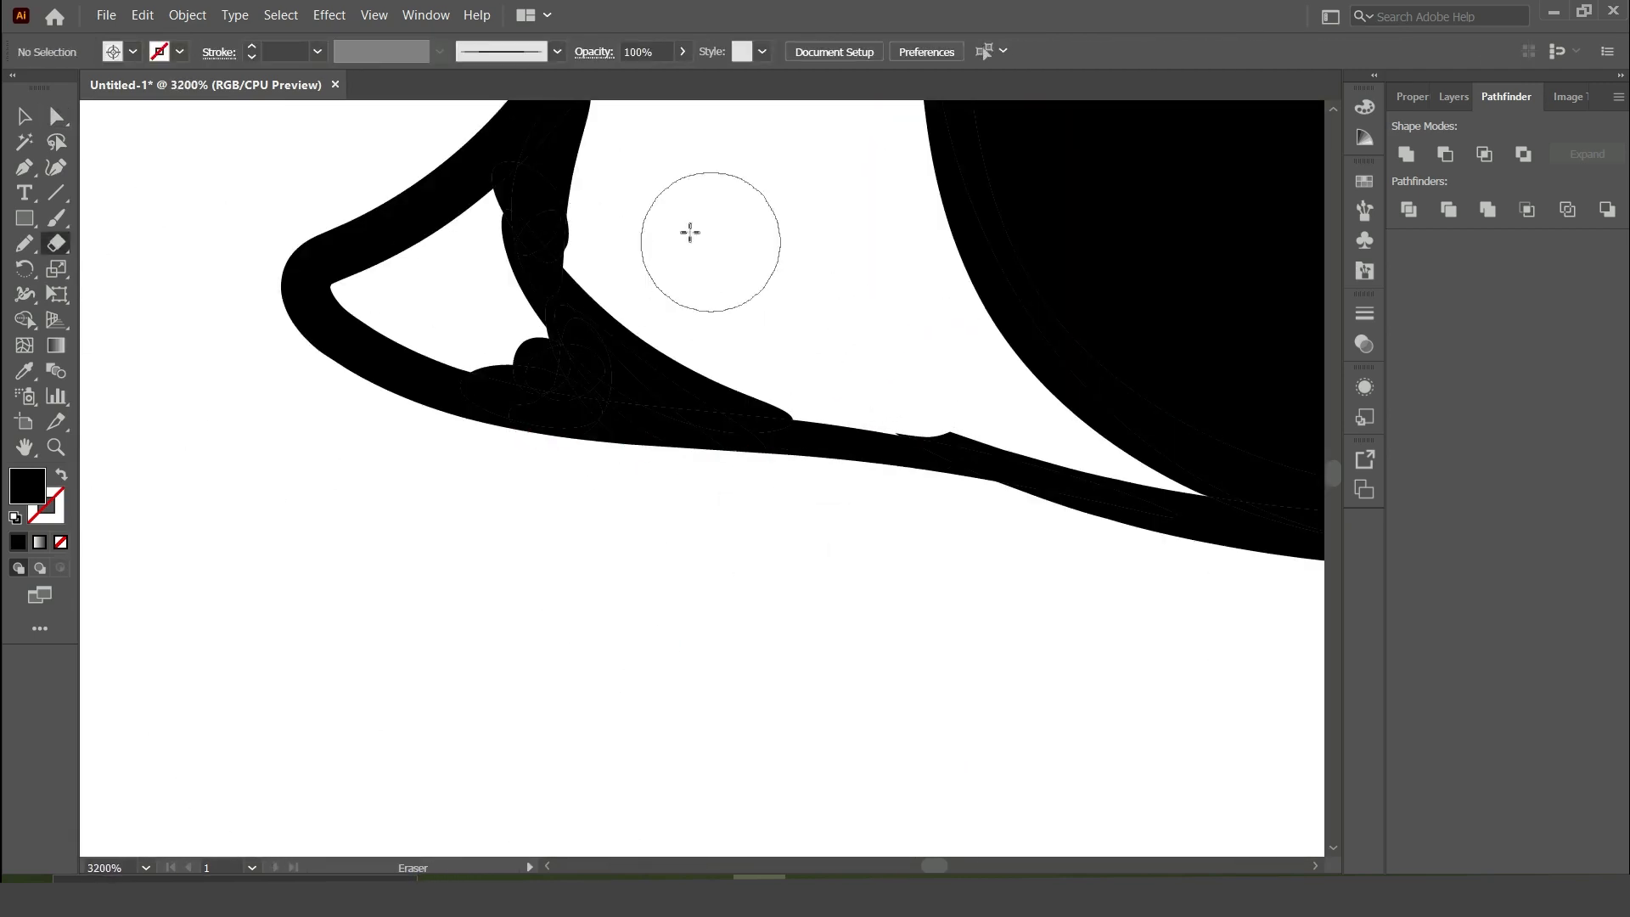
Step: Delete the stray line fragments at the base of the nose
key(ctrl+1)
key(a)
click(666, 566)
key(ctrl+plus)
key(ctrl+plus)
key(ctrl+plus)
key(ctrl+plus)
key(ctrl+plus)
key(Delete)
key(Delete)
key(ctrl+minus)
key(ctrl+minus)
key(ctrl+minus)
key(ctrl+minus)
key(ctrl+minus)
key(ctrl+minus)
key(ctrl+minus)
key(ctrl+minus)
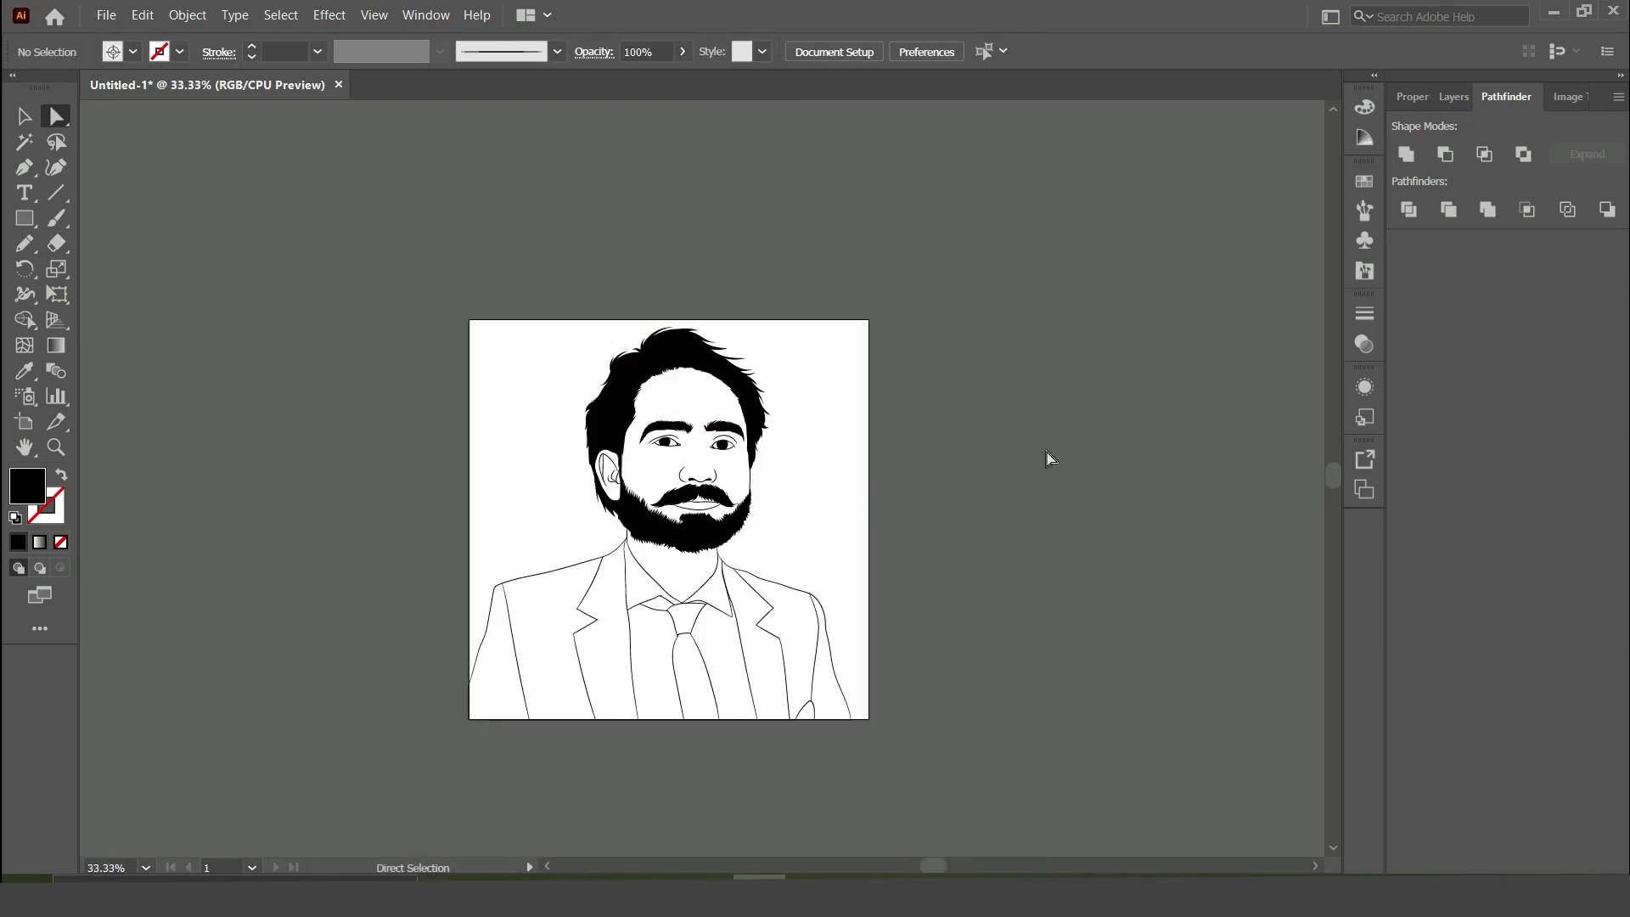
Step: Select all of the cleaned-up line artwork and merge it with the Pathfinder
key(ctrl+a)
click(1499, 215)
key(v)
click(346, 254)
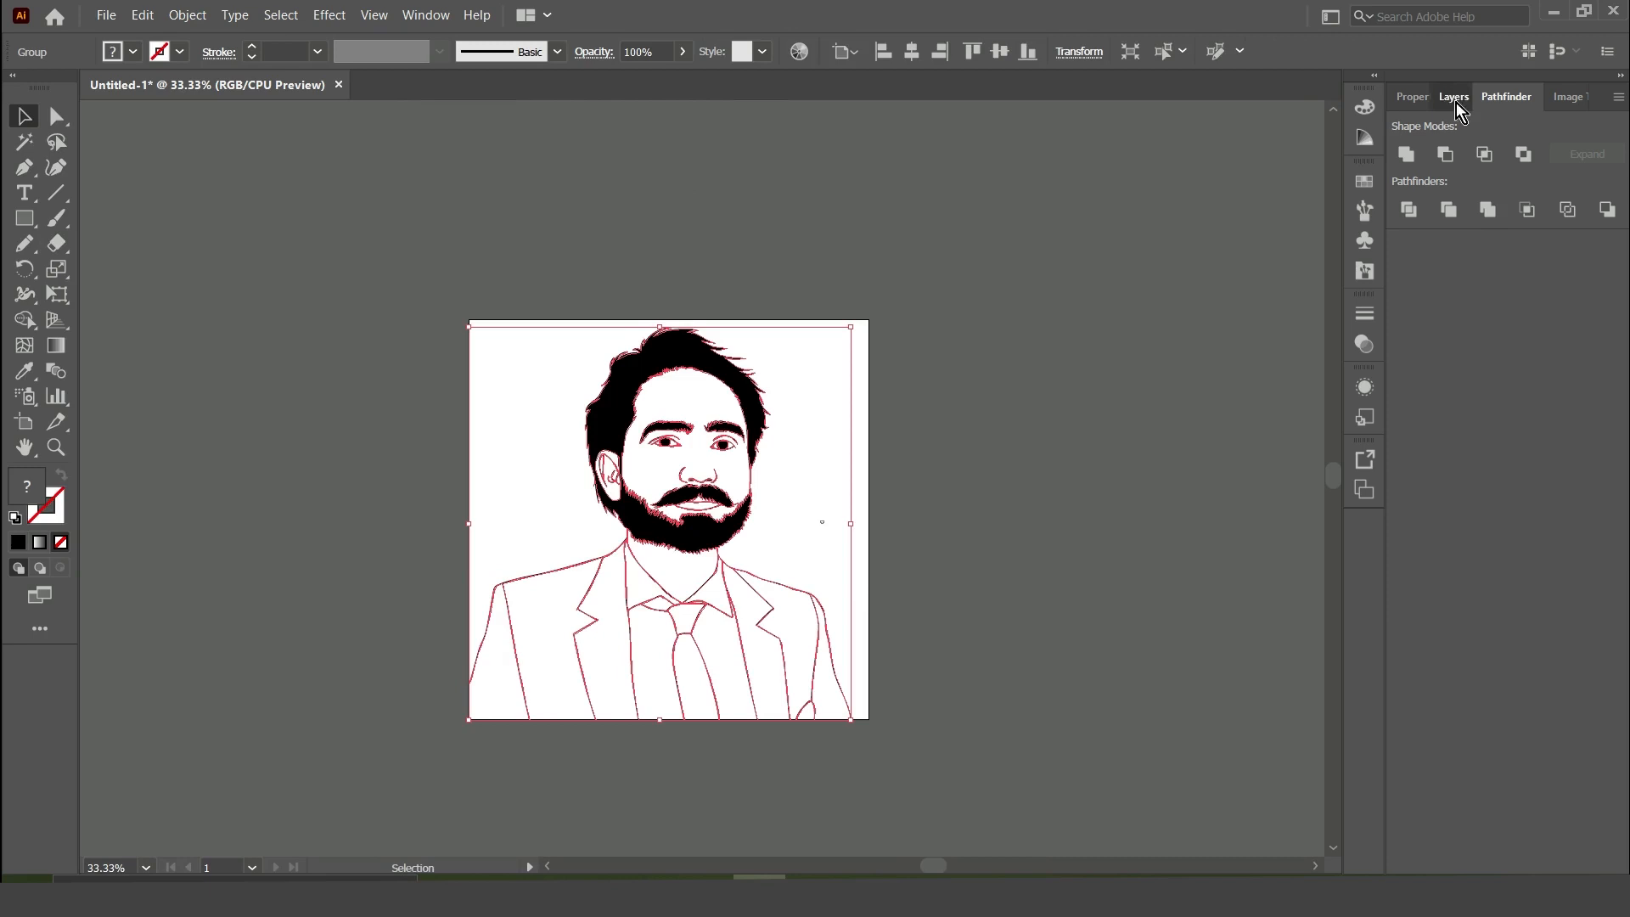
Step: Duplicate the lines layer, lock the copy above it, and make the original lines layer active
click(1453, 96)
click(1481, 155)
click(1479, 132)
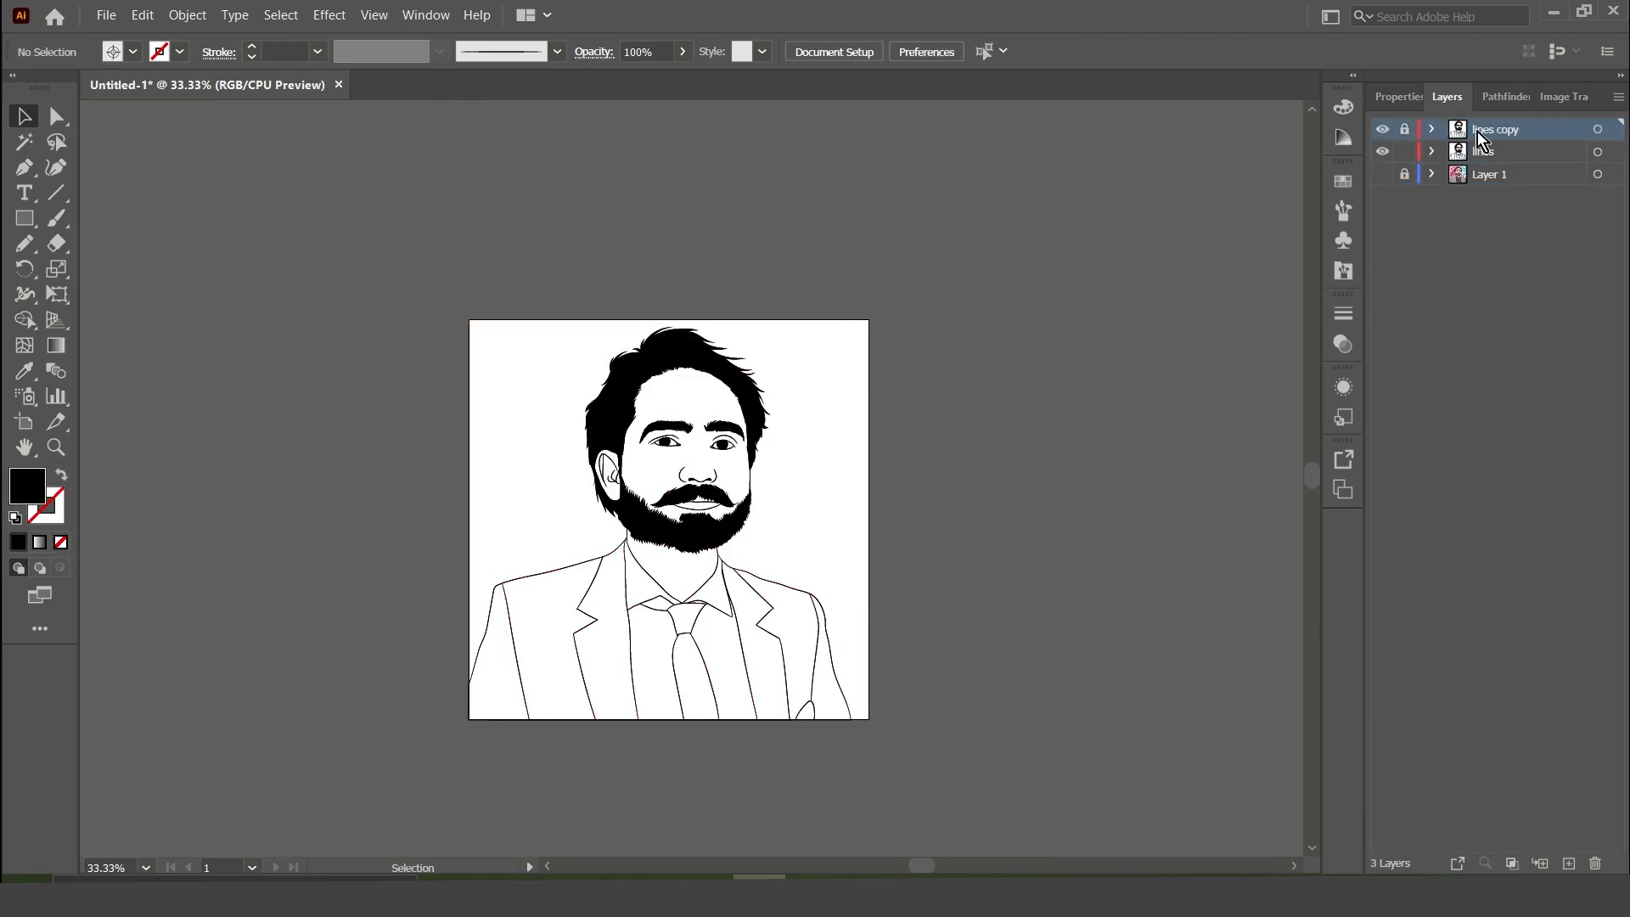
click(1482, 152)
key(a)
key(ctrl+shift+F9)
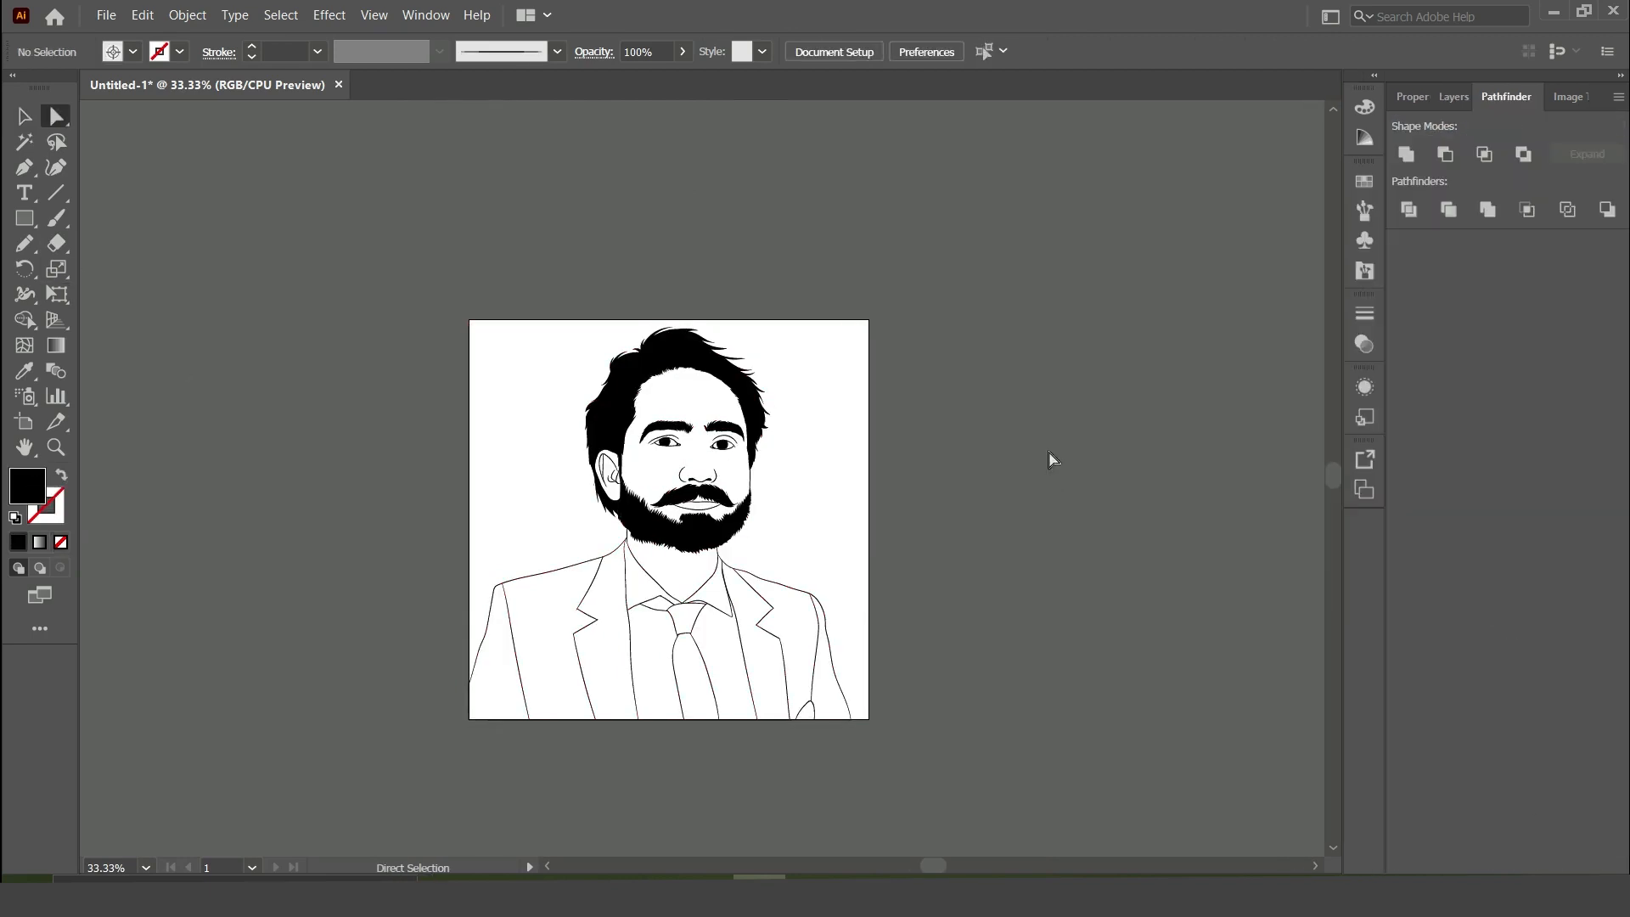
Step: Select the whole portrait line artwork and apply the Pathfinder's Merge to it
drag(690, 408, 915, 753)
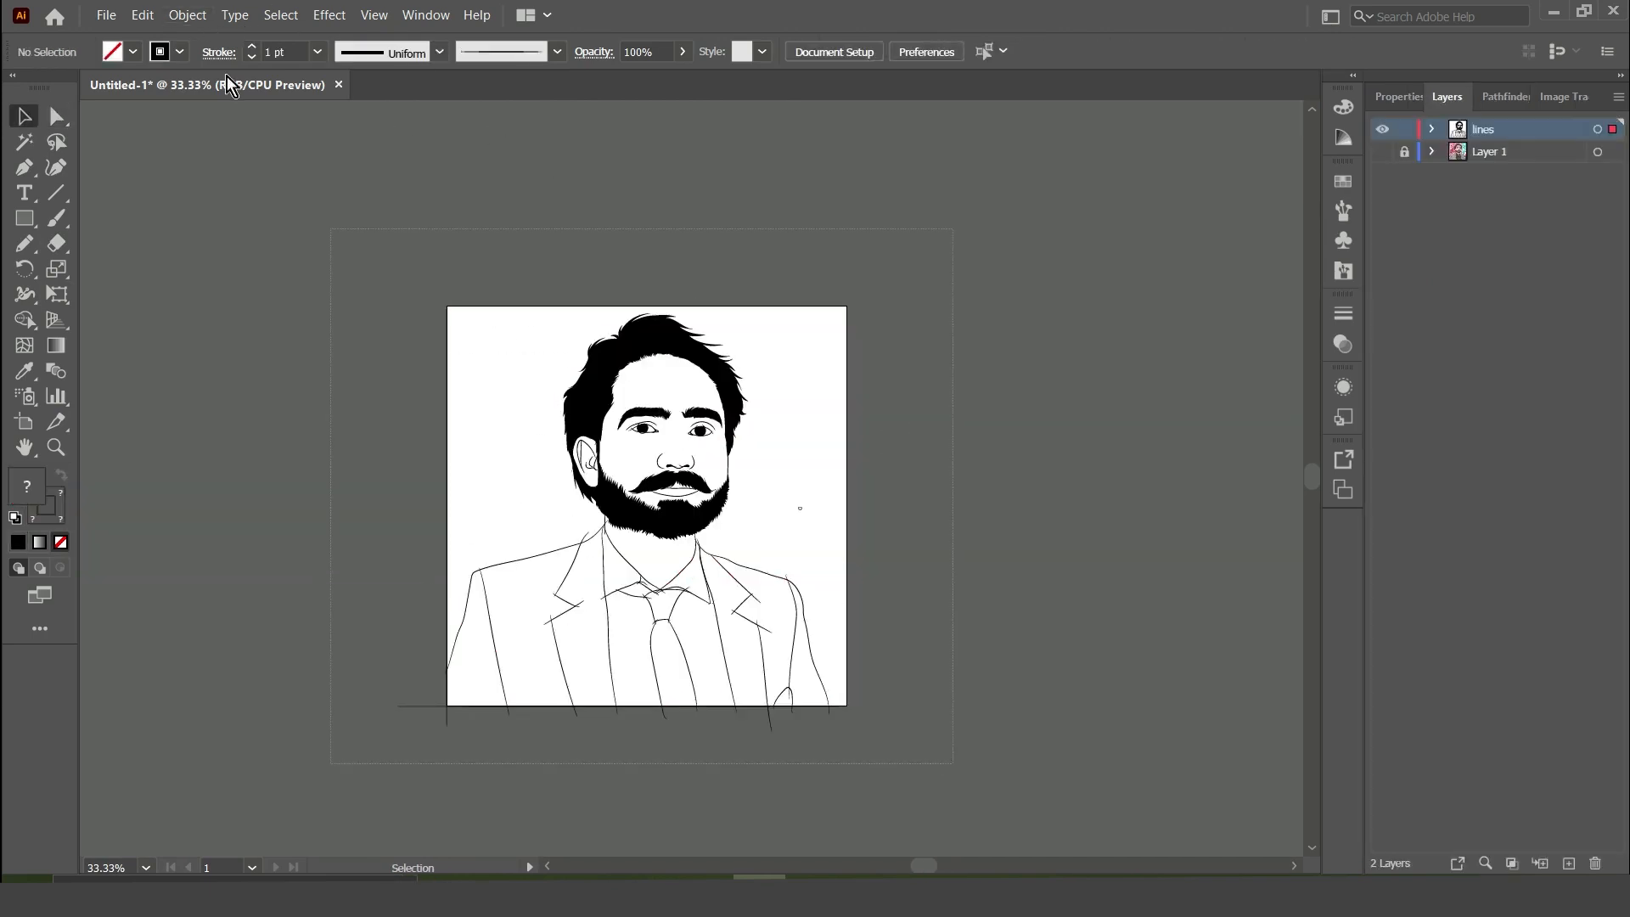
key(ctrl+a)
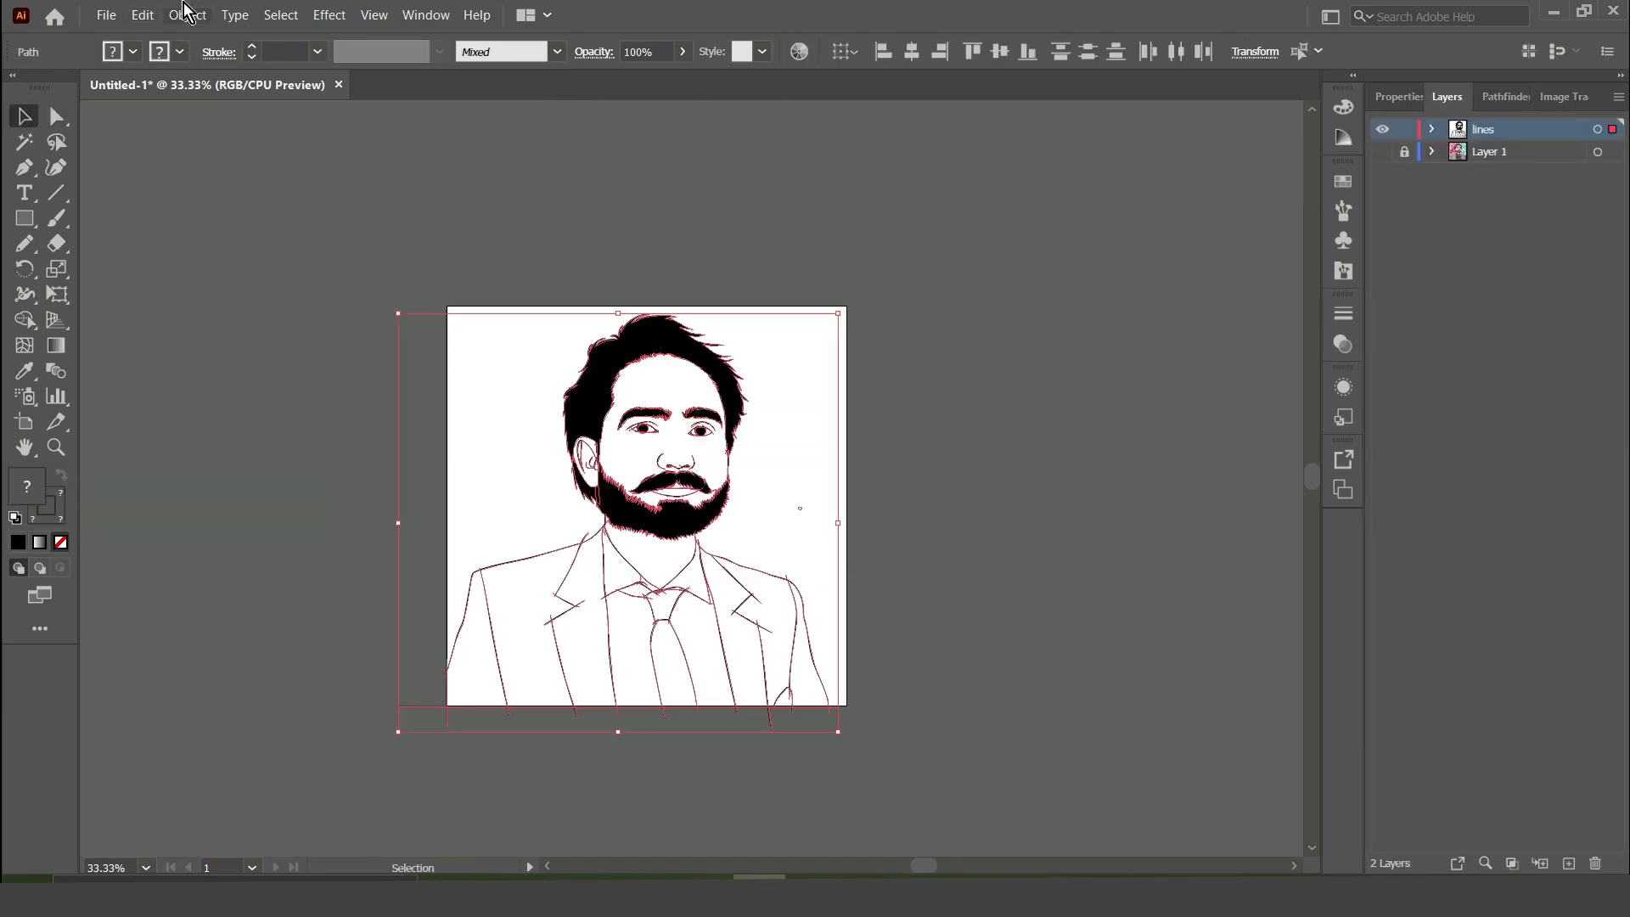
click(202, 20)
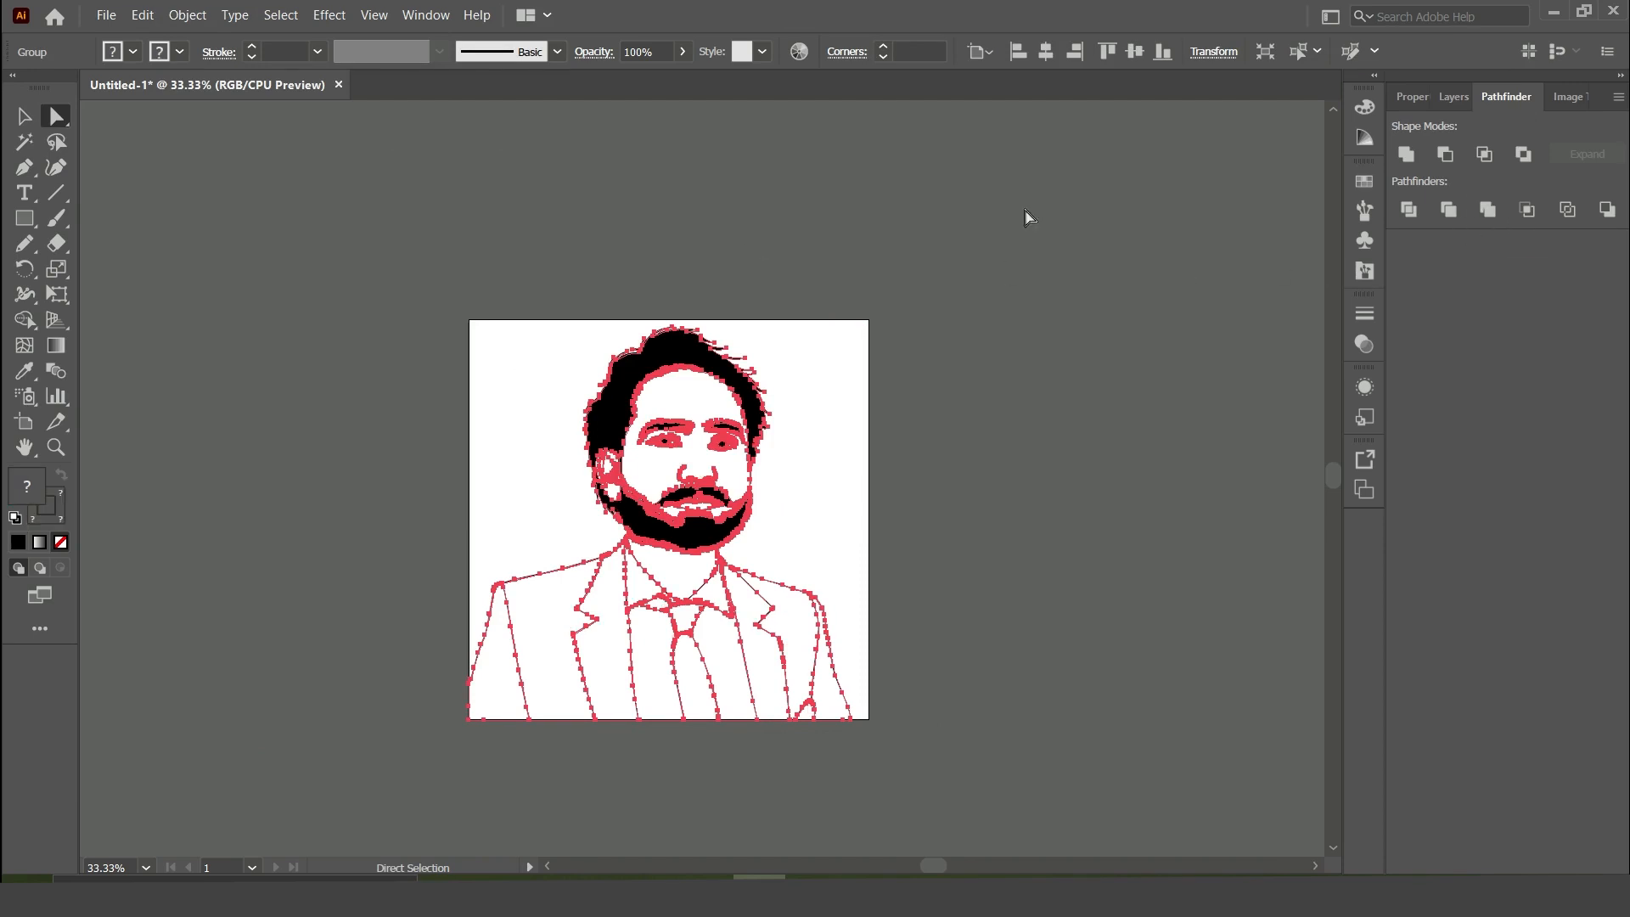
click(1477, 212)
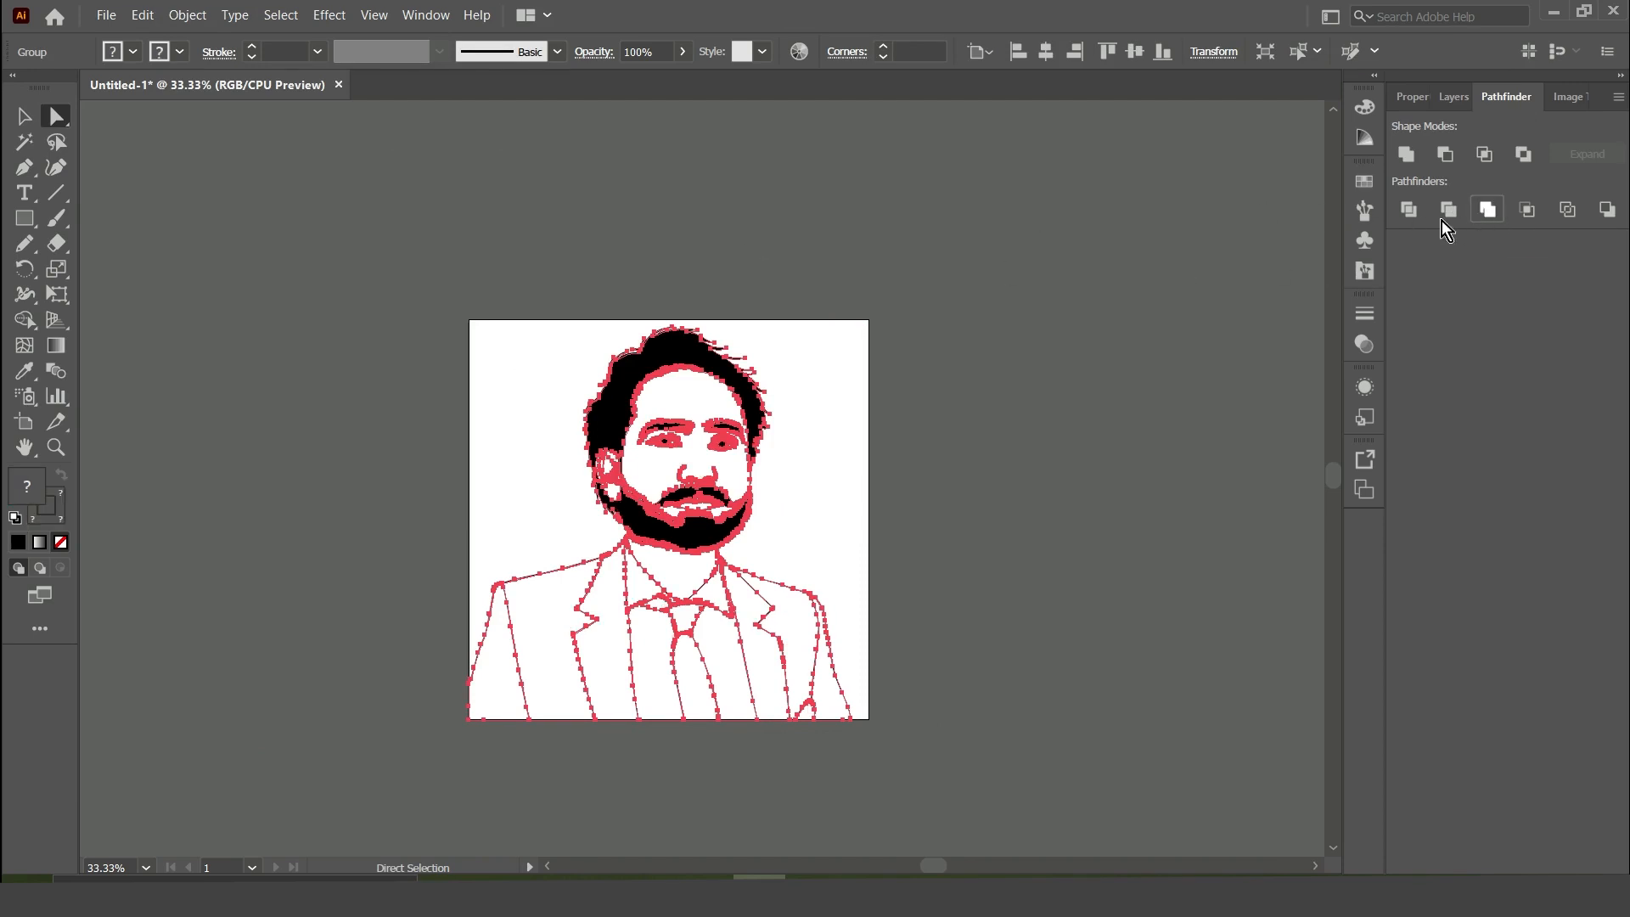
Step: Duplicate the lines layer and lock the copy, keeping the original lines layer active
click(342, 259)
click(19, 121)
drag(608, 364, 1038, 756)
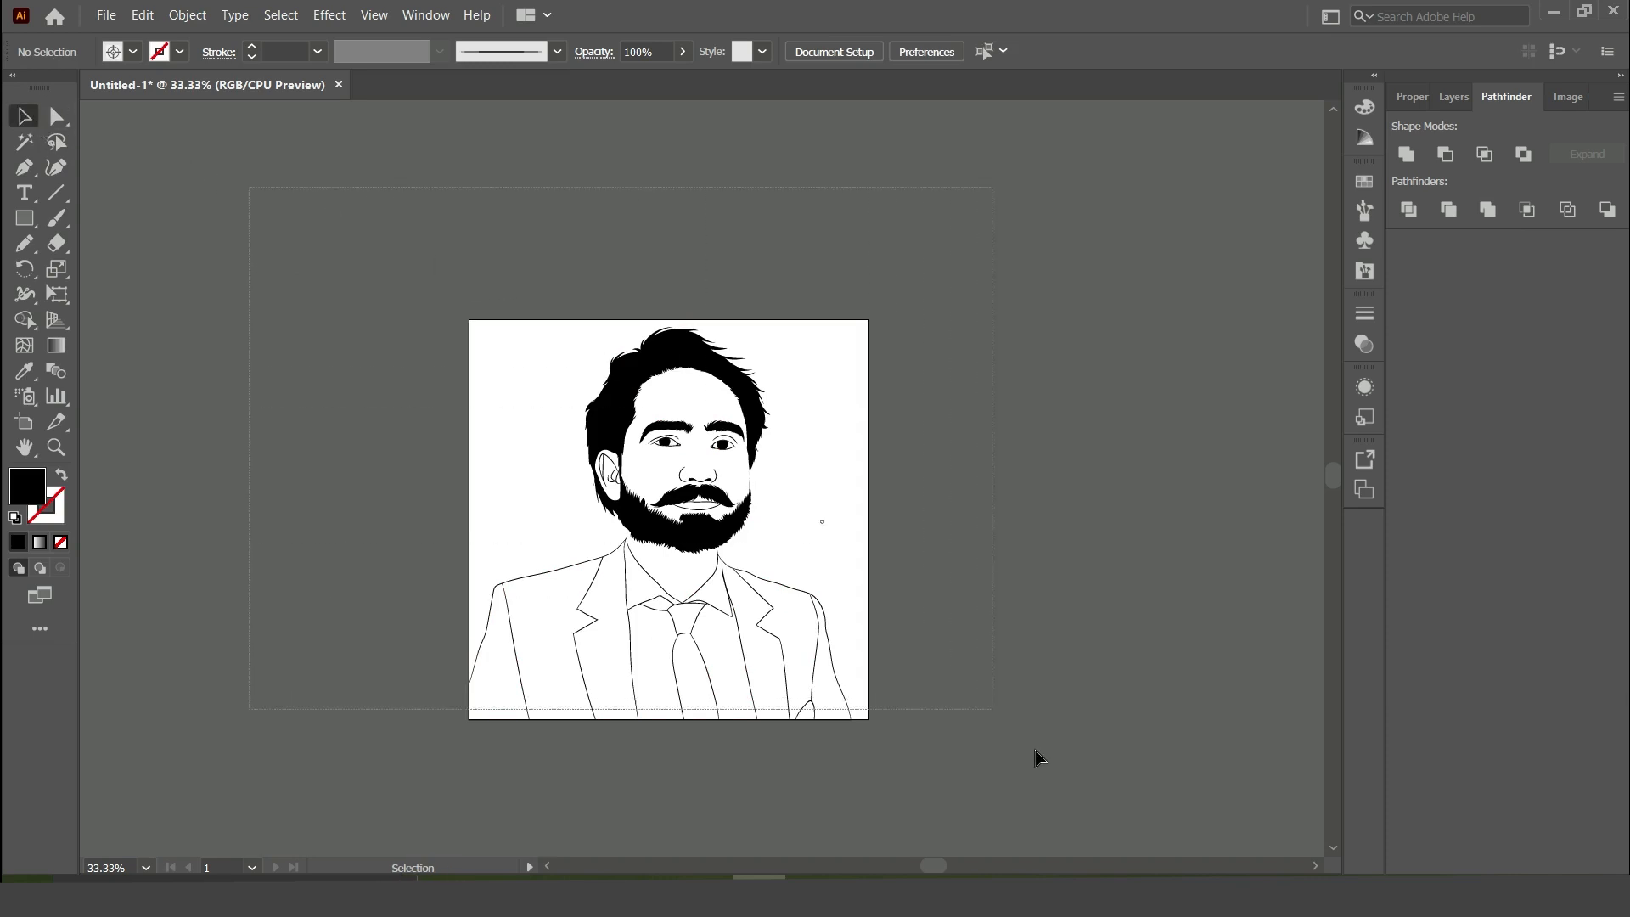
click(1453, 97)
drag(1526, 140, 1517, 504)
drag(1569, 863, 1570, 864)
click(1404, 129)
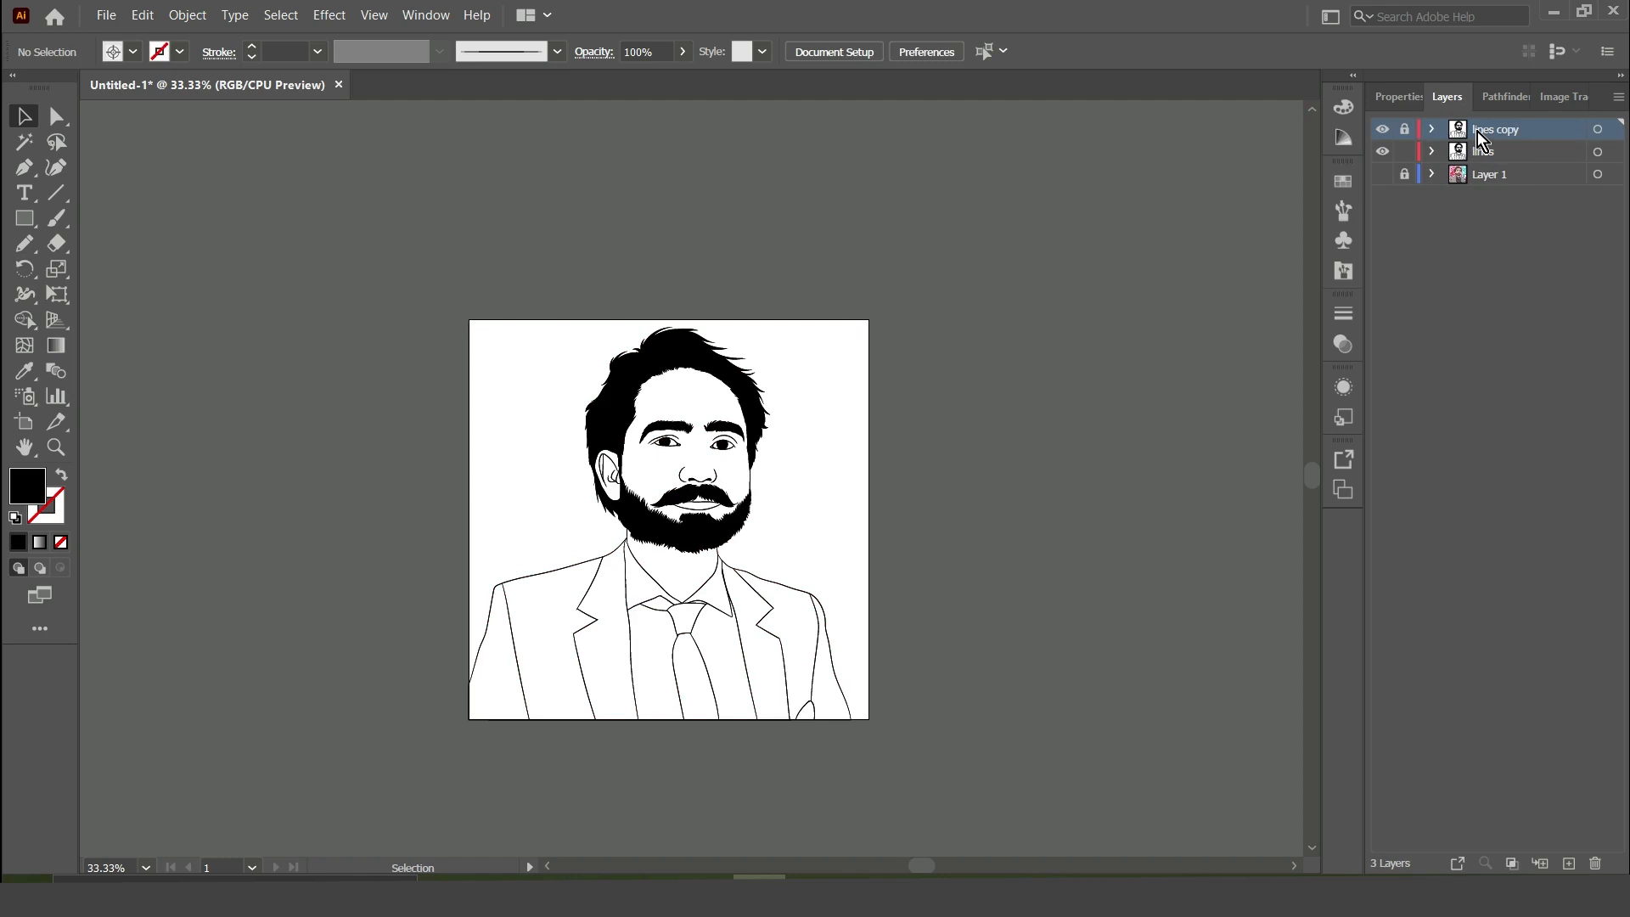
click(1444, 151)
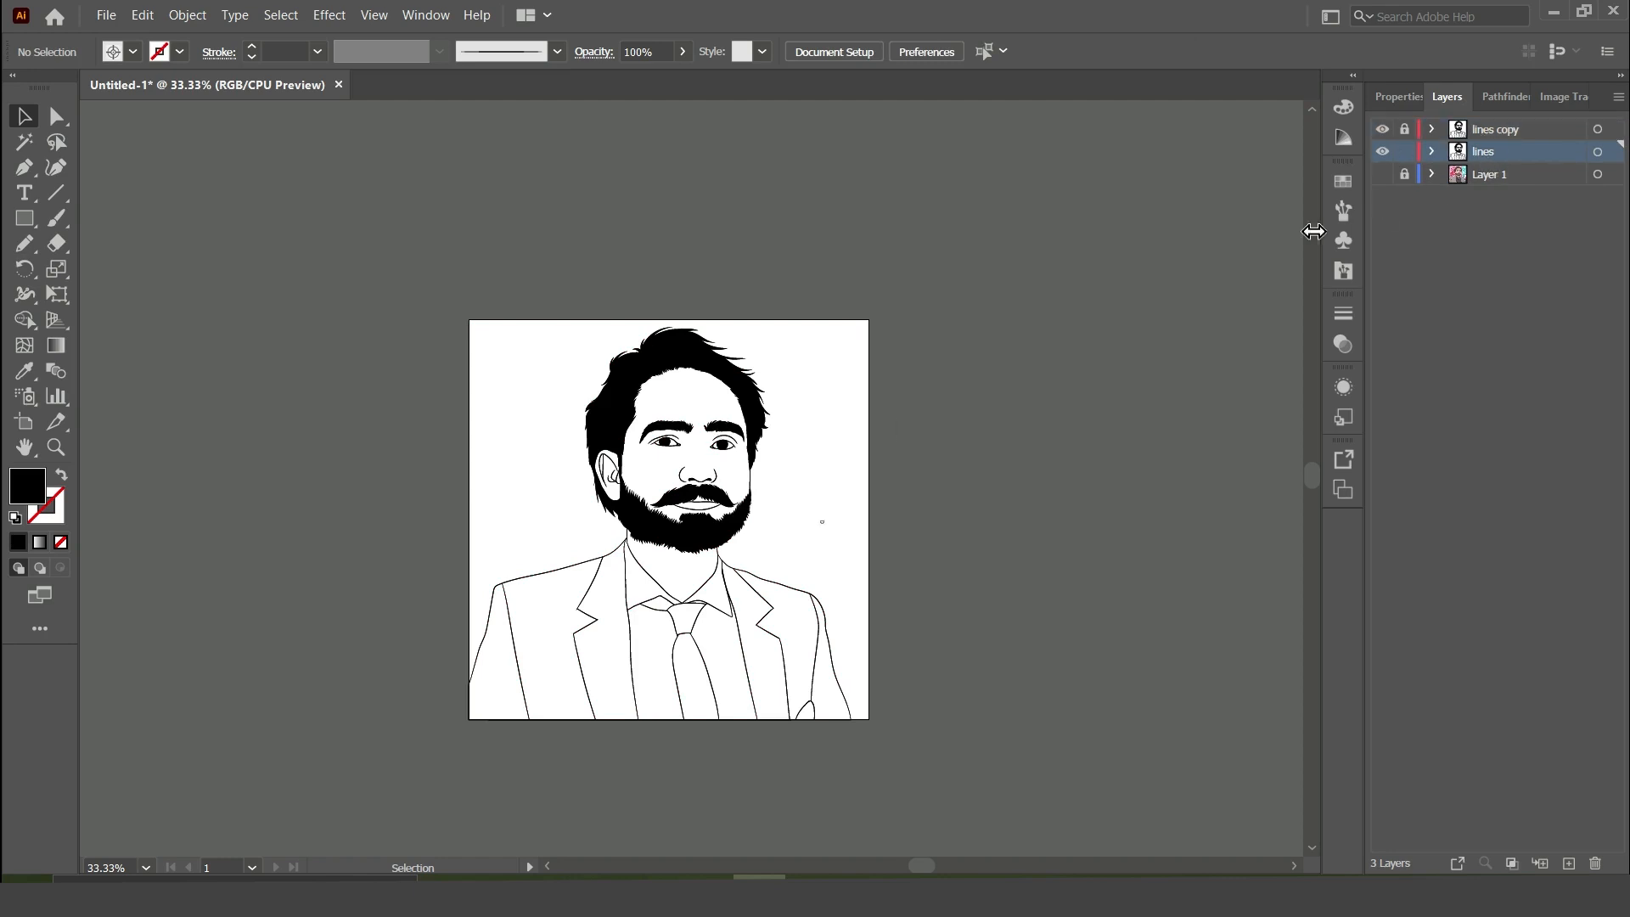
Step: Set the fill colour to the skin tone d19d8b
double_click(38, 490)
click(1050, 343)
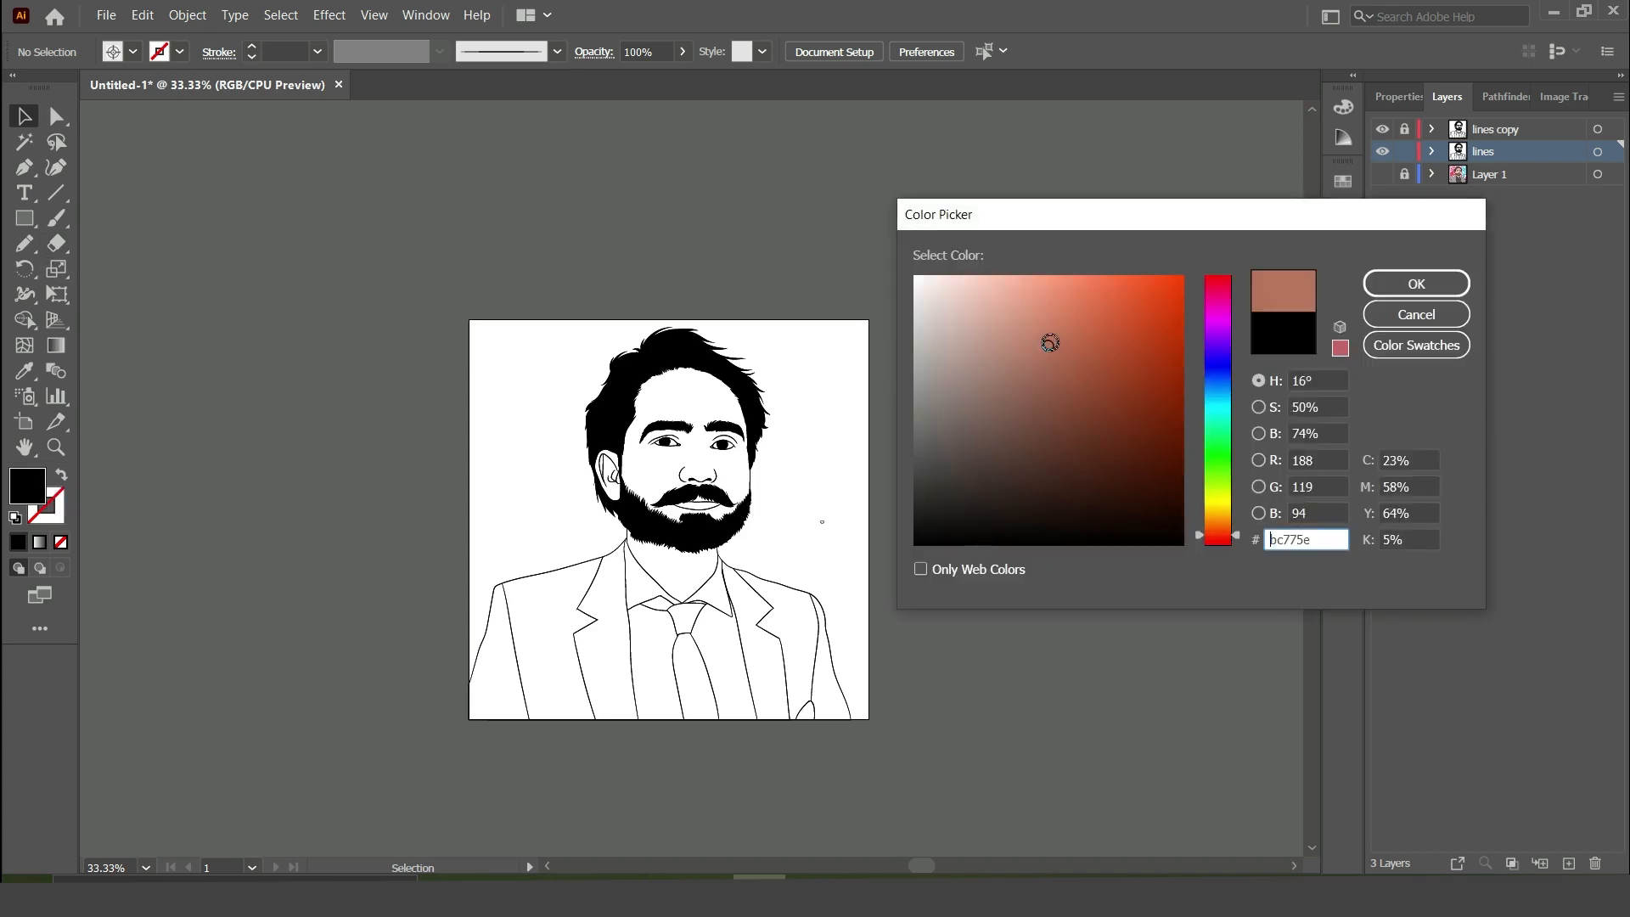
click(1051, 317)
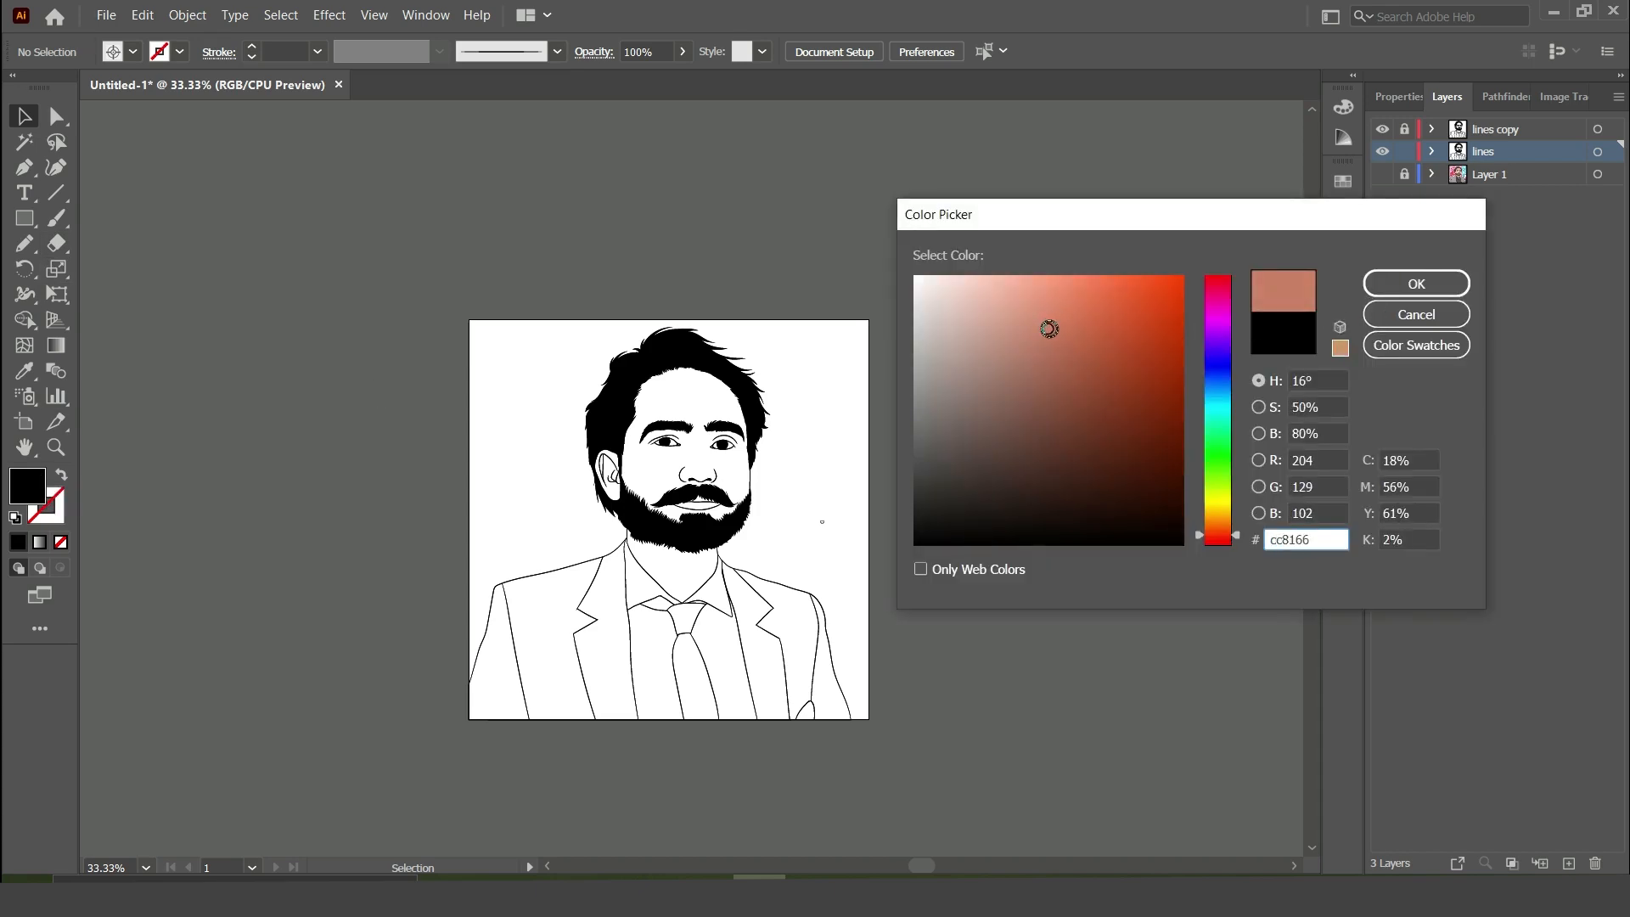
drag(1042, 348, 1023, 337)
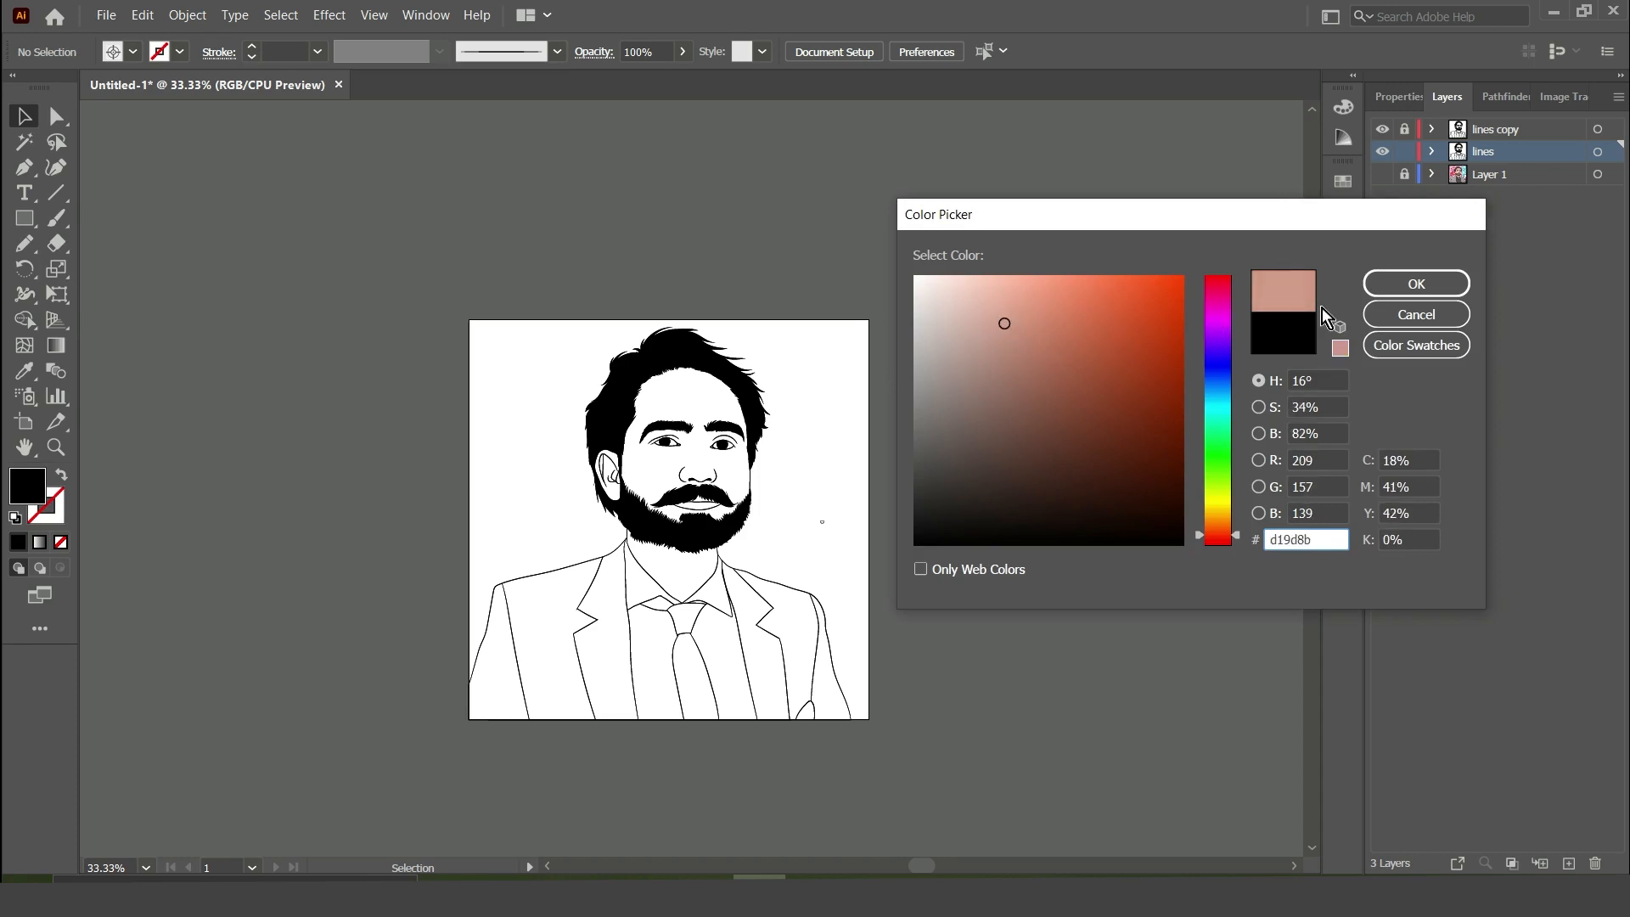
key(Escape)
Step: Draw a rectangle slightly larger than the artboard around the portrait and send it behind the line artwork
drag(307, 254, 963, 737)
drag(305, 495, 451, 495)
drag(963, 495, 893, 495)
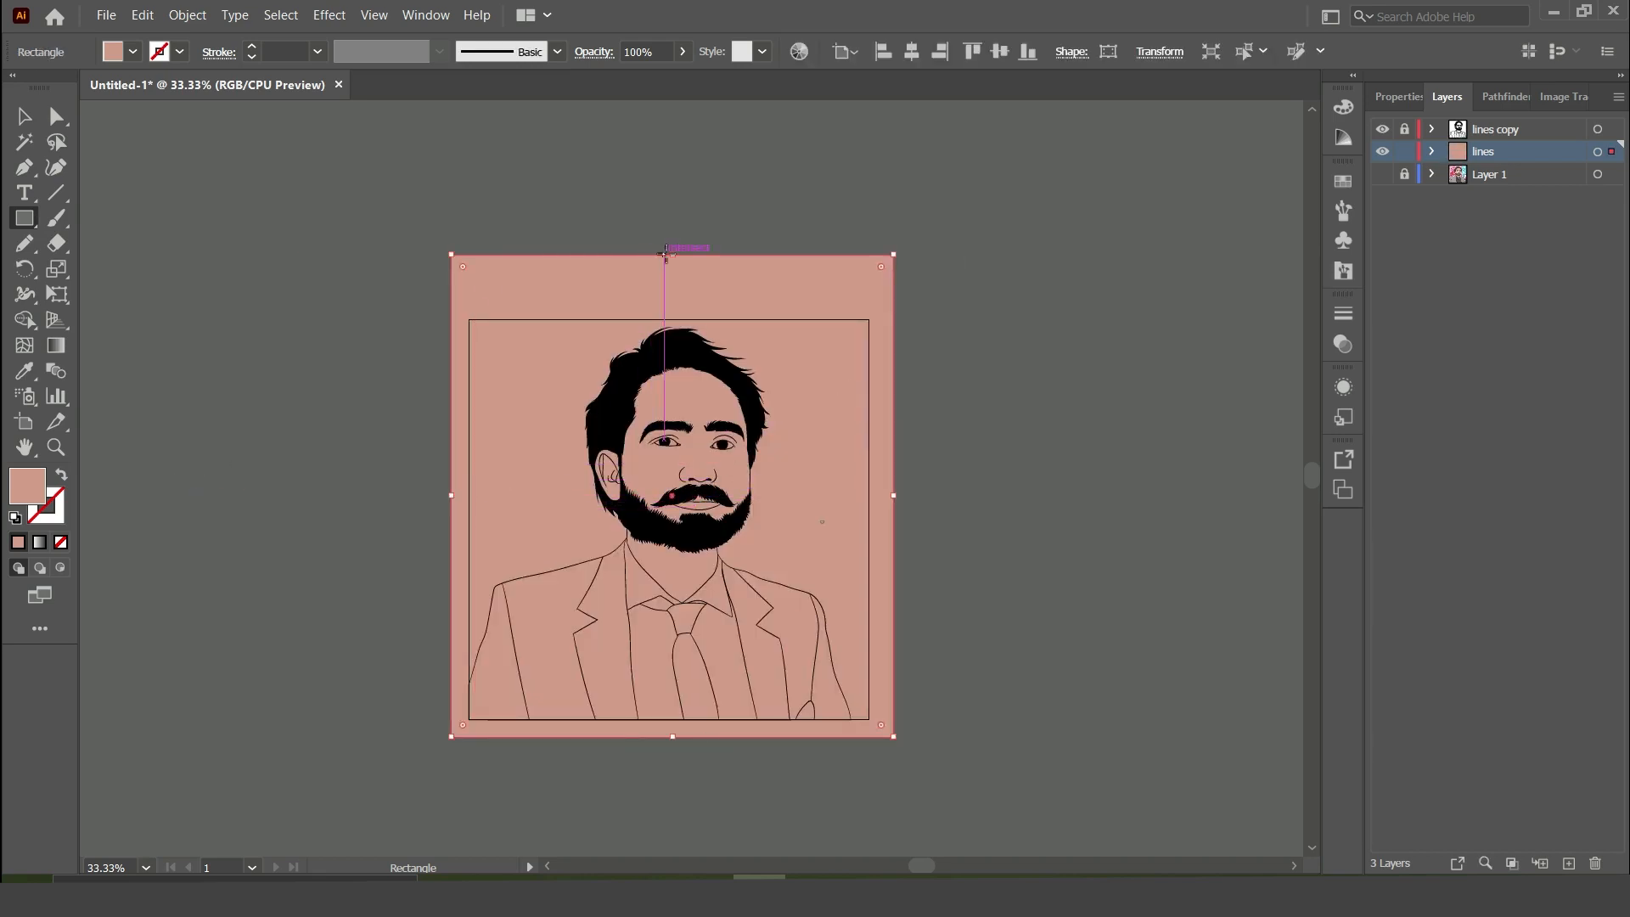
drag(665, 253, 672, 294)
right_click(840, 470)
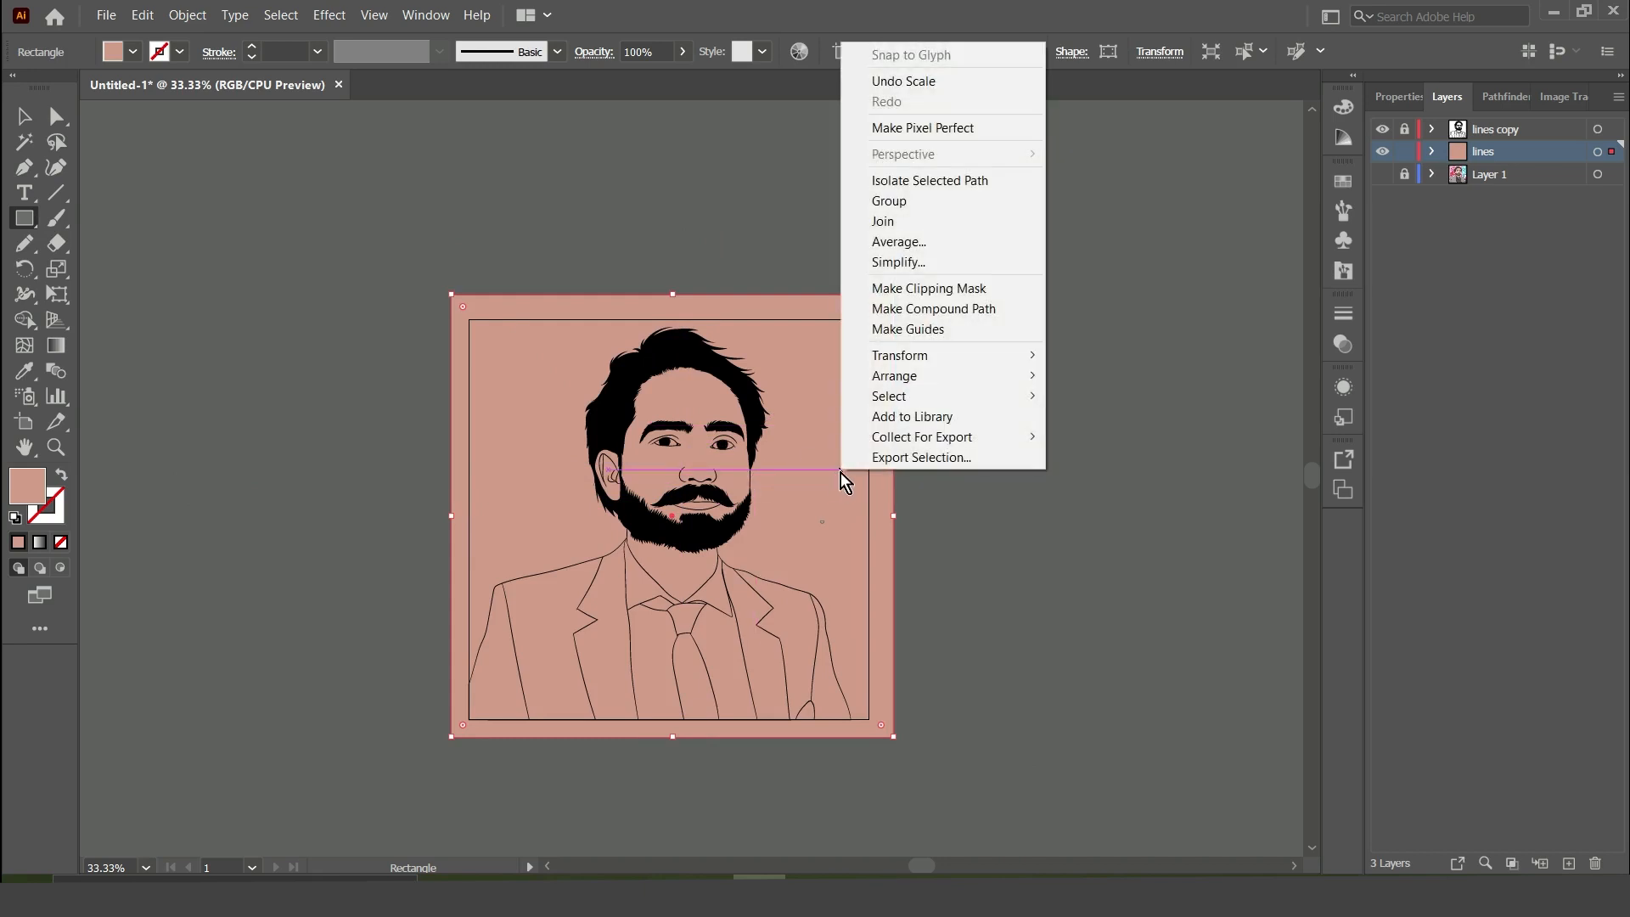
mouse_move(997, 379)
click(1102, 438)
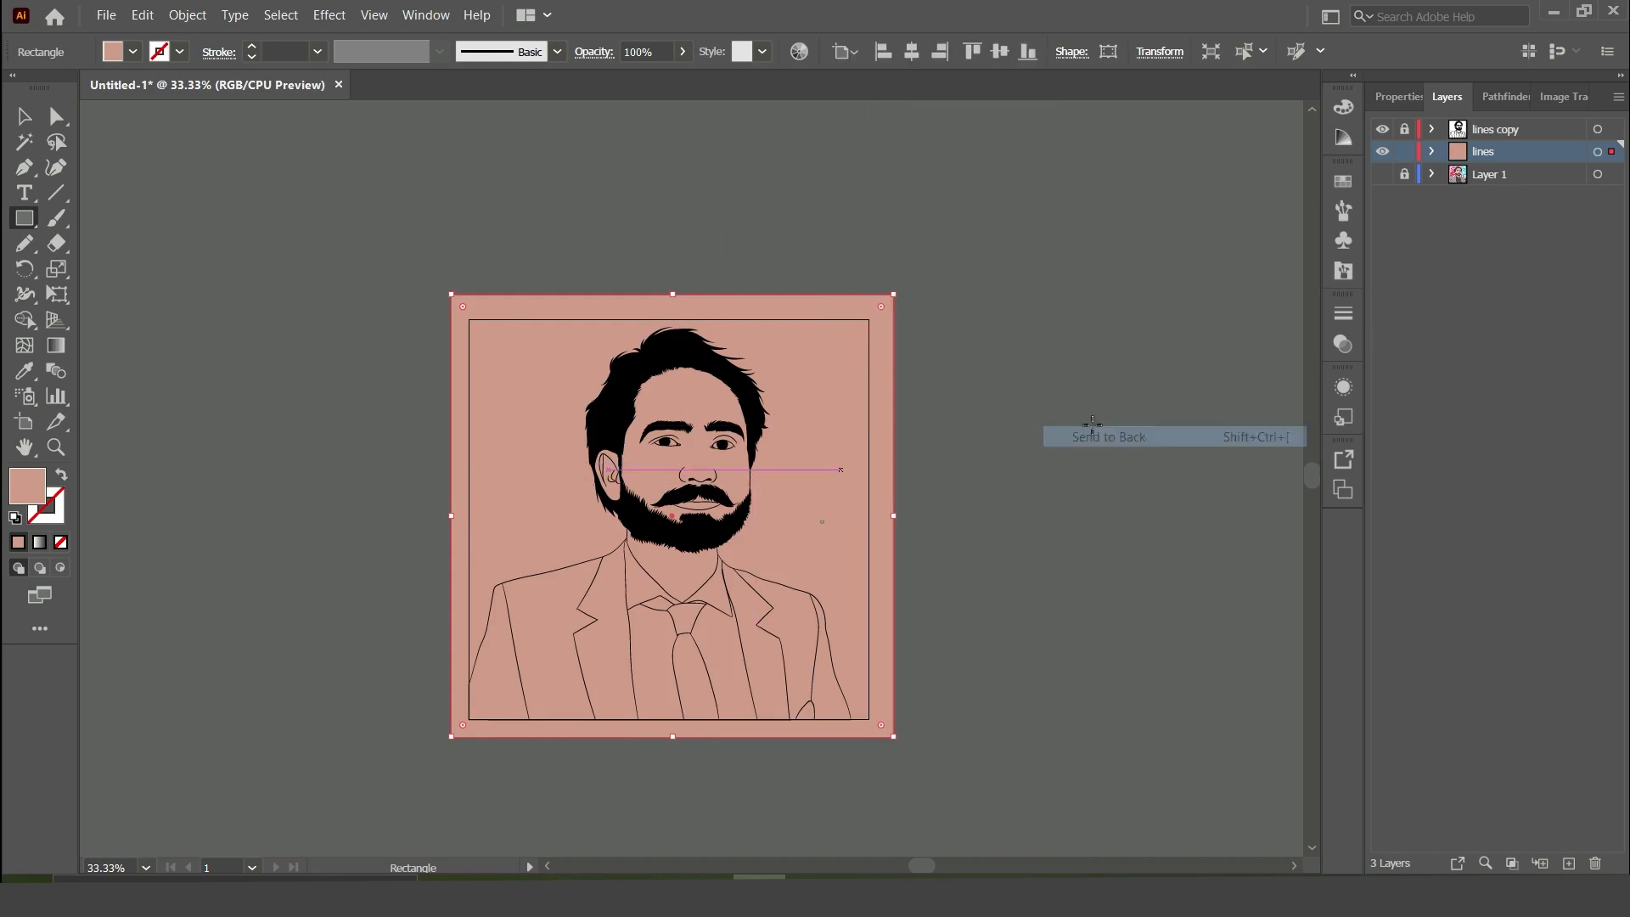
Step: Select the skin-toned rectangle together with all the line artwork and apply the Pathfinder's Merge
key(ctrl+a)
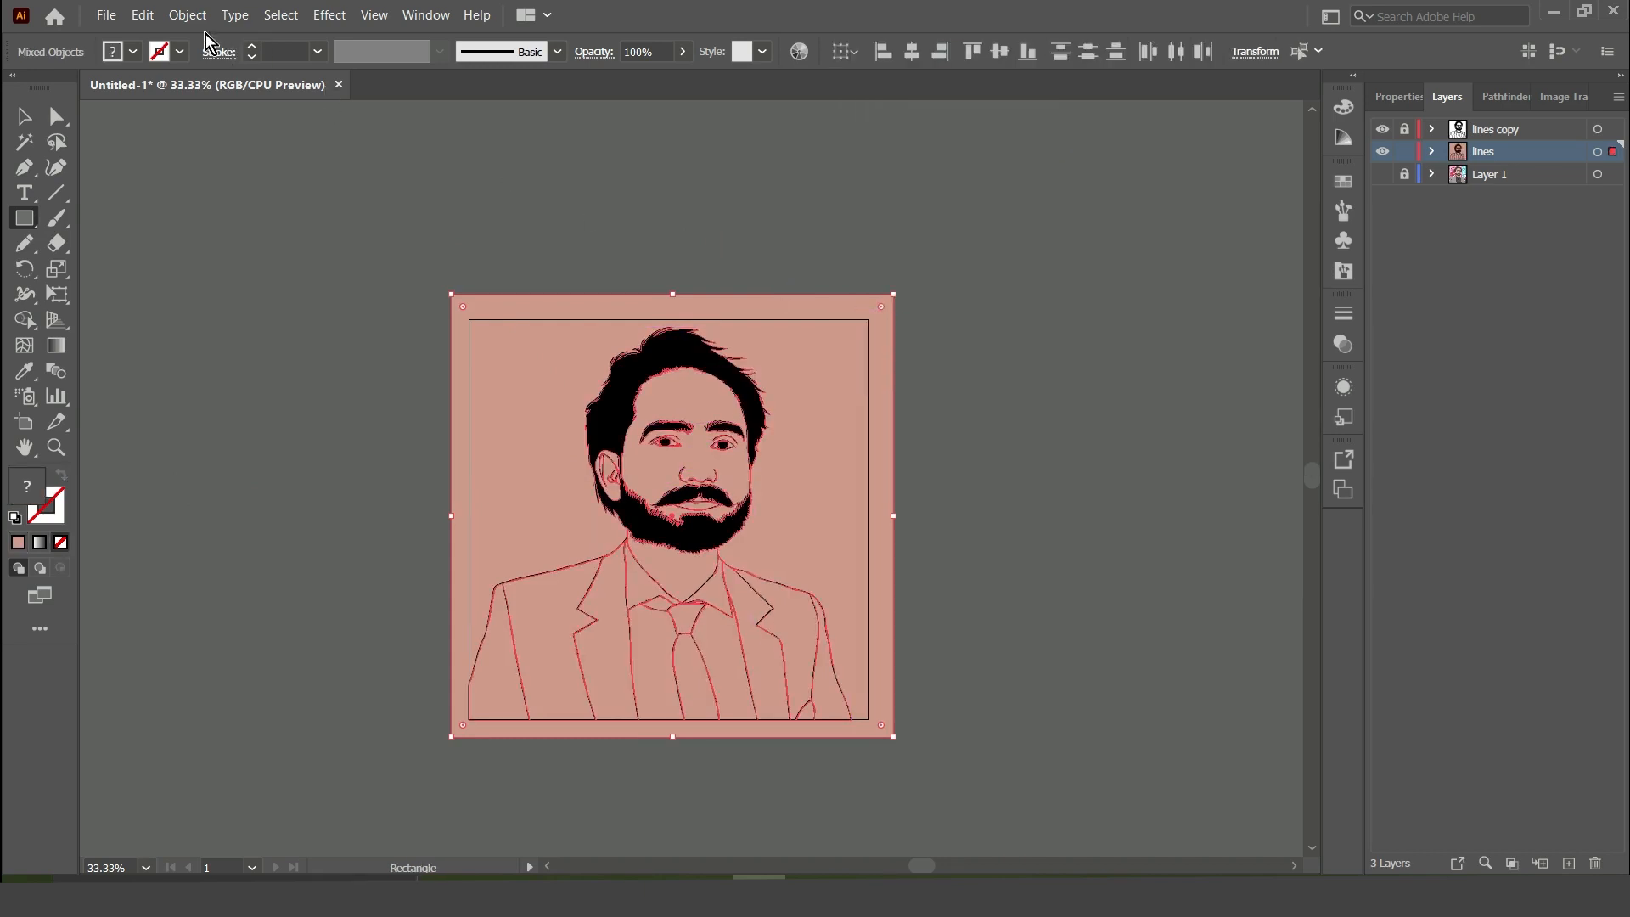
key(v)
drag(268, 202, 657, 316)
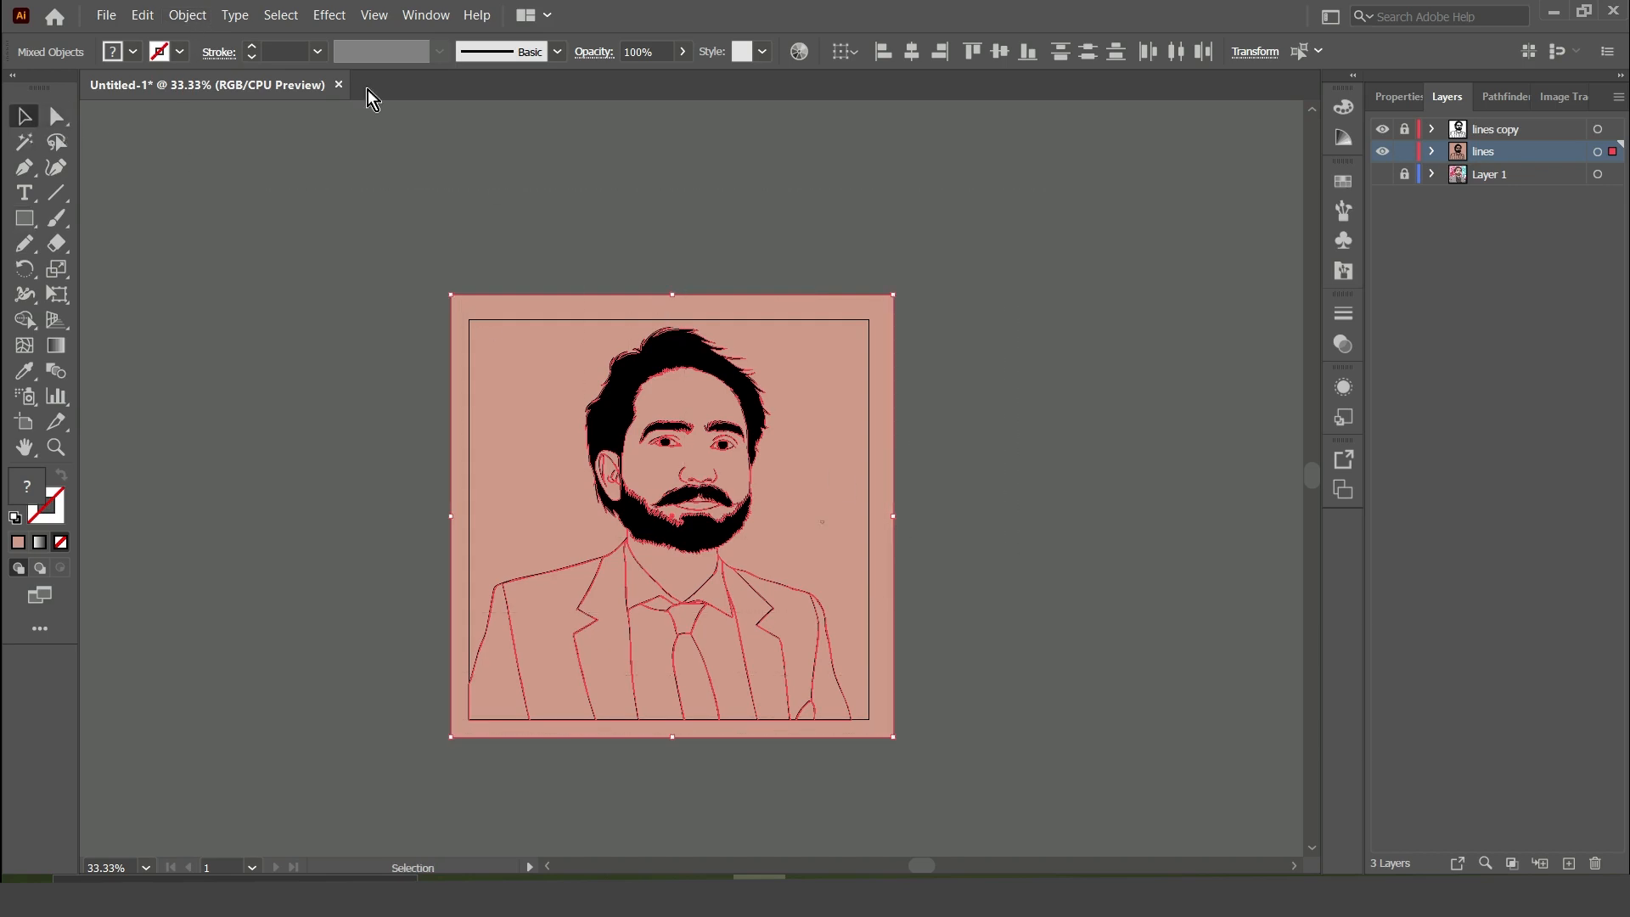
click(194, 15)
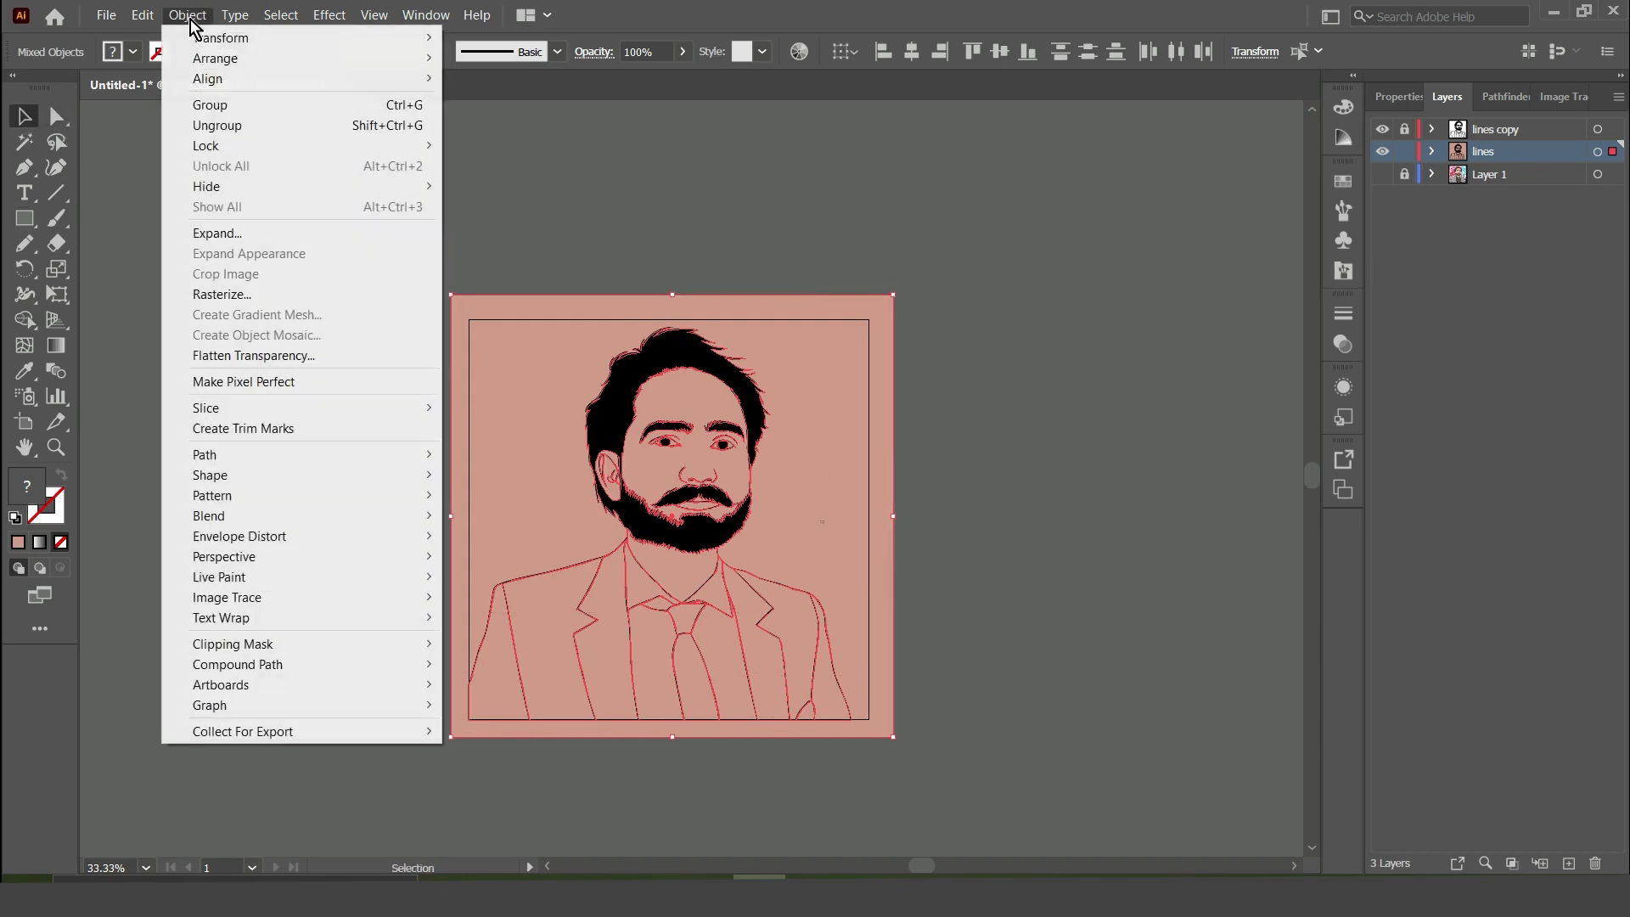
click(305, 232)
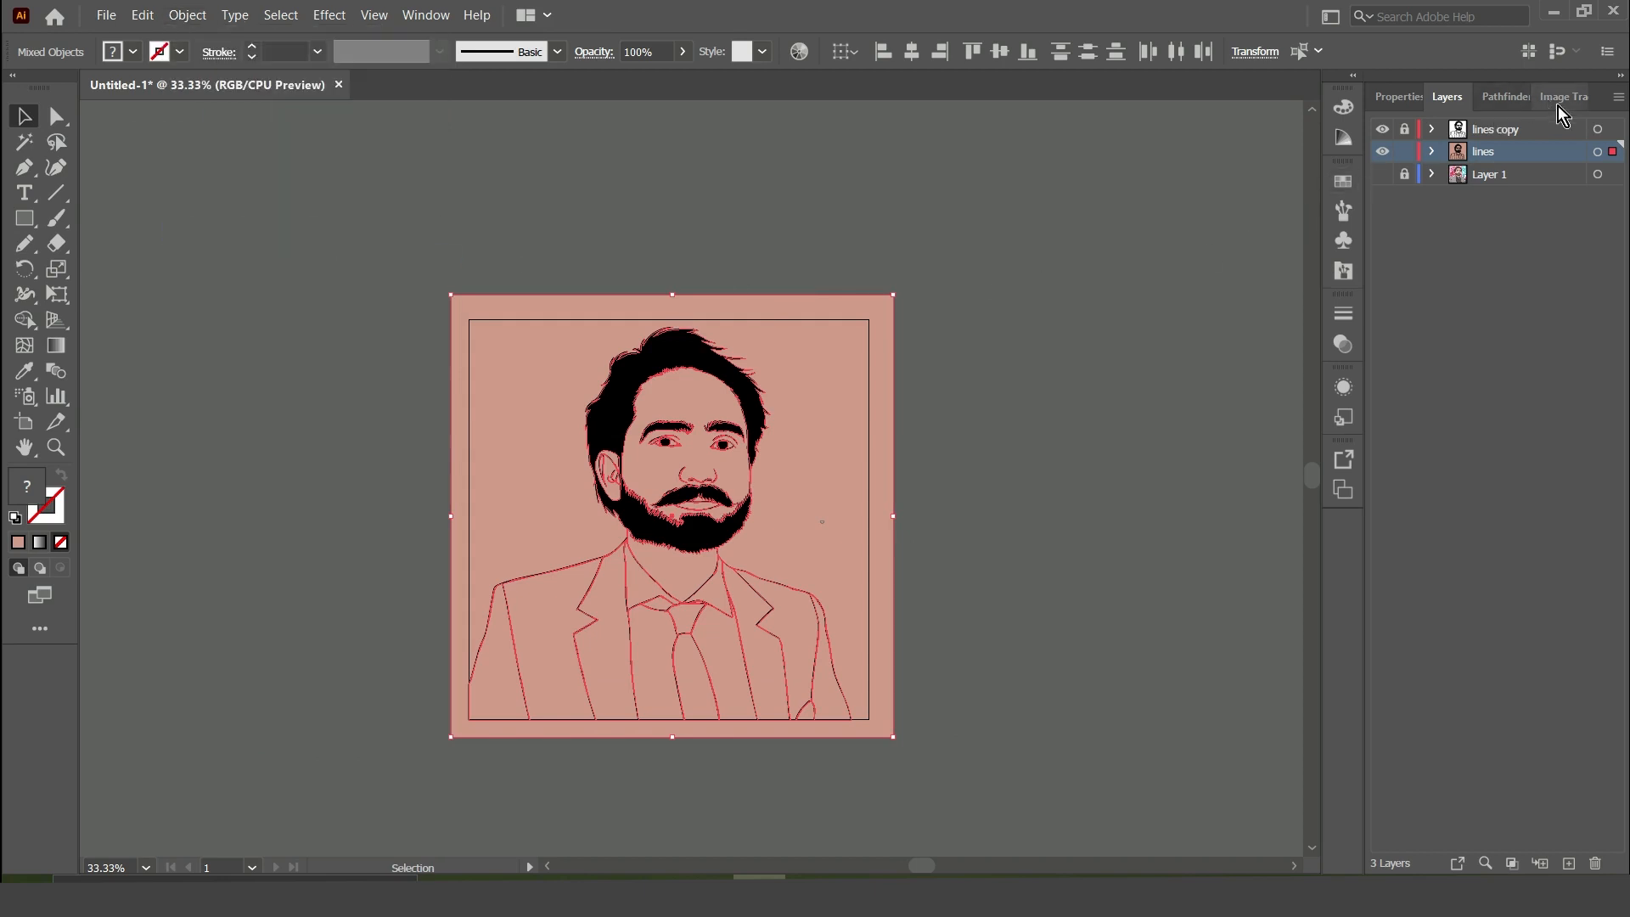
click(1503, 102)
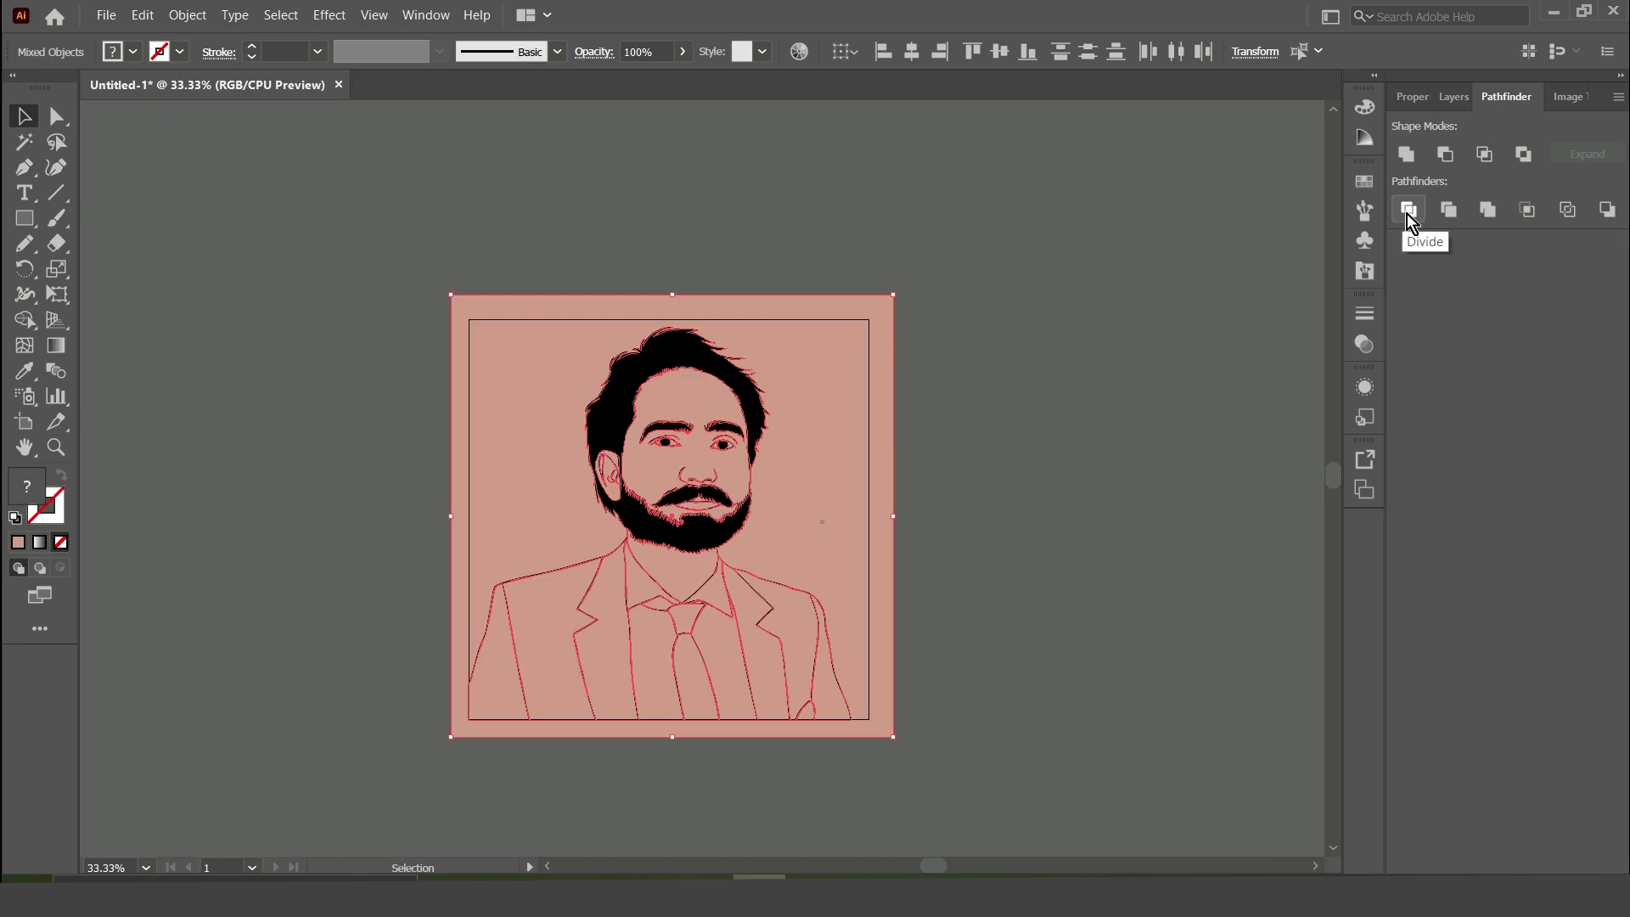
click(1489, 212)
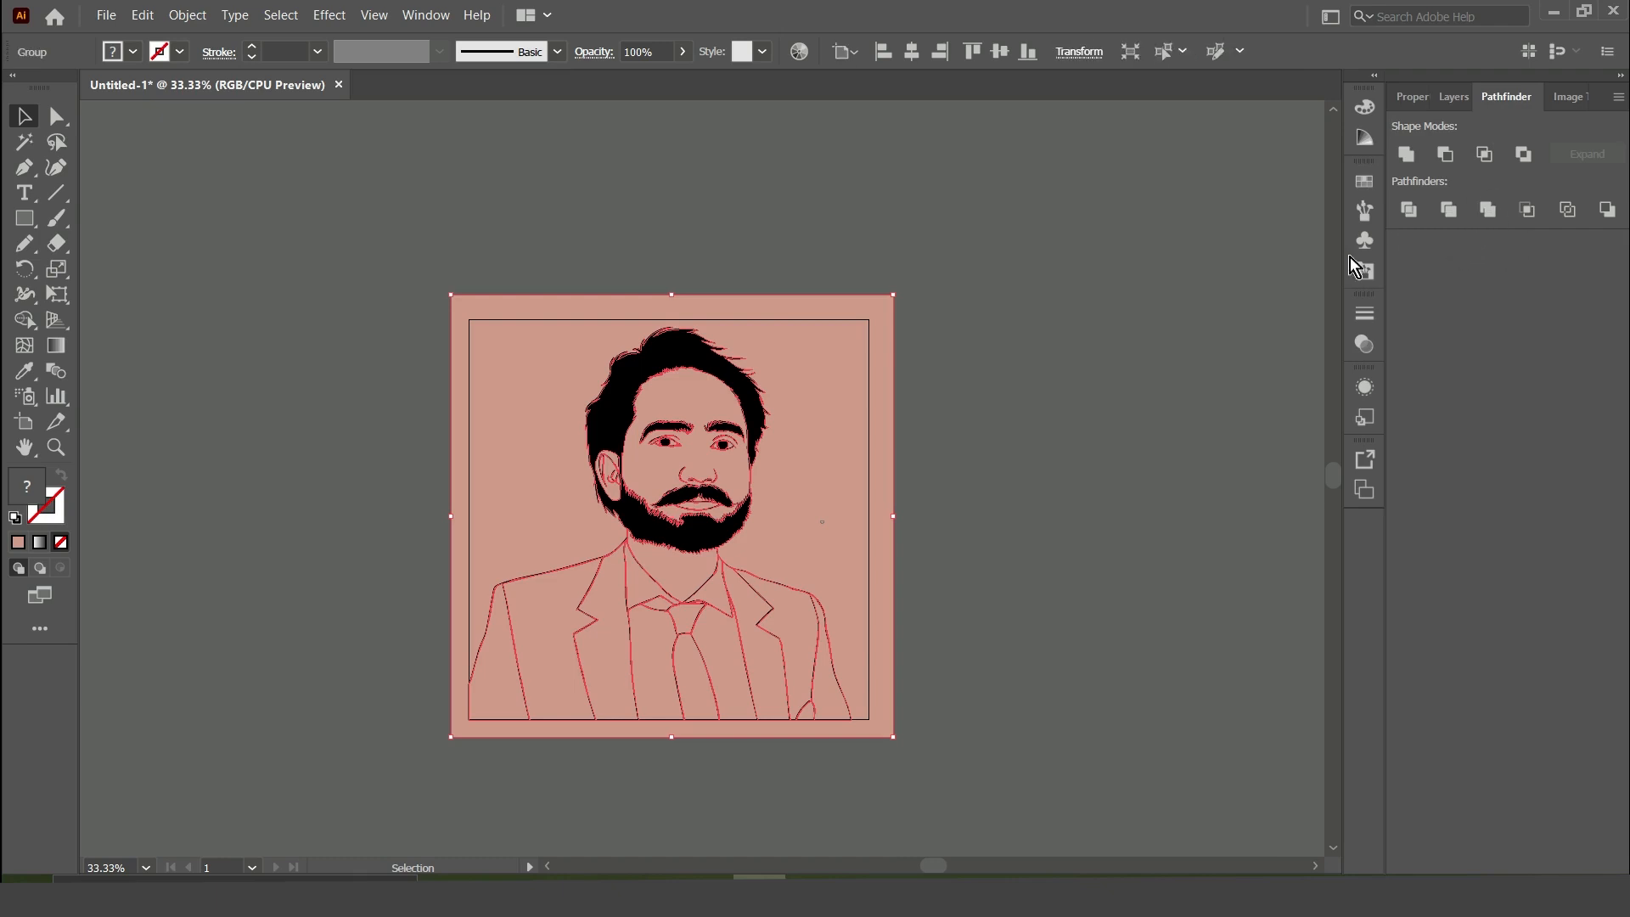
Step: Delete the skin-toned background area surrounding the portrait figure
right_click(827, 437)
click(892, 570)
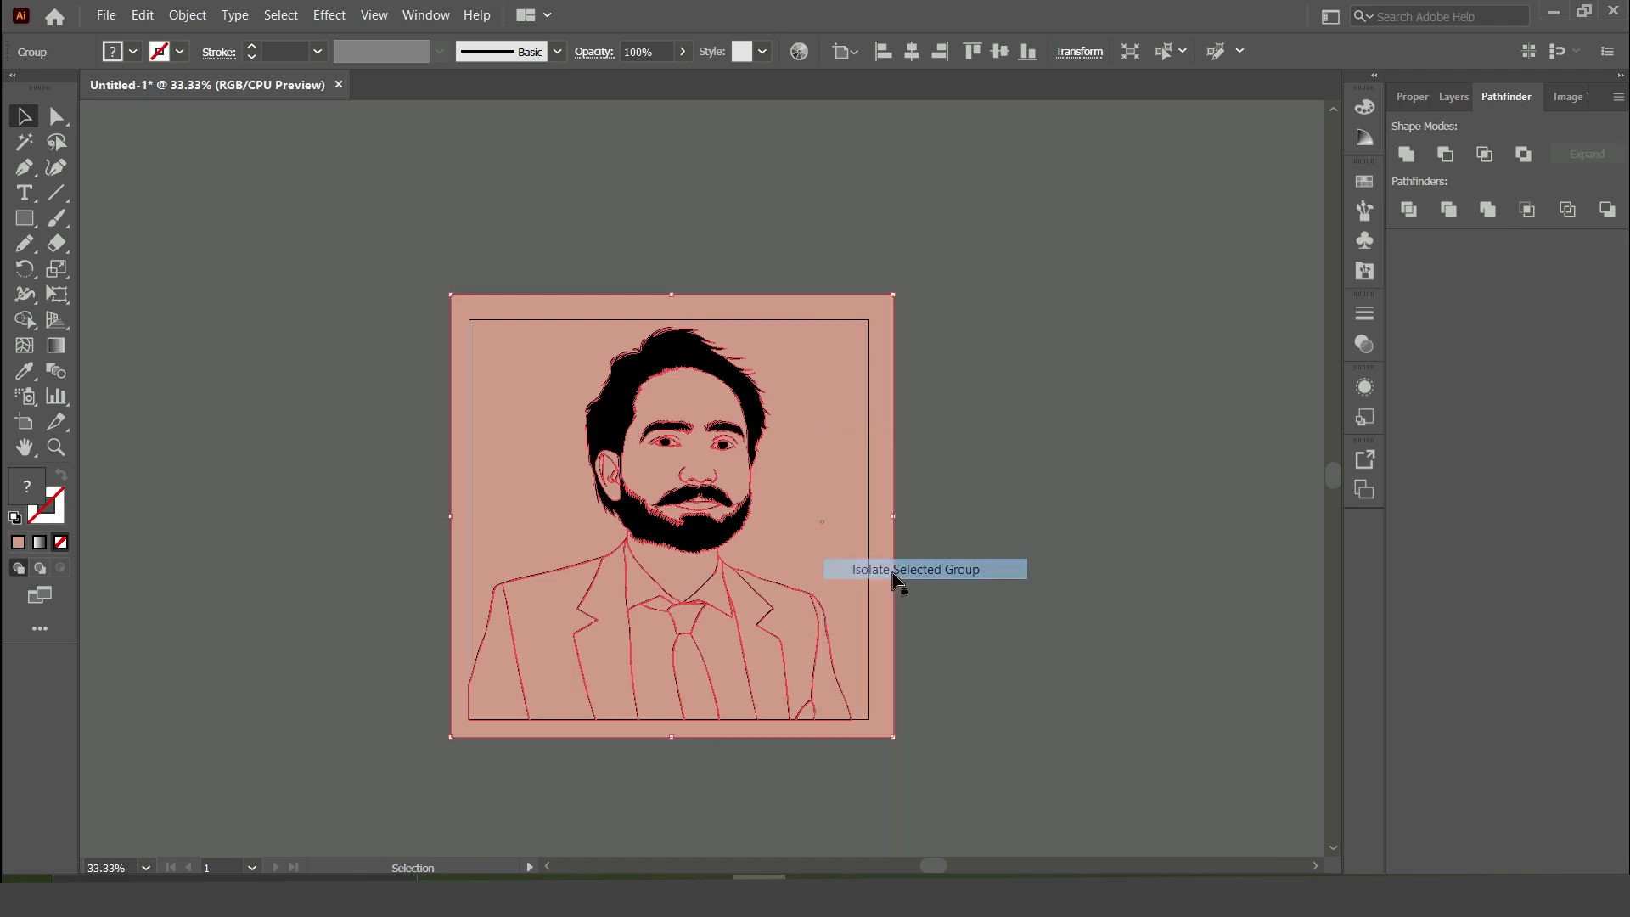
click(452, 283)
click(56, 116)
click(94, 119)
click(94, 123)
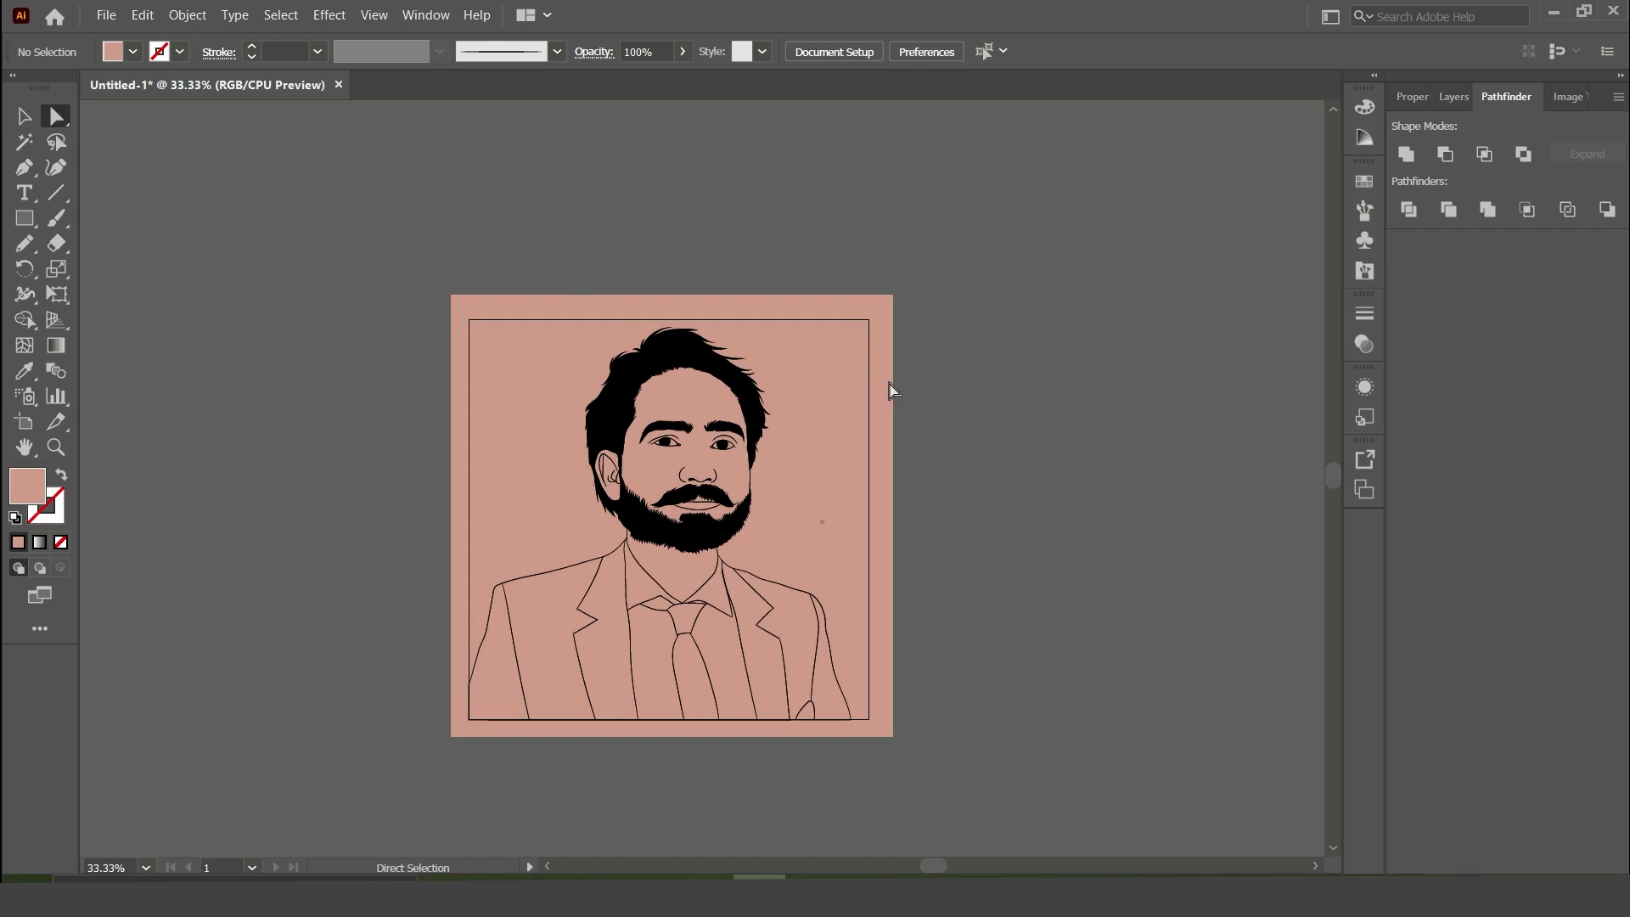
click(864, 401)
key(Delete)
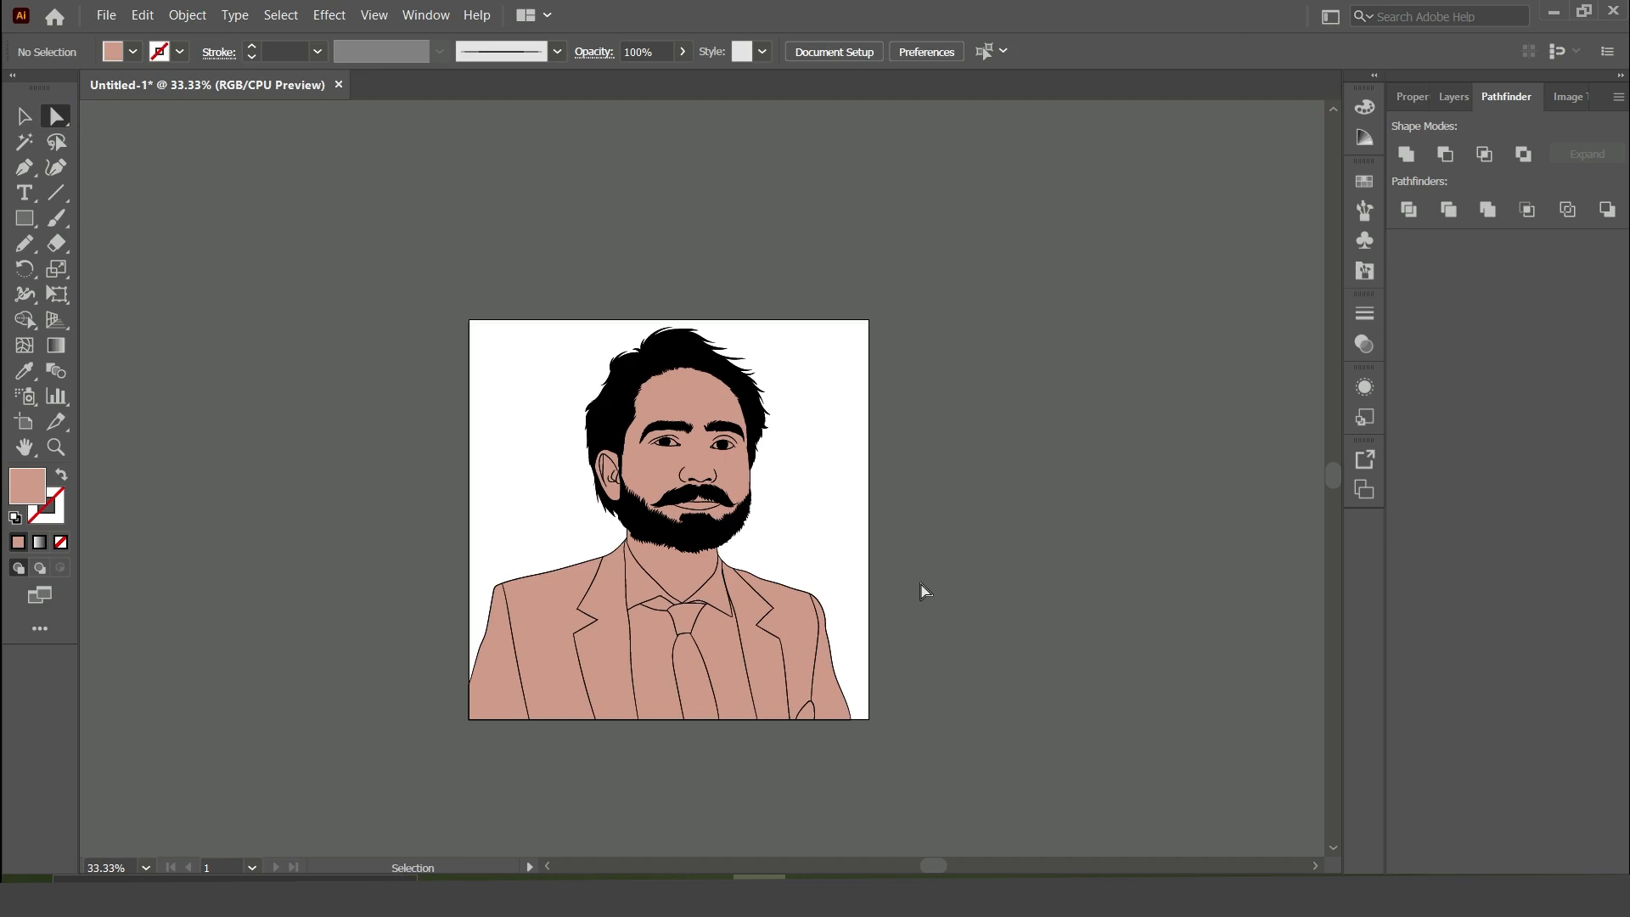
Step: Fill the white areas of both eyes with the same light grey
key(ctrl+equal)
key(ctrl+equal)
key(ctrl+equal)
key(ctrl+equal)
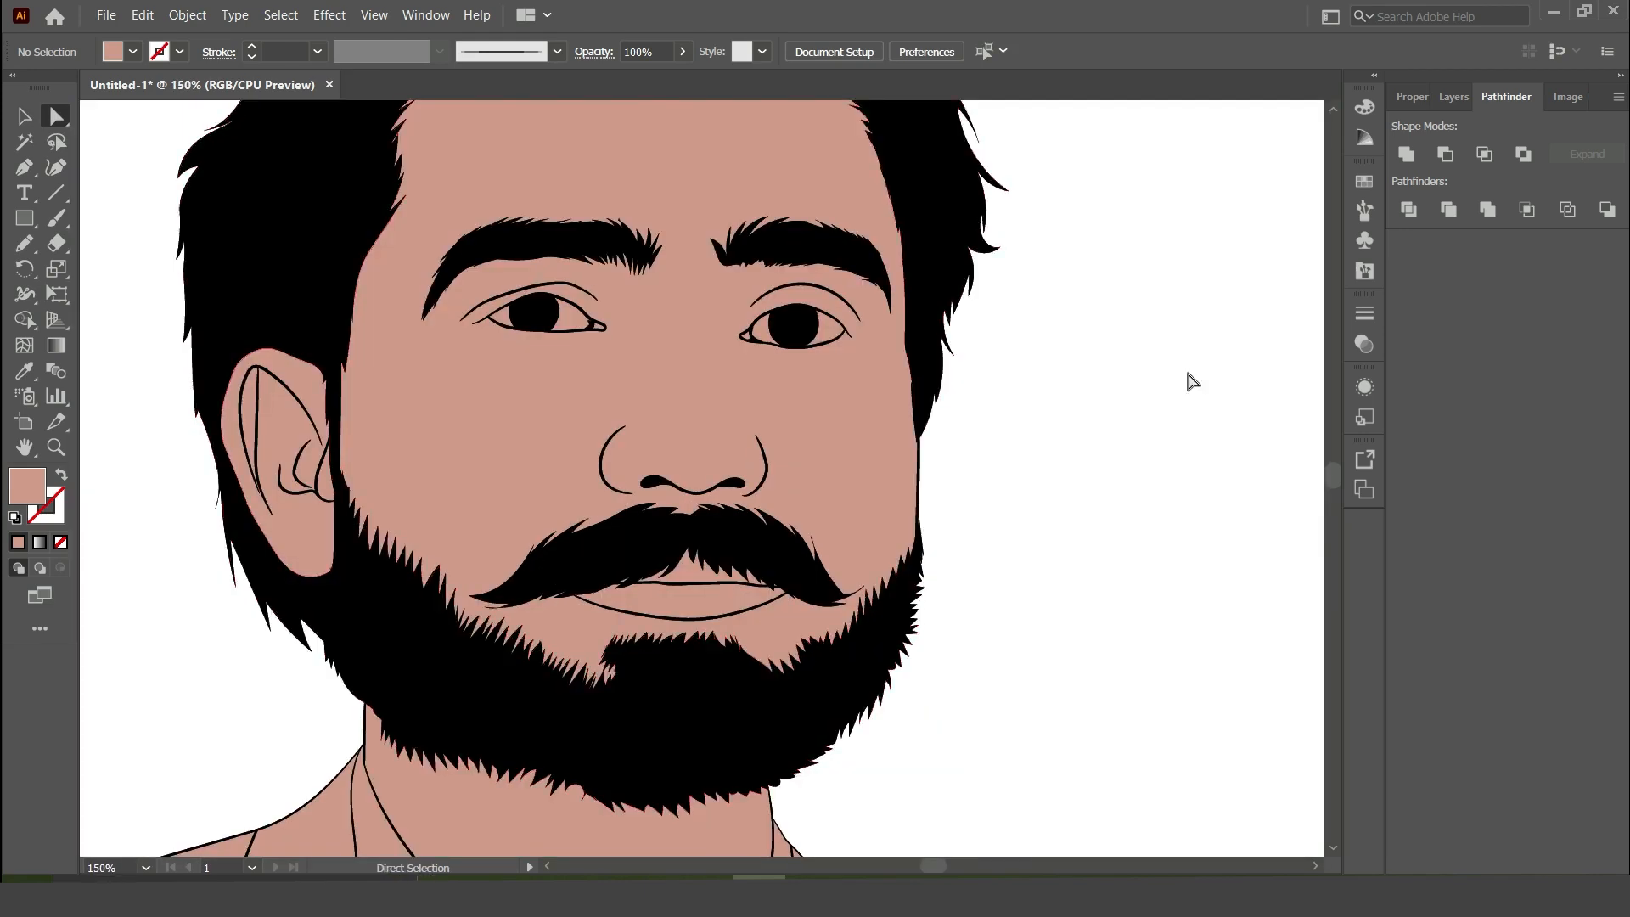
click(572, 318)
click(132, 51)
click(154, 153)
click(149, 223)
click(760, 331)
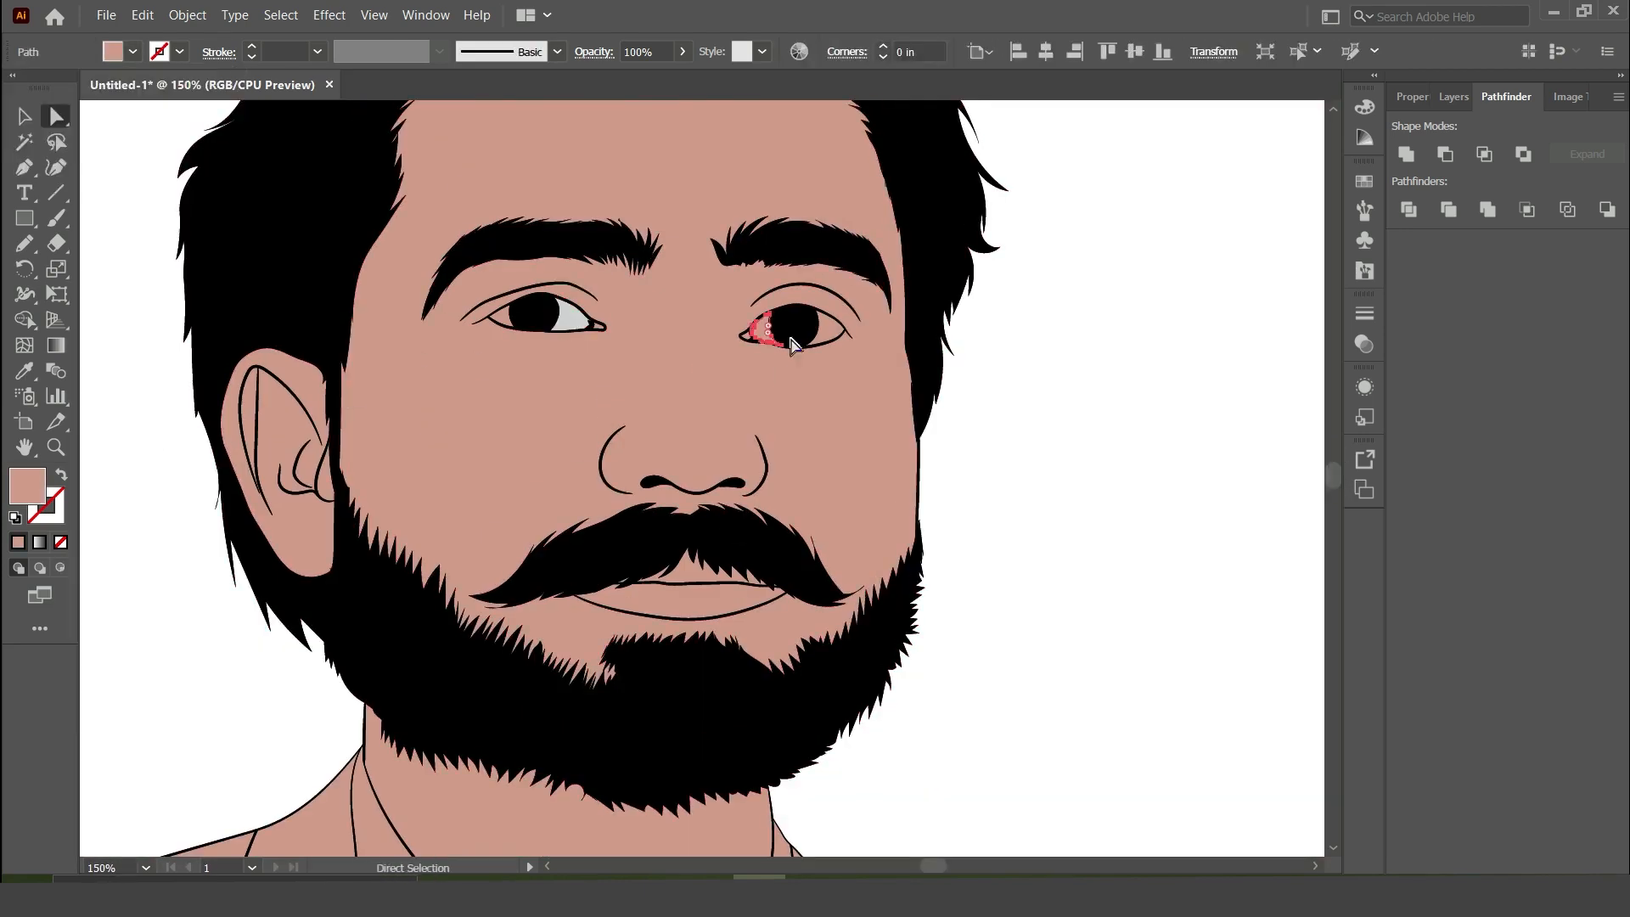
shift+click(828, 329)
shift+click(501, 315)
key(i)
click(573, 319)
ctrl+click(1099, 374)
Step: Fill the inner corners of both eyes with dark grey
key(ctrl+equal)
key(ctrl+equal)
key(ctrl+equal)
scroll(822, 553, up, 5)
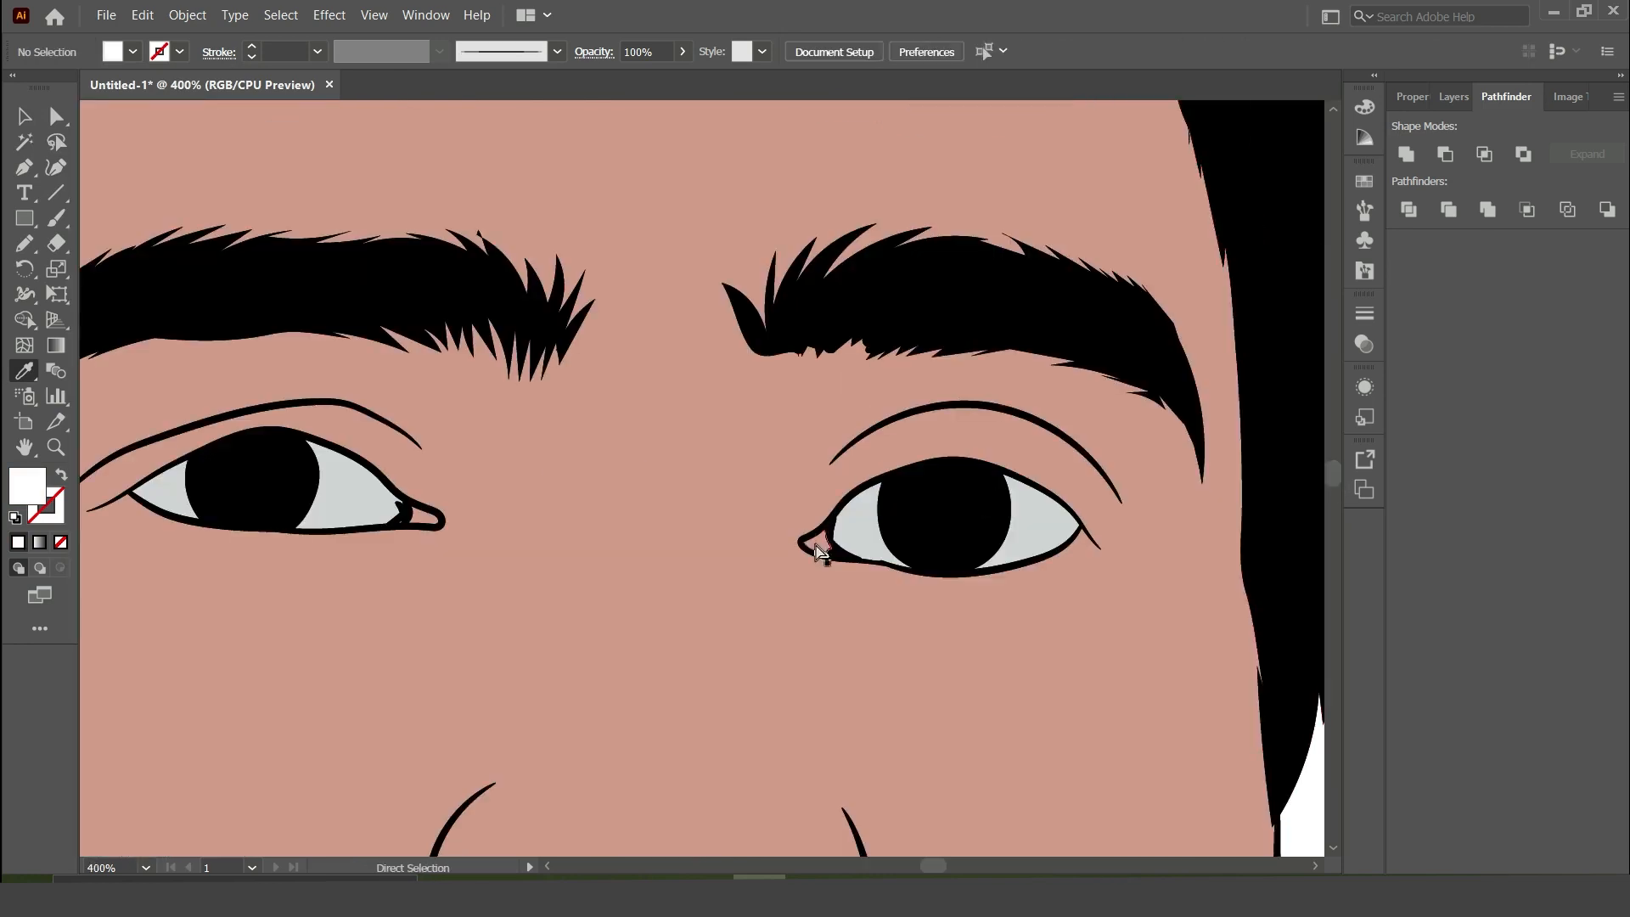
ctrl+click(820, 545)
double_click(27, 486)
click(948, 477)
click(1416, 283)
alt+click(428, 522)
key(ctrl+minus)
key(ctrl+minus)
key(ctrl+minus)
key(ctrl+minus)
ctrl+click(1234, 757)
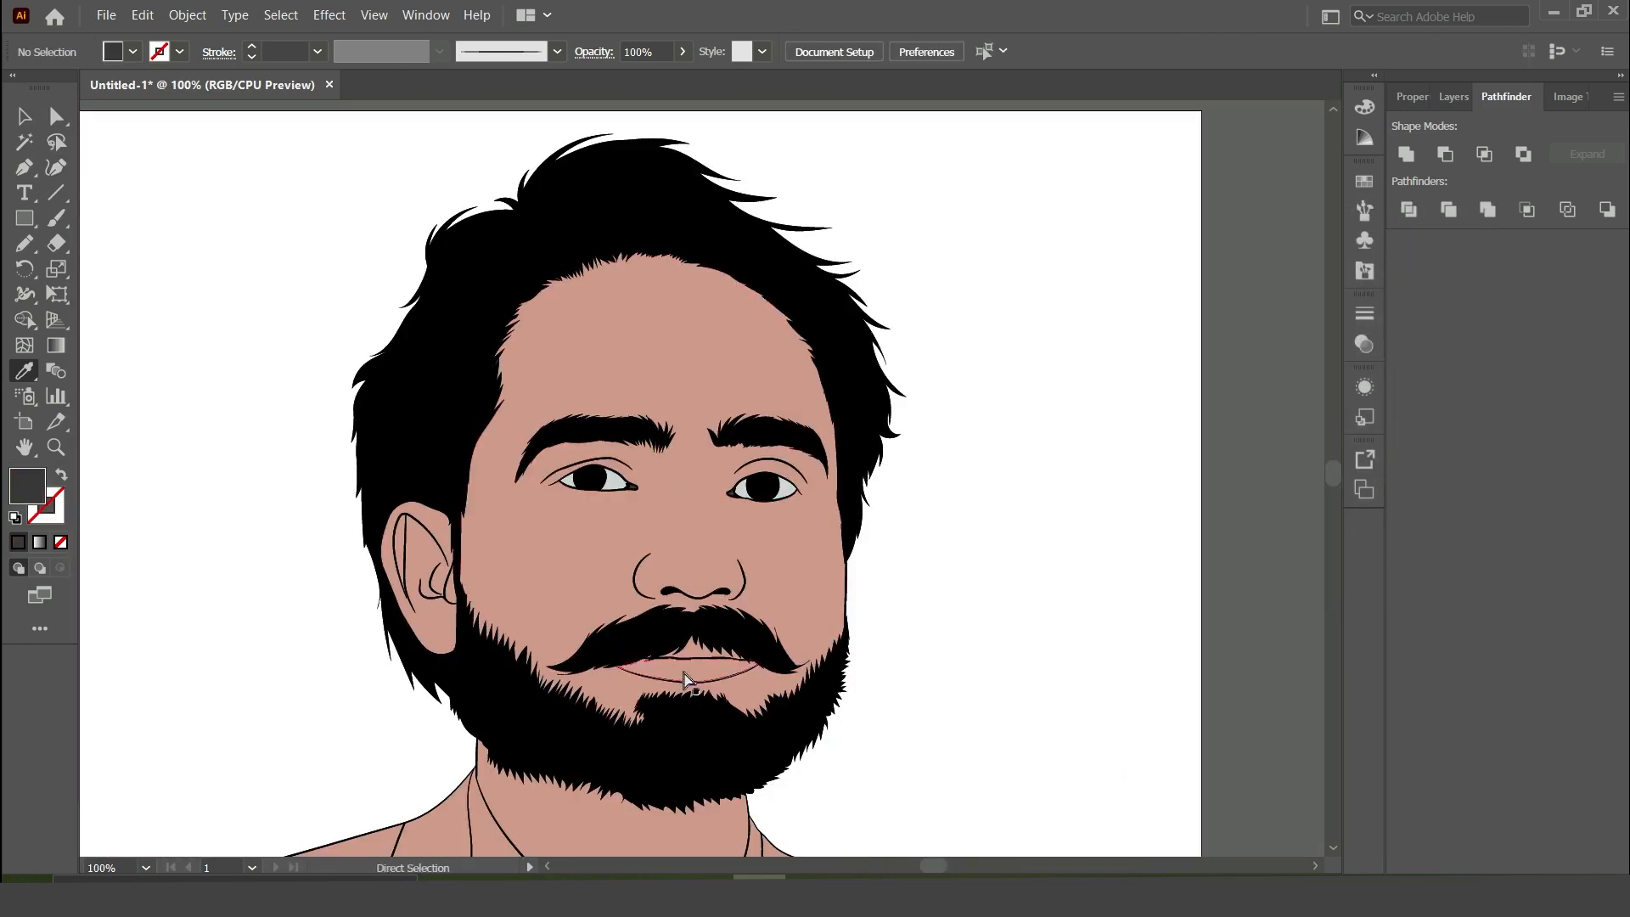
Step: Fill the lower lip with a dark maroon
ctrl+click(688, 679)
double_click(27, 486)
click(1216, 303)
drag(1214, 299, 1216, 291)
click(1053, 400)
click(1416, 283)
ctrl+click(1005, 619)
Step: Fill the upper lip area below the moustache with a dark reddish brown
scroll(1004, 619, down, 3)
key(ctrl+equal)
key(ctrl+equal)
key(ctrl+equal)
key(ctrl+equal)
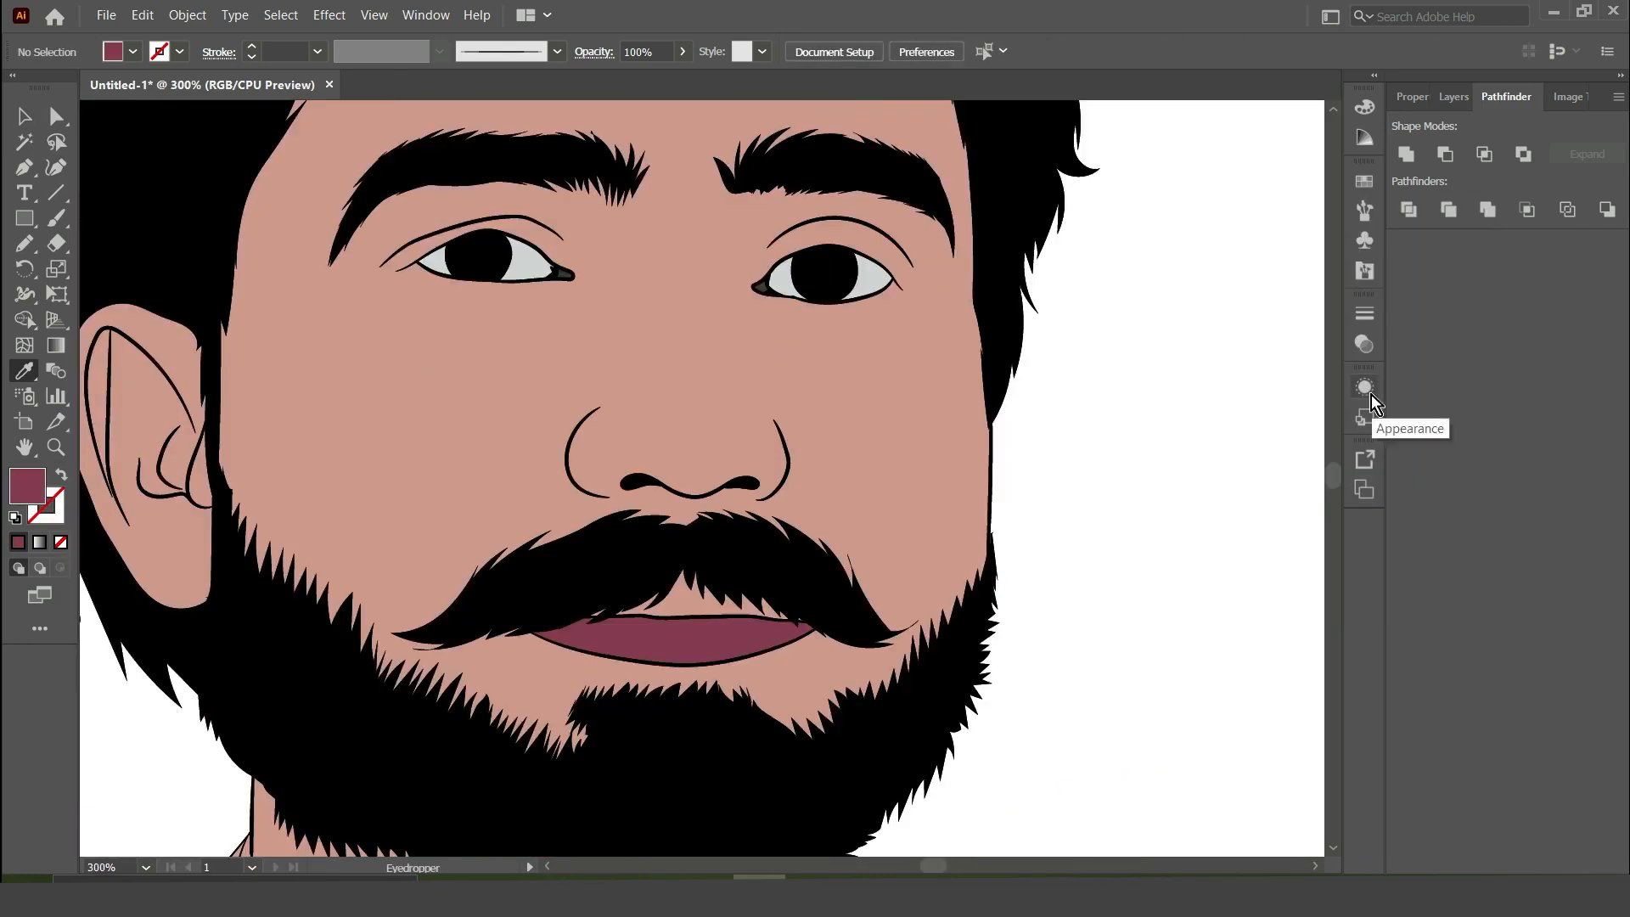
ctrl+click(679, 730)
click(679, 798)
double_click(18, 489)
click(1022, 459)
click(1000, 459)
click(1416, 284)
ctrl+click(1299, 382)
Step: Fill the small leftover skin-toned gap between moustache and lips with the upper lip's dark brown
scroll(582, 775, down, 4)
key(ctrl+equal)
key(ctrl+equal)
key(ctrl+equal)
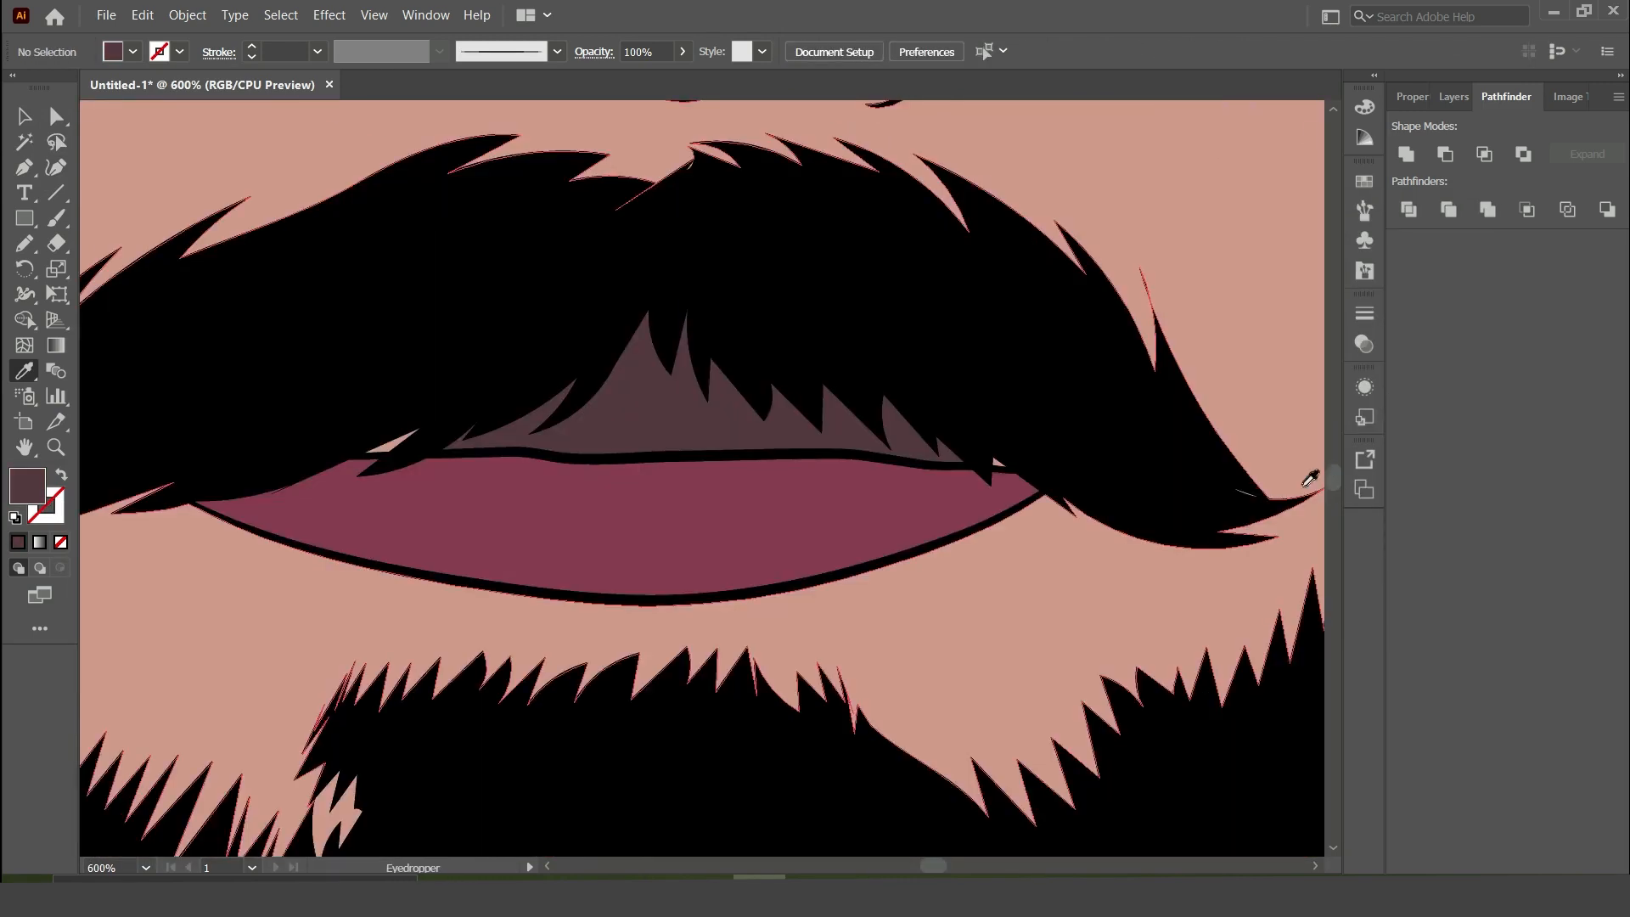
click(1281, 433)
key(i)
click(710, 390)
key(ctrl+minus)
key(ctrl+minus)
key(ctrl+minus)
key(ctrl+minus)
key(ctrl+minus)
key(ctrl+minus)
key(ctrl+minus)
key(ctrl+minus)
ctrl+click(1132, 645)
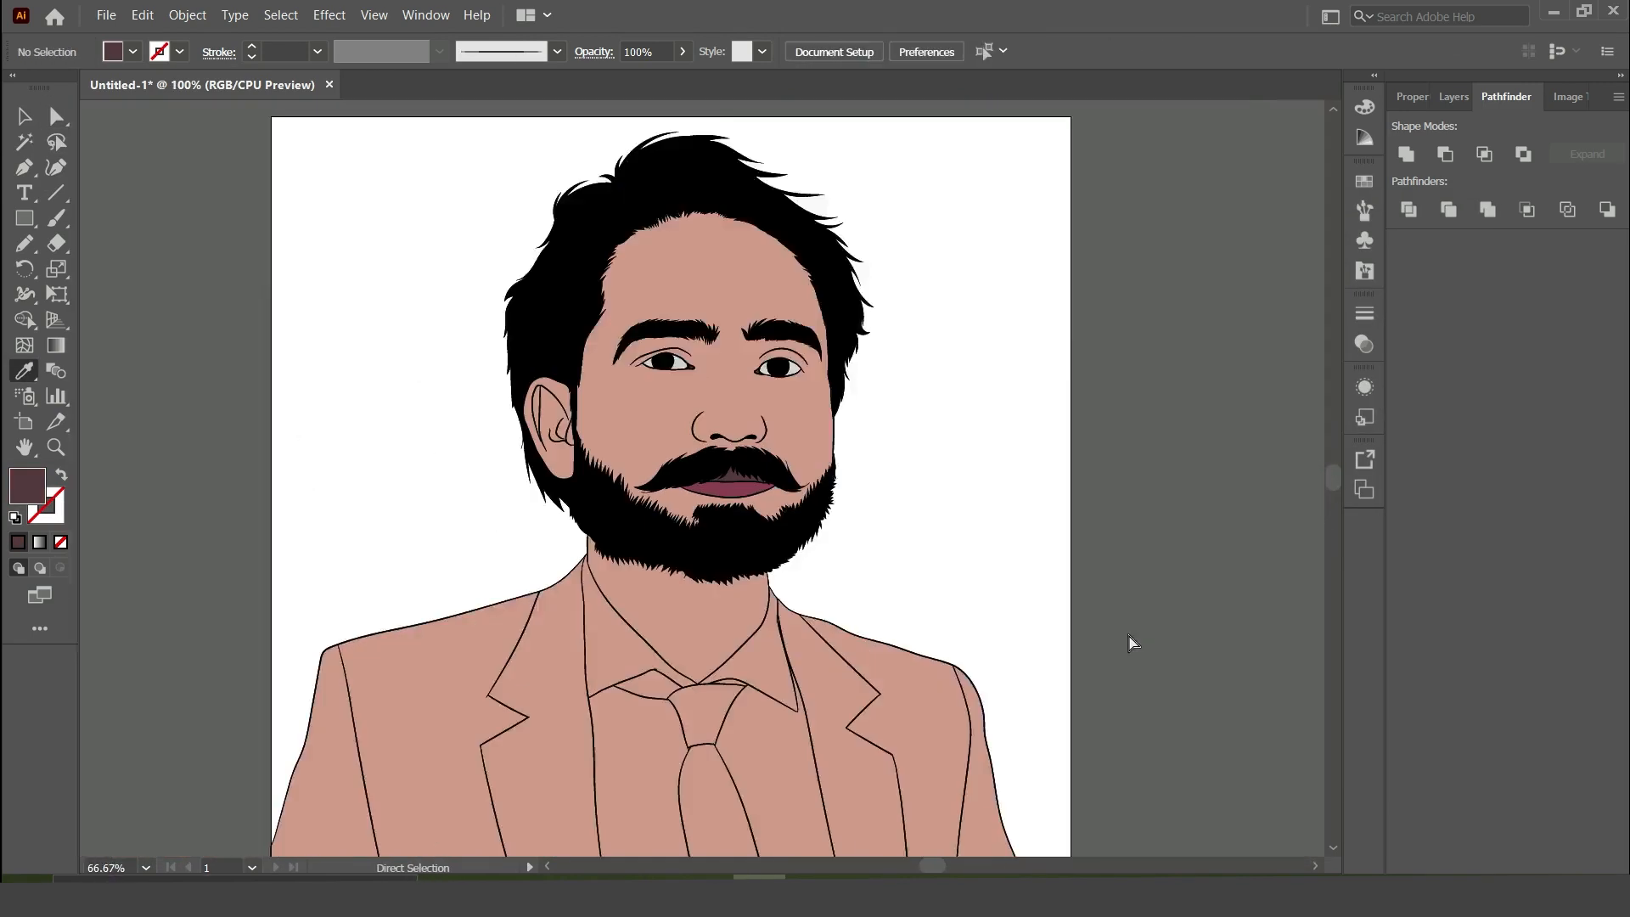
Step: Recolour the lower lip with a lighter rose pink
key(ctrl+equal)
key(ctrl+equal)
ctrl+click(769, 507)
double_click(27, 485)
drag(1225, 286, 1225, 295)
click(1039, 375)
click(1416, 283)
ctrl+click(1174, 330)
key(ctrl+minus)
key(ctrl+minus)
key(ctrl+minus)
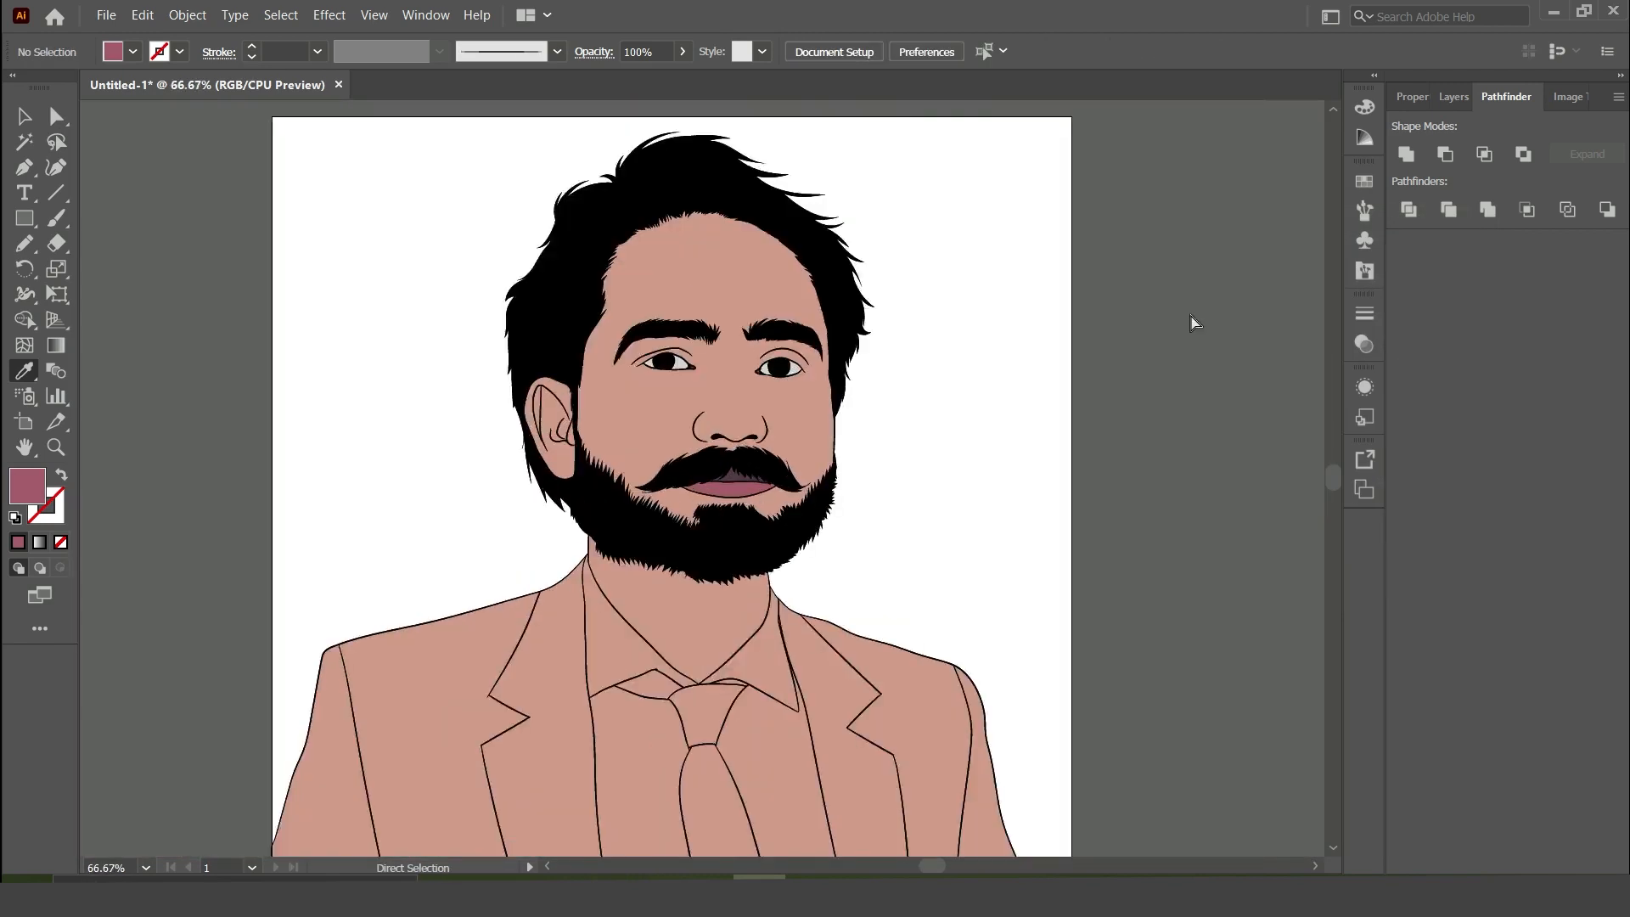
Step: Fill the jacket's pocket square with black sampled from the hair
click(56, 116)
click(885, 791)
key(i)
click(594, 340)
Step: Show the reference photo layer and fill the jacket's body and sleeve panels with warm grey
click(1453, 96)
click(1383, 174)
key(ctrl+minus)
drag(27, 486, 454, 589)
drag(27, 486, 668, 599)
drag(30, 486, 637, 590)
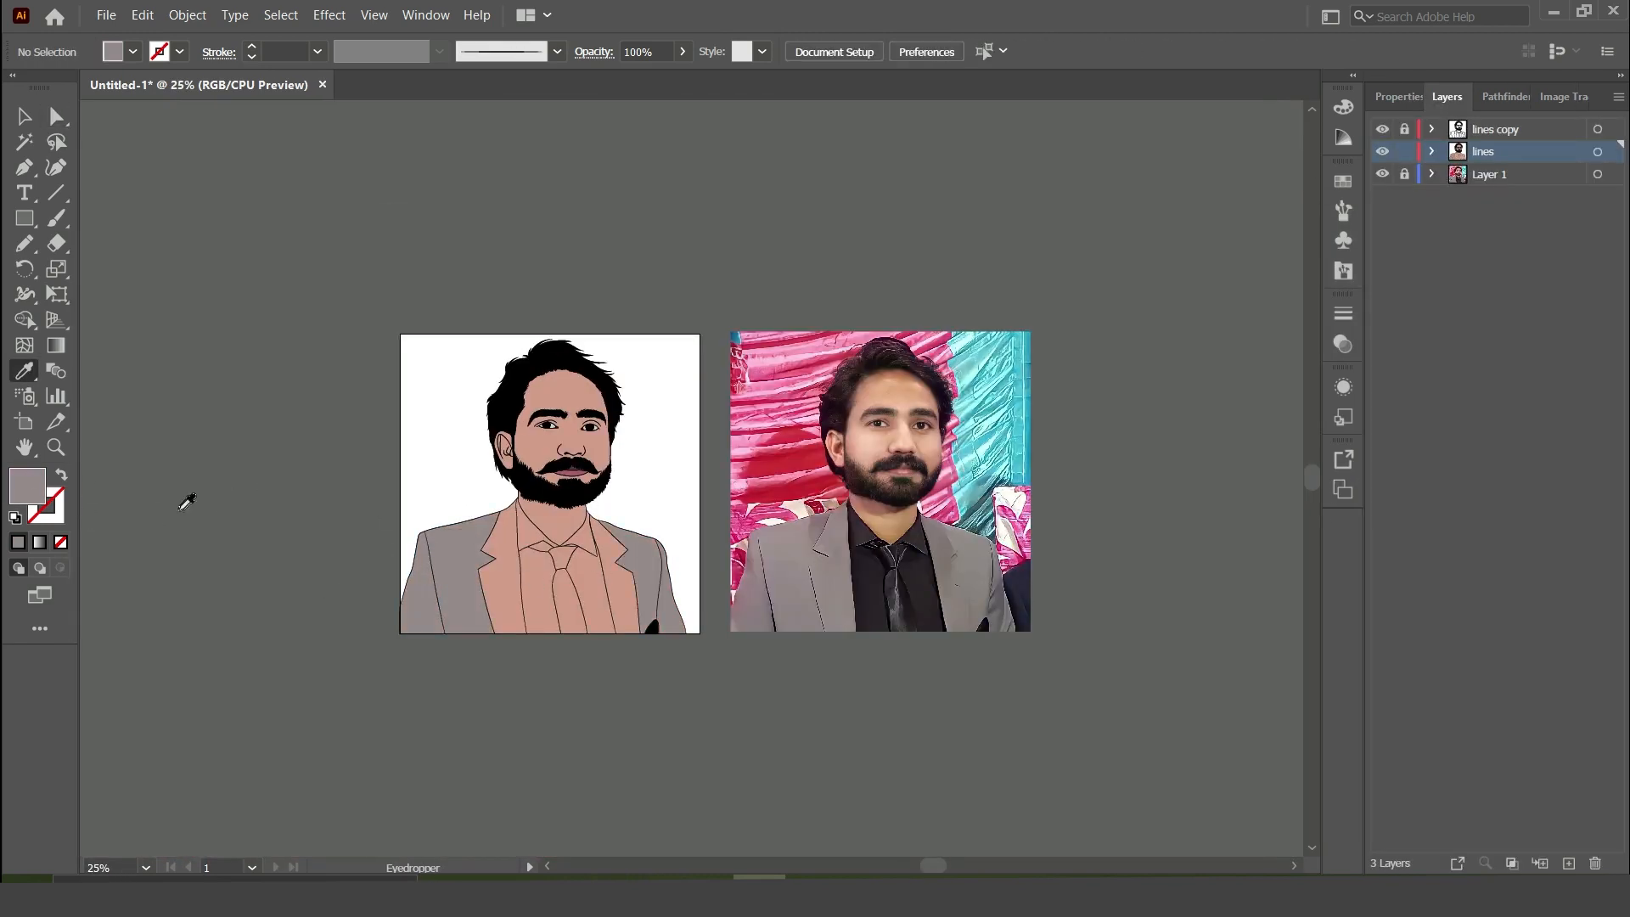
Step: Fill the shirt collar and the tie with a dark grey based on the photo's tie
click(919, 565)
double_click(27, 486)
click(917, 461)
click(1416, 284)
drag(27, 486, 567, 599)
double_click(27, 485)
click(1414, 282)
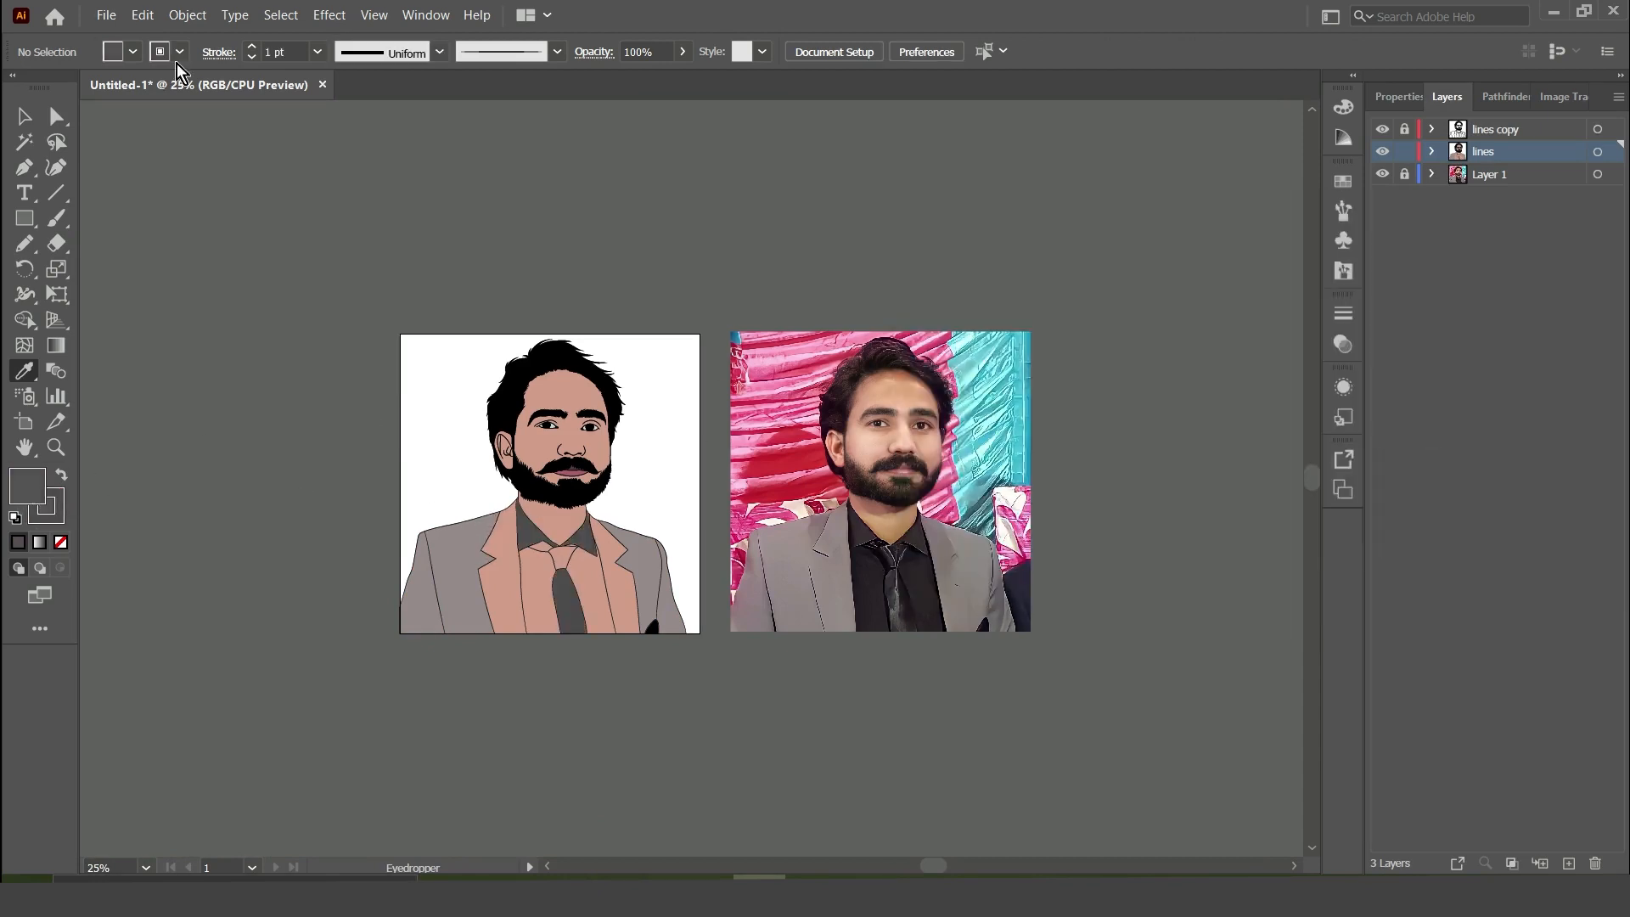
Step: Fill the shirt-front panels on both sides of the tie with the near-black of the photo's shirt
click(132, 52)
drag(27, 486, 535, 594)
click(900, 596)
drag(28, 485, 594, 595)
Step: Fill the small skin-toned collar gap beside the tie knot with the near-black sampled from the photo's collar
key(ctrl+plus)
key(ctrl+plus)
ctrl+click(396, 611)
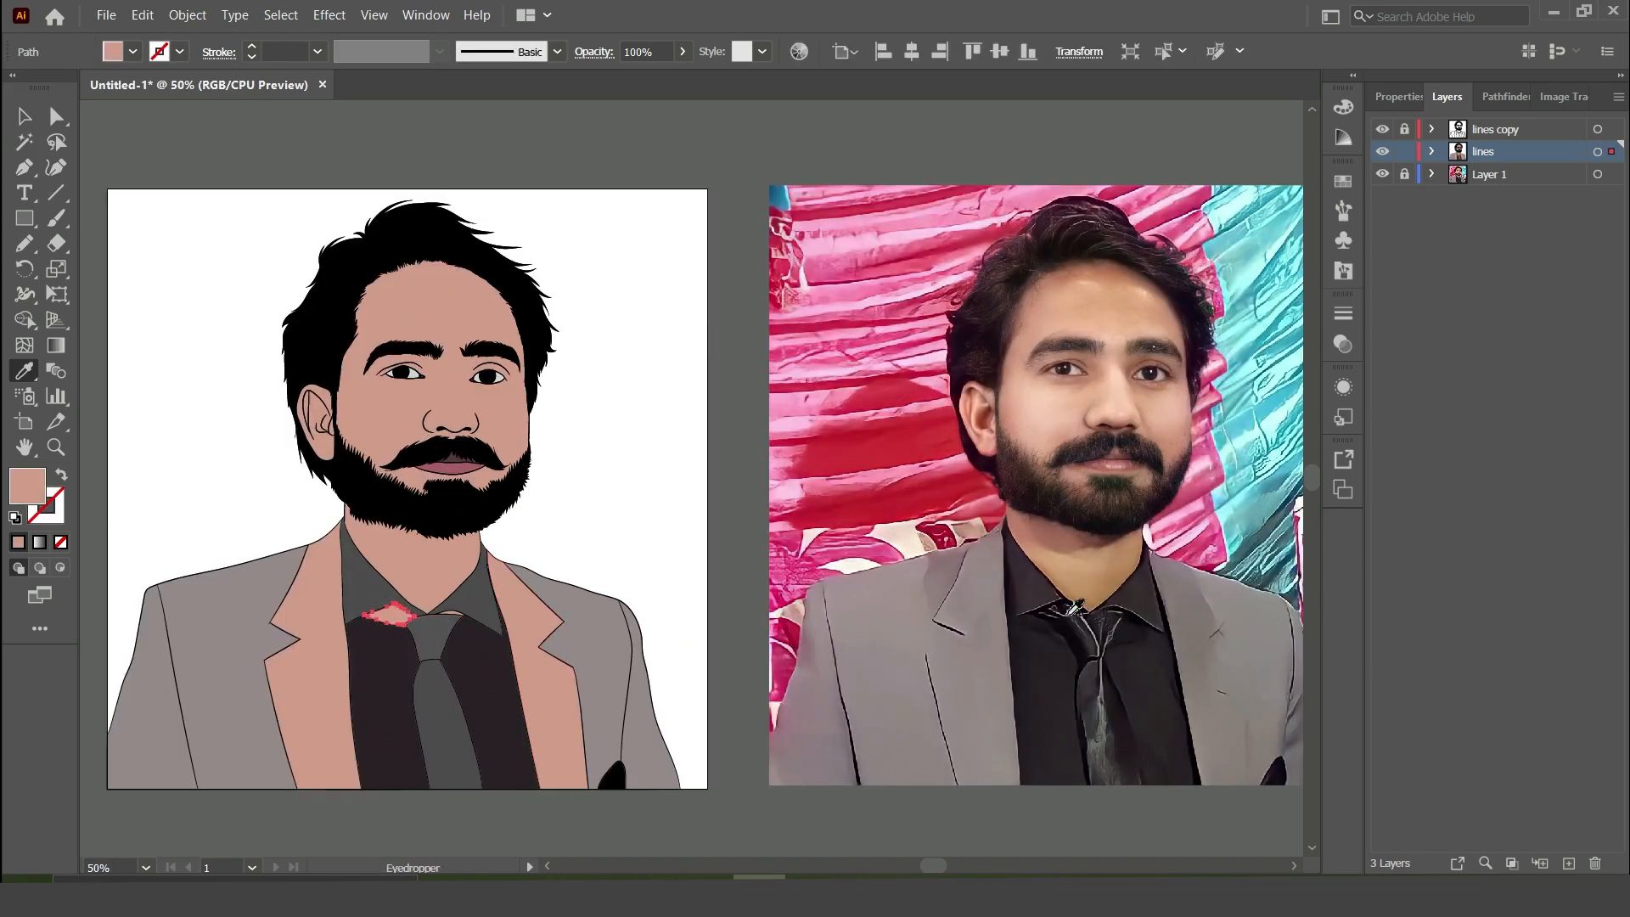
click(1068, 610)
ctrl+click(735, 610)
key(ctrl+plus)
key(ctrl+plus)
scroll(609, 506, left, 8)
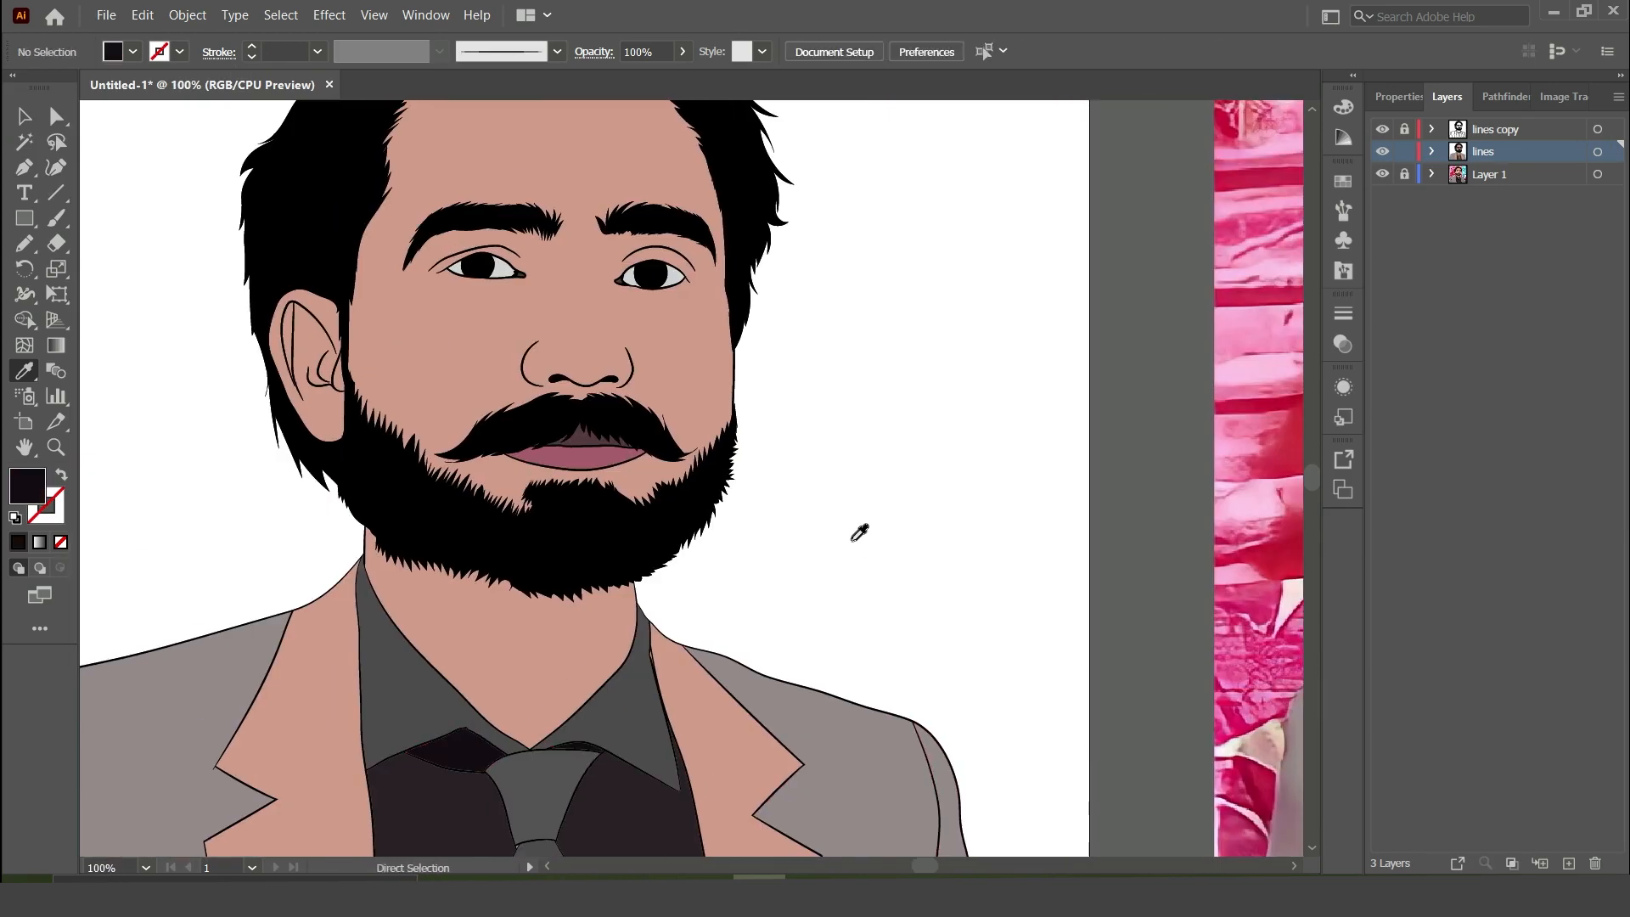
Step: Fill the jacket lapel with a lightened version of the grey sampled from the jacket
key(ctrl+minus)
key(ctrl+minus)
key(ctrl+minus)
ctrl+click(728, 629)
click(757, 604)
double_click(31, 486)
click(920, 367)
key(Return)
ctrl+click(841, 429)
Step: Fine-tune the grey shades of the jacket panels, with the lapels slightly lighter than the body
click(501, 579)
double_click(41, 484)
click(920, 410)
click(1387, 292)
alt+click(714, 594)
key(ctrl+z)
double_click(39, 488)
click(929, 377)
key(Return)
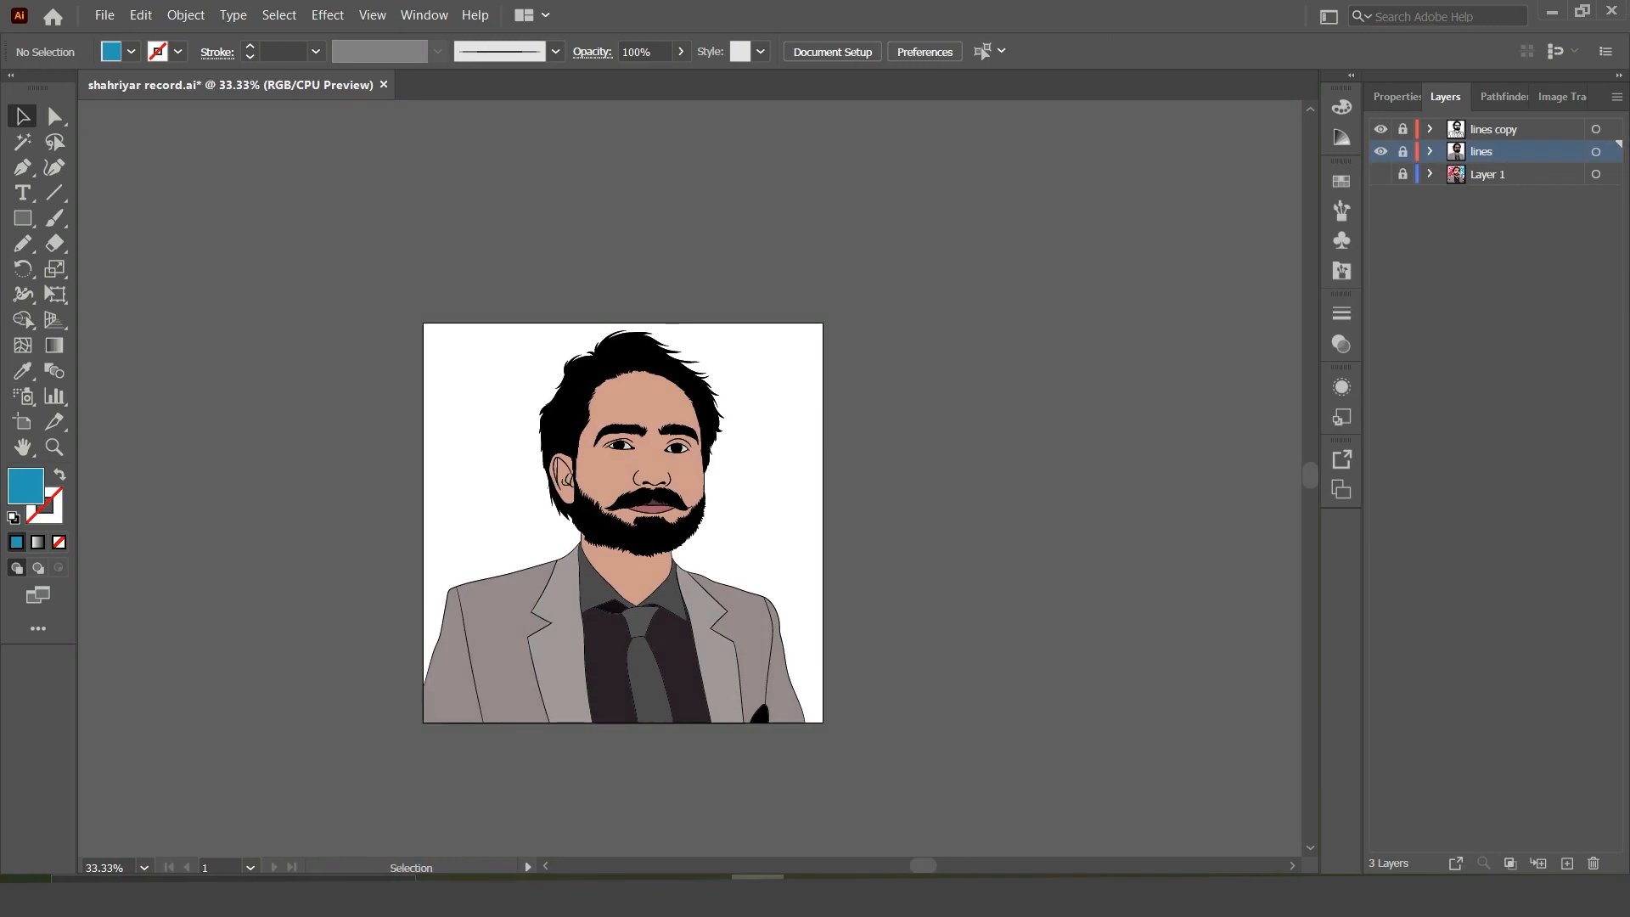
Step: Create a new layer named s1 between the lines copy and lines layers, and switch to the Pencil tool
click(1567, 863)
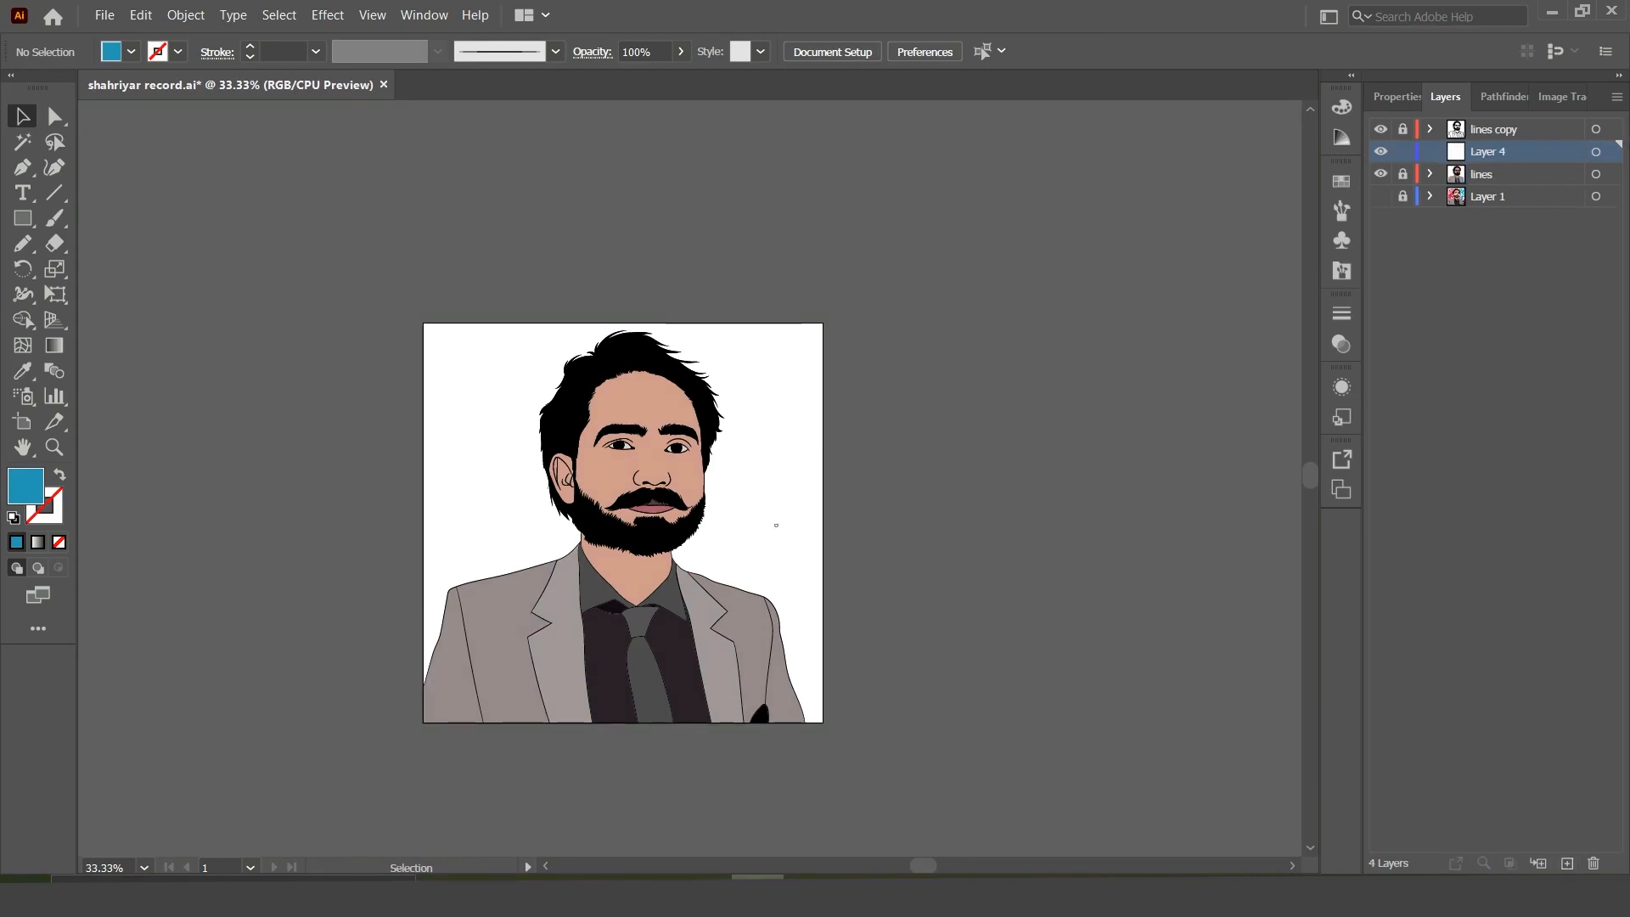
click(1487, 151)
key(Return)
key(n)
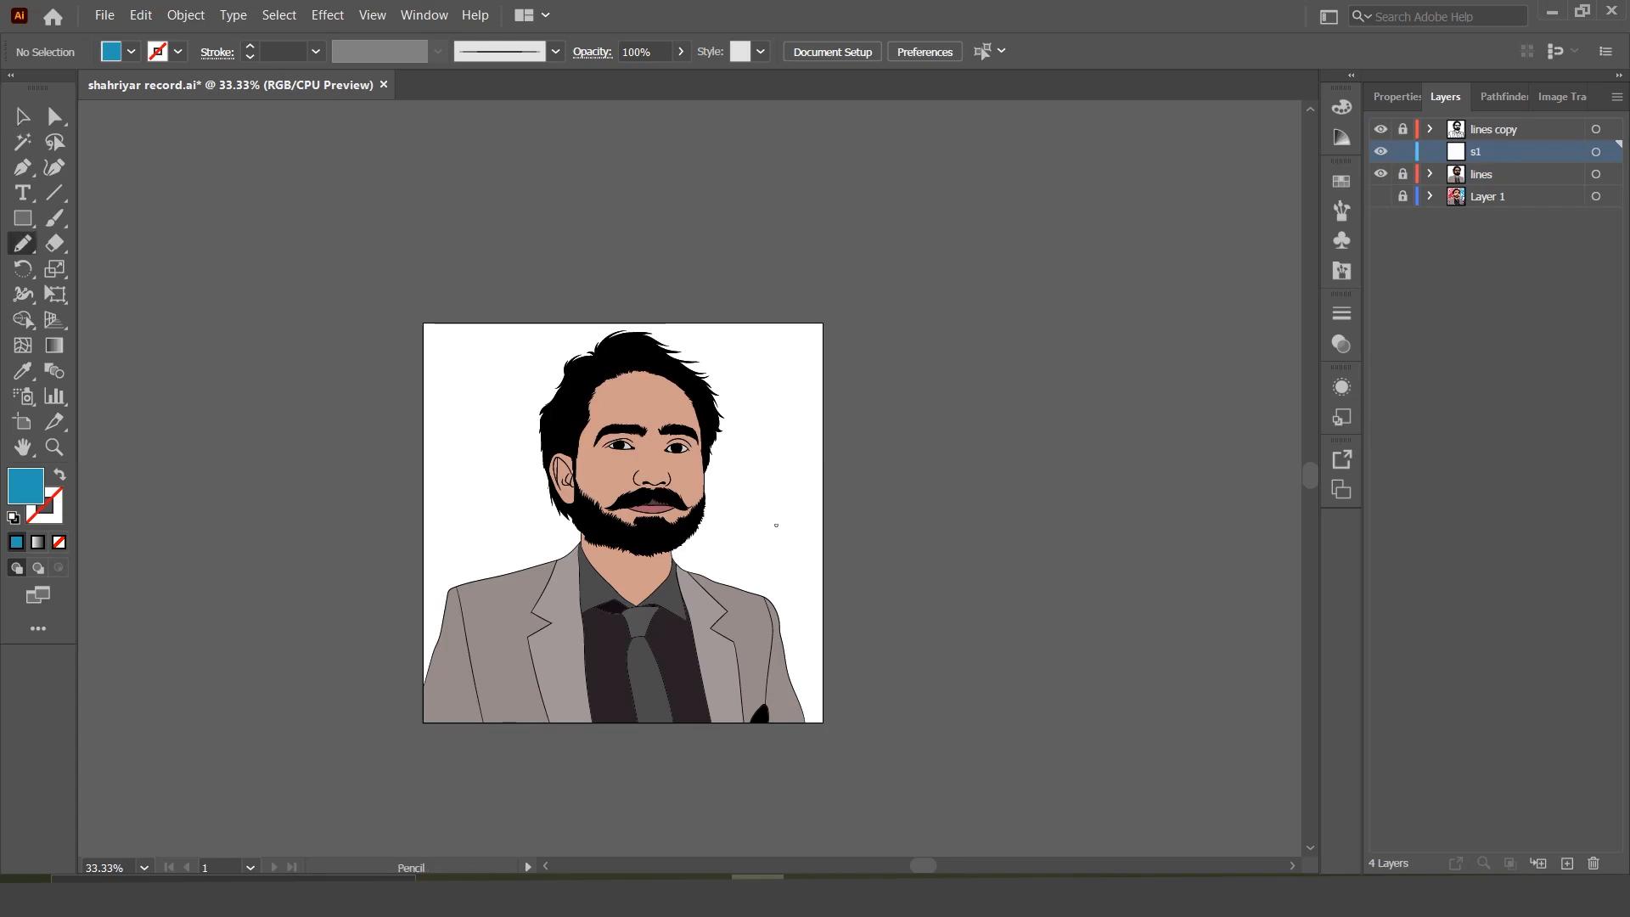
Step: On layer s1, trace the face shadow's inner edge freehand from beneath the left eyebrow around the eye and onto the cheek
key(ctrl)
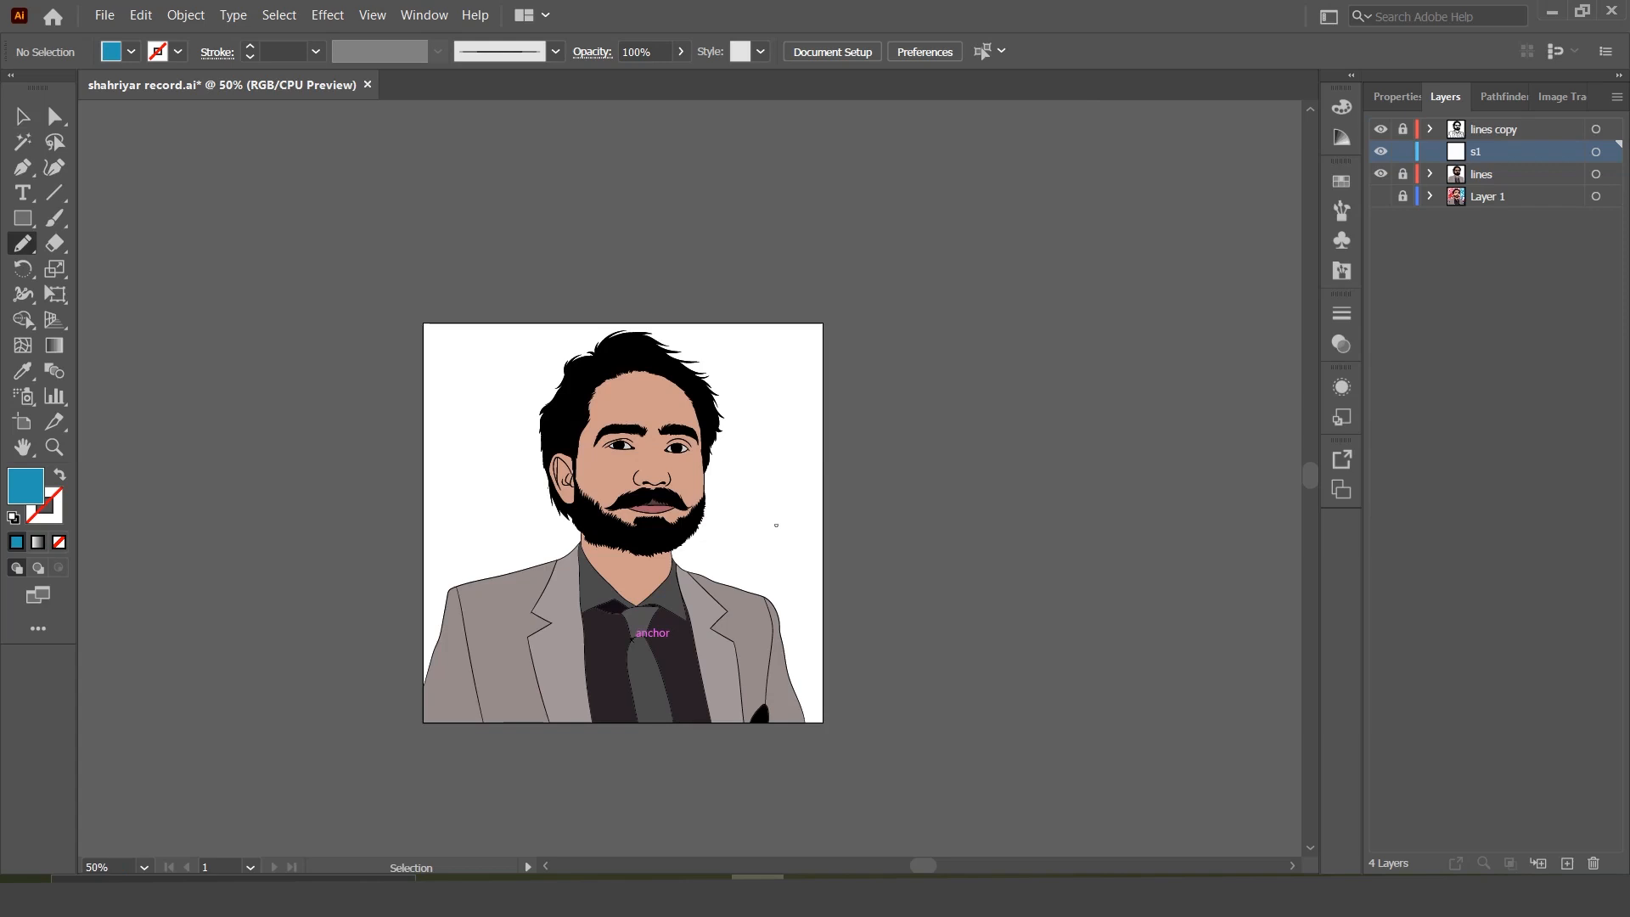
key(ctrl+plus)
key(ctrl+plus)
key(ctrl+plus)
key(ctrl+plus)
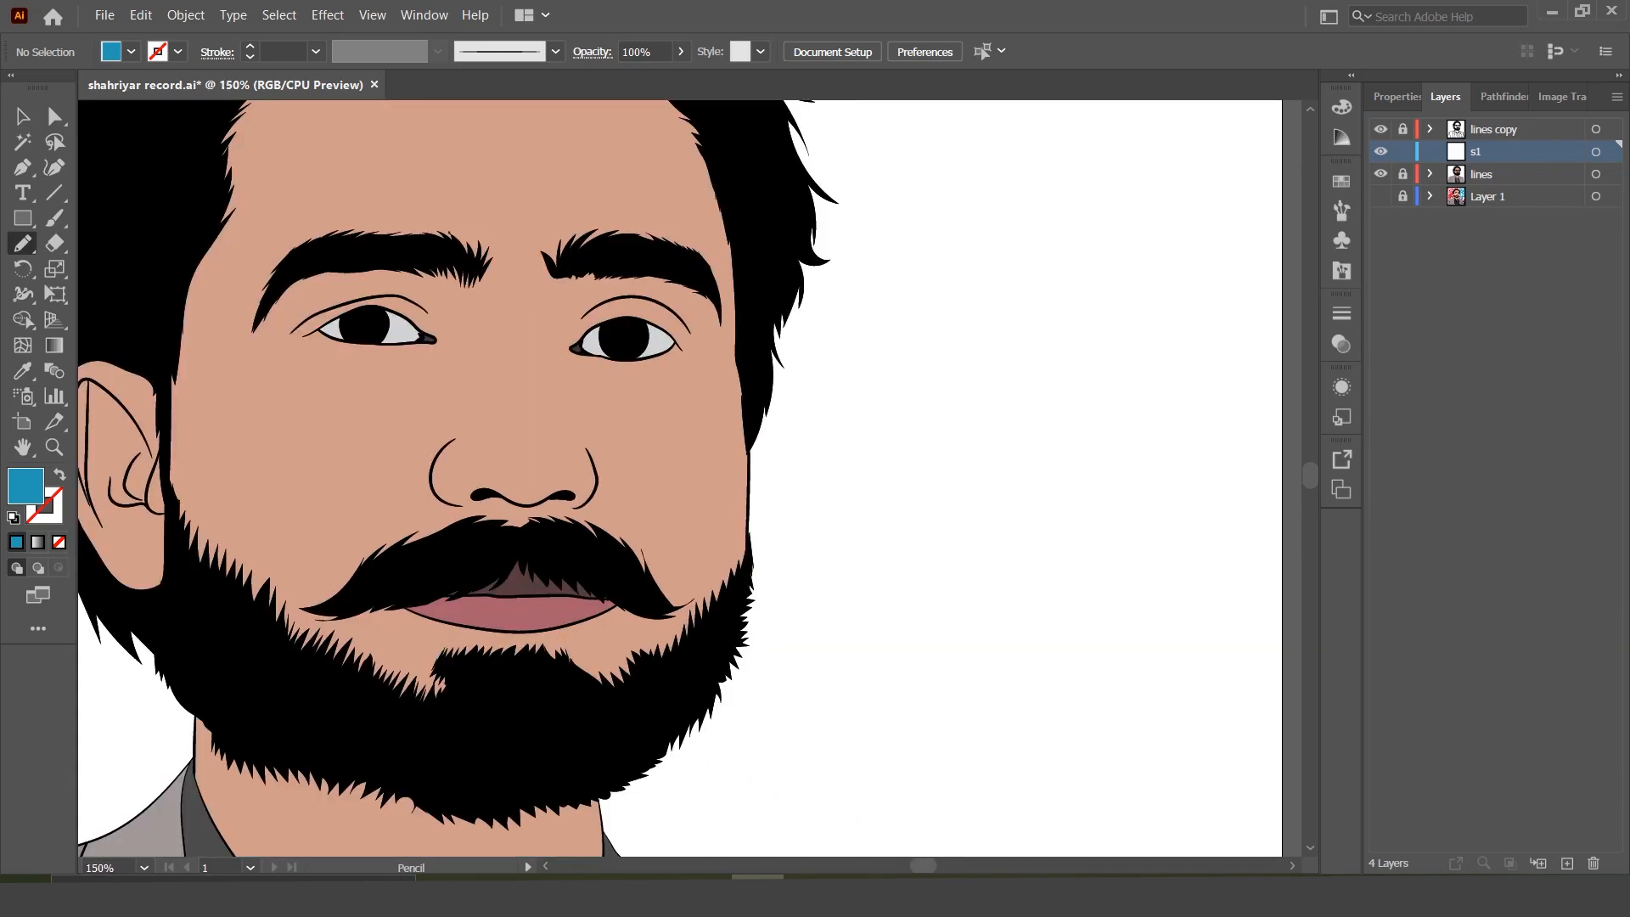
drag(923, 865, 920, 865)
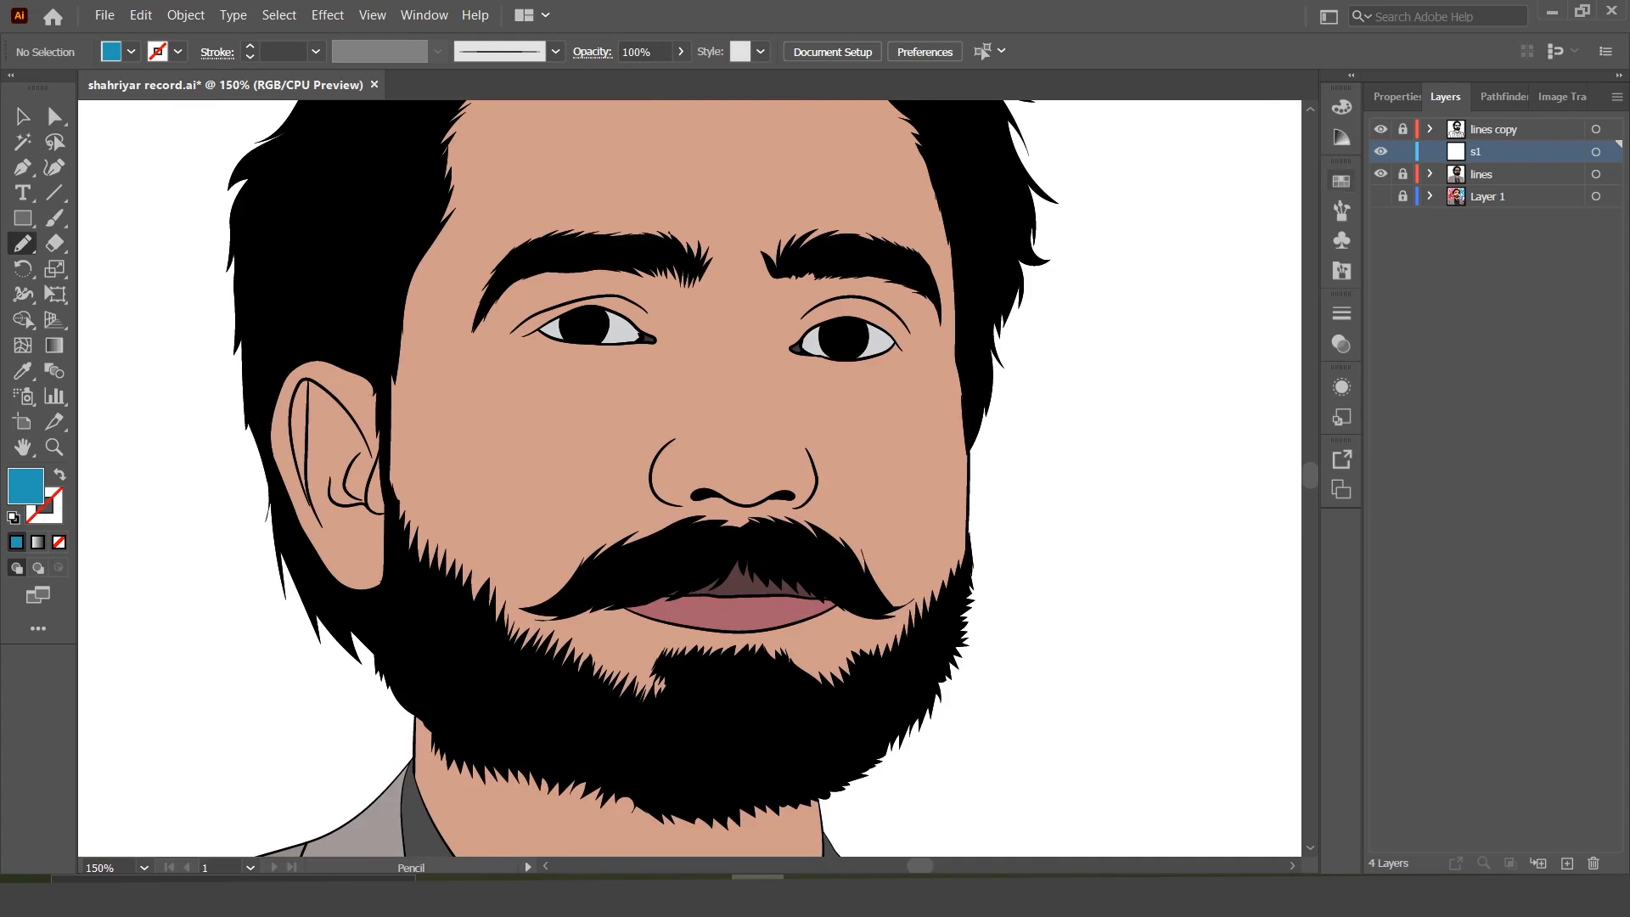
key(ctrl)
key(ctrl+equal)
key(ctrl+equal)
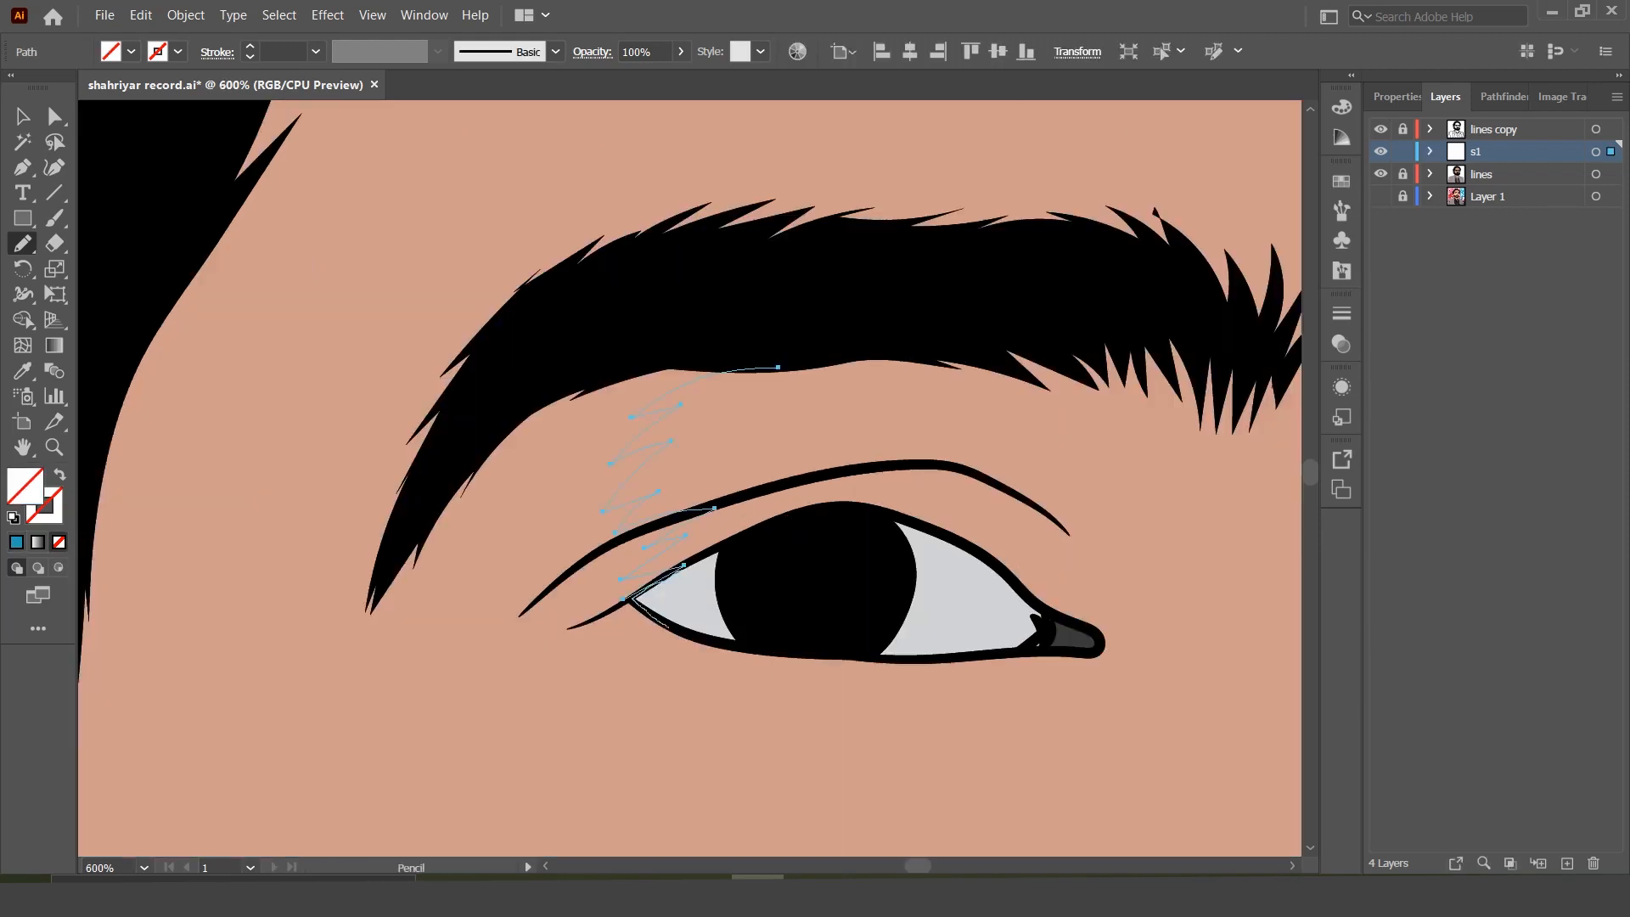
drag(629, 592, 792, 658)
key(ctrl+minus)
key(ctrl+minus)
drag(746, 514, 560, 693)
Step: Complete the face shadow outline past the mouth and right cheek, around the right eye and forehead, and close it through the hair
key(ctrl+minus)
key(ctrl+minus)
mouse_move(629, 543)
mouse_down()
mouse_move(791, 594)
mouse_move(538, 612)
mouse_move(523, 535)
mouse_move(1108, 589)
mouse_move(955, 574)
mouse_move(1003, 486)
mouse_up()
key(ctrl+plus)
key(ctrl+plus)
mouse_move(1145, 587)
mouse_down()
mouse_move(1219, 510)
mouse_move(1120, 419)
mouse_up()
scroll(1120, 418, right, 4)
mouse_move(790, 419)
mouse_down()
mouse_move(952, 439)
mouse_move(938, 402)
mouse_move(837, 316)
mouse_up()
scroll(836, 315, up, 4)
key(ctrl+minus)
mouse_move(1008, 592)
mouse_down()
mouse_move(974, 437)
mouse_move(617, 626)
mouse_up()
Step: Fill the closed face shadow shape with a darkened version of the sampled skin tone
key(i)
double_click(25, 485)
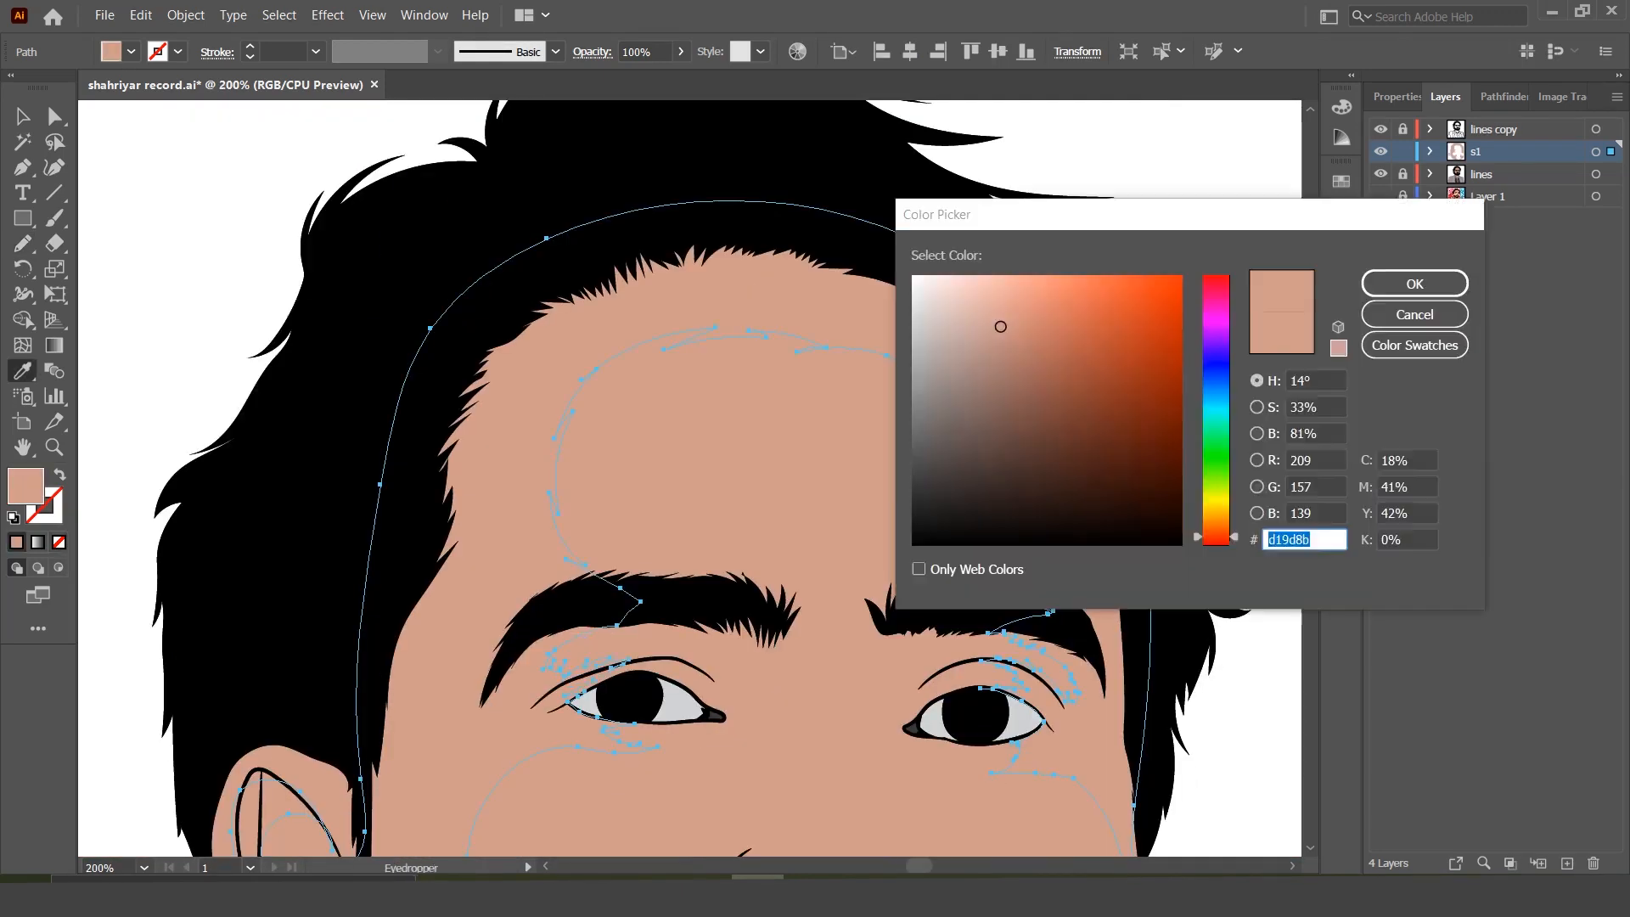
click(1414, 285)
key(ctrl+minus)
key(ctrl+minus)
key(ctrl+minus)
key(ctrl+minus)
Step: Draw small extra shadows around the brows and nose bridge, and fill them with the tone sampled from the face shadow
key(ctrl+plus)
key(ctrl+plus)
key(ctrl+plus)
key(ctrl+plus)
scroll(985, 487, down, 3)
key(n)
mouse_move(978, 484)
mouse_down()
mouse_move(907, 630)
mouse_move(978, 485)
mouse_up()
key(i)
click(1053, 613)
key(ctrl+shift+a)
key(n)
mouse_move(647, 476)
mouse_down()
mouse_move(729, 574)
mouse_move(738, 716)
mouse_move(853, 501)
mouse_move(814, 457)
mouse_move(624, 472)
mouse_up()
key(i)
click(913, 518)
key(ctrl+shift+a)
Step: Draw a shadow shape on the left part of the nose and fill it with the sampled face shadow tone
key(ctrl+plus)
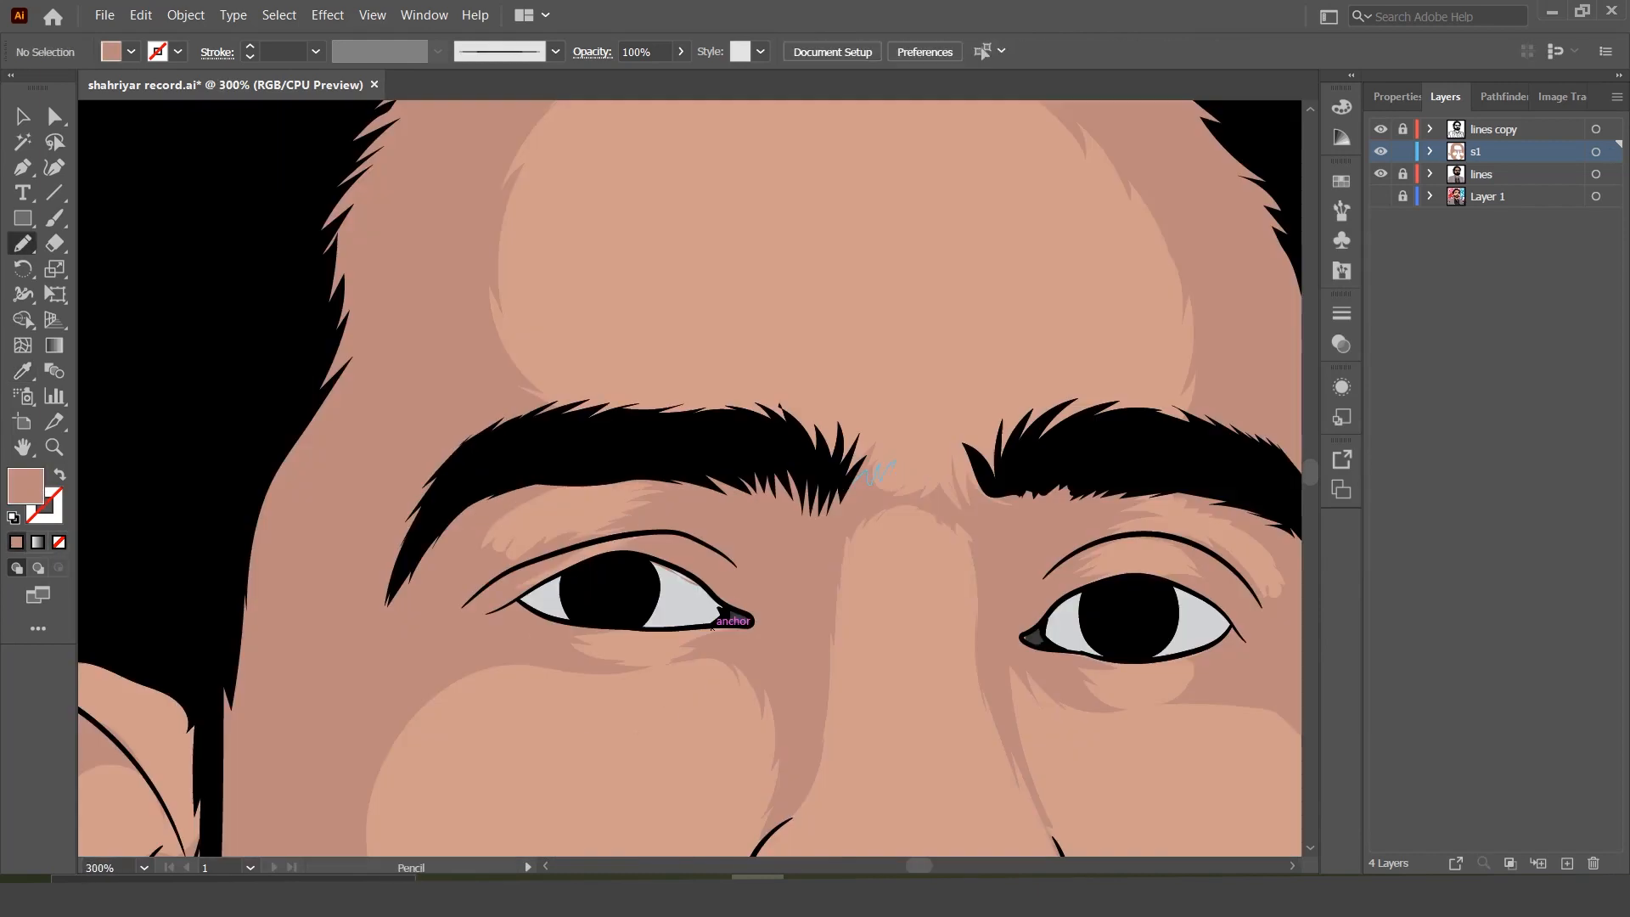
key(ctrl+minus)
key(ctrl+minus)
key(ctrl+minus)
key(ctrl+minus)
key(ctrl+minus)
key(ctrl+plus)
key(ctrl+plus)
key(ctrl+plus)
key(ctrl+plus)
scroll(690, 478, down, 3)
key(n)
key(ctrl+minus)
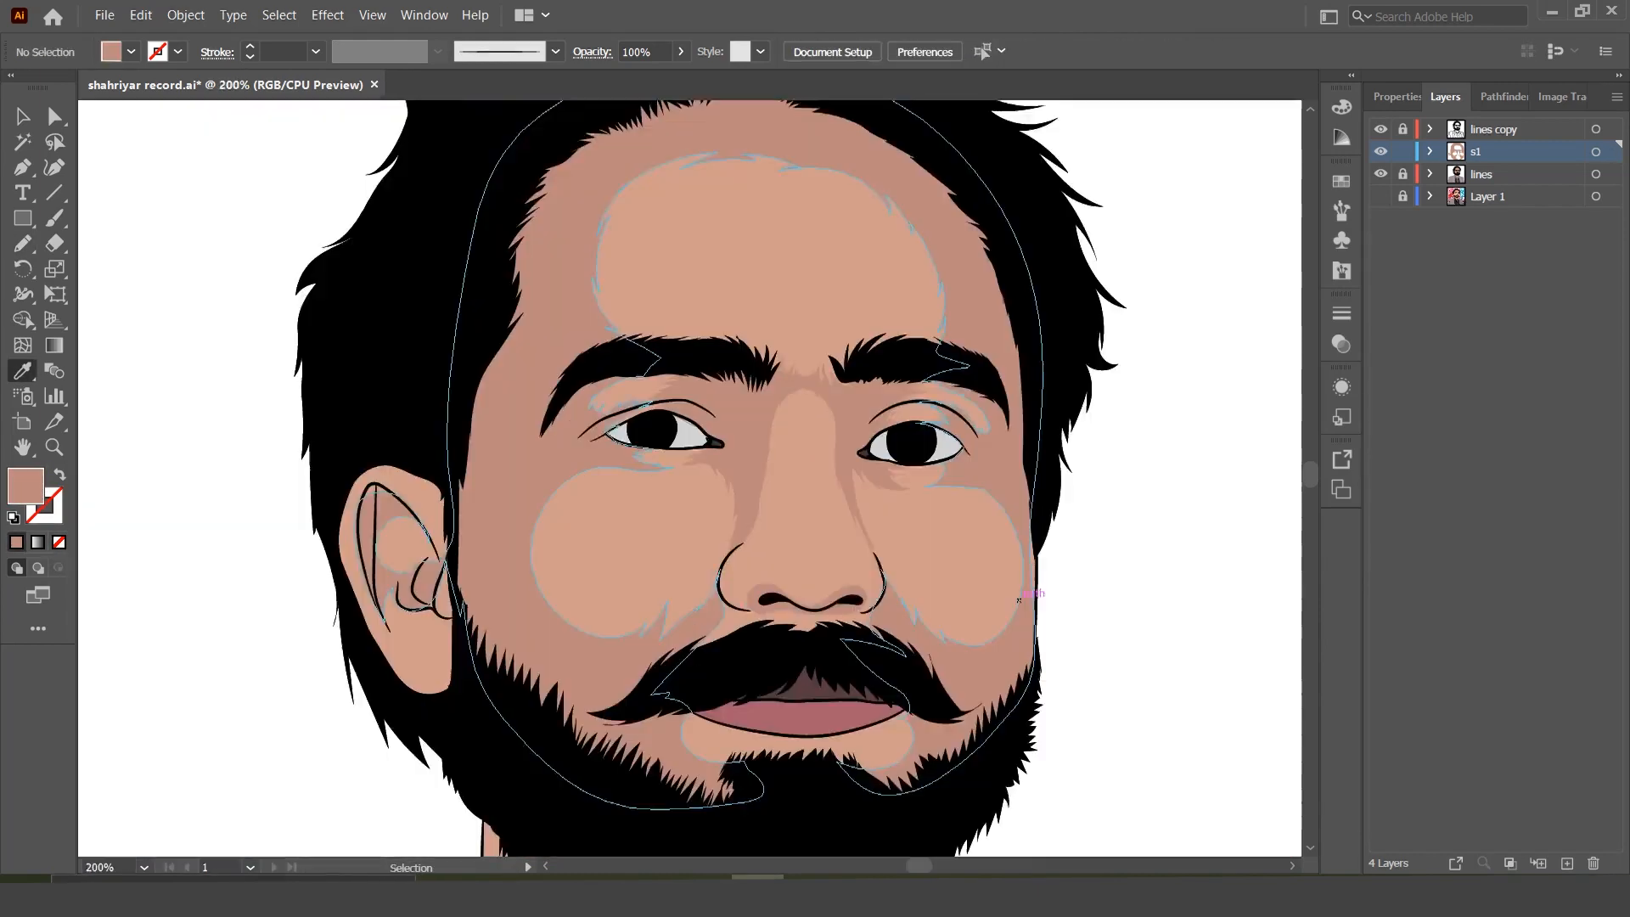
key(ctrl+plus)
key(ctrl+plus)
drag(832, 473, 828, 611)
key(i)
click(807, 535)
key(ctrl+shift+a)
Step: Draw a shadow on the right nostril wing, fill it with the sampled face shadow tone, and deselect it
key(n)
mouse_move(1006, 626)
mouse_down()
mouse_move(1040, 711)
mouse_move(1006, 627)
mouse_move(1055, 621)
mouse_up()
key(i)
click(1002, 501)
key(ctrl+shift+a)
key(n)
ctrl+click(1032, 594)
key(ctrl+shift+a)
Step: Examine the first level of skin shadows across the whole face and in close-up
key(ctrl+minus)
key(ctrl+minus)
key(ctrl+minus)
key(ctrl+minus)
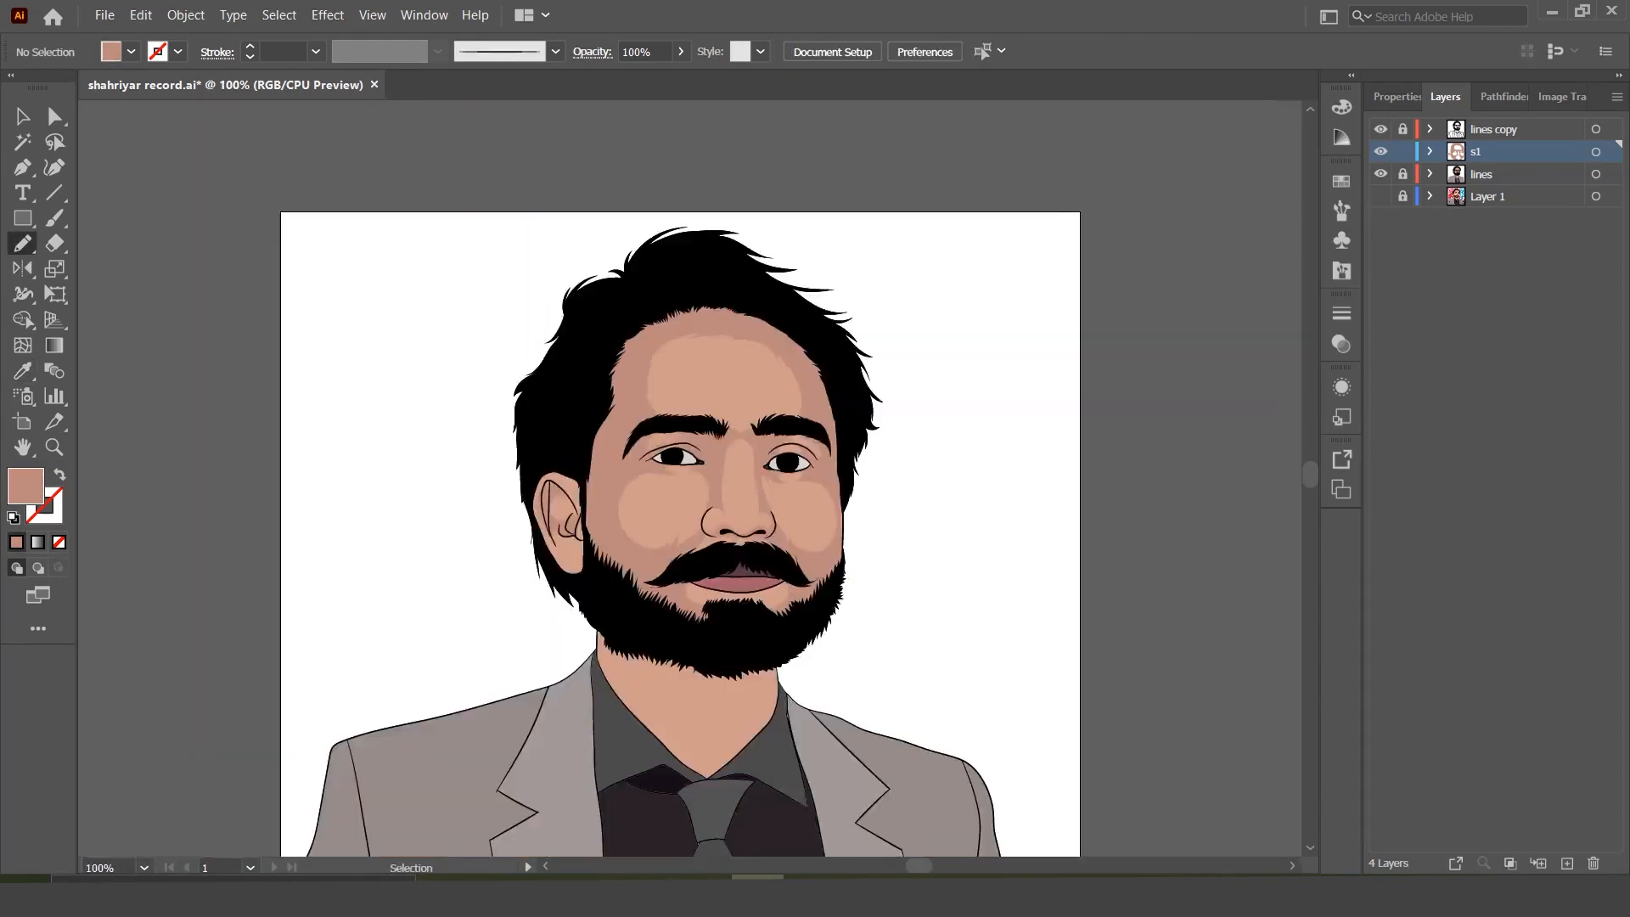
key(ctrl+plus)
key(ctrl+plus)
key(ctrl+plus)
key(ctrl+plus)
key(ctrl+plus)
ctrl+click(1168, 688)
key(ctrl+shift+a)
key(ctrl+minus)
key(ctrl+minus)
key(ctrl+minus)
key(ctrl+minus)
key(ctrl+plus)
key(ctrl+plus)
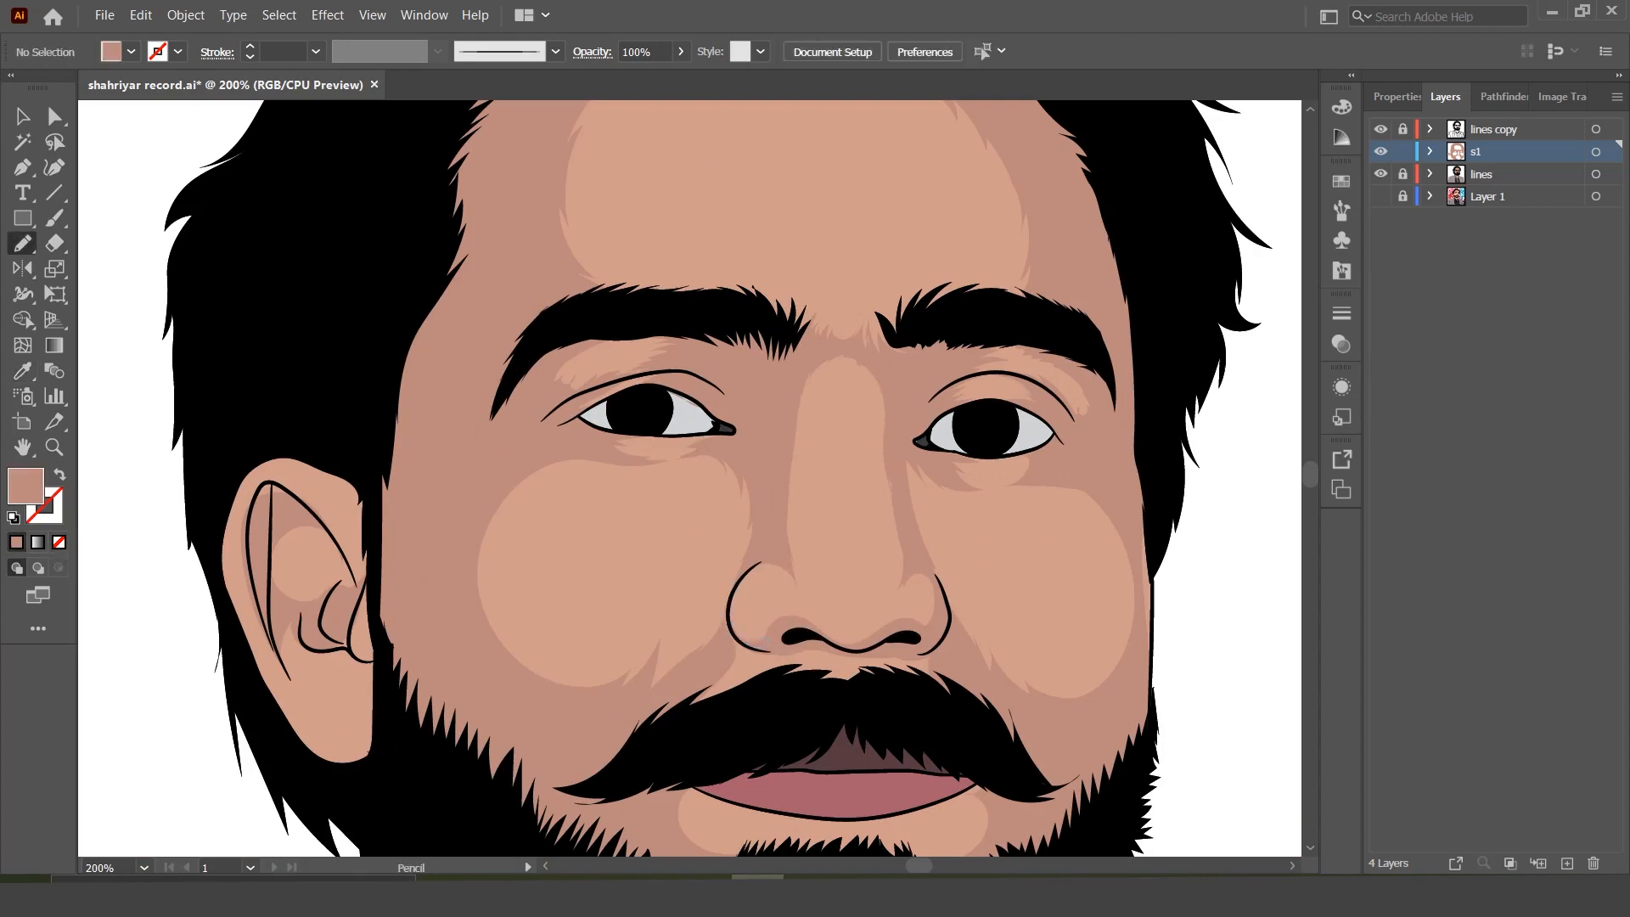
key(ctrl+a)
key(ctrl+shift+a)
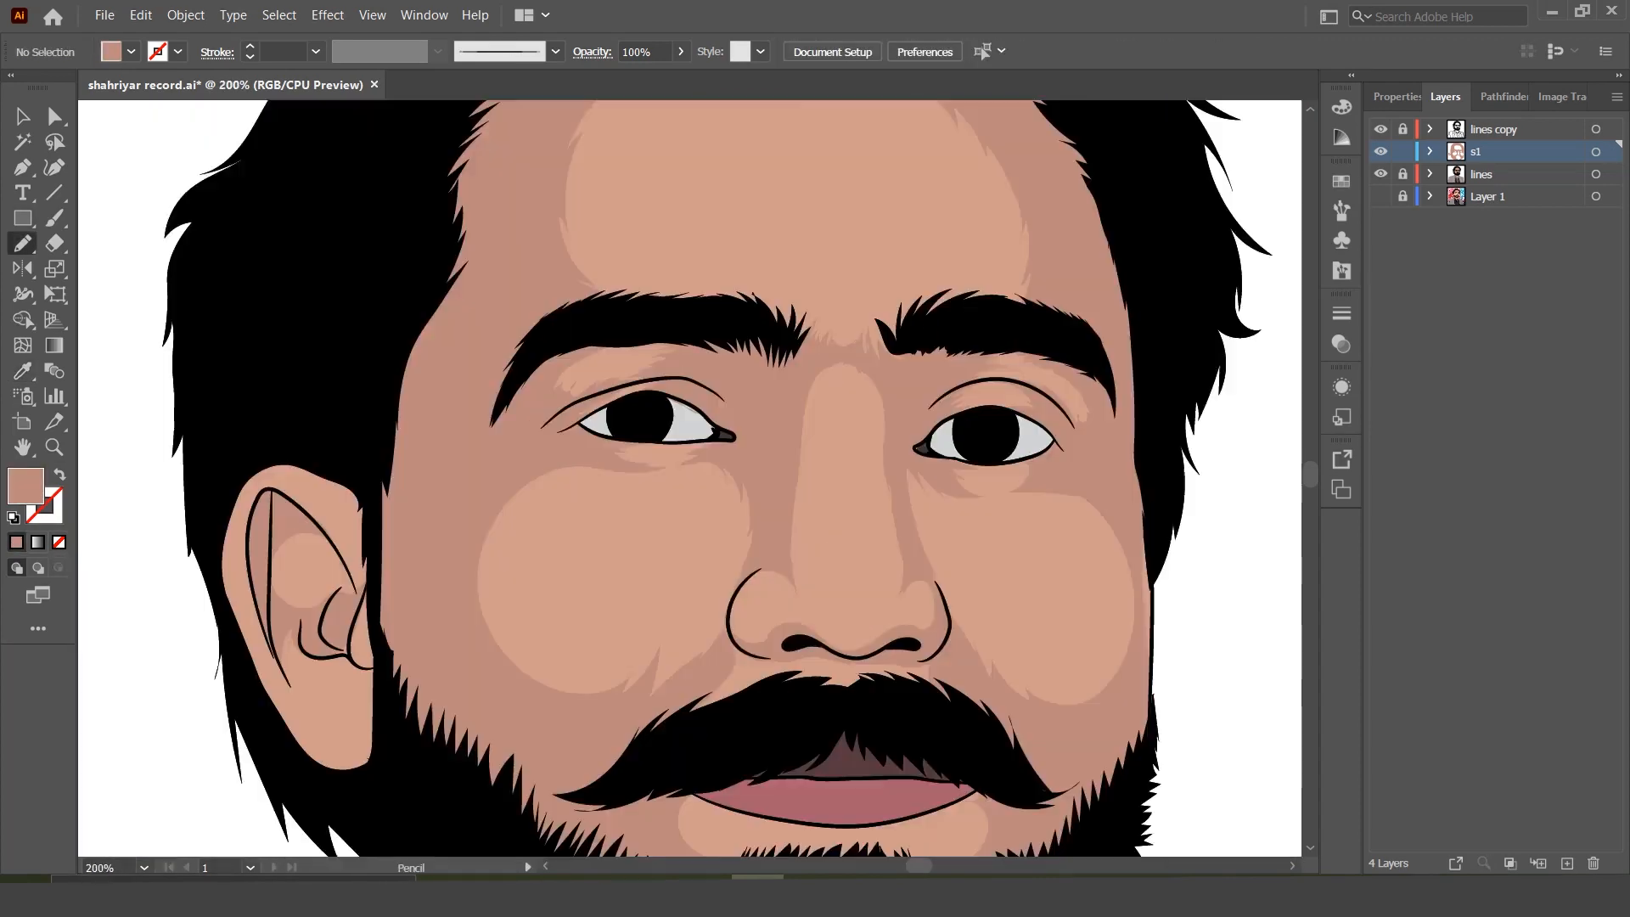
Step: Draw a shadow shape along the sides of the neck and fill it with the sampled face shadow tone
scroll(689, 478, down, 6)
drag(802, 569, 849, 501)
key(i)
click(586, 216)
key(ctrl+shift+a)
key(ctrl+minus)
Step: Add a ragged shadow on the throat directly beneath the beard, using the same skin shadow tone
key(n)
drag(652, 515, 628, 501)
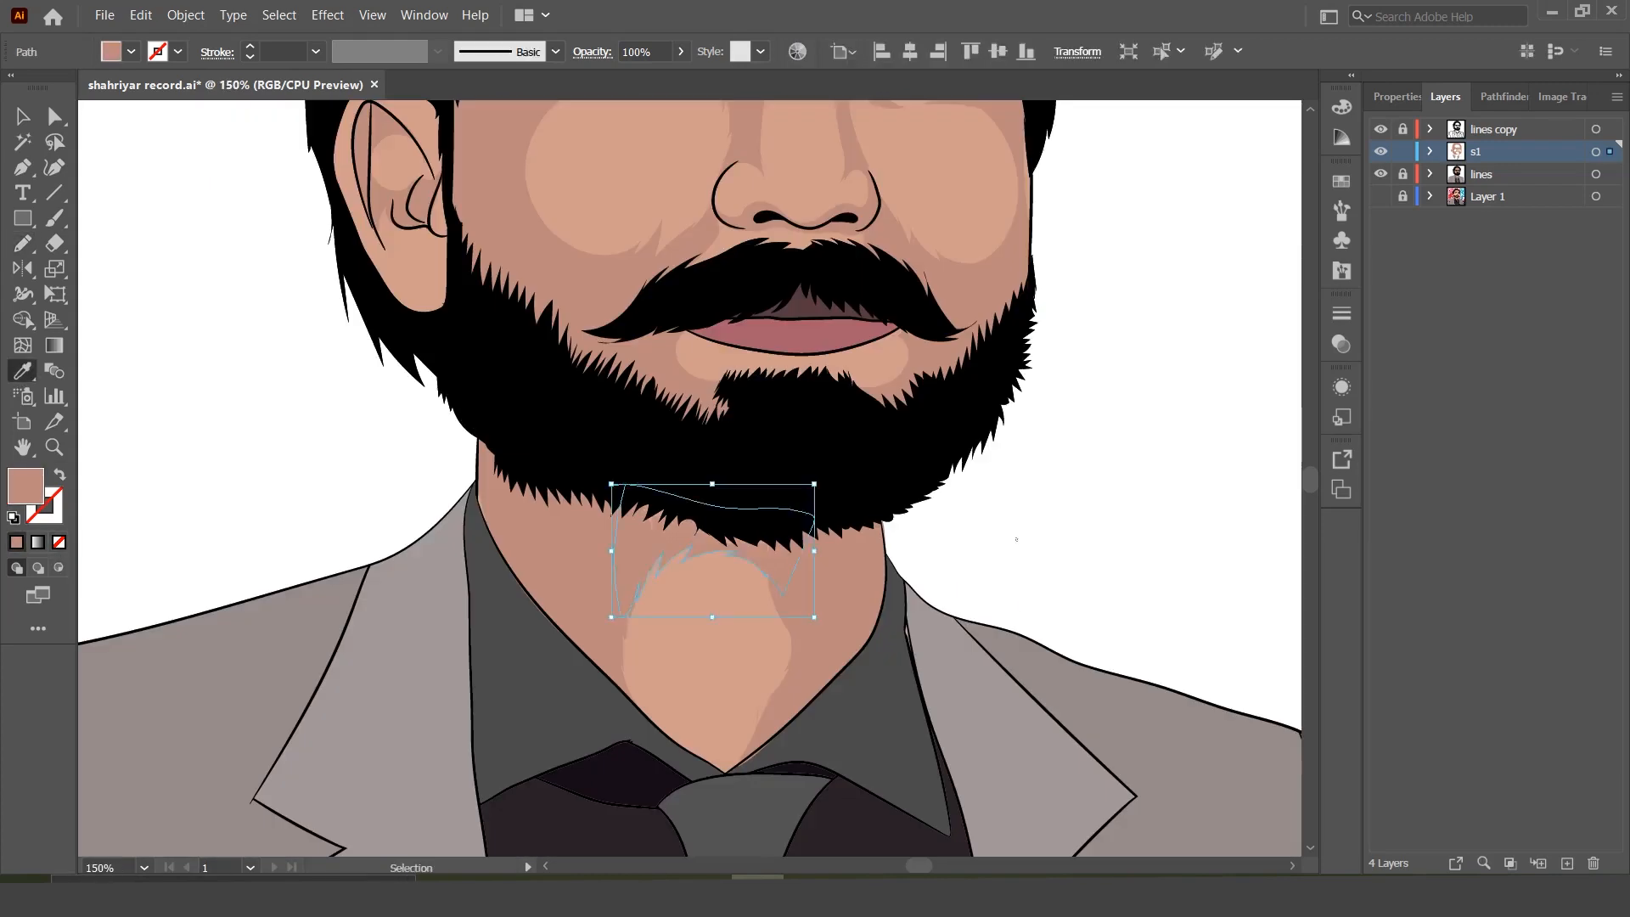
ctrl+click(1016, 538)
key(ctrl+minus)
key(ctrl+minus)
key(ctrl+minus)
key(ctrl+minus)
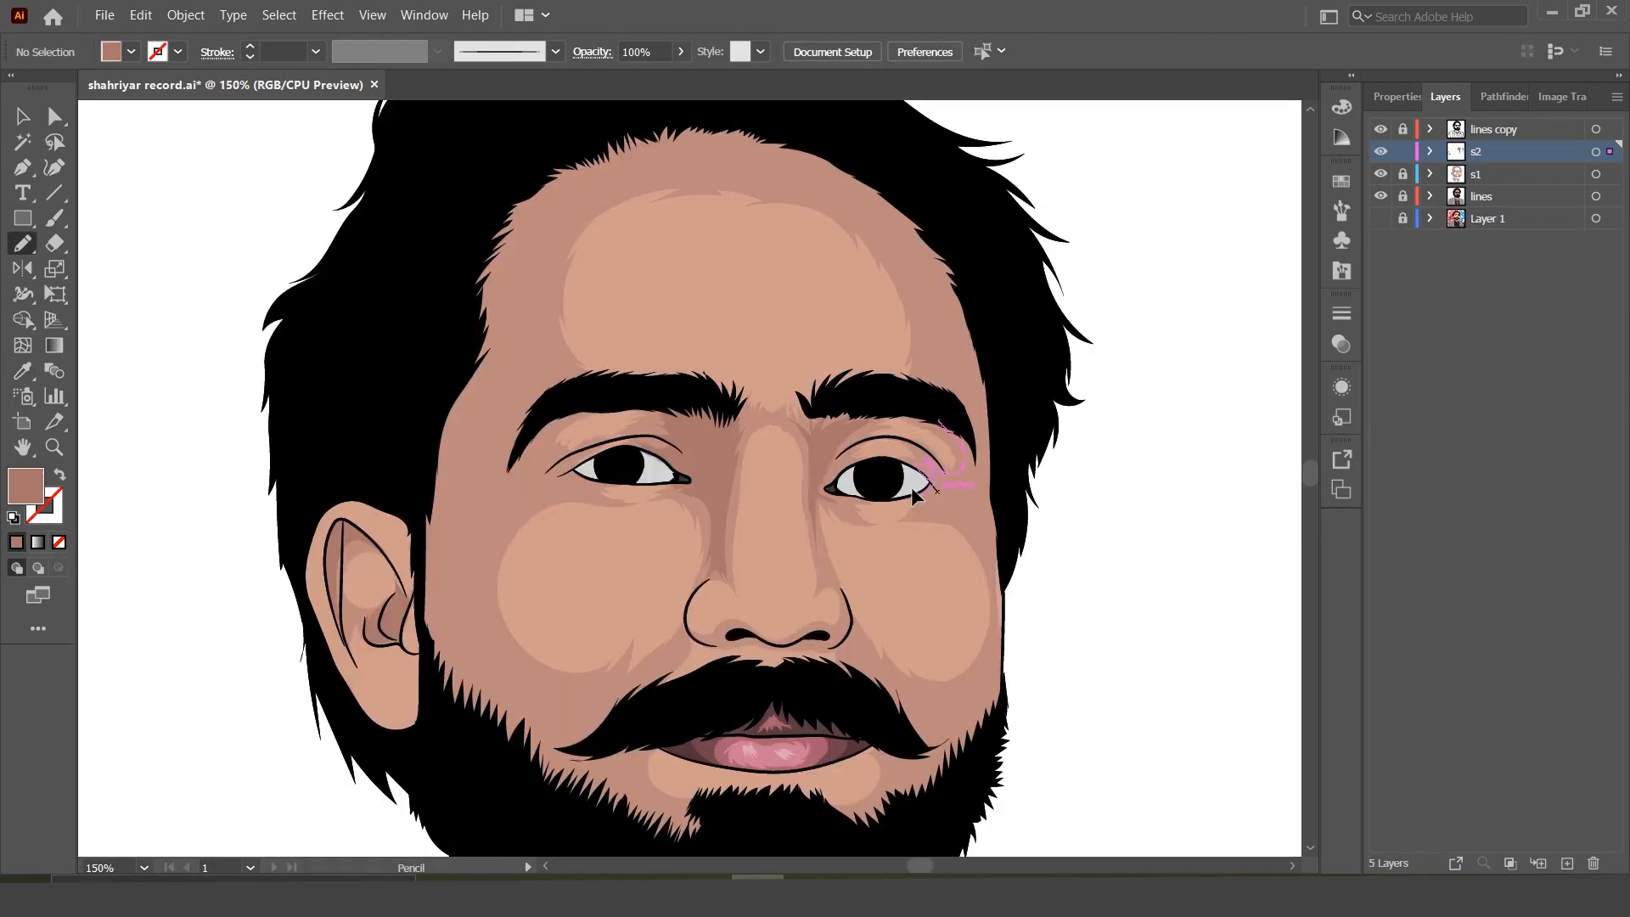
Step: On layer s2, trace a deeper shadow along the right side of the face from the outer eye past the cheek and temple
key(ctrl+plus)
key(ctrl+plus)
drag(615, 628, 819, 751)
key(ctrl+minus)
key(ctrl+minus)
drag(741, 573, 619, 765)
scroll(658, 361, down, 5)
mouse_move(619, 392)
mouse_down()
mouse_move(600, 443)
mouse_move(764, 175)
mouse_up()
scroll(785, 156, up, 6)
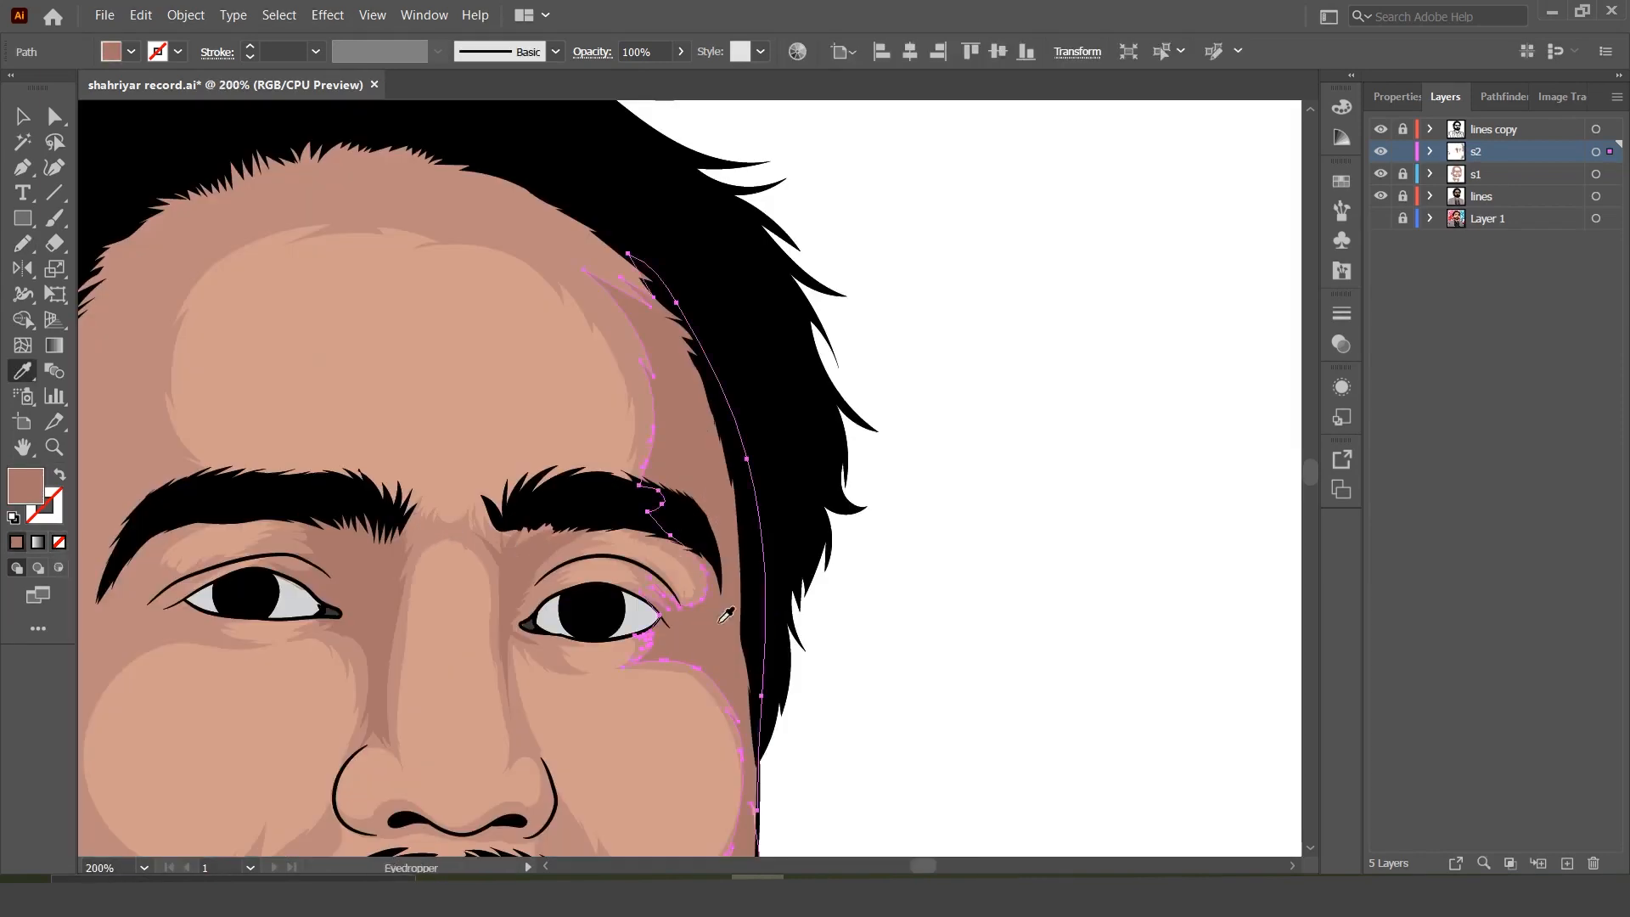
Step: Extend the deeper right-side shadow around the eyelid crease and outer corner of the right eye, and deselect it
key(n)
key(ctrl+plus)
key(ctrl+plus)
mouse_move(724, 297)
mouse_down()
mouse_move(687, 334)
mouse_move(661, 407)
mouse_move(679, 456)
mouse_up()
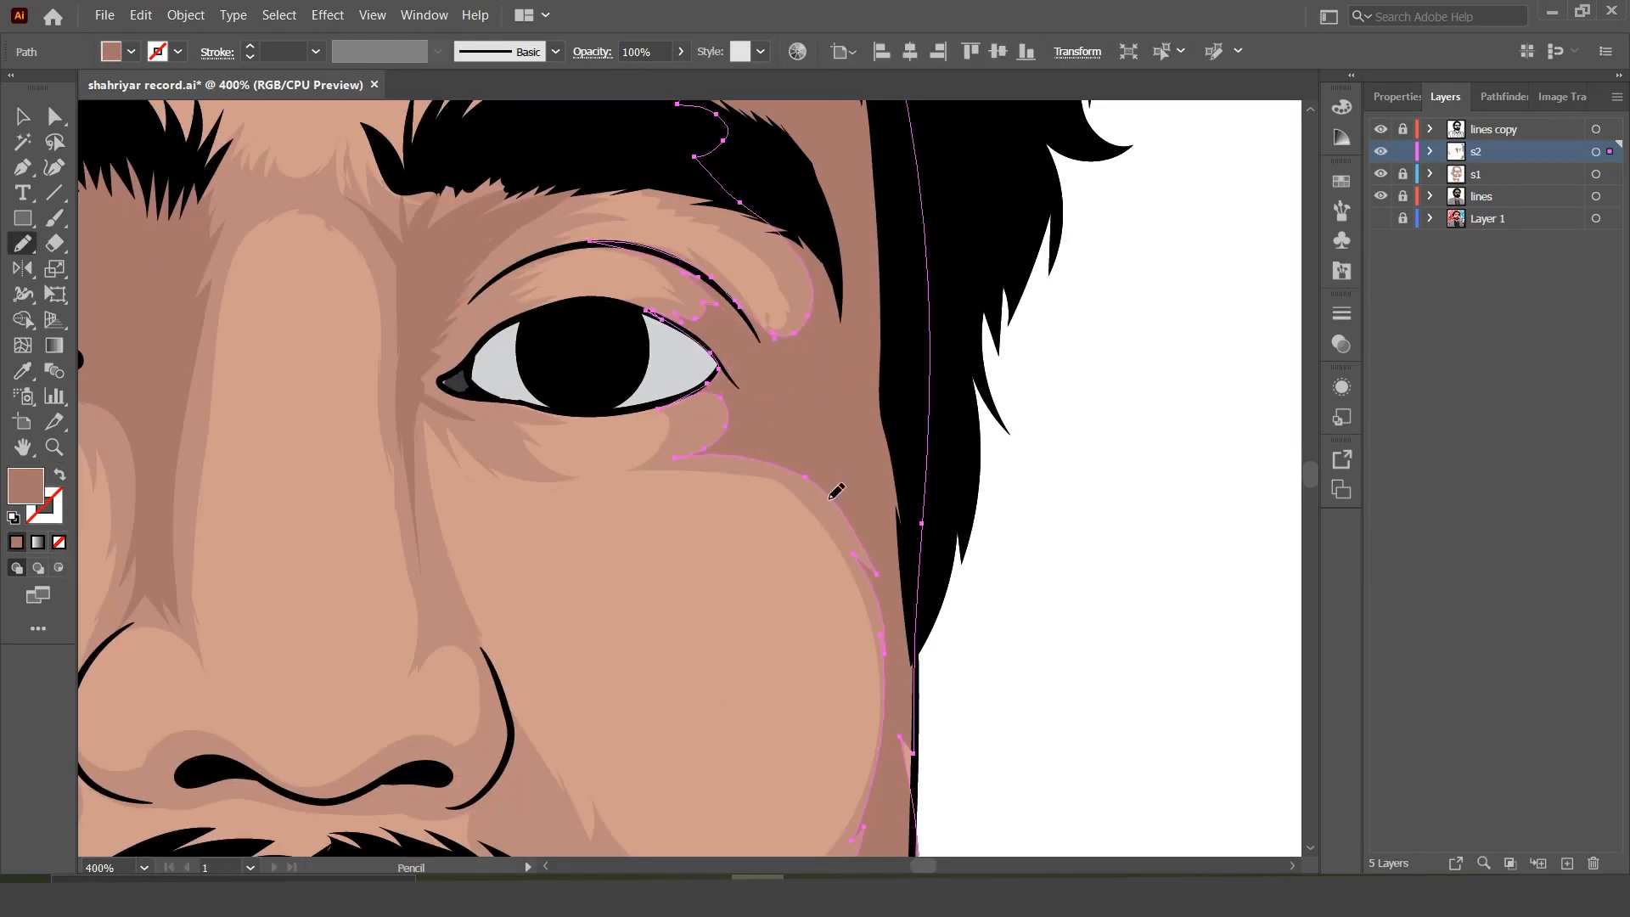
ctrl+click(1117, 391)
Step: Trace the inner edge of a second deeper shadow across the forehead, down over the left eyebrow and around the outer left eye
key(ctrl+minus)
key(ctrl+minus)
key(ctrl+minus)
key(ctrl+minus)
key(ctrl+minus)
key(ctrl+plus)
key(ctrl+plus)
drag(1310, 478, 1311, 471)
drag(692, 560, 509, 445)
drag(337, 664, 359, 777)
key(ctrl+equal)
key(ctrl+equal)
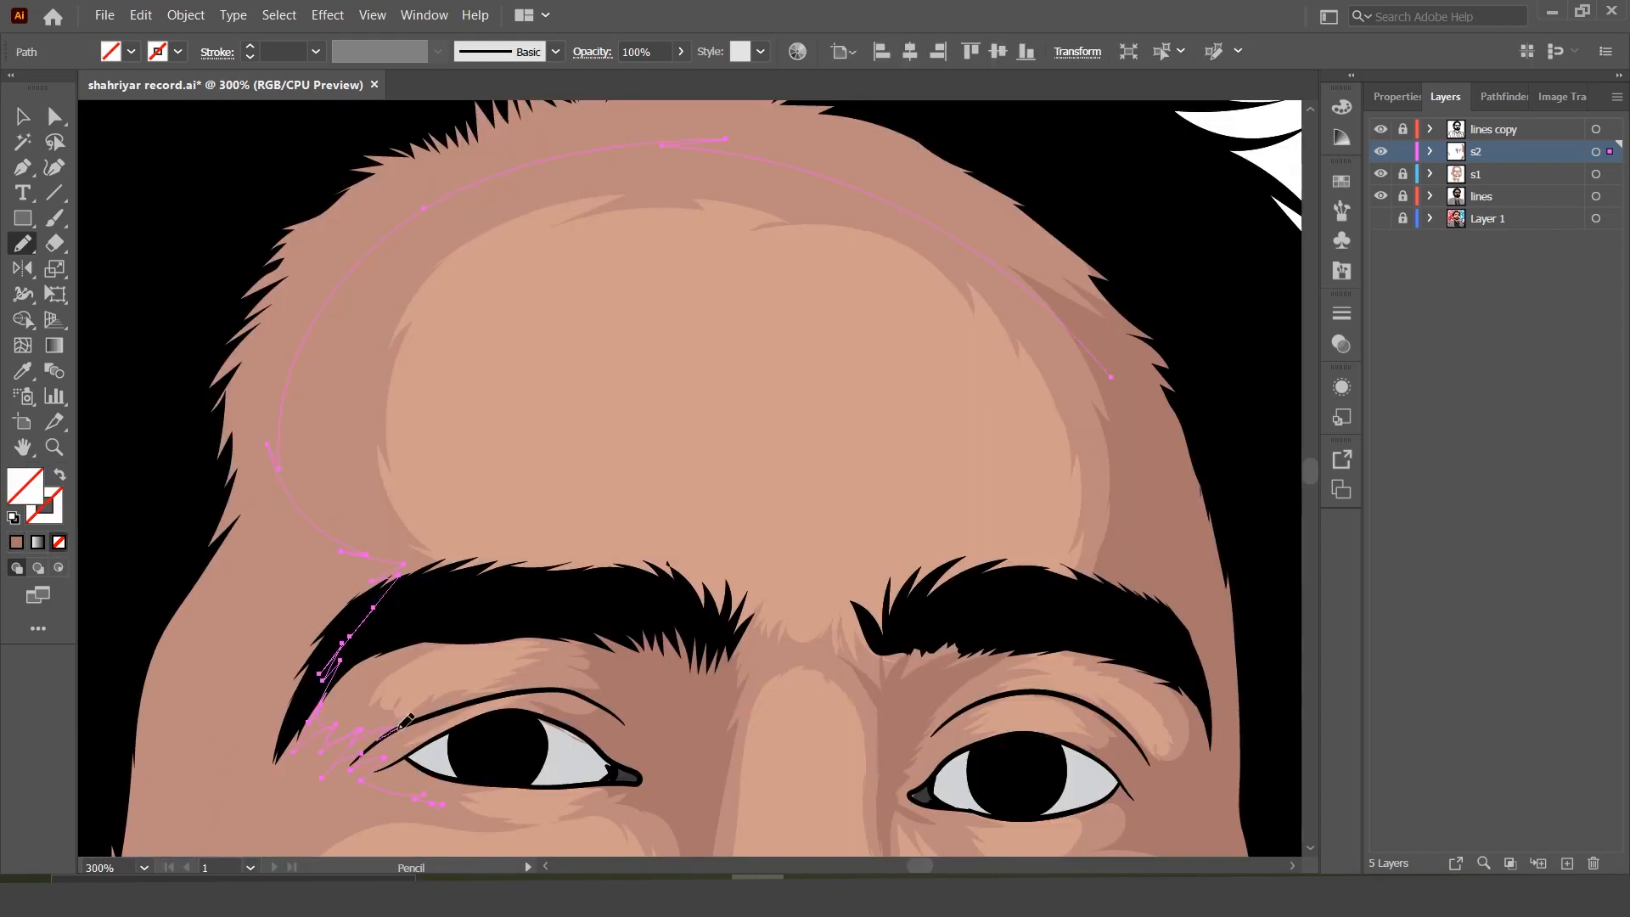
drag(434, 819, 874, 485)
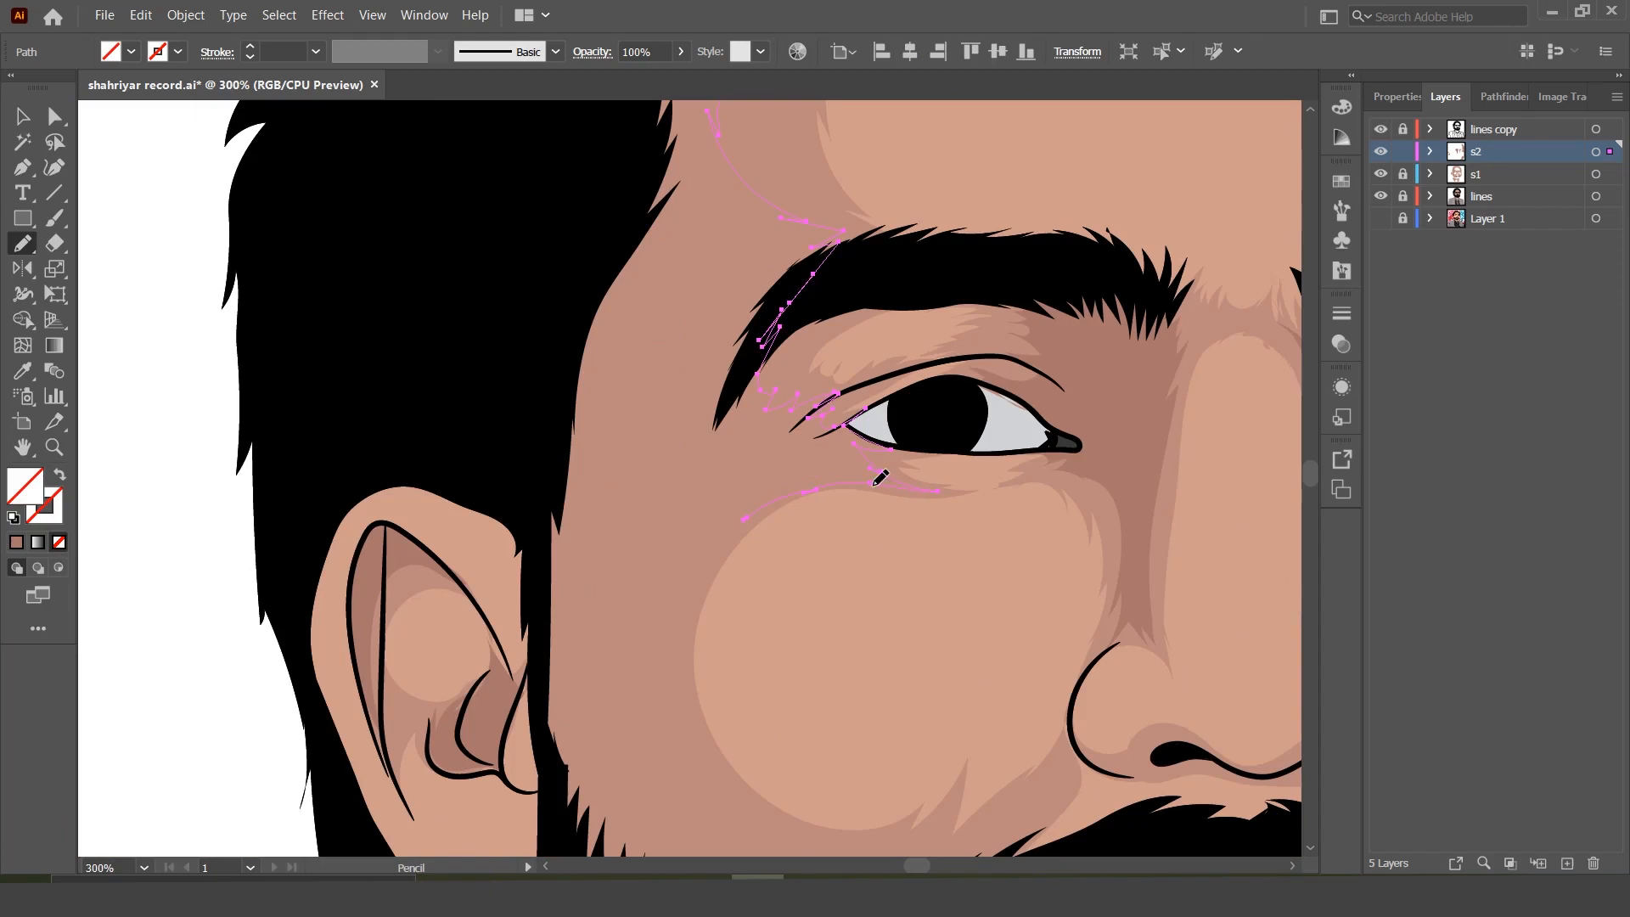
Step: Continue the deeper shadow outline down the left cheek and beard, and close it through the hair above the forehead
drag(658, 662, 675, 728)
key(ctrl+minus)
drag(516, 767, 510, 470)
drag(408, 450, 507, 540)
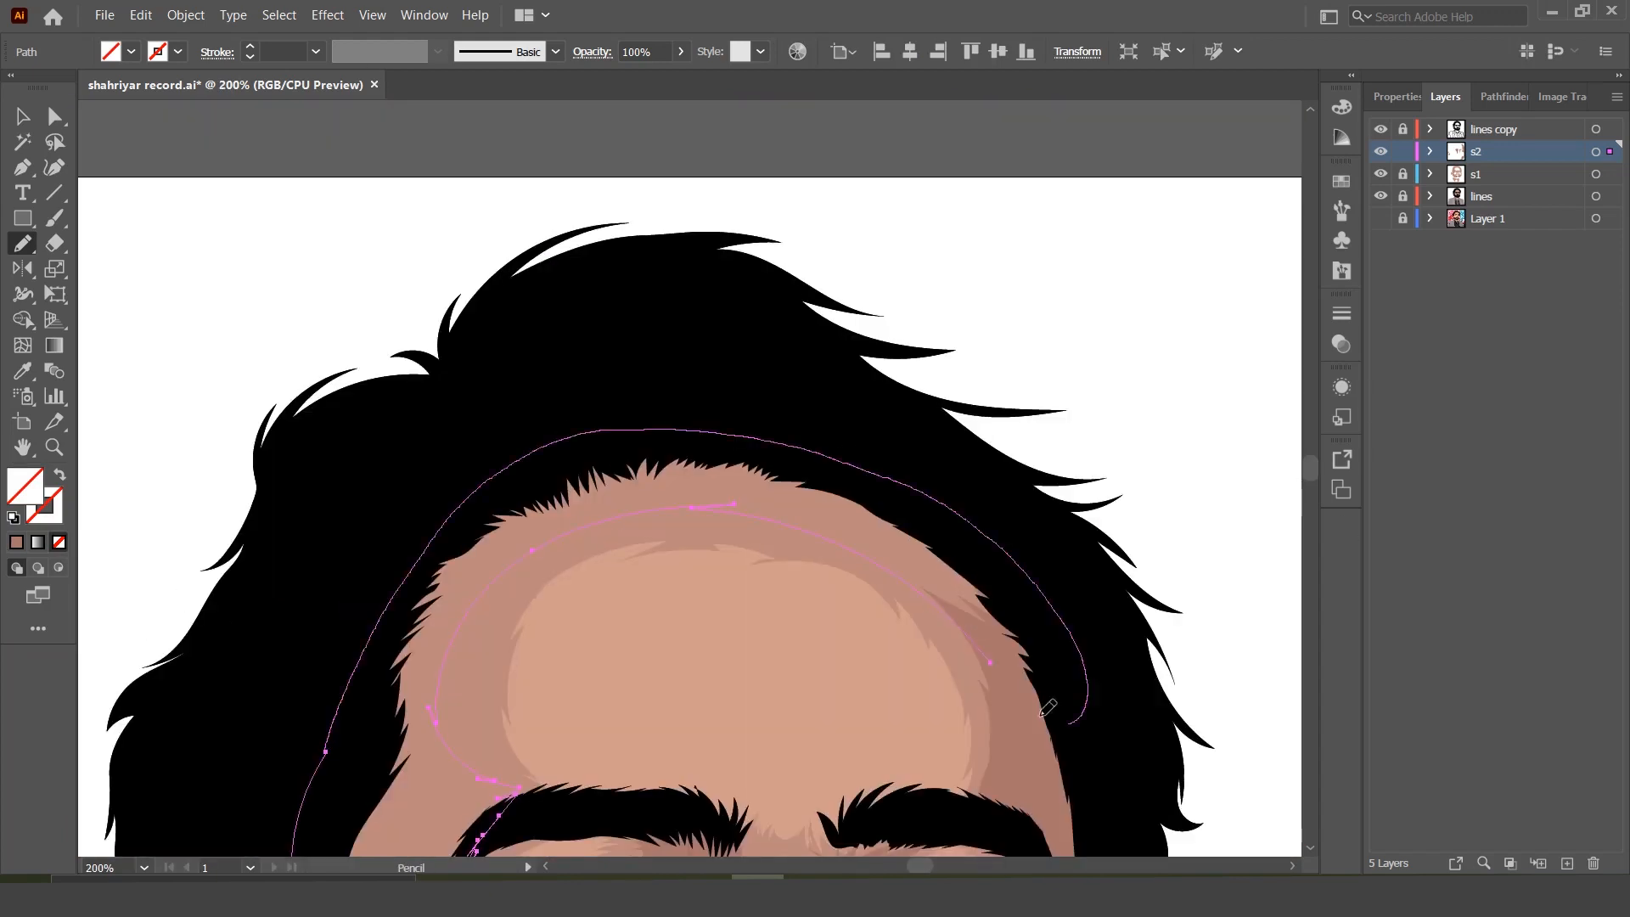
key(ctrl+0)
scroll(1157, 459, up, 4)
scroll(1026, 320, down, 4)
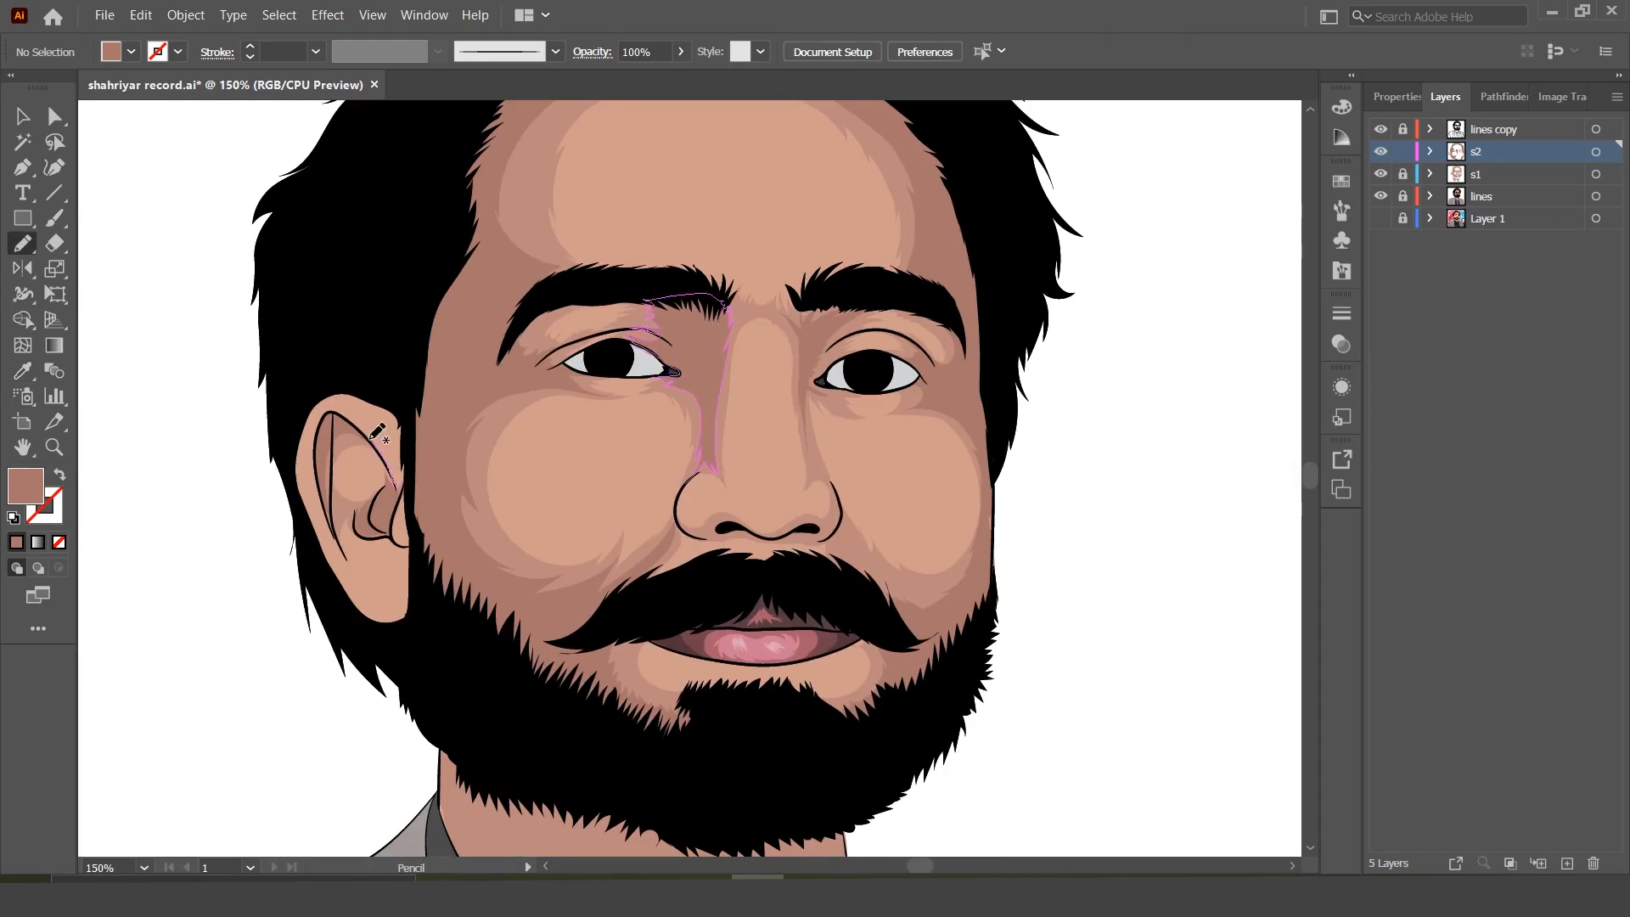
Step: Draw a small deeper shadow along the upper inner rim of the ear
drag(383, 429, 394, 416)
key(i)
ctrl+click(575, 462)
Step: Try to add a deeper shadow shape on the lower part of the ear
key(n)
drag(357, 584, 363, 586)
key(i)
key(ctrl+z)
key(ctrl+z)
Step: Draw deeper shadow shapes along the right side of the nose and around the right nostril, filled with the sampled s2 shadow colour
key(n)
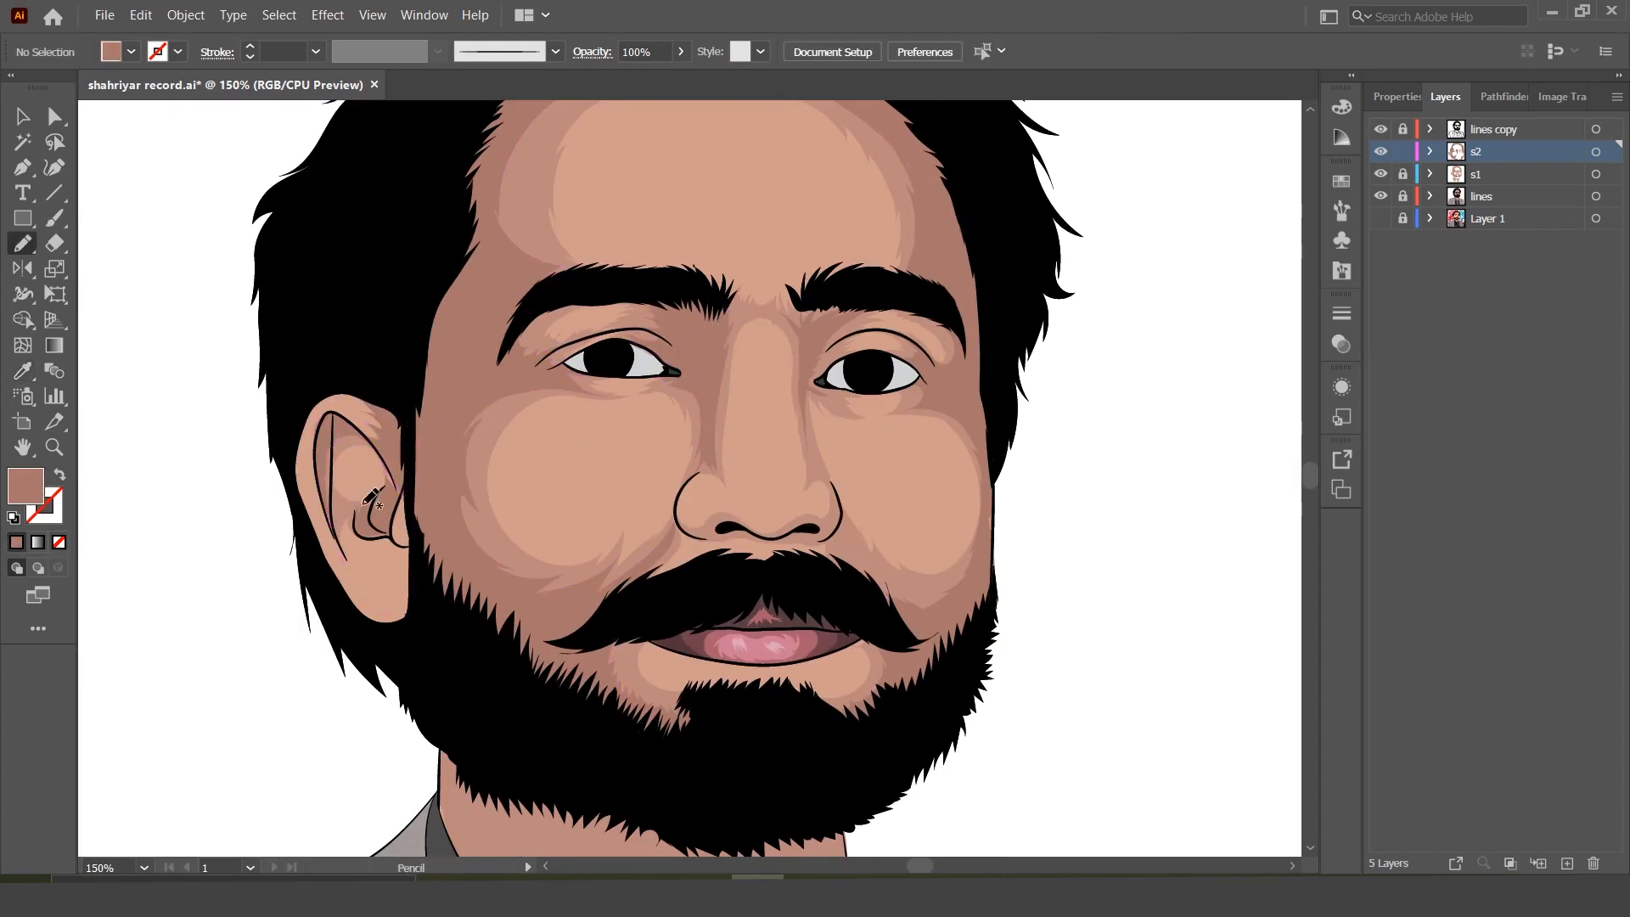
key(ctrl+equal)
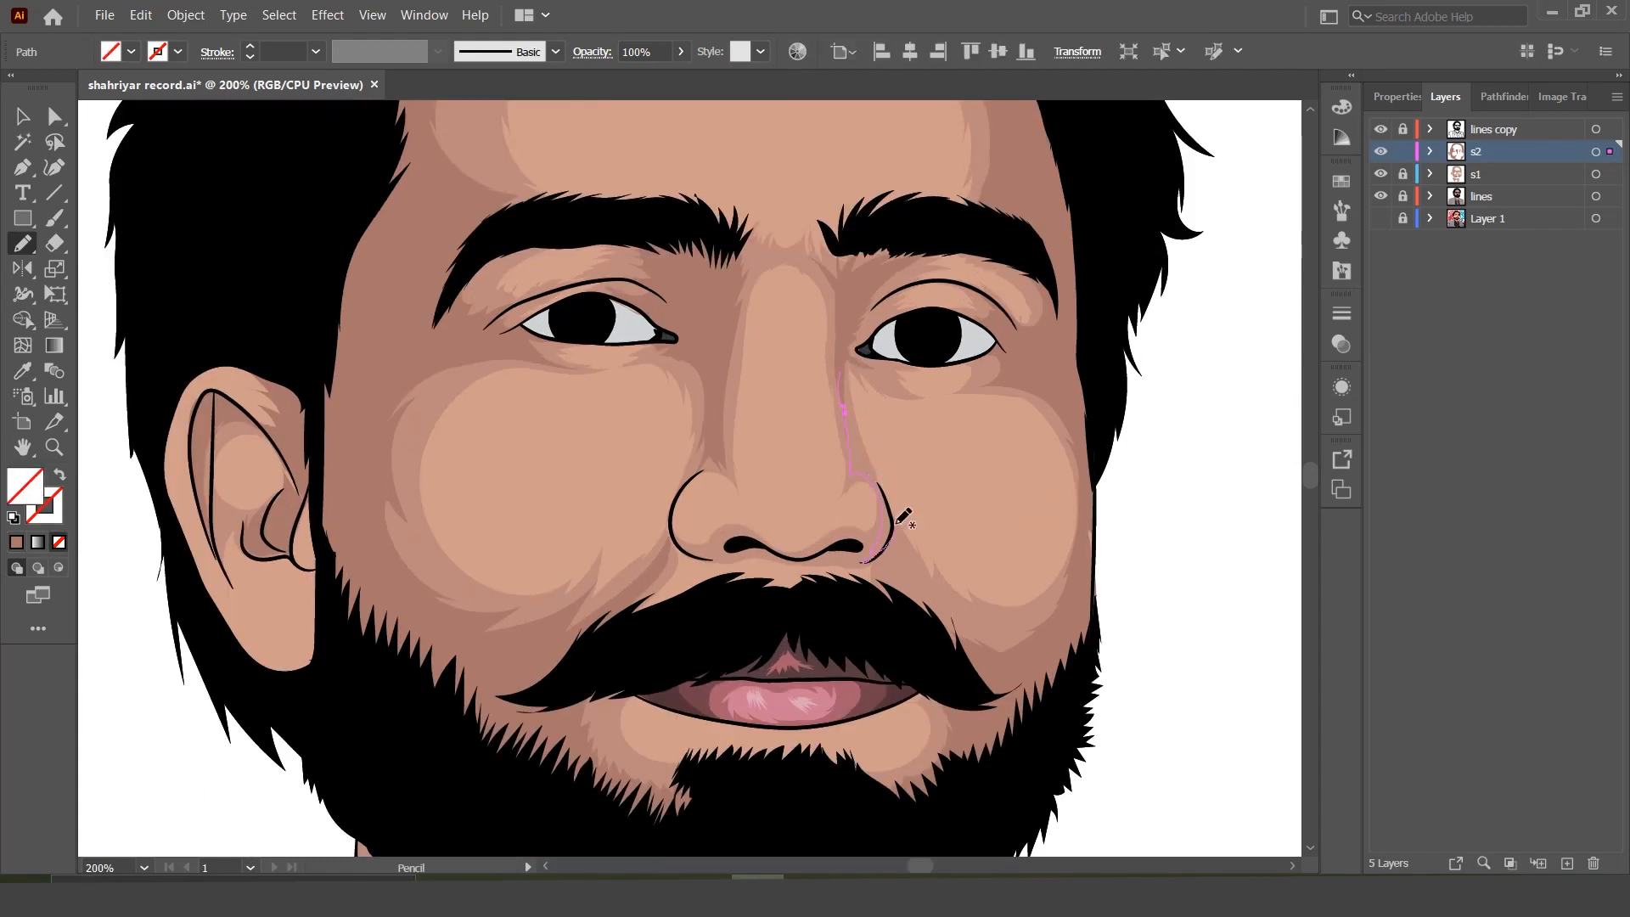
key(i)
ctrl+click(924, 498)
mouse_move(849, 415)
mouse_down()
mouse_move(857, 474)
mouse_move(812, 556)
mouse_move(865, 553)
mouse_up()
key(n)
key(i)
click(905, 538)
ctrl+click(896, 563)
key(i)
click(905, 538)
ctrl+click(895, 563)
key(n)
key(i)
click(883, 543)
click(905, 539)
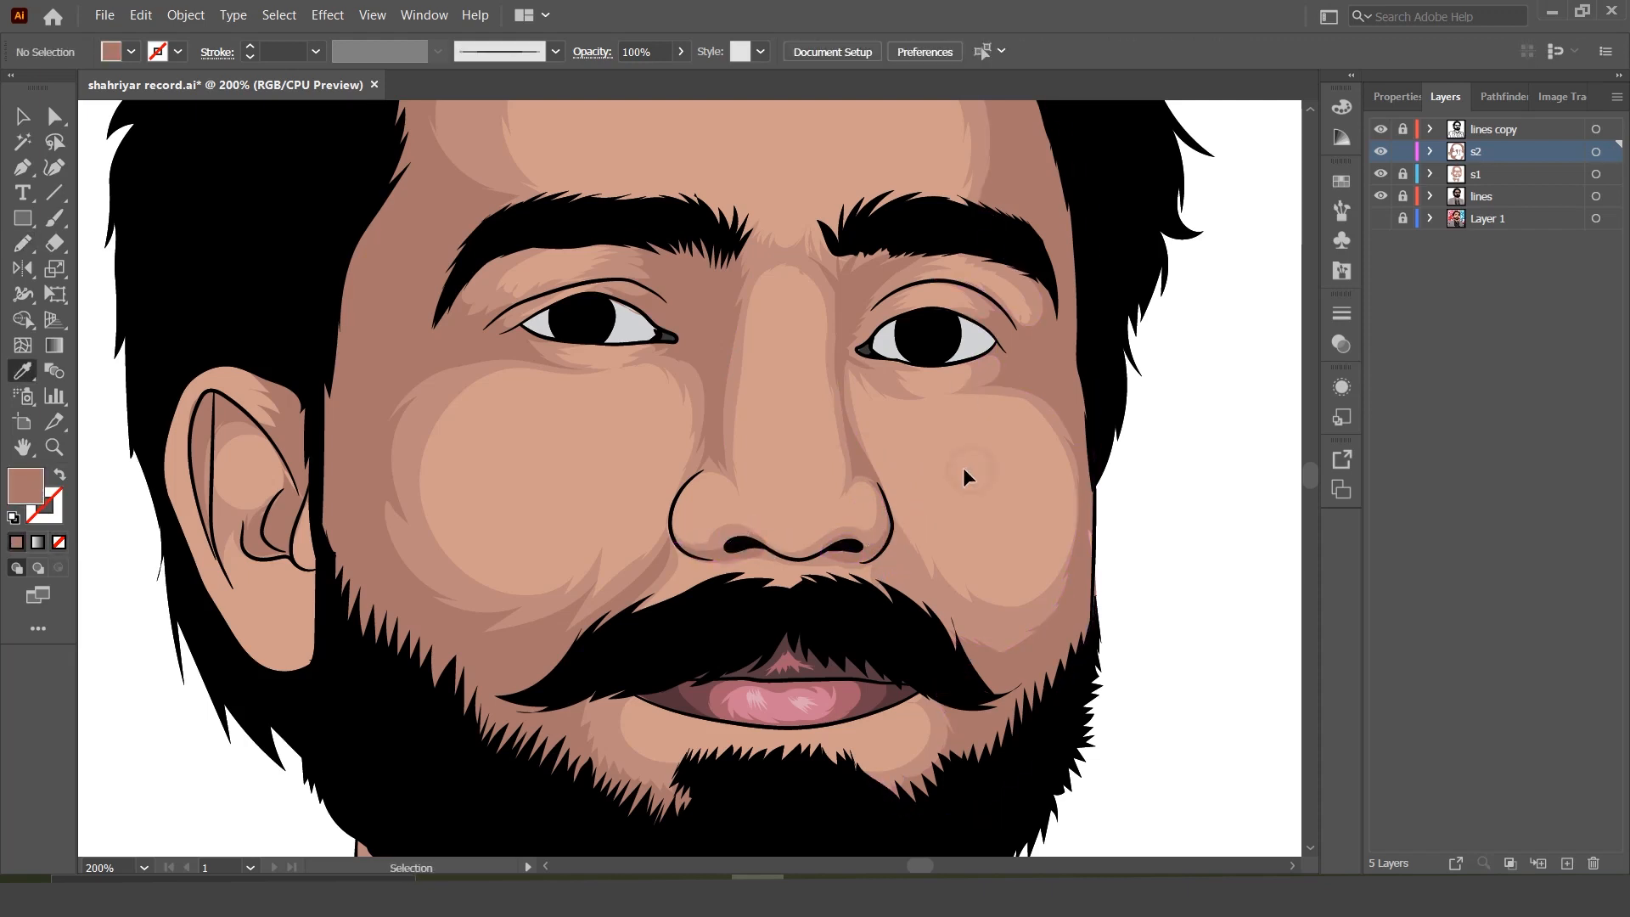
Step: Draw a deeper shadow down the left side of the neck below the beard and fill it with the sampled s2 shadow colour
key(ctrl+minus)
key(ctrl+minus)
key(ctrl+plus)
key(n)
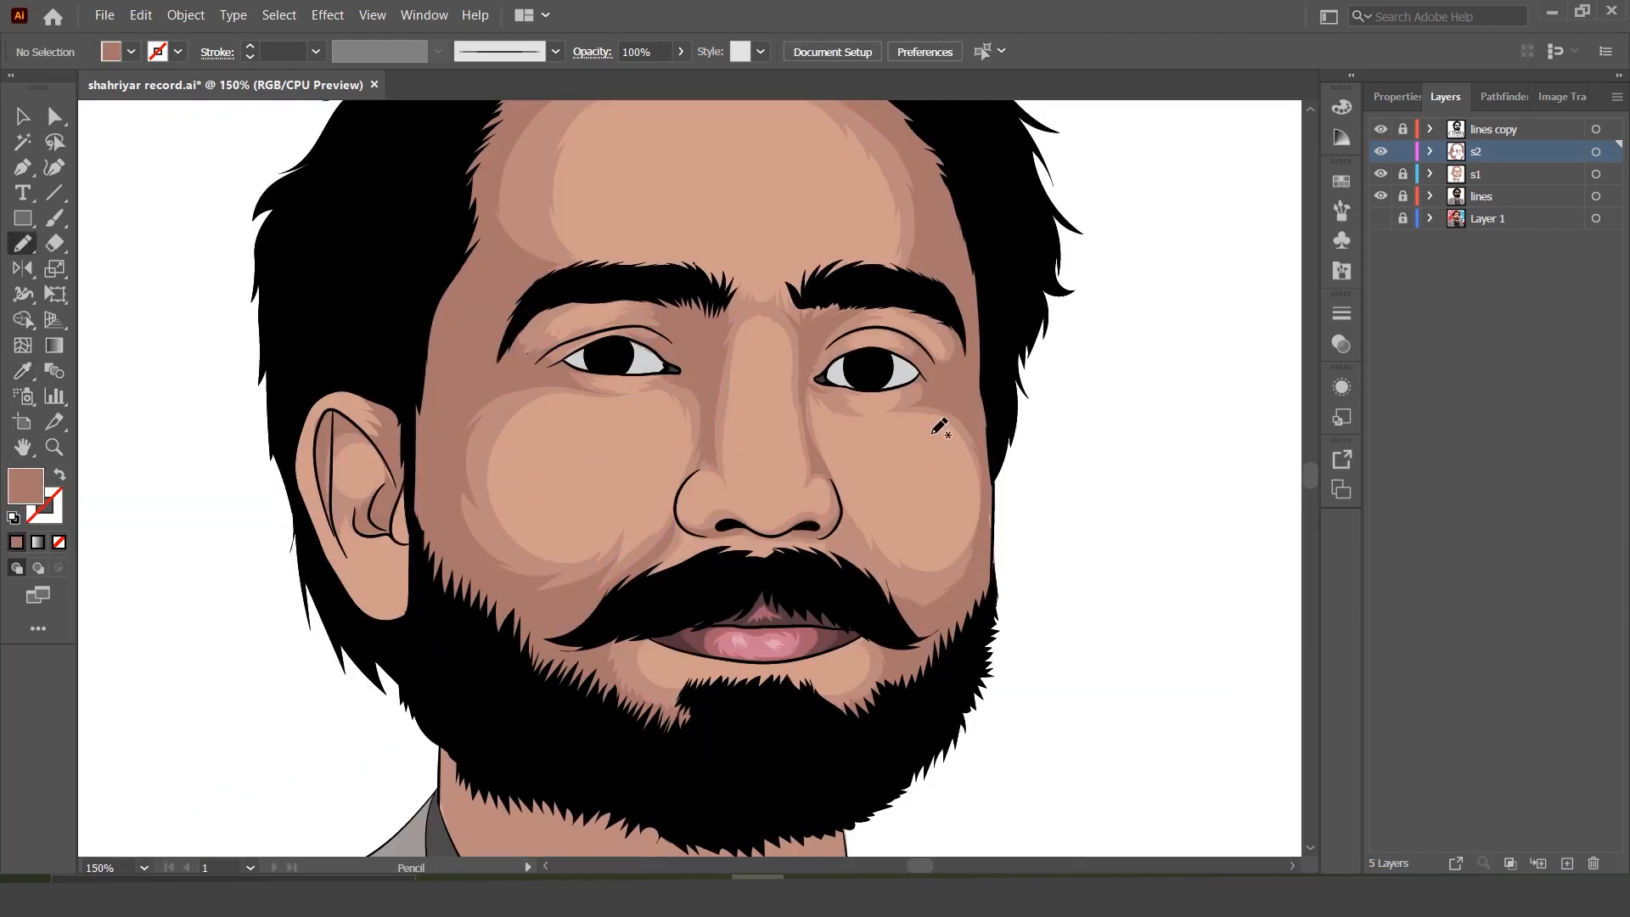
scroll(940, 427, down, 10)
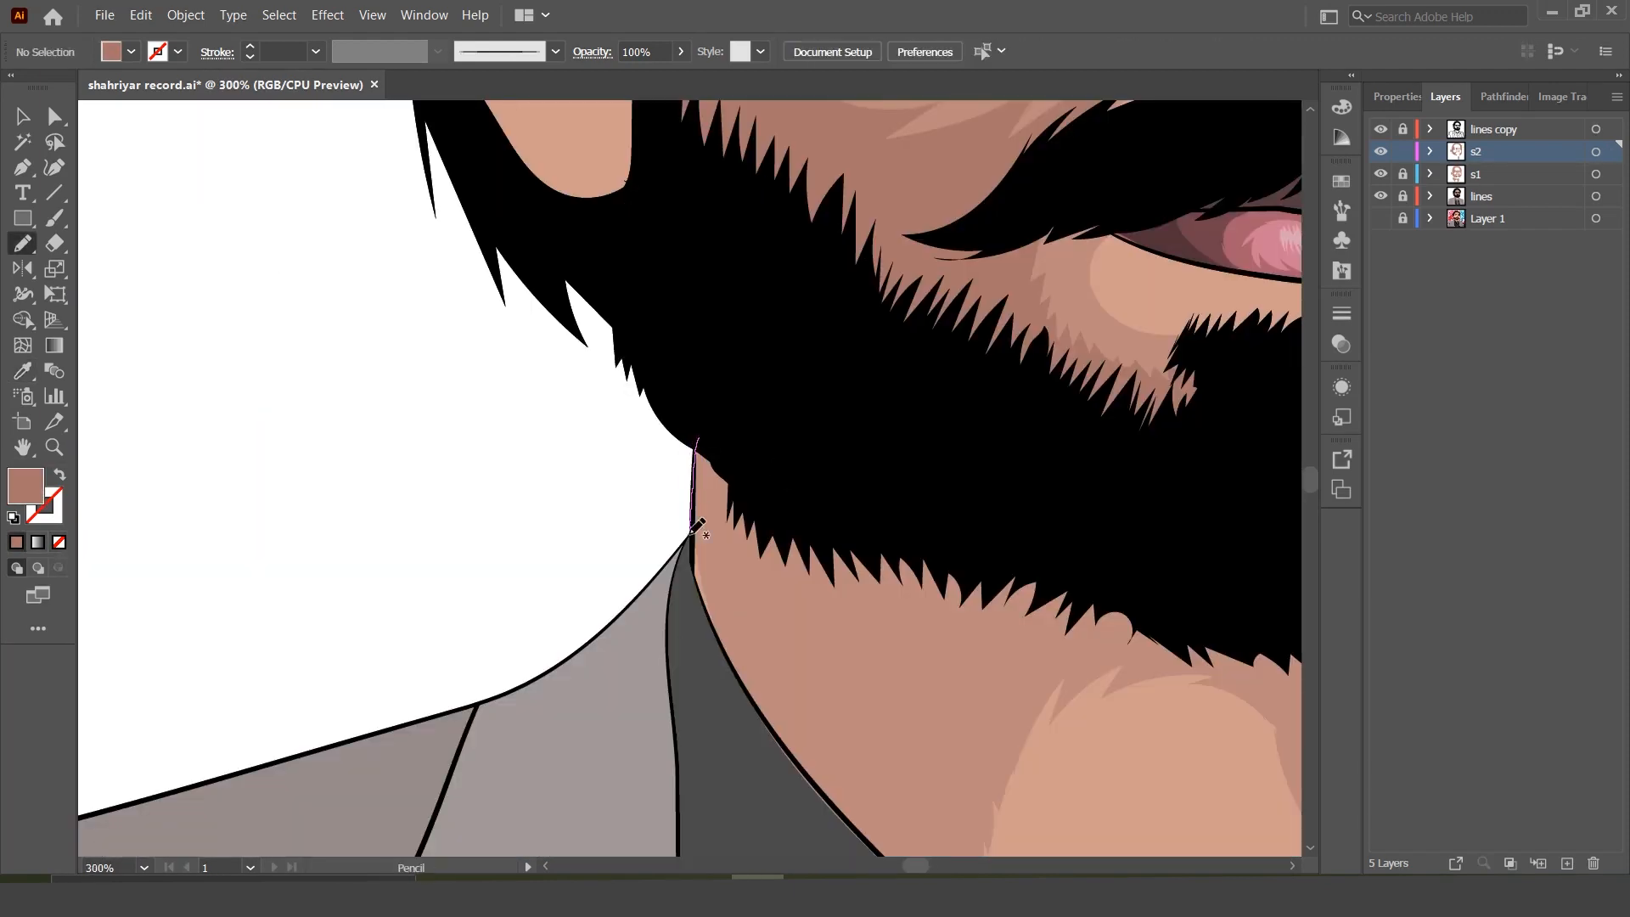
drag(697, 437, 859, 832)
key(ctrl+minus)
key(ctrl+minus)
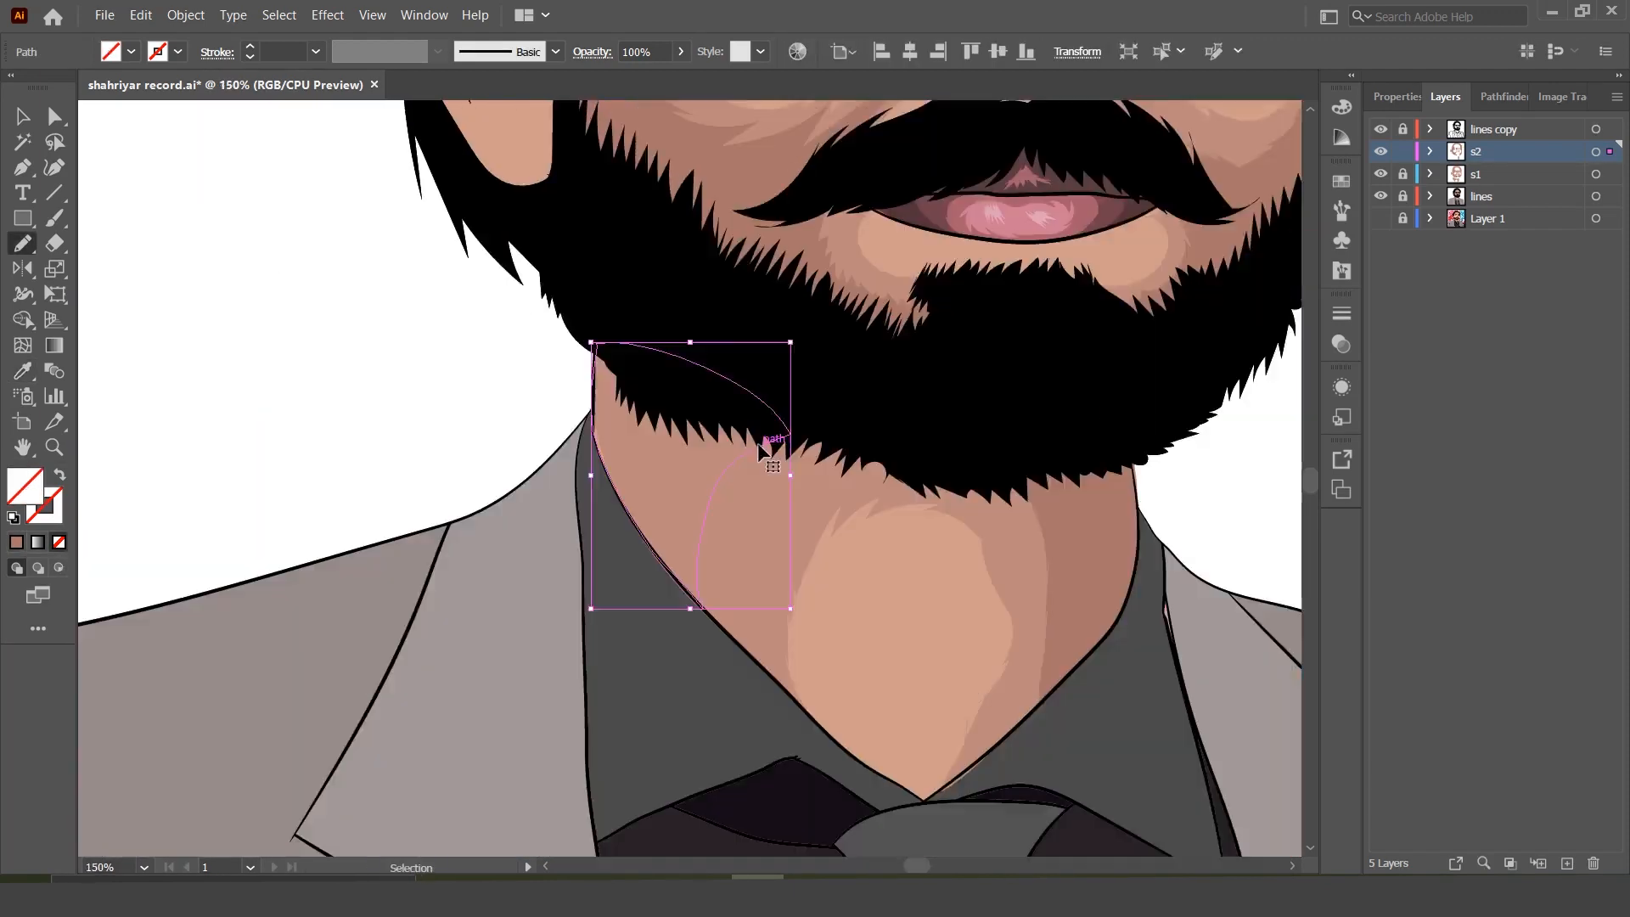
key(i)
click(772, 448)
key(ctrl+minus)
key(ctrl+minus)
key(ctrl+minus)
ctrl+click(840, 662)
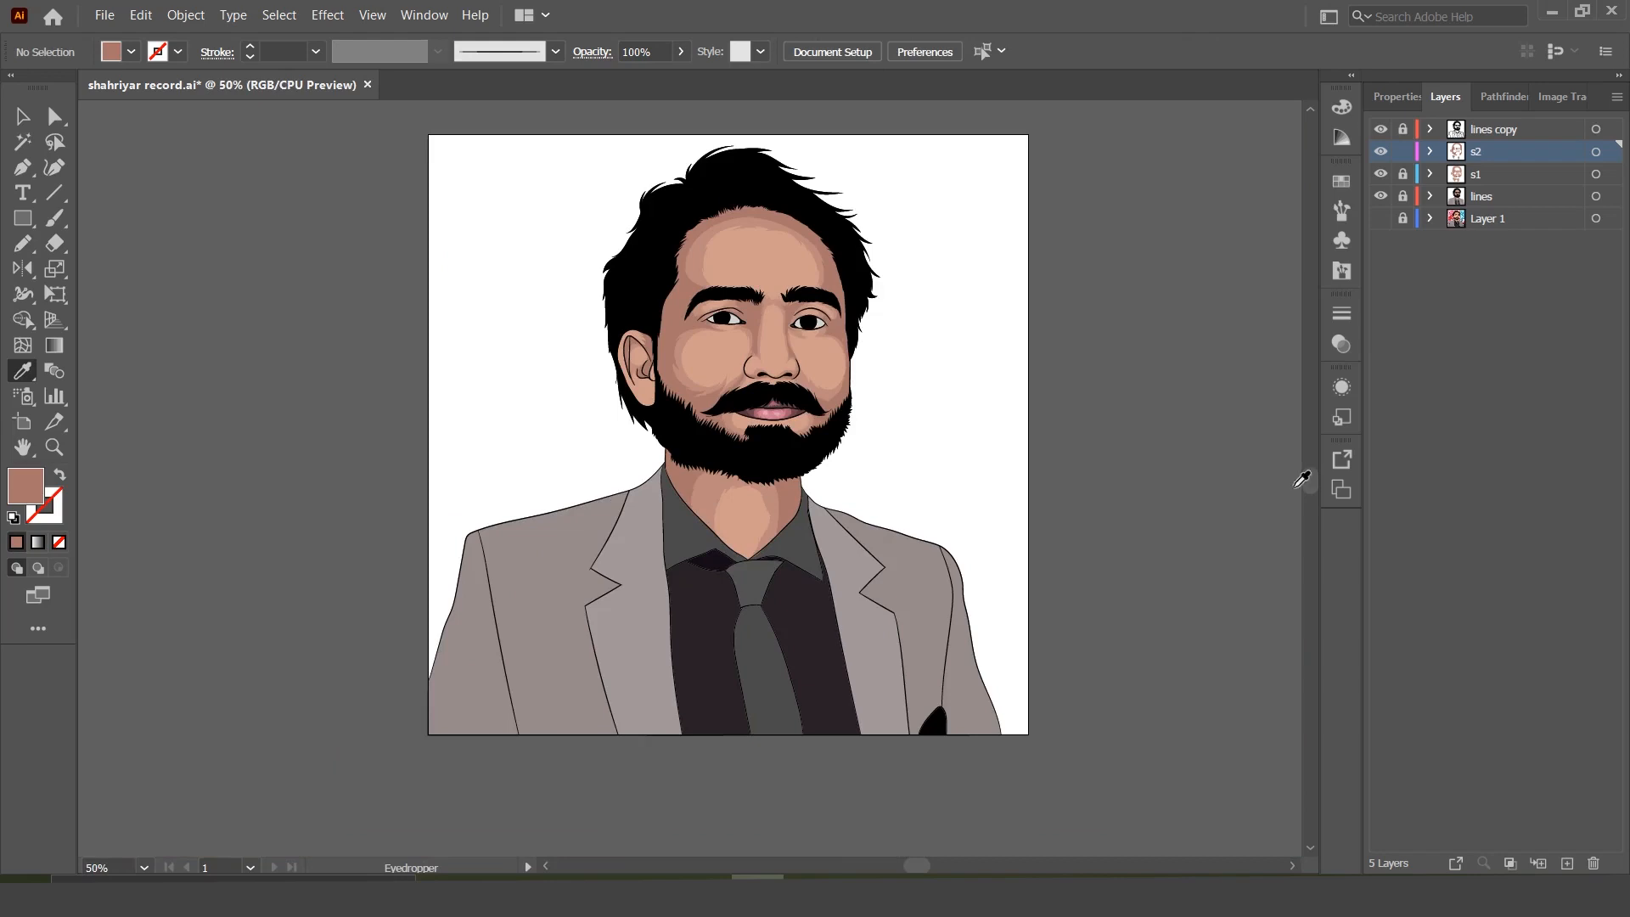
Step: Examine the deeper shadow around the forehead and left cheek, both close up and as part of the whole portrait
scroll(1109, 710, up, 5)
key(n)
key(ctrl+plus)
key(ctrl+plus)
key(ctrl+plus)
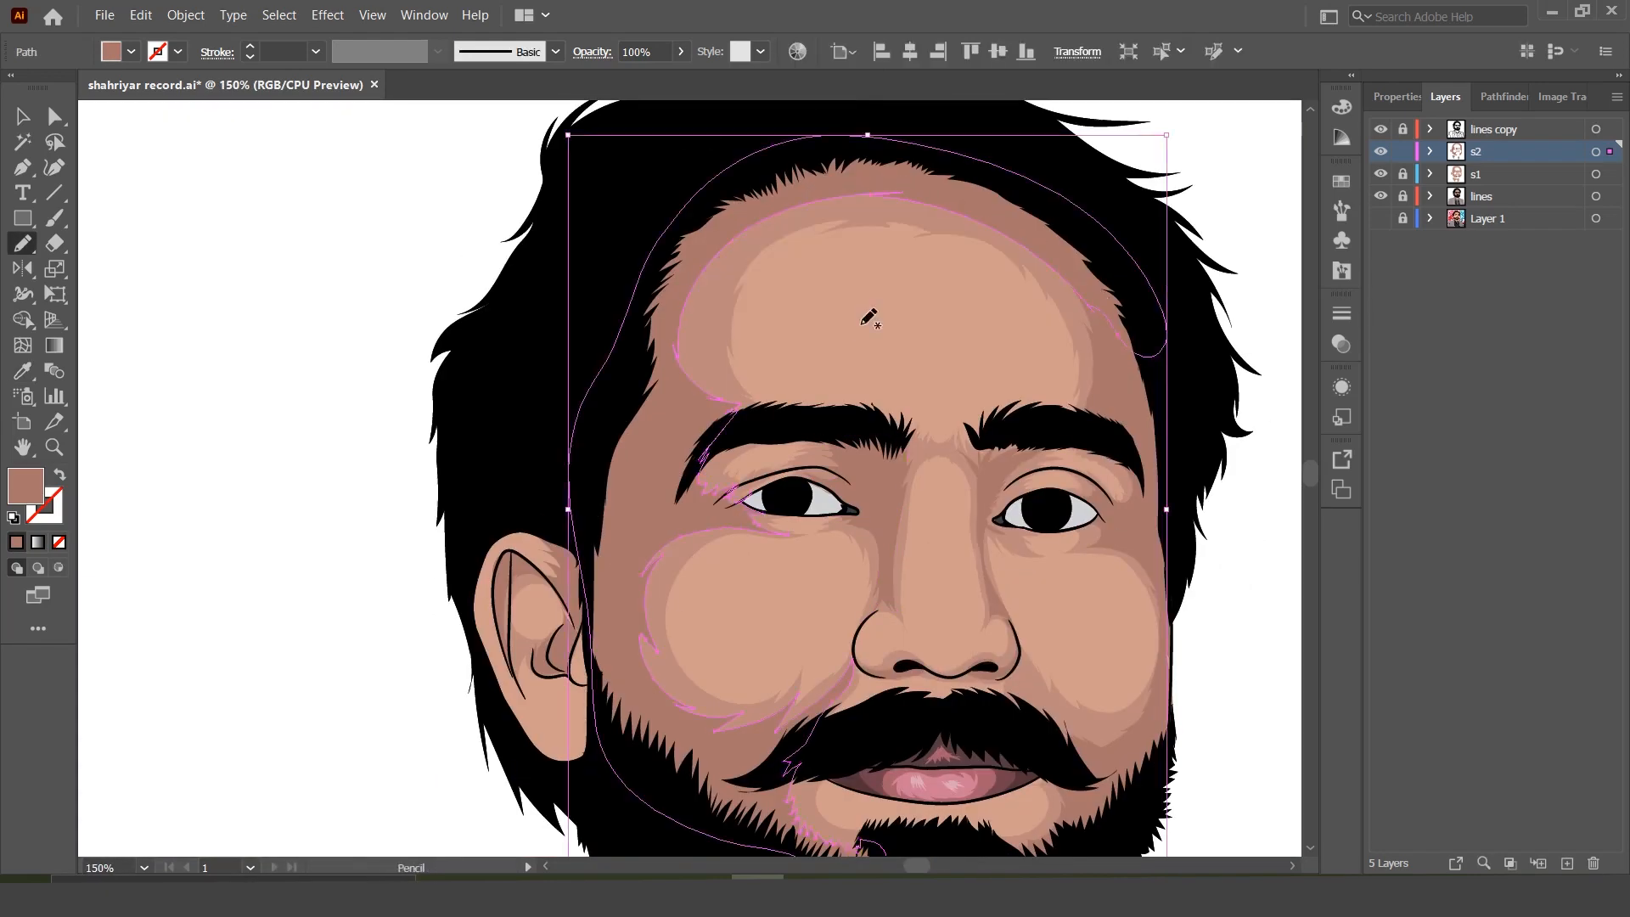
ctrl+click(707, 287)
key(ctrl+minus)
key(ctrl+minus)
key(ctrl+plus)
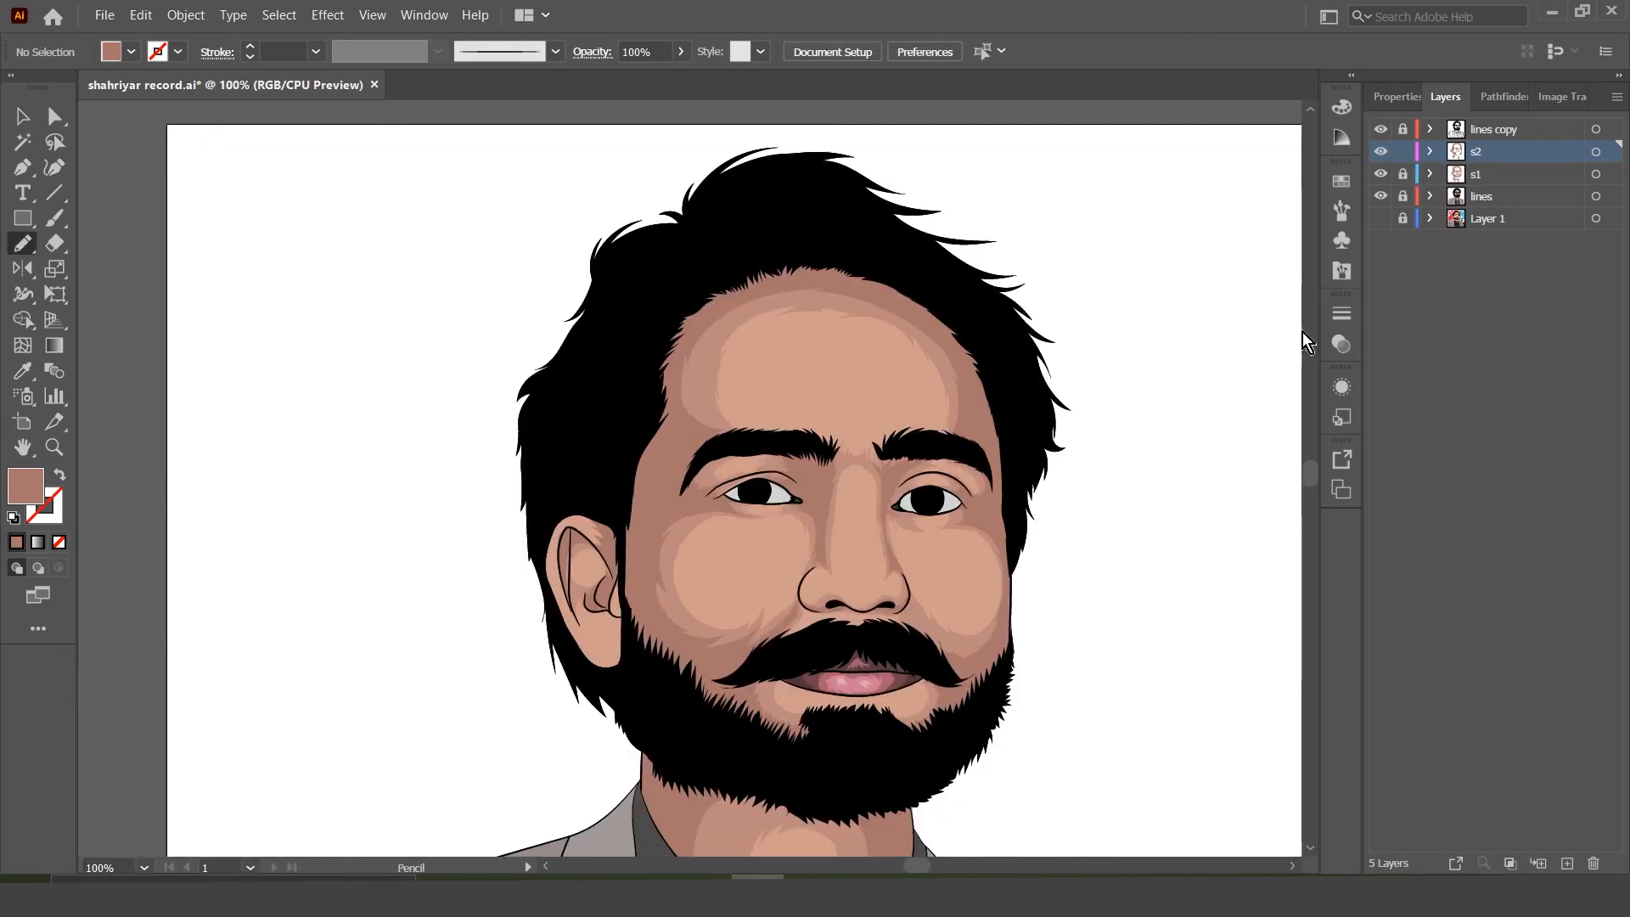
key(ctrl+plus)
key(ctrl+plus)
key(ctrl+minus)
key(ctrl+minus)
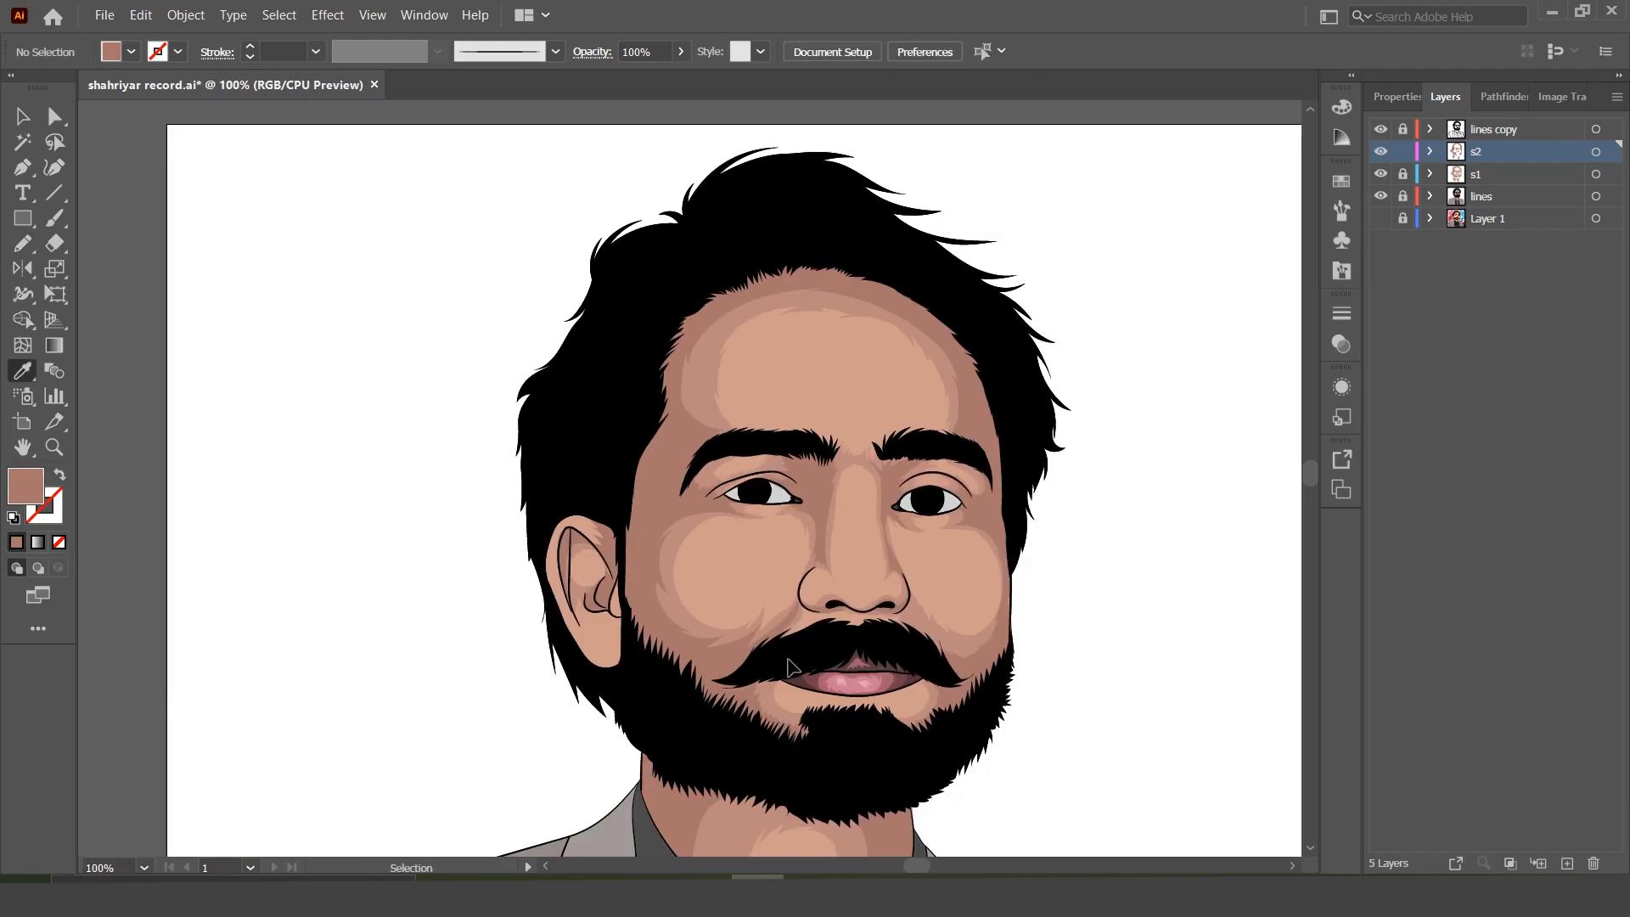
ctrl+click(673, 497)
key(ctrl+shift+a)
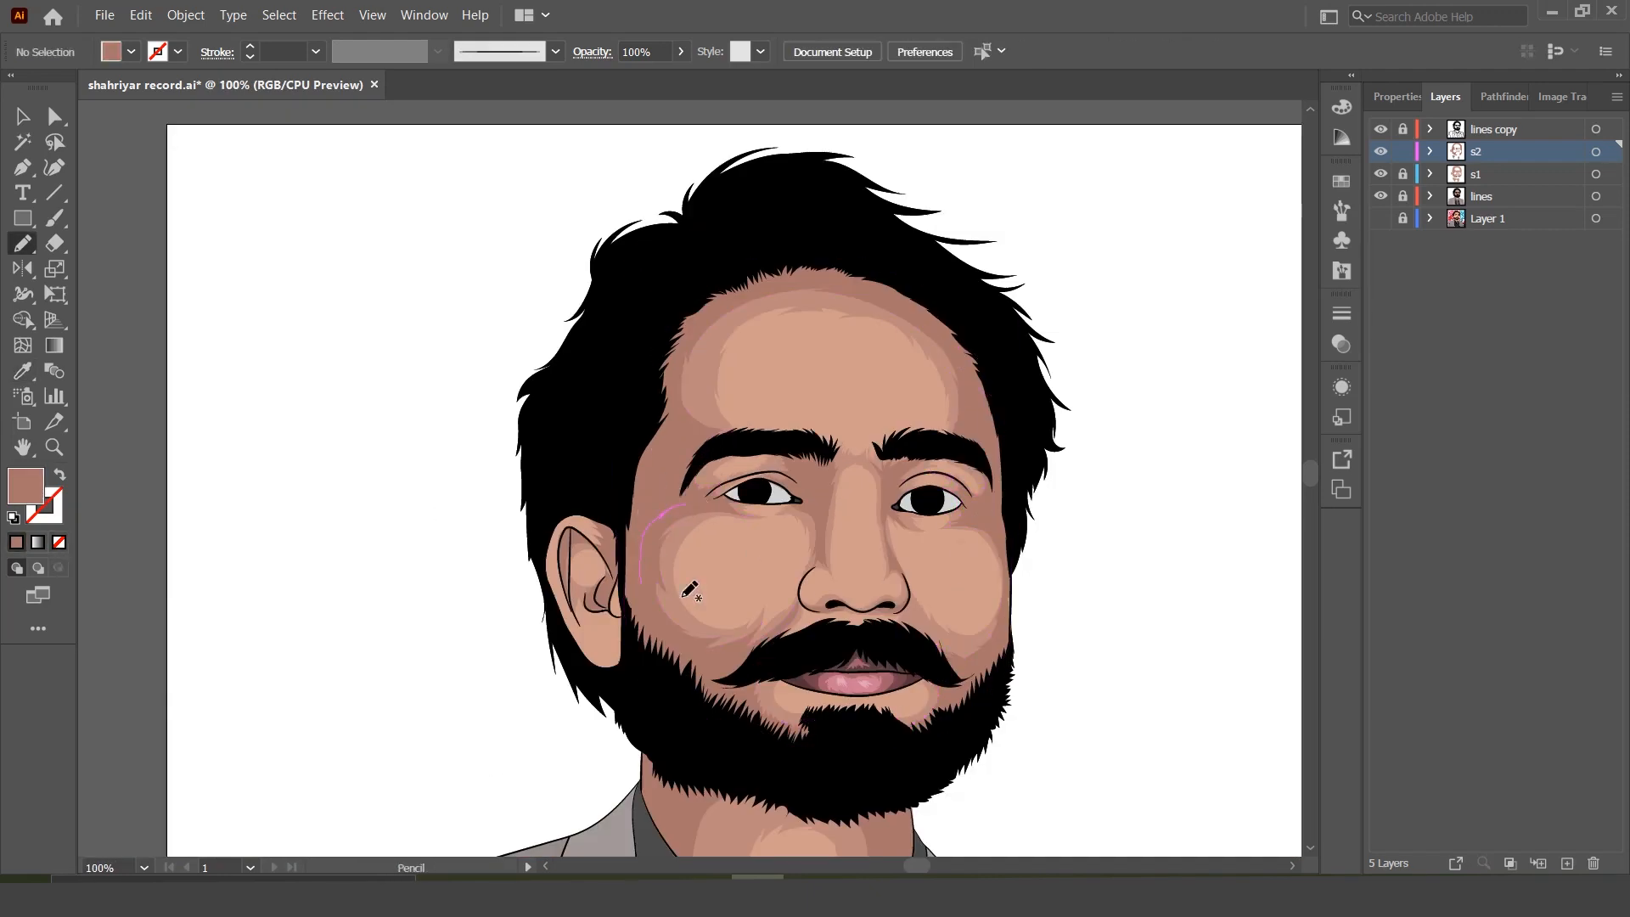
Step: Add a new layer named s3 above s2 and lock s2
key(ctrl+l)
key(v)
key(ctrl+plus)
Step: Trace a darkest shadow outline on s3 down the left temple, along the beard's upper edge to the chin, and close it through the beard
mouse_move(649, 248)
mouse_down()
mouse_move(685, 247)
mouse_move(613, 586)
mouse_up()
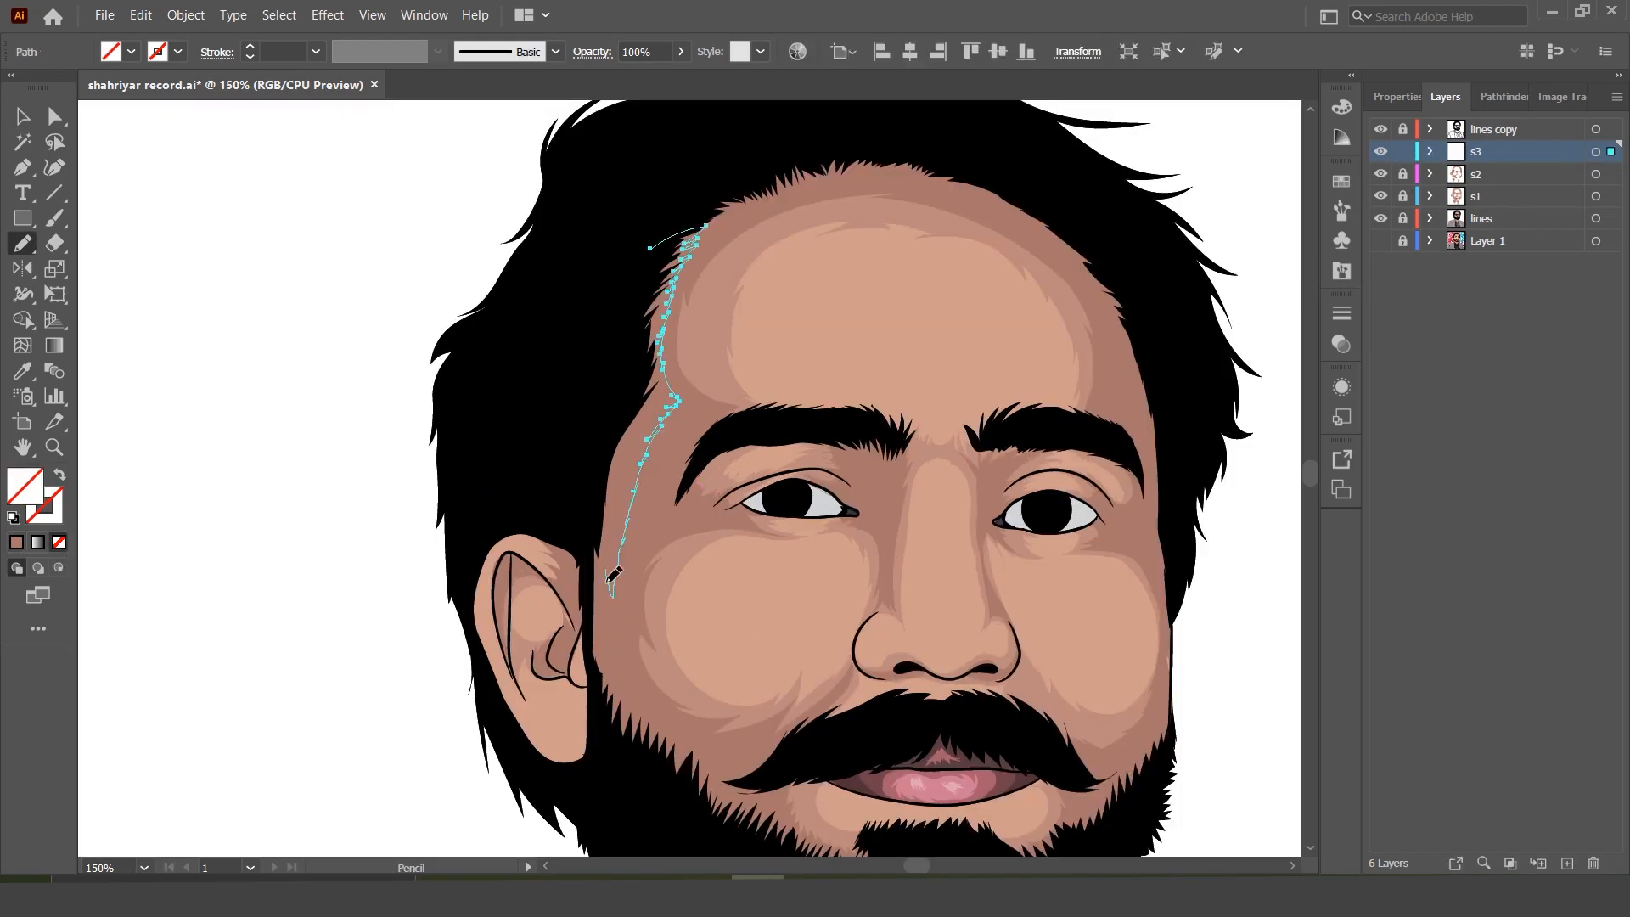
drag(830, 844, 863, 448)
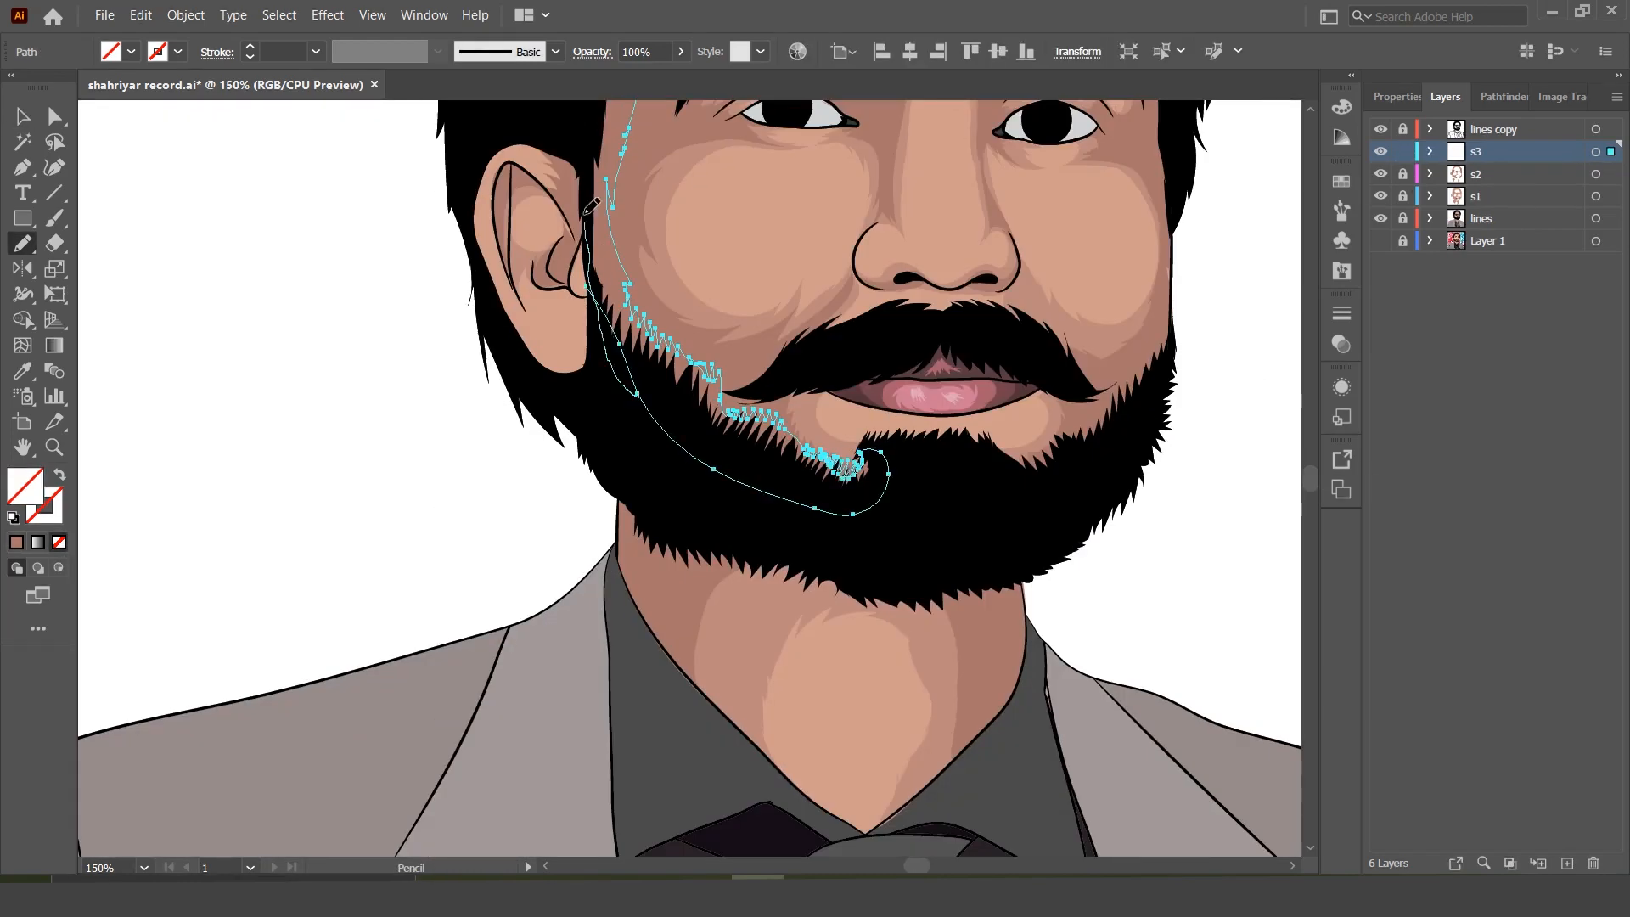
drag(586, 212, 663, 239)
Step: Fill the new s3 shape with a darker brown based on the sampled skin shadow colour
key(i)
click(654, 280)
double_click(24, 485)
click(1007, 410)
click(1412, 284)
ctrl+click(1231, 679)
key(ctrl+minus)
key(ctrl+minus)
key(ctrl+minus)
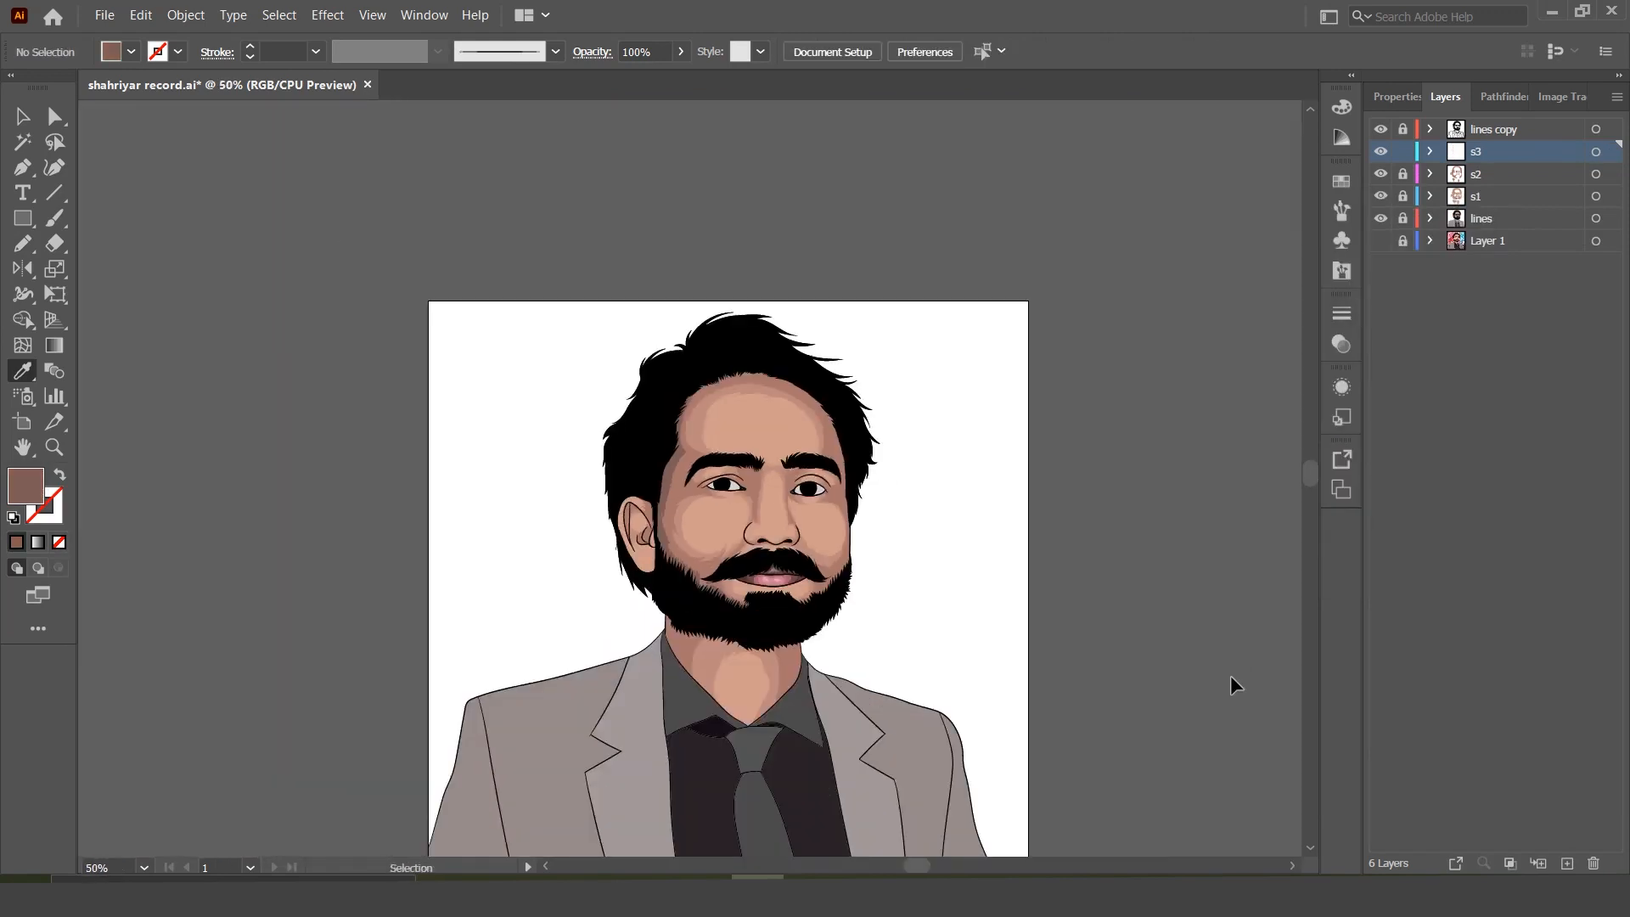
Step: Redraw the inner edge of the darkest shadow at the left temple with the Pencil tool
key(n)
key(ctrl+plus)
key(ctrl+plus)
ctrl+click(671, 450)
drag(670, 419, 684, 509)
ctrl+click(516, 561)
ctrl+click(666, 458)
drag(669, 416, 686, 518)
ctrl+click(556, 647)
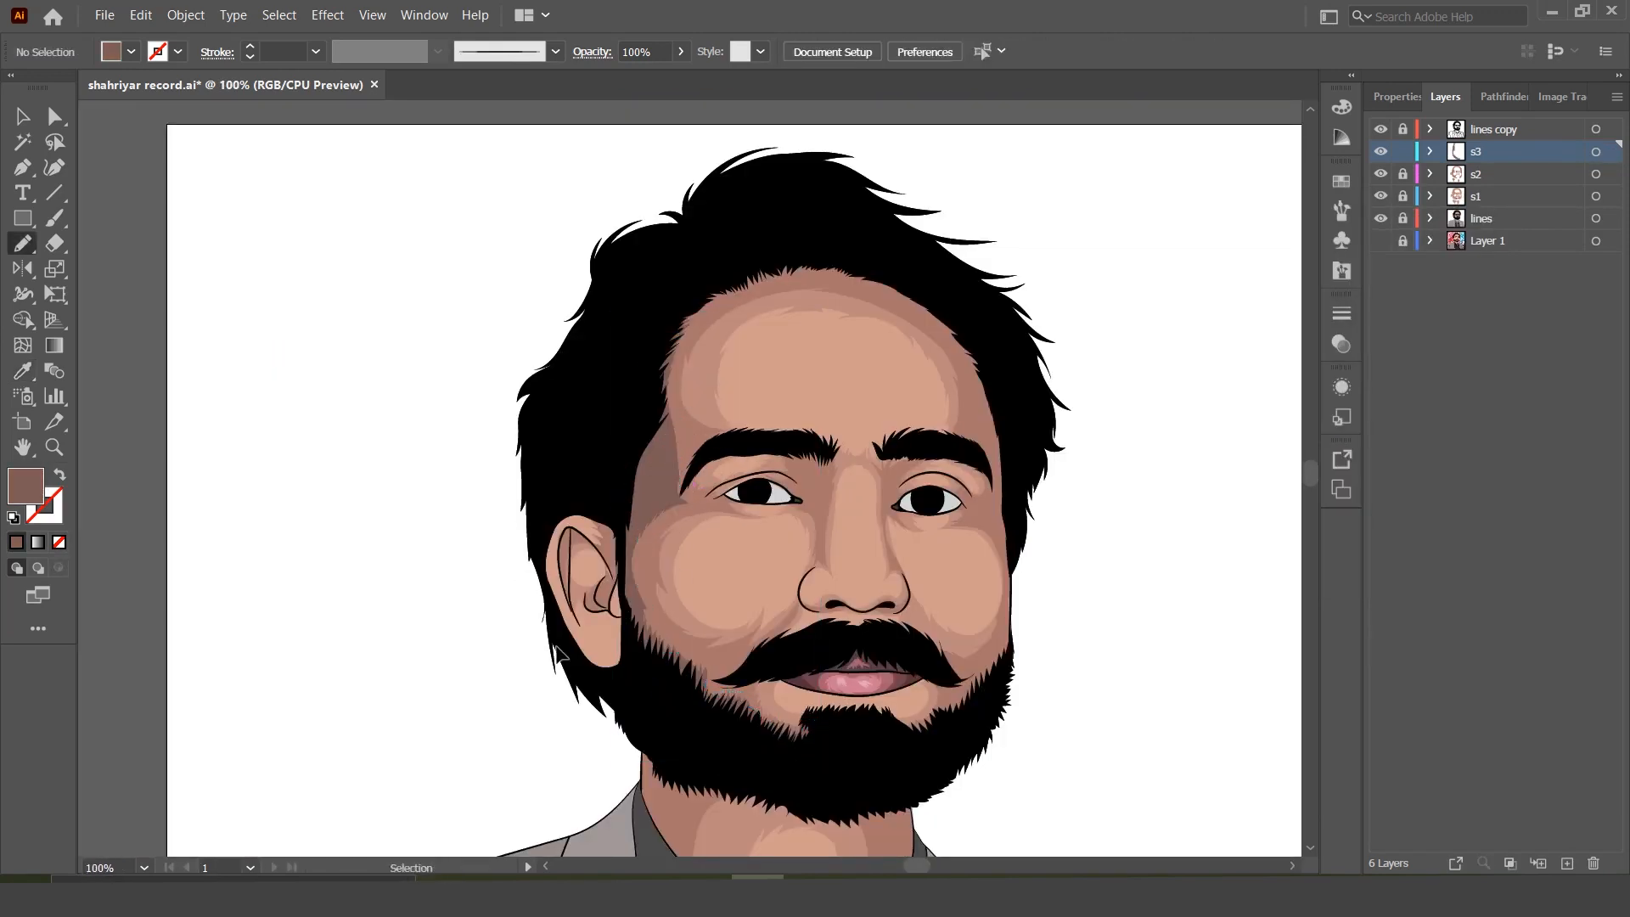
Step: Add a spiky darkest shadow along the forehead hairline and down the temple
mouse_move(872, 276)
mouse_down()
mouse_move(955, 382)
mouse_move(985, 492)
mouse_move(1029, 556)
mouse_move(677, 441)
mouse_up()
ctrl+click(418, 502)
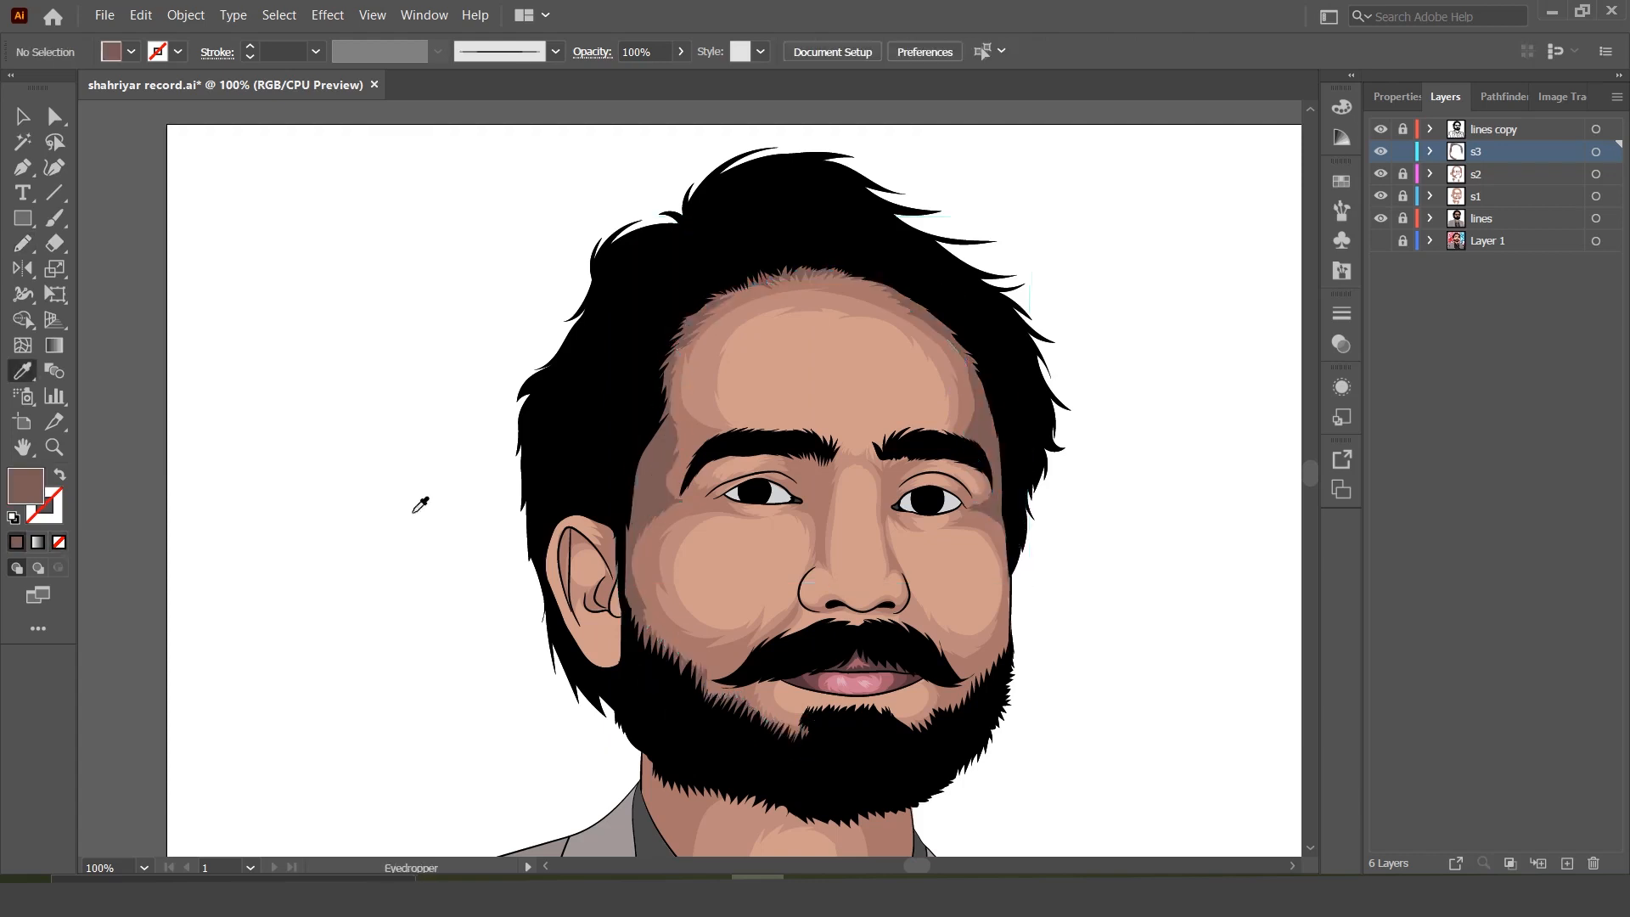
key(ctrl+minus)
key(ctrl+minus)
Step: Draw a darkest shadow from the outer corner of the right eye down the right cheek's edge to the beard, filled with the s3 brown
key(ctrl+plus)
key(ctrl+plus)
key(ctrl+plus)
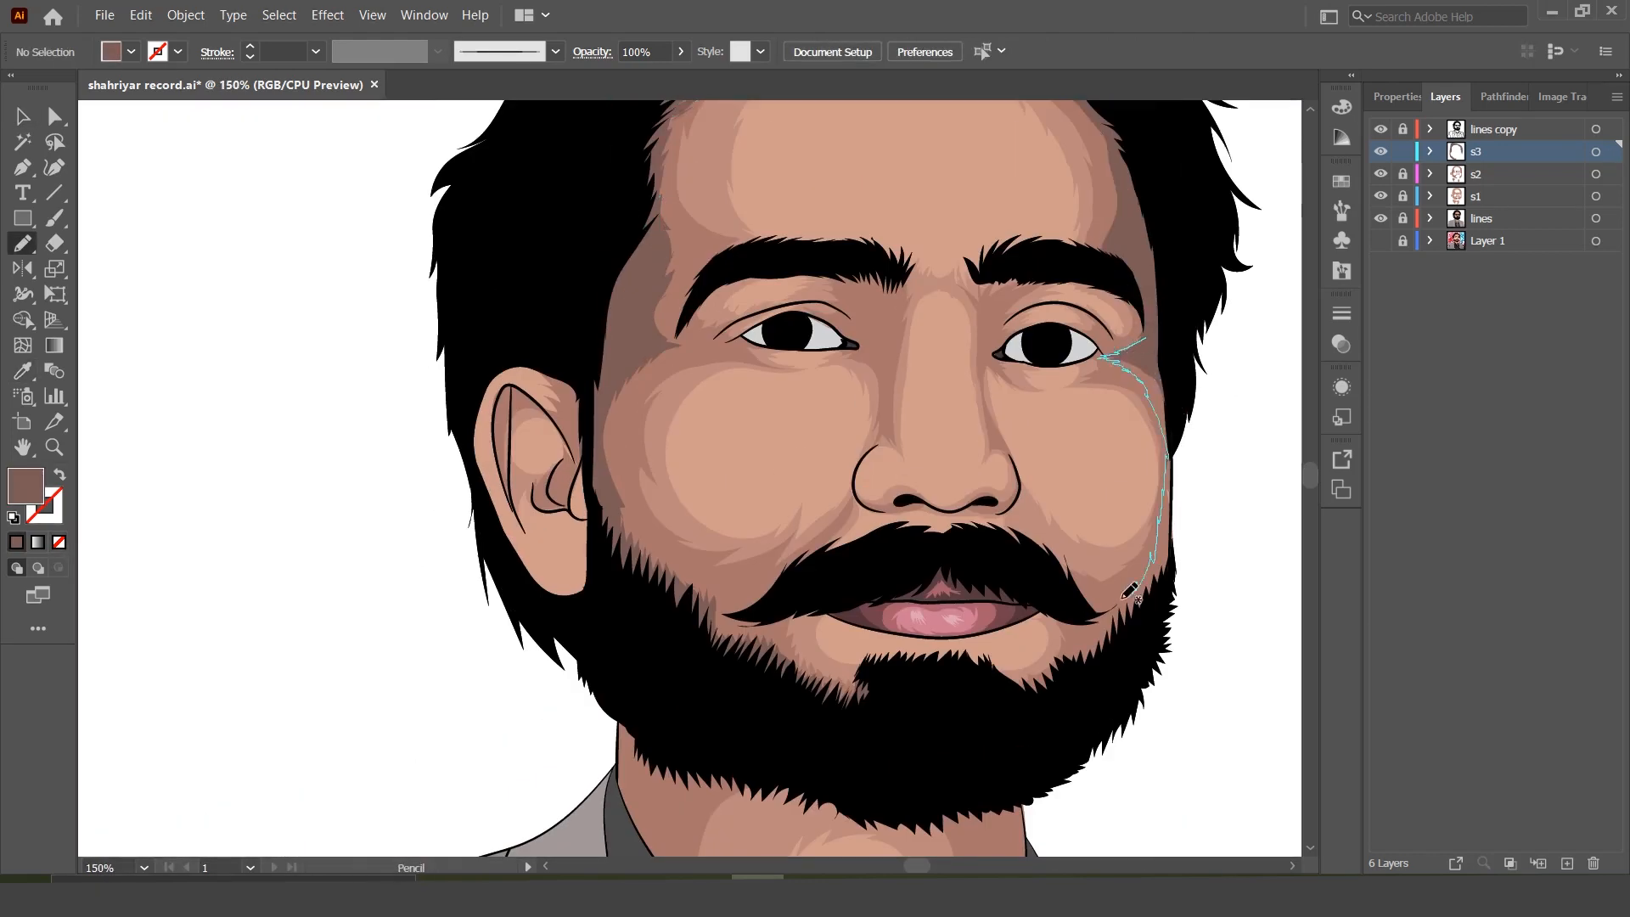
drag(1163, 325, 1145, 338)
key(i)
click(1185, 382)
key(ctrl+z)
ctrl+click(1208, 506)
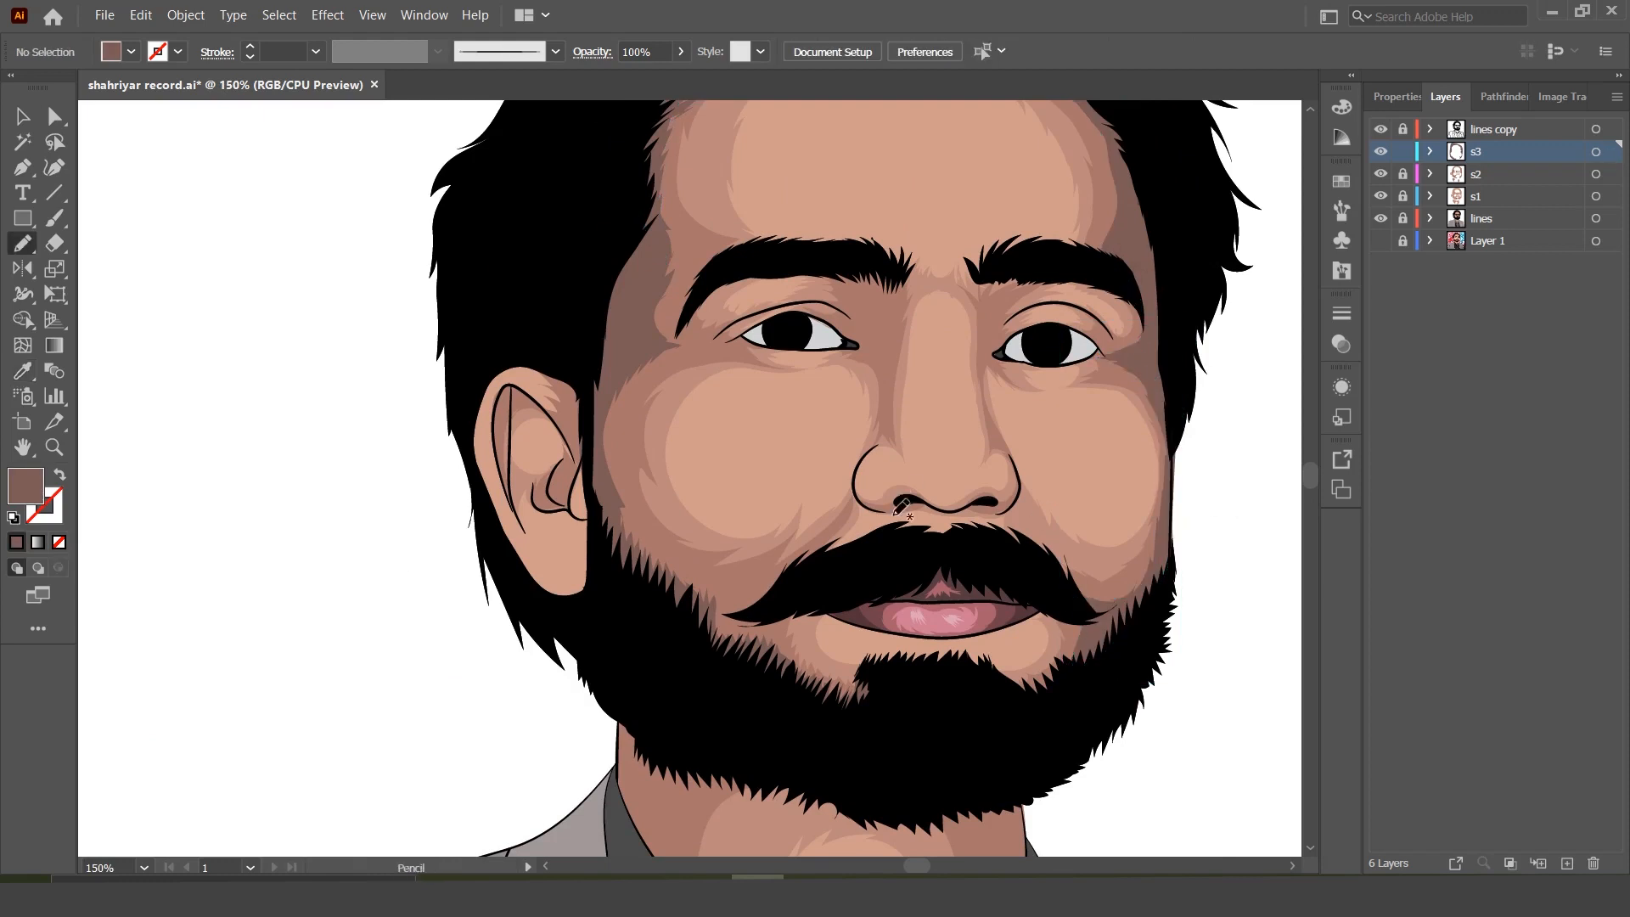
Step: Add small darkest shadows under the nose at both nostrils, filled with the s3 brown
key(i)
click(1133, 372)
ctrl+click(1059, 429)
mouse_move(928, 501)
mouse_down()
mouse_move(905, 507)
mouse_move(995, 503)
mouse_up()
key(n)
key(i)
click(1133, 372)
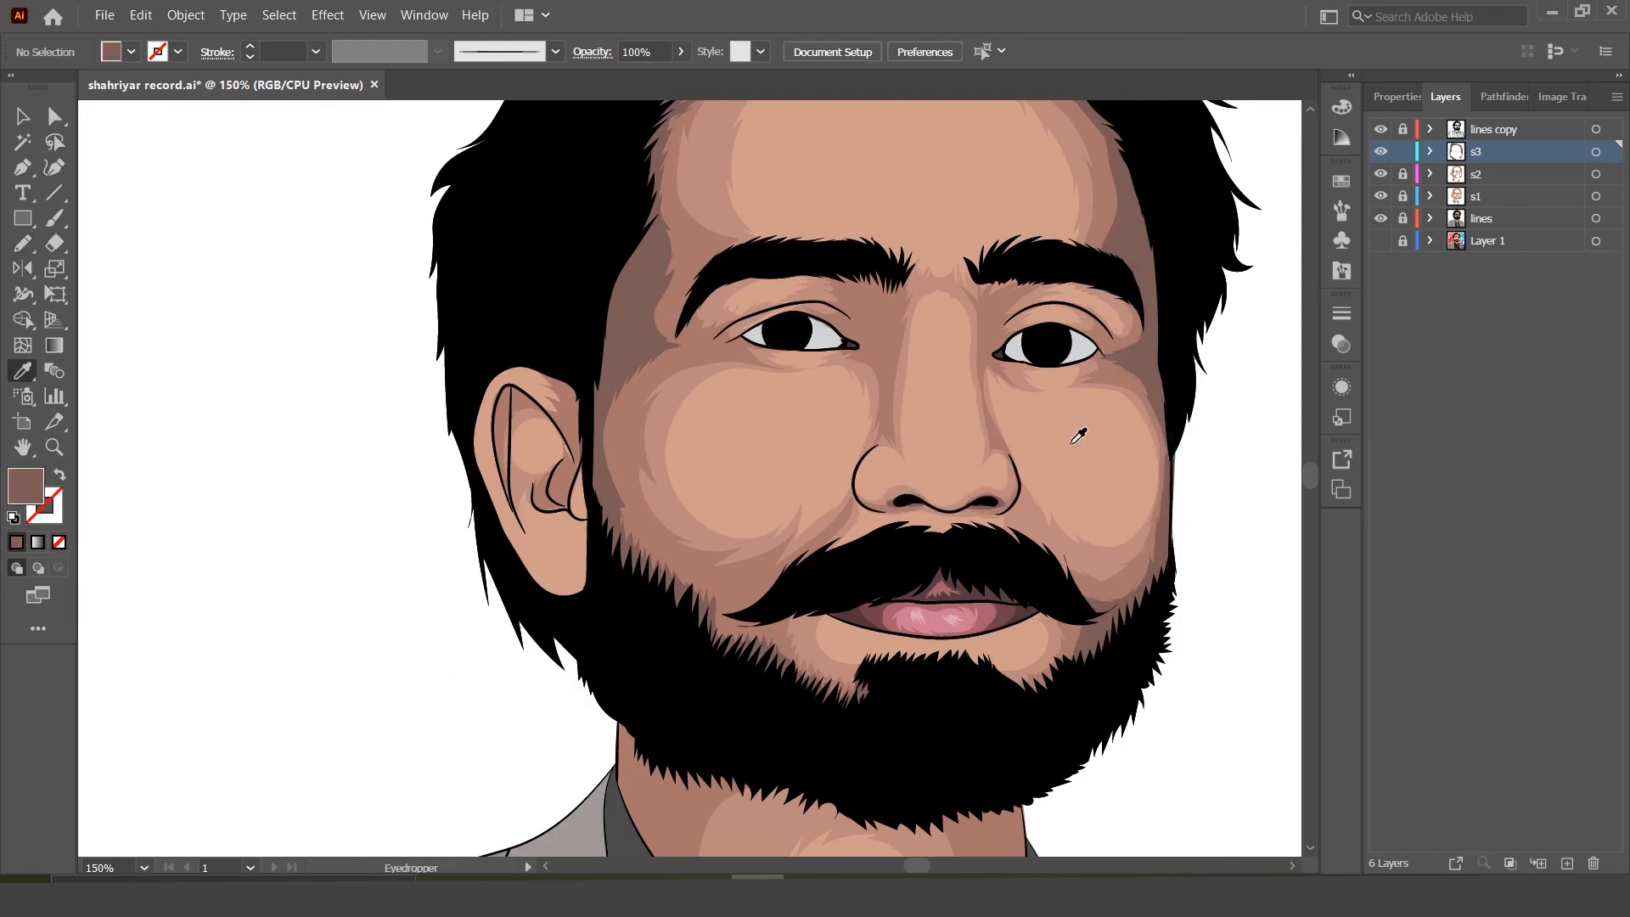
Step: Try to add a darkest shadow around the left wing of the nose
drag(857, 471, 903, 459)
key(i)
click(888, 429)
ctrl+click(1041, 429)
key(ctrl+z)
key(ctrl+z)
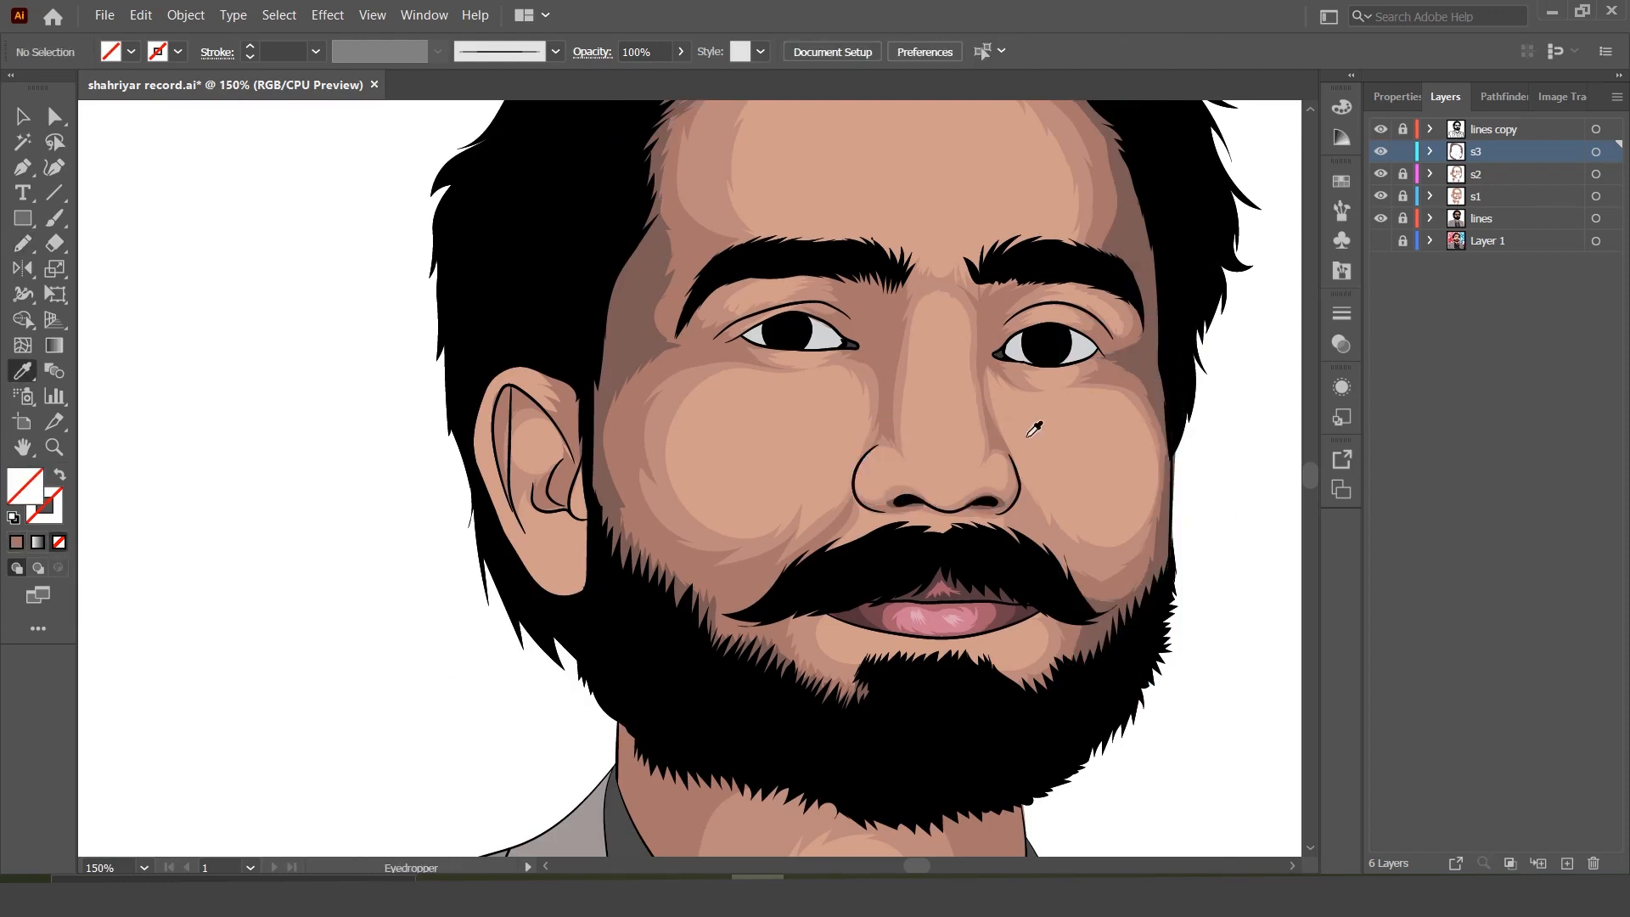
Step: Draw a darkest shadow on the right edge of the neck under the beard and fill it with the s3 brown
key(n)
scroll(1231, 399, up, 3)
drag(1308, 478, 1308, 488)
drag(1022, 484, 1022, 470)
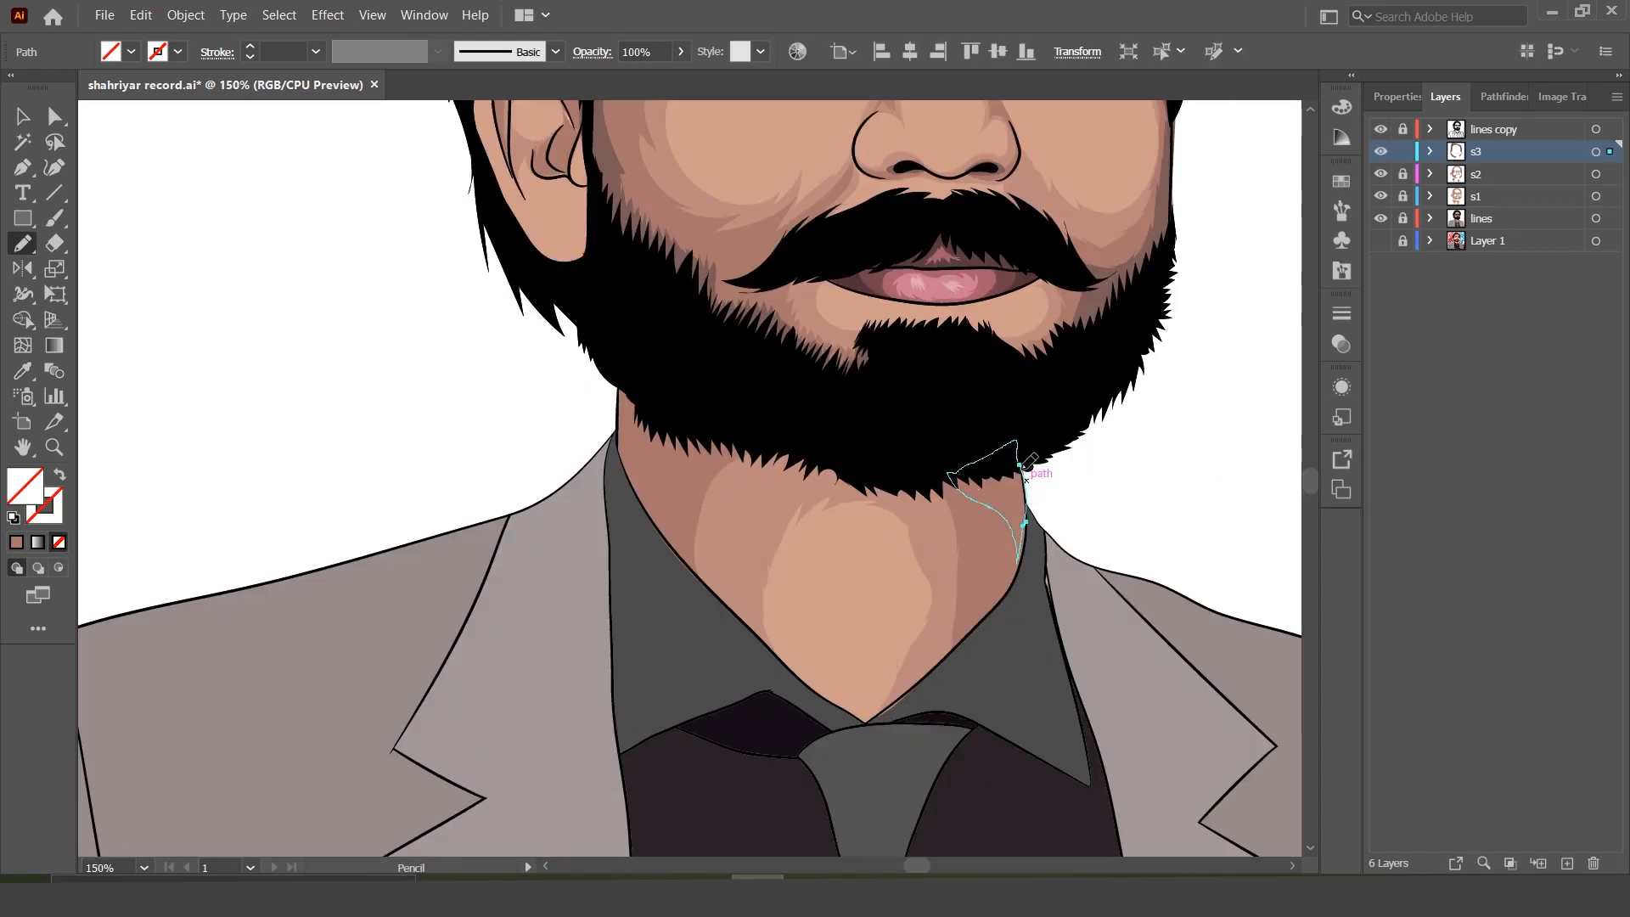
key(i)
click(1108, 310)
ctrl+click(907, 585)
Step: Draw a narrow darkest shadow down the left edge of the neck from the beard to the collar
key(ctrl+=)
key(ctrl+=)
key(ctrl+=)
mouse_move(634, 362)
mouse_down()
mouse_move(619, 379)
mouse_move(705, 638)
mouse_up()
key(ctrl+z)
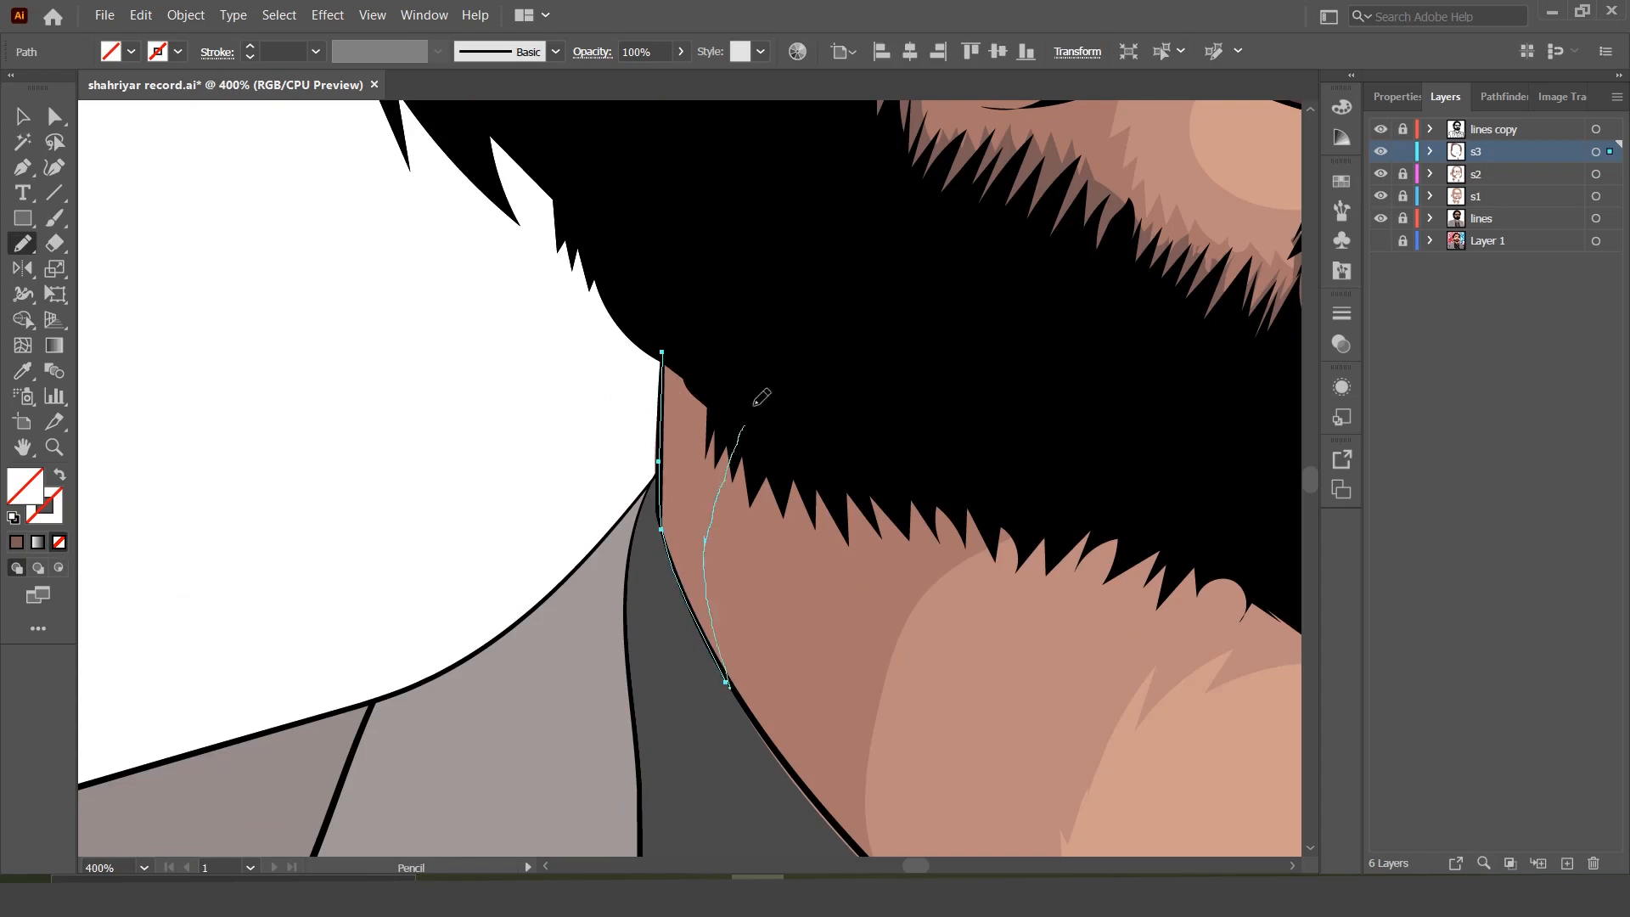
drag(761, 396, 663, 355)
key(ctrl+0)
key(ctrl+shift+a)
key(ctrl+minus)
Step: Draw a darkest shadow between the left eye's inner corner and the nose bridge, filled with the brown sampled from the temple
scroll(1031, 433, up, 4)
scroll(1031, 434, up, 5)
mouse_move(1052, 511)
mouse_down()
mouse_move(1018, 595)
mouse_move(1007, 554)
mouse_move(1055, 512)
mouse_up()
key(i)
click(696, 560)
key(ctrl+minus)
key(ctrl+minus)
Step: Add a darkest shadow below the inner end of the right eyebrow and fill it with the s3 brown
key(n)
key(ctrl+plus)
key(ctrl+plus)
scroll(866, 771, right, 5)
mouse_move(697, 509)
mouse_down()
mouse_move(672, 562)
mouse_move(698, 510)
mouse_up()
key(i)
click(523, 552)
ctrl+click(585, 367)
key(ctrl+minus)
key(ctrl+minus)
key(ctrl+minus)
Step: Draw a spiky darkest shadow at the outer corner of the left eye and fill it with the s3 brown
key(ctrl+plus)
key(ctrl+plus)
key(ctrl+plus)
key(n)
mouse_move(333, 540)
mouse_down()
mouse_move(339, 580)
mouse_move(231, 573)
mouse_move(333, 539)
mouse_up()
key(i)
click(508, 552)
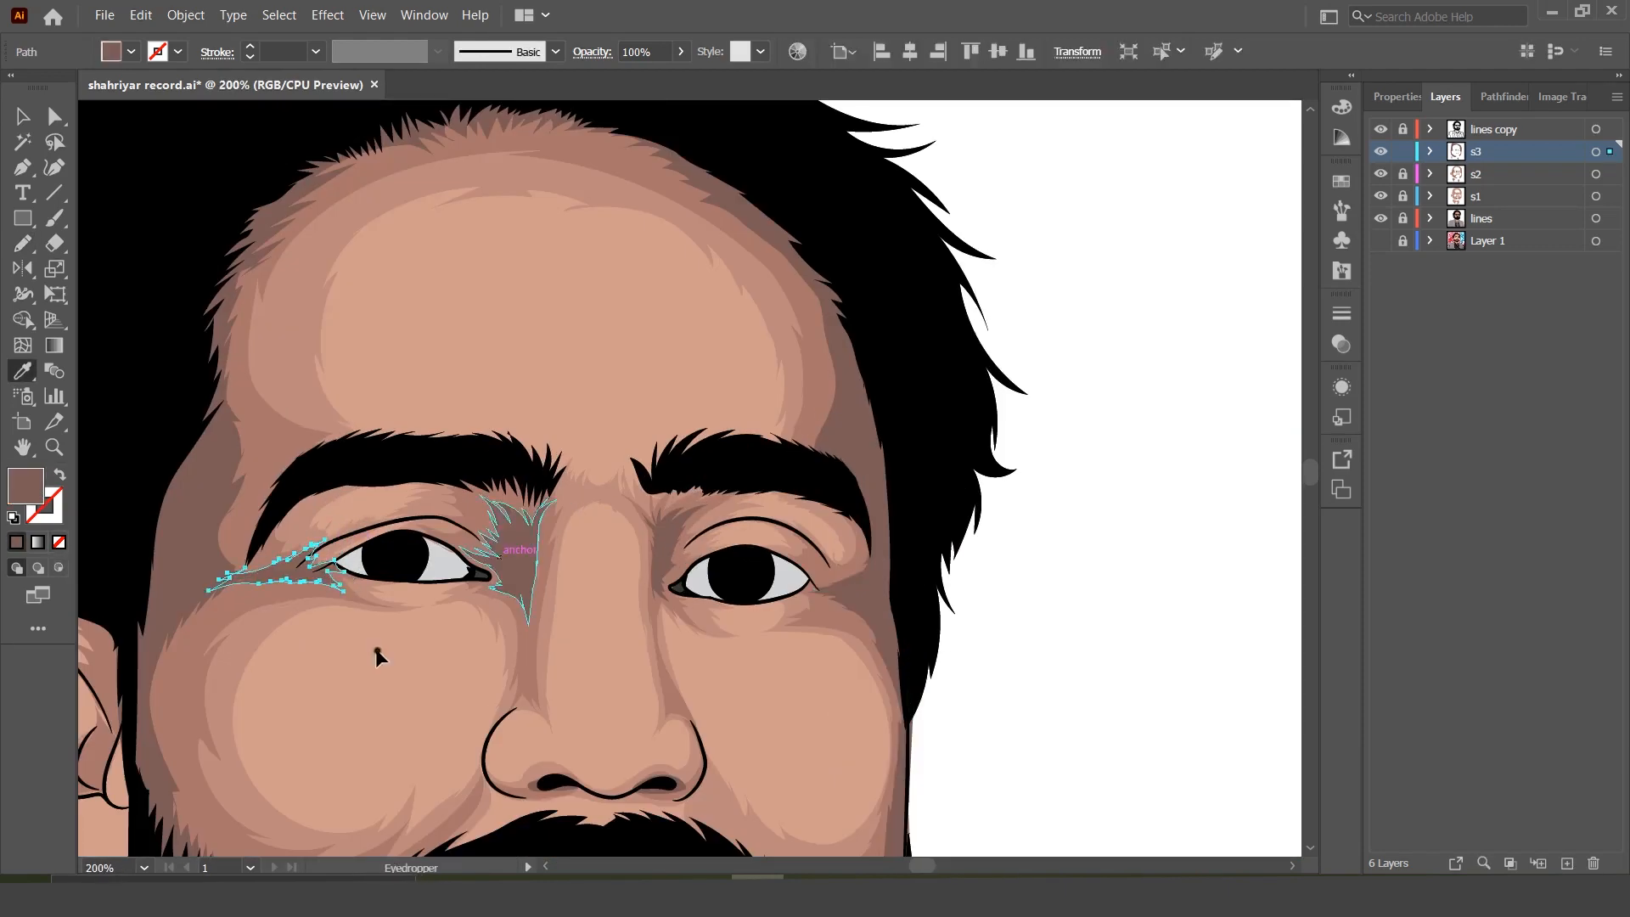
ctrl+click(379, 655)
Step: Draw a thin darkest shadow along the right eye's upper eyelid crease and fill it with the s3 brown
key(ctrl+minus)
key(ctrl+minus)
key(ctrl+minus)
key(ctrl+plus)
key(ctrl+plus)
key(ctrl+plus)
key(ctrl+plus)
key(n)
drag(737, 543, 872, 588)
key(i)
click(933, 661)
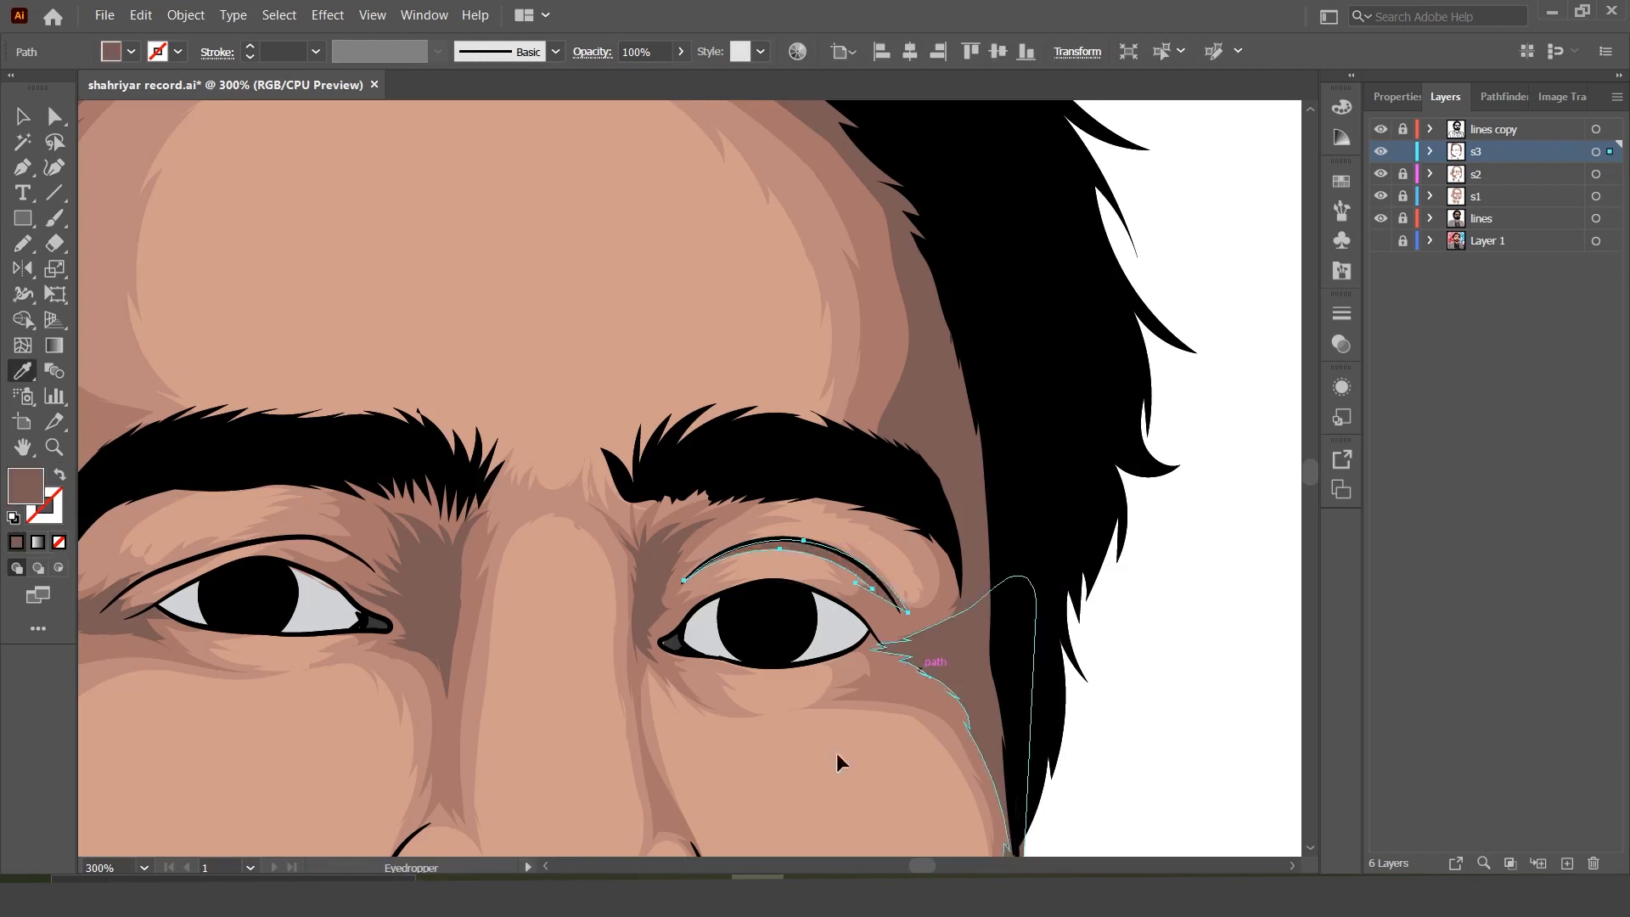
Step: Draw a thin darkest shadow along the left eye's upper eyelid crease and fill it with the s3 brown
ctrl+click(837, 759)
key(ctrl+minus)
key(ctrl+minus)
key(n)
drag(448, 515, 401, 543)
key(i)
click(556, 535)
ctrl+click(1093, 409)
Step: Draw a small darkest shadow beside the right eye's outer corner and fill it with the s3 brown
key(ctrl+plus)
key(ctrl+plus)
key(n)
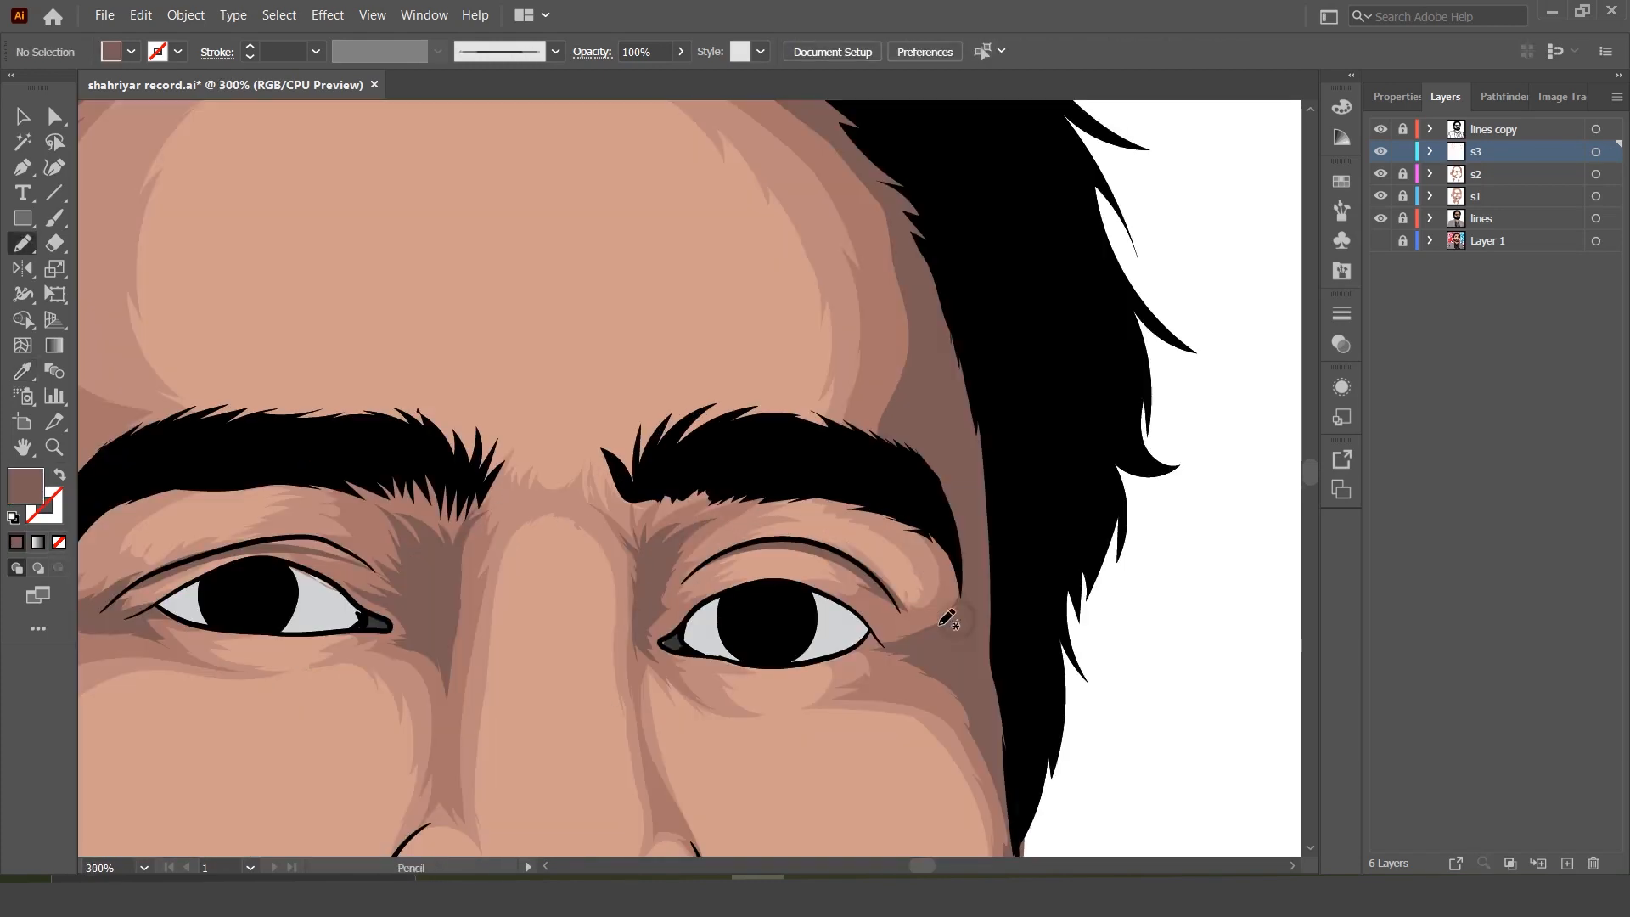
drag(905, 666, 958, 621)
key(i)
click(968, 658)
ctrl+click(640, 316)
Step: Select the darkest shadow on the left temple and redraw part of its edge along the side of the face
key(ctrl+minus)
key(ctrl+minus)
key(ctrl+minus)
key(ctrl+minus)
key(n)
ctrl+click(526, 514)
key(ctrl+plus)
key(ctrl+plus)
key(ctrl+plus)
drag(557, 440, 624, 710)
ctrl+click(308, 706)
Step: Inspect the left cheek's shadow shapes on s2 with s3 locked, and return to editing s3
key(ctrl+minus)
key(ctrl+minus)
key(ctrl+minus)
key(ctrl+plus)
key(ctrl+plus)
click(1402, 152)
click(1402, 174)
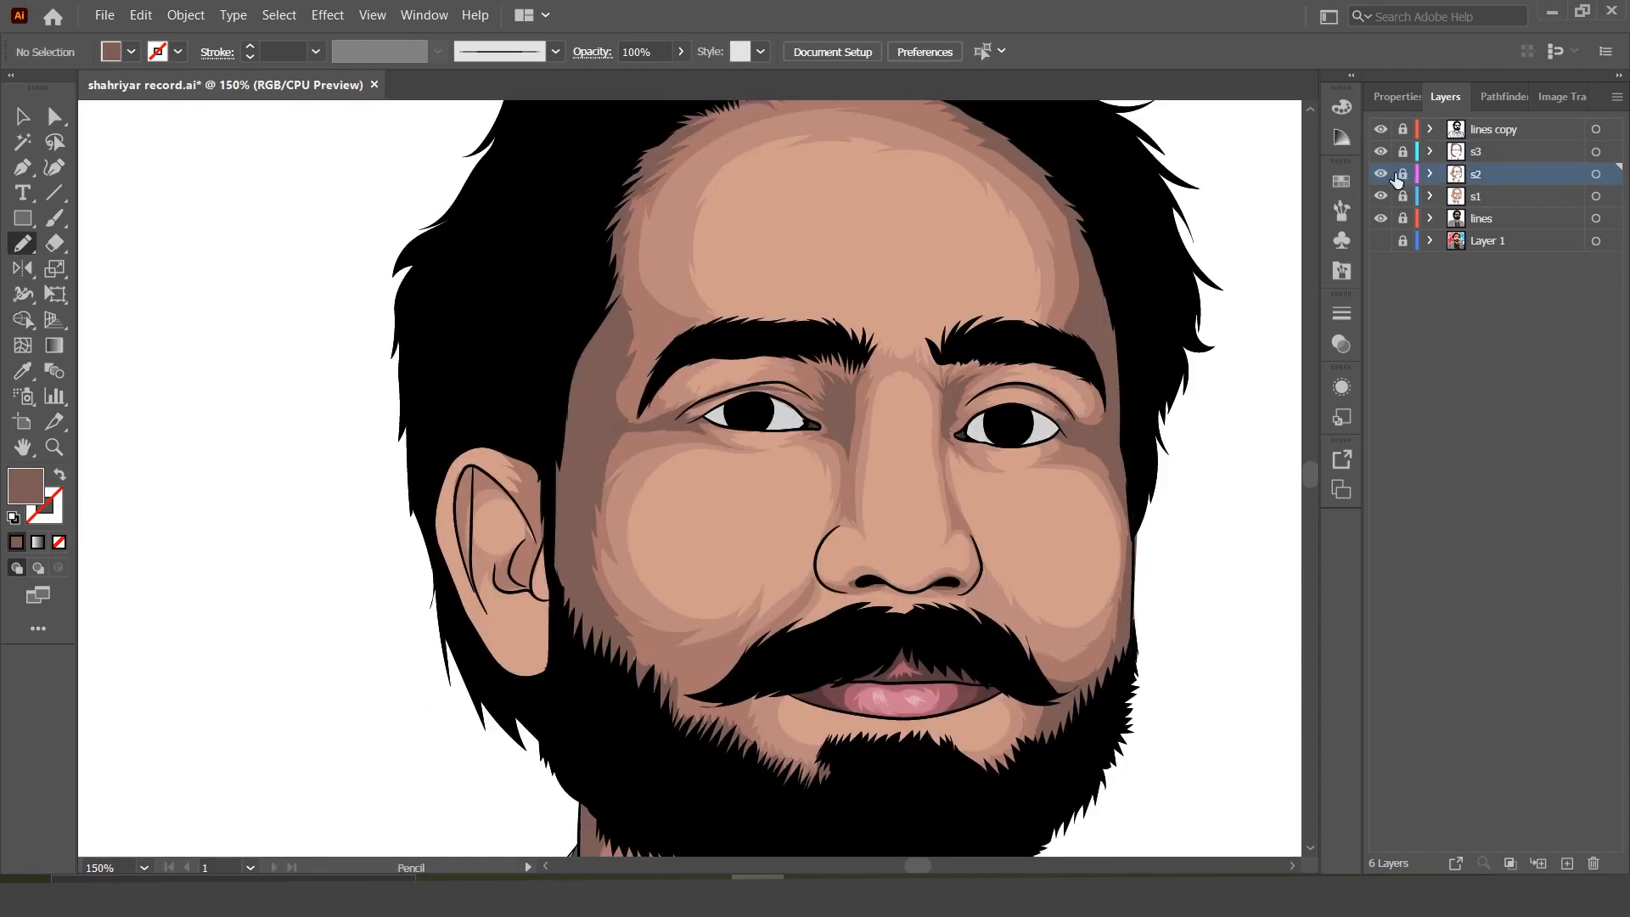
ctrl+click(635, 475)
ctrl+click(727, 608)
key(ctrl+minus)
key(ctrl+plus)
click(1402, 174)
click(1401, 151)
click(1499, 152)
Step: Draw darkest shadows along the inner rim of the ear's upper part and fill them with the s3 brown
key(i)
click(570, 476)
key(n)
drag(466, 483, 475, 579)
key(i)
click(575, 422)
key(n)
drag(460, 516, 464, 501)
ctrl+click(357, 552)
Step: Add darkest shadows in the ear's lower hollow and along its edge beside the sideburn, using the s3 brown
key(n)
drag(513, 550, 531, 588)
key(i)
click(576, 509)
ctrl+click(344, 565)
key(n)
drag(533, 486, 537, 540)
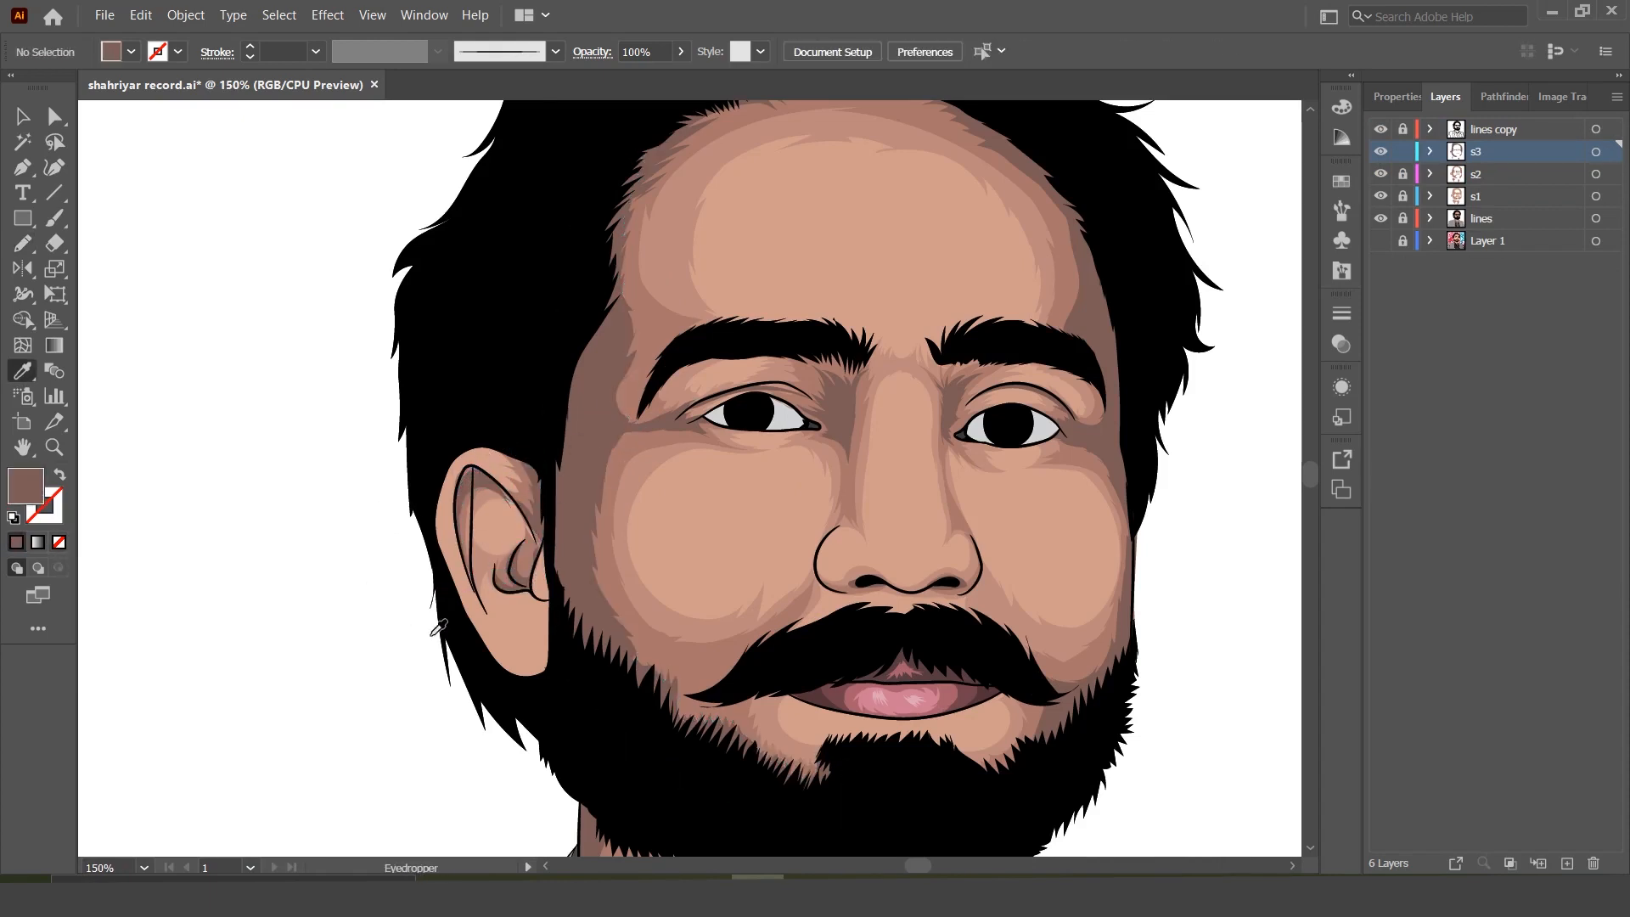
Step: Lock s3 and add a new layer named h1 above it
key(n)
scroll(1310, 483, down, 1)
scroll(1310, 481, up, 2)
click(1402, 151)
click(1567, 863)
double_click(1520, 152)
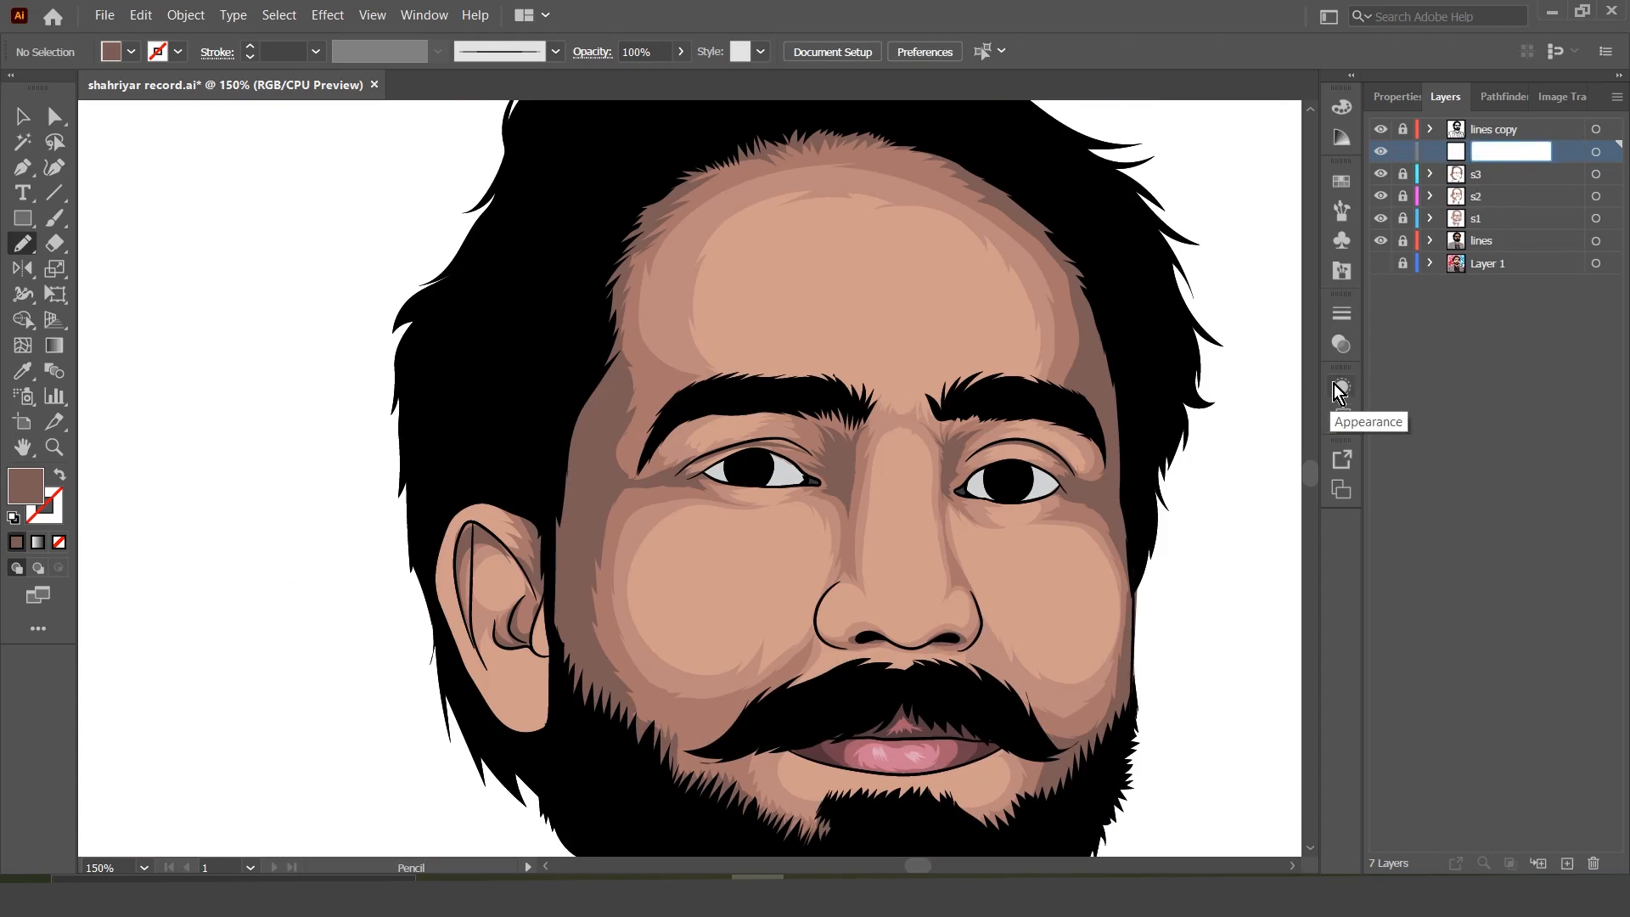
Step: Draw a rounded highlight across the middle of the forehead and fill it with light pink e5a898
drag(1000, 294, 976, 270)
key(ctrl+z)
drag(864, 220, 902, 265)
drag(747, 284, 883, 235)
key(i)
click(849, 297)
double_click(25, 485)
click(1004, 301)
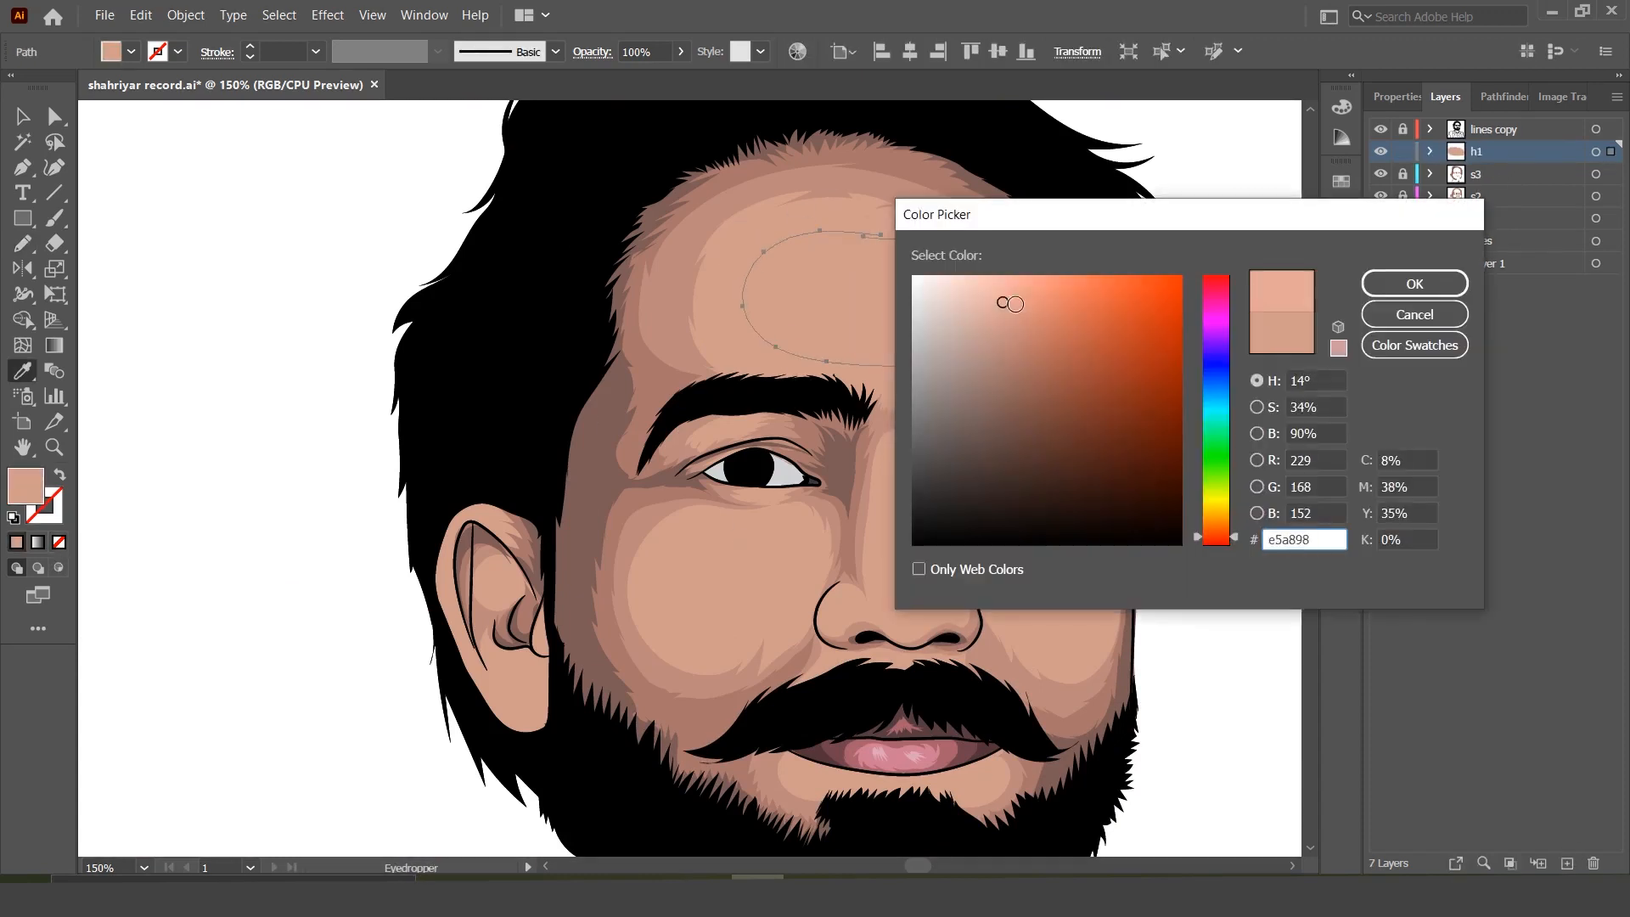
key(Return)
ctrl+click(1138, 724)
Step: Try a spiky-edged highlight on the left cheek
key(ctrl+minus)
key(ctrl+minus)
key(ctrl+minus)
key(ctrl+minus)
key(ctrl+minus)
key(ctrl+1)
mouse_move(713, 505)
mouse_down()
mouse_move(758, 563)
mouse_move(768, 505)
mouse_up()
ctrl+click(773, 599)
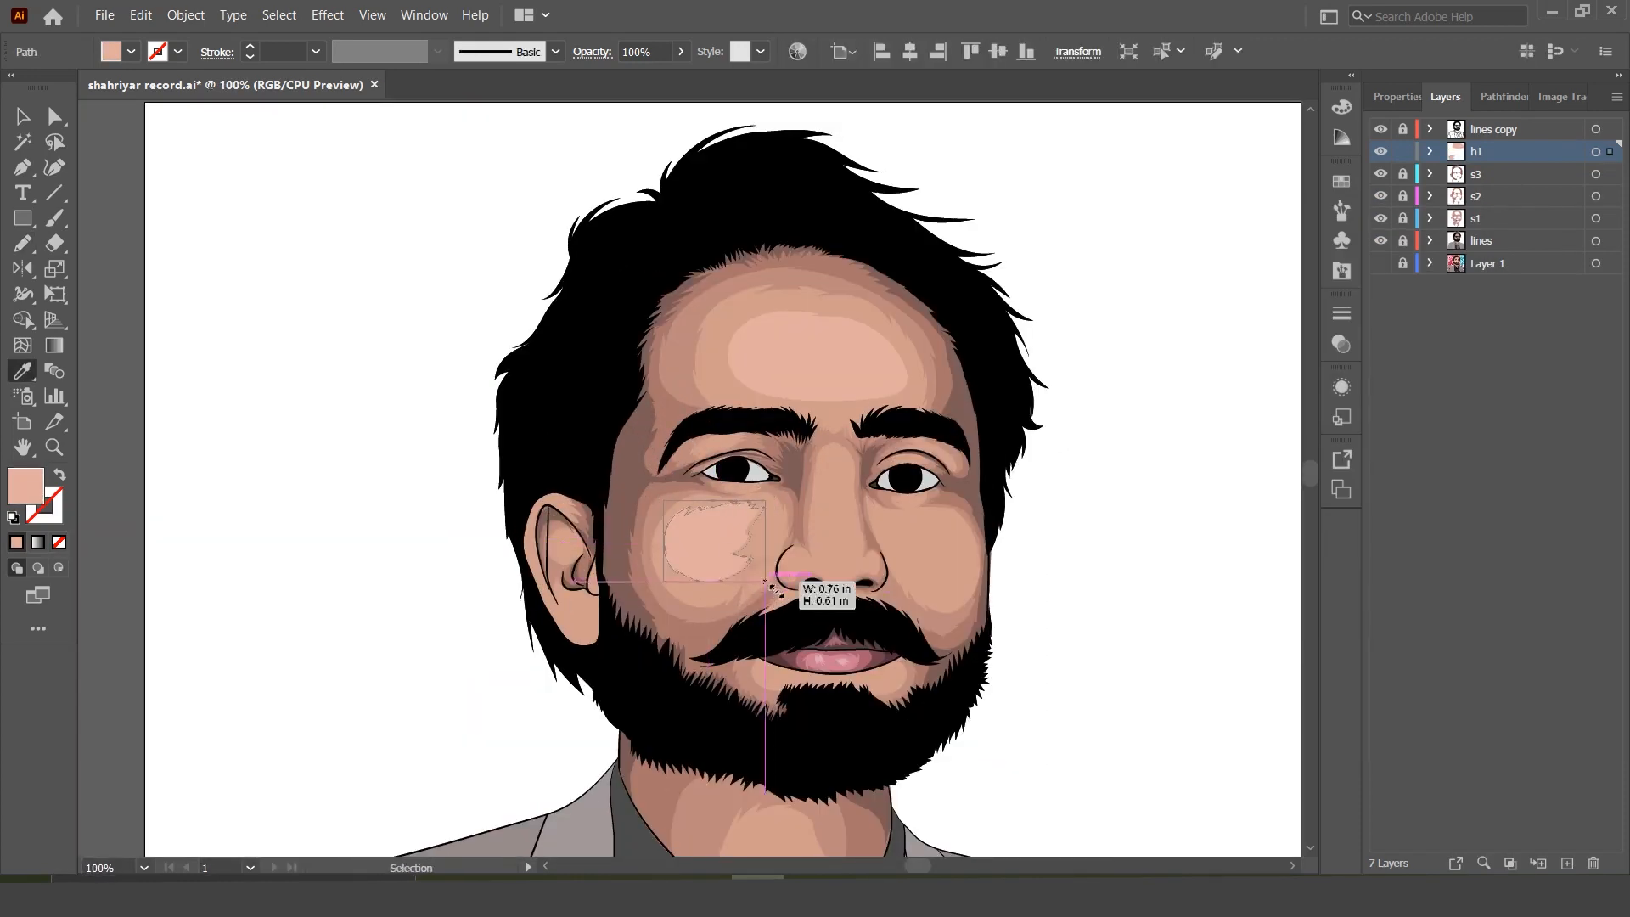
Step: Draw a highlight on the right cheek and fill it with the light pink sampled from the left cheek highlight
drag(961, 574, 912, 524)
key(i)
click(746, 526)
Step: Delete the spiky left cheek highlight and try a smoother closed shape in its place
ctrl+click(758, 515)
key(Delete)
key(n)
mouse_move(721, 586)
mouse_down()
mouse_move(743, 497)
mouse_move(722, 585)
mouse_up()
ctrl+click(1095, 474)
Step: Replace the left cheek highlight with a smooth oval in the same light pink
key(ctrl+minus)
key(ctrl+minus)
key(ctrl+plus)
key(ctrl+plus)
key(ctrl+plus)
ctrl+click(718, 535)
key(Delete)
key(n)
mouse_move(755, 510)
mouse_down()
mouse_move(665, 543)
mouse_move(755, 509)
mouse_move(732, 513)
mouse_up()
ctrl+click(719, 613)
key(Delete)
Step: Draw highlights on the ear's upper rim and earlobe, filled with the light pink sampled from the left cheek
key(i)
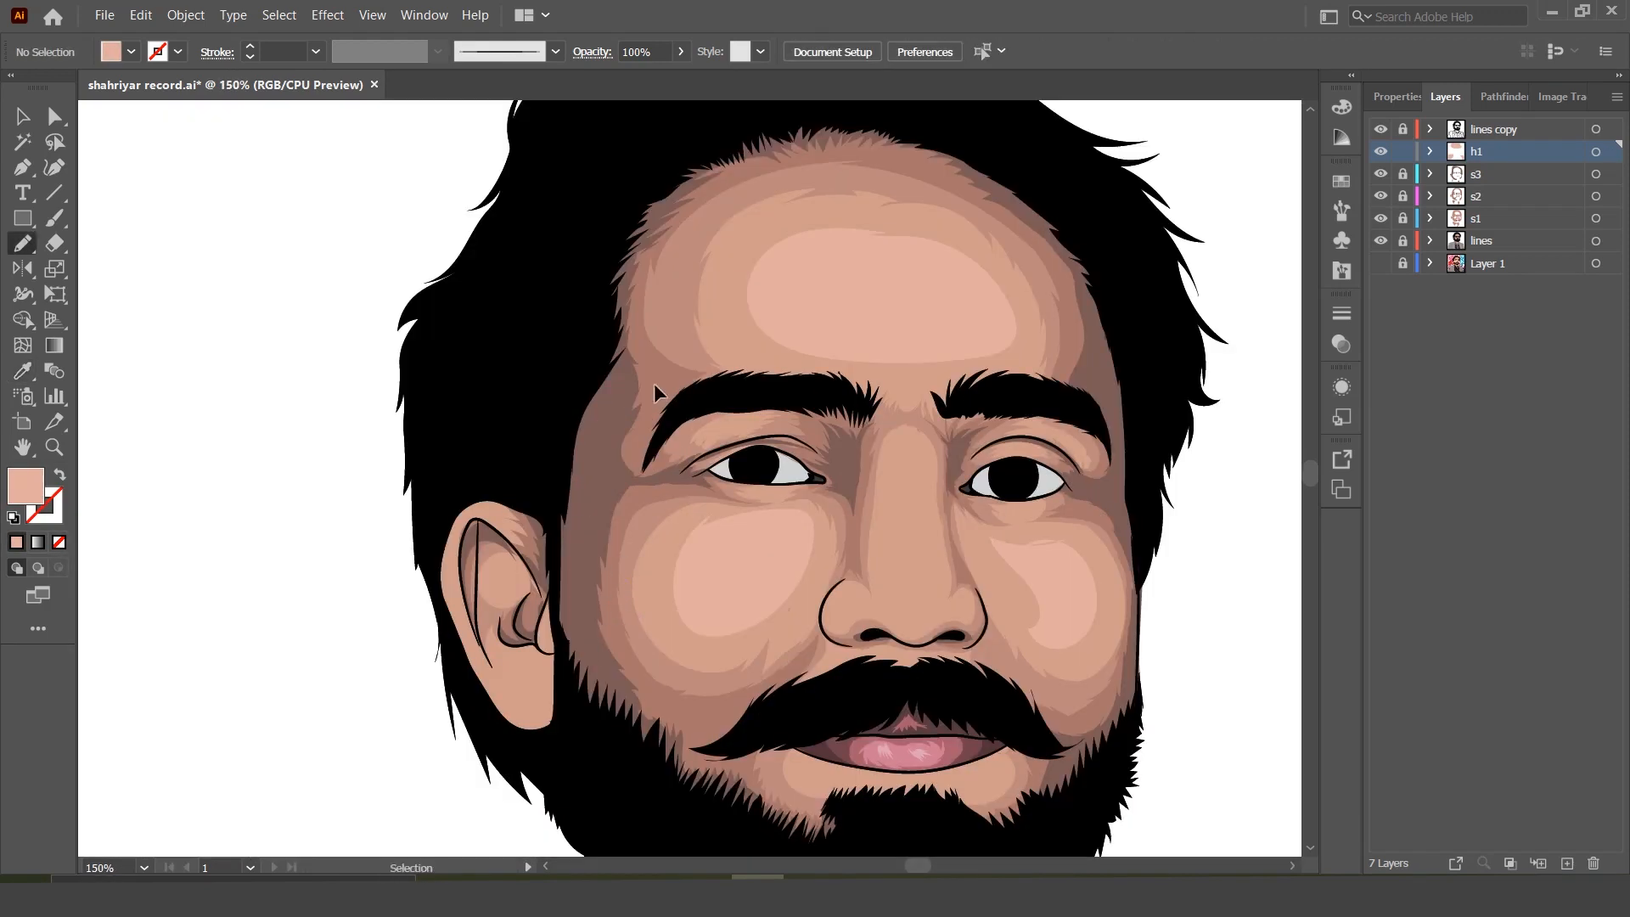
drag(497, 509, 497, 512)
key(i)
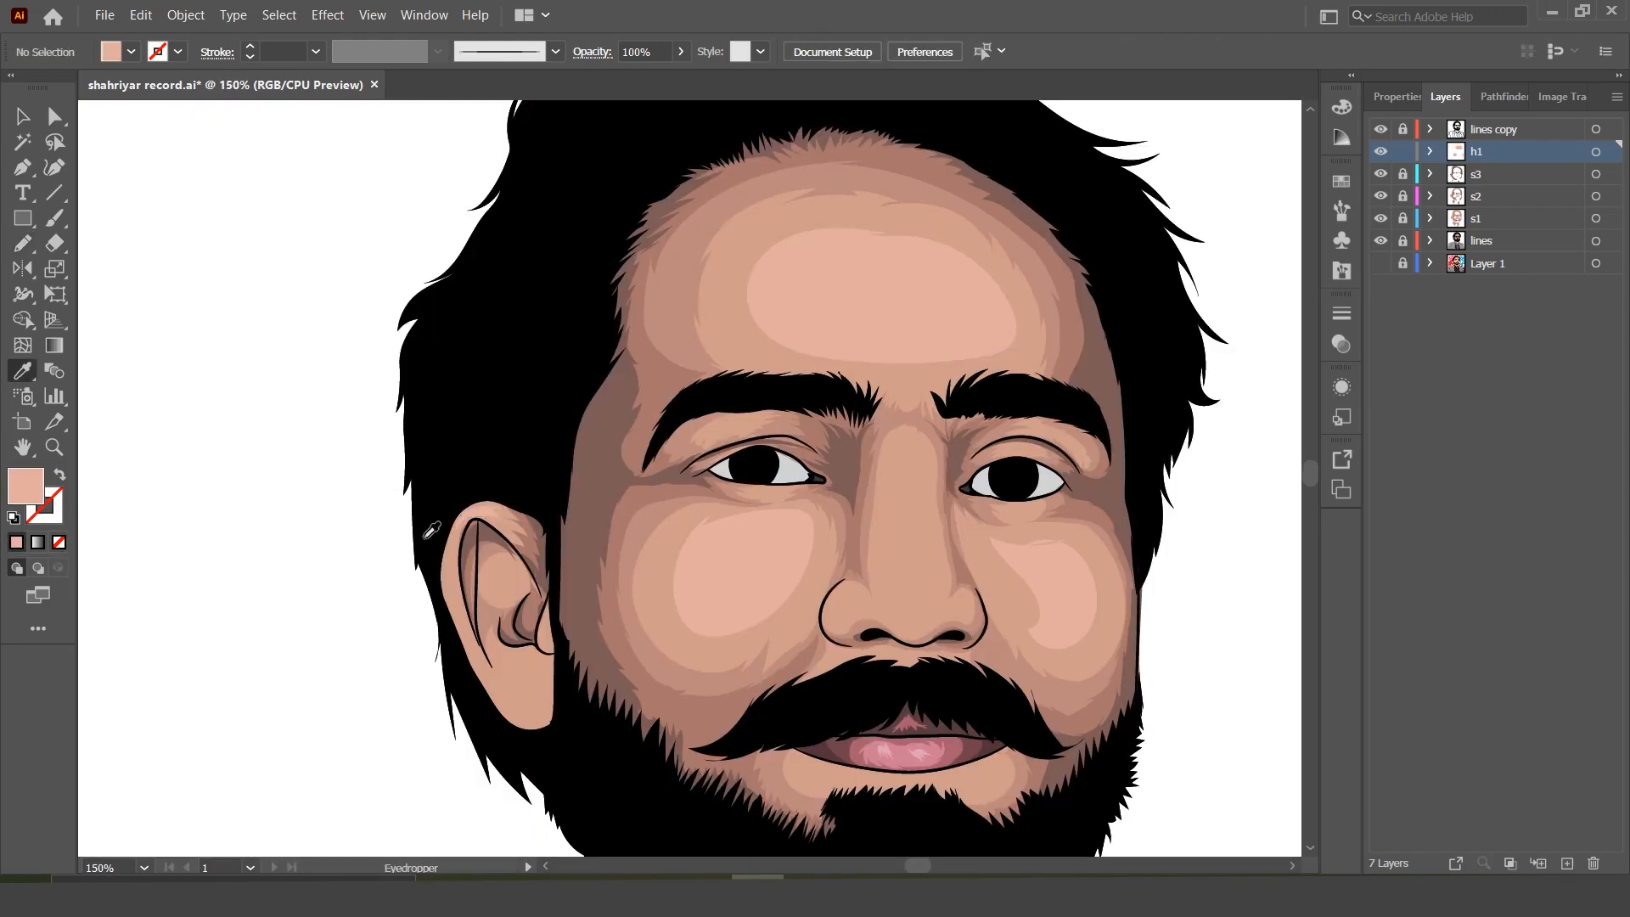
drag(546, 677, 483, 659)
key(i)
click(697, 569)
ctrl+click(609, 436)
Step: Draw a smaller highlight inside the left cheek highlight, fill it with white and set its opacity to 28%
key(n)
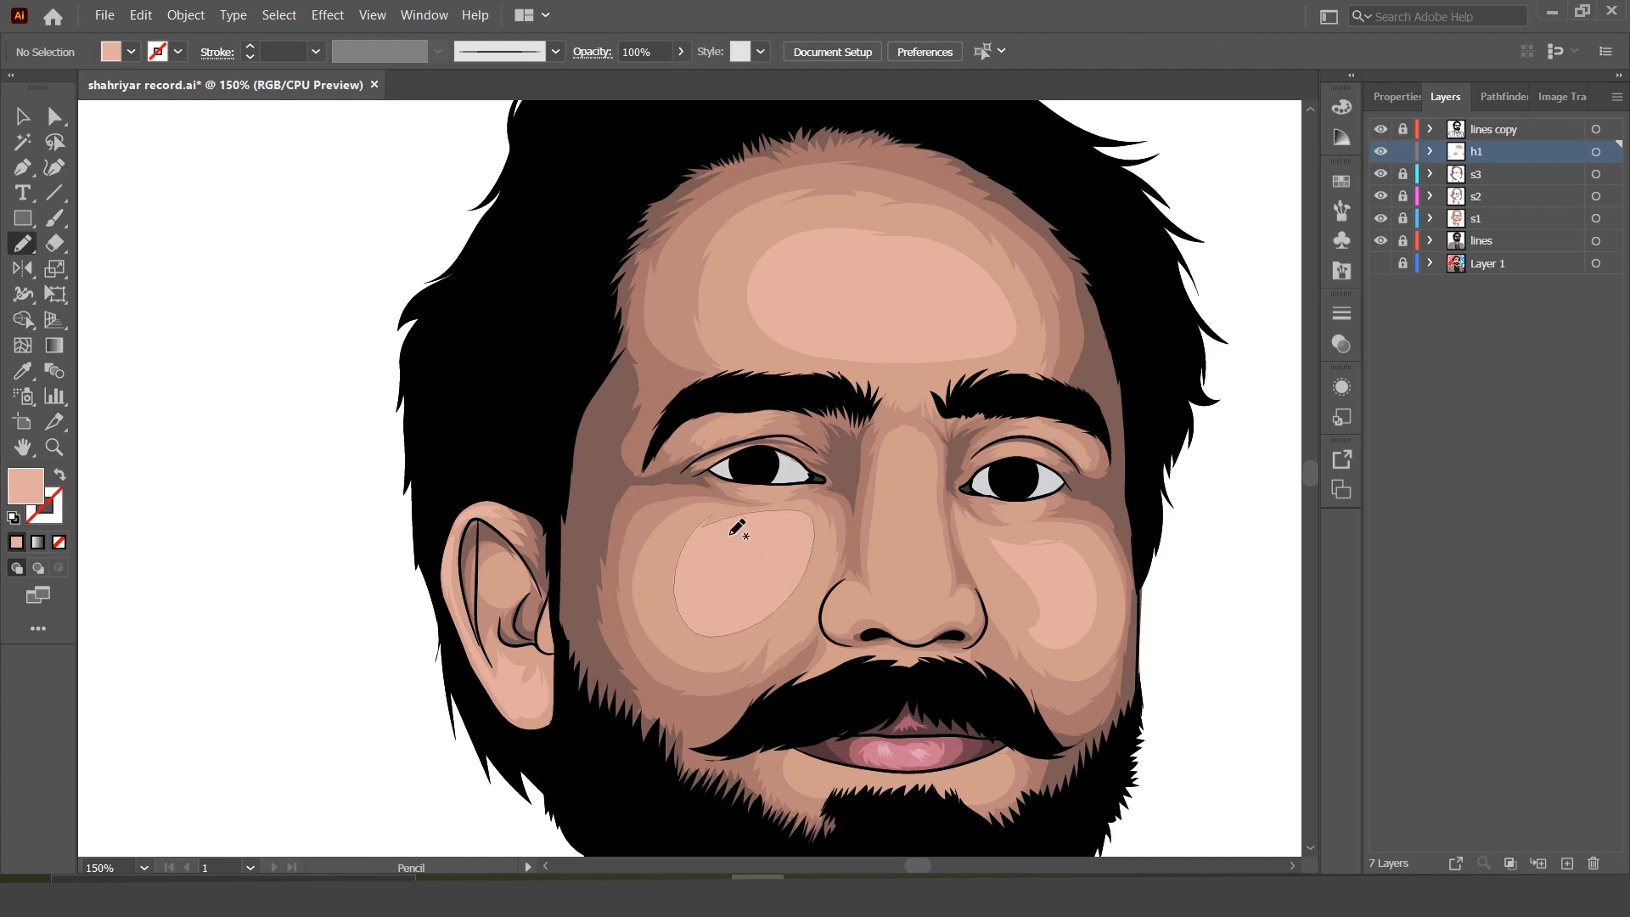
drag(701, 550, 694, 564)
key(i)
click(459, 237)
drag(680, 52, 619, 83)
ctrl+click(485, 224)
Step: Add smaller inner highlights on the right cheek and forehead, matching the left cheek's translucent white
key(n)
drag(1052, 553, 1054, 557)
key(i)
ctrl+click(1198, 495)
key(n)
mouse_move(939, 273)
mouse_down()
mouse_move(825, 272)
mouse_move(944, 282)
mouse_up()
key(i)
click(731, 569)
ctrl+click(411, 600)
Step: Lower the white inner highlights on the forehead and cheeks to 11% opacity
key(ctrl+minus)
key(ctrl+minus)
key(ctrl+minus)
key(ctrl+minus)
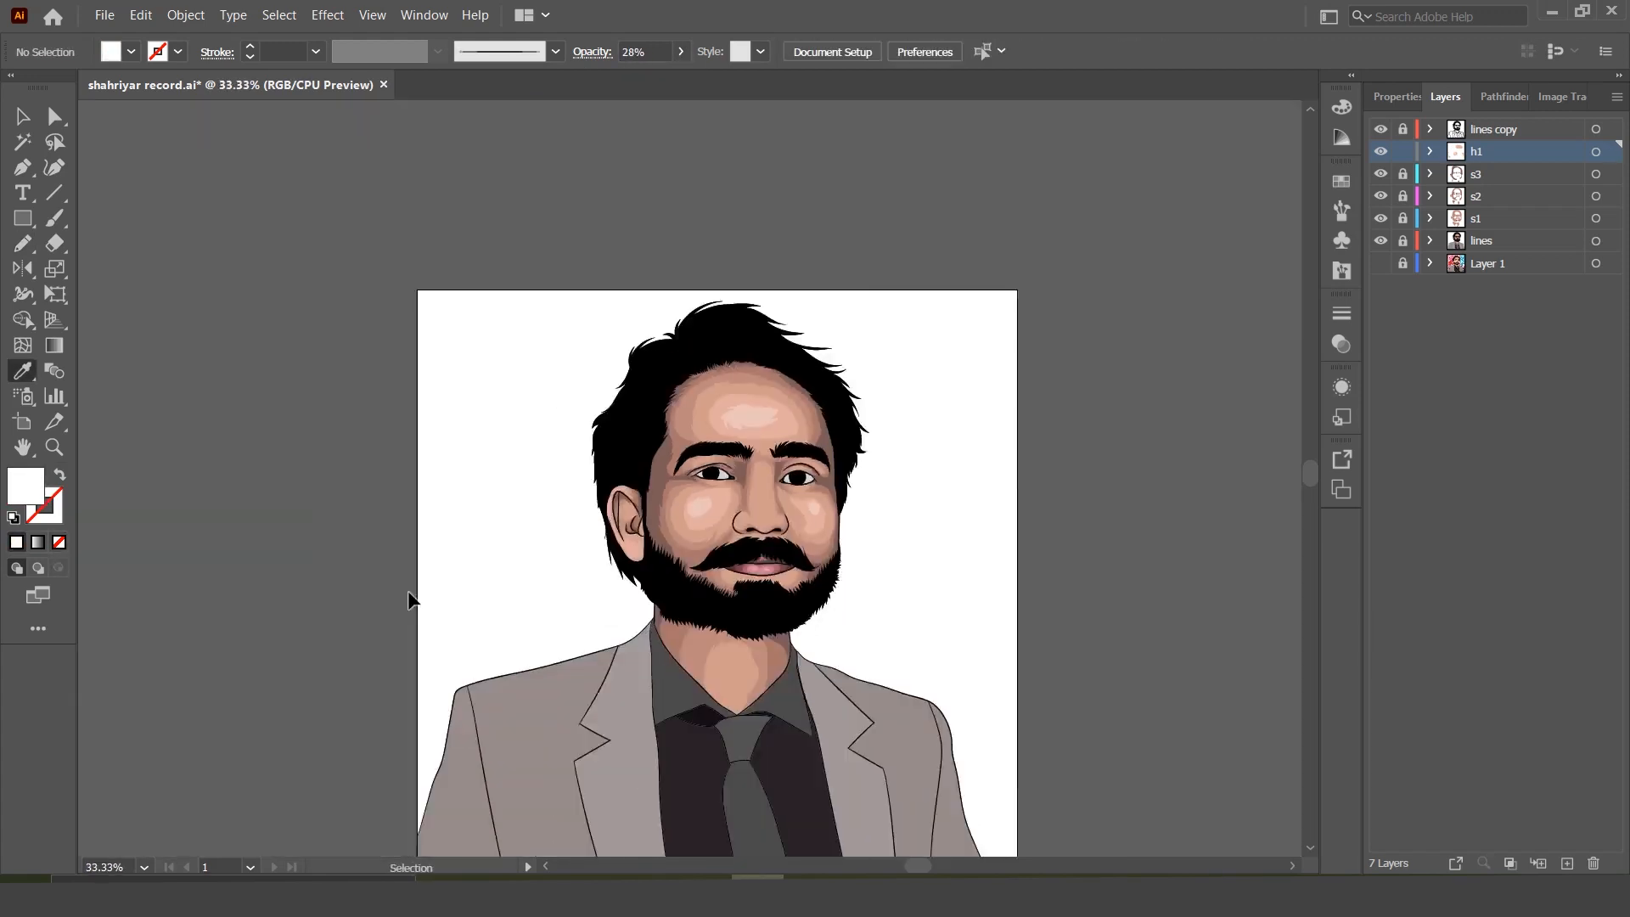
ctrl+click(813, 356)
drag(680, 51, 608, 83)
ctrl+click(594, 255)
ctrl+click(710, 540)
ctrl+click(935, 533)
Step: Lock h1, adjust the fill colour of the skin shadows on s1, and lock s1 again
click(1402, 151)
click(1457, 176)
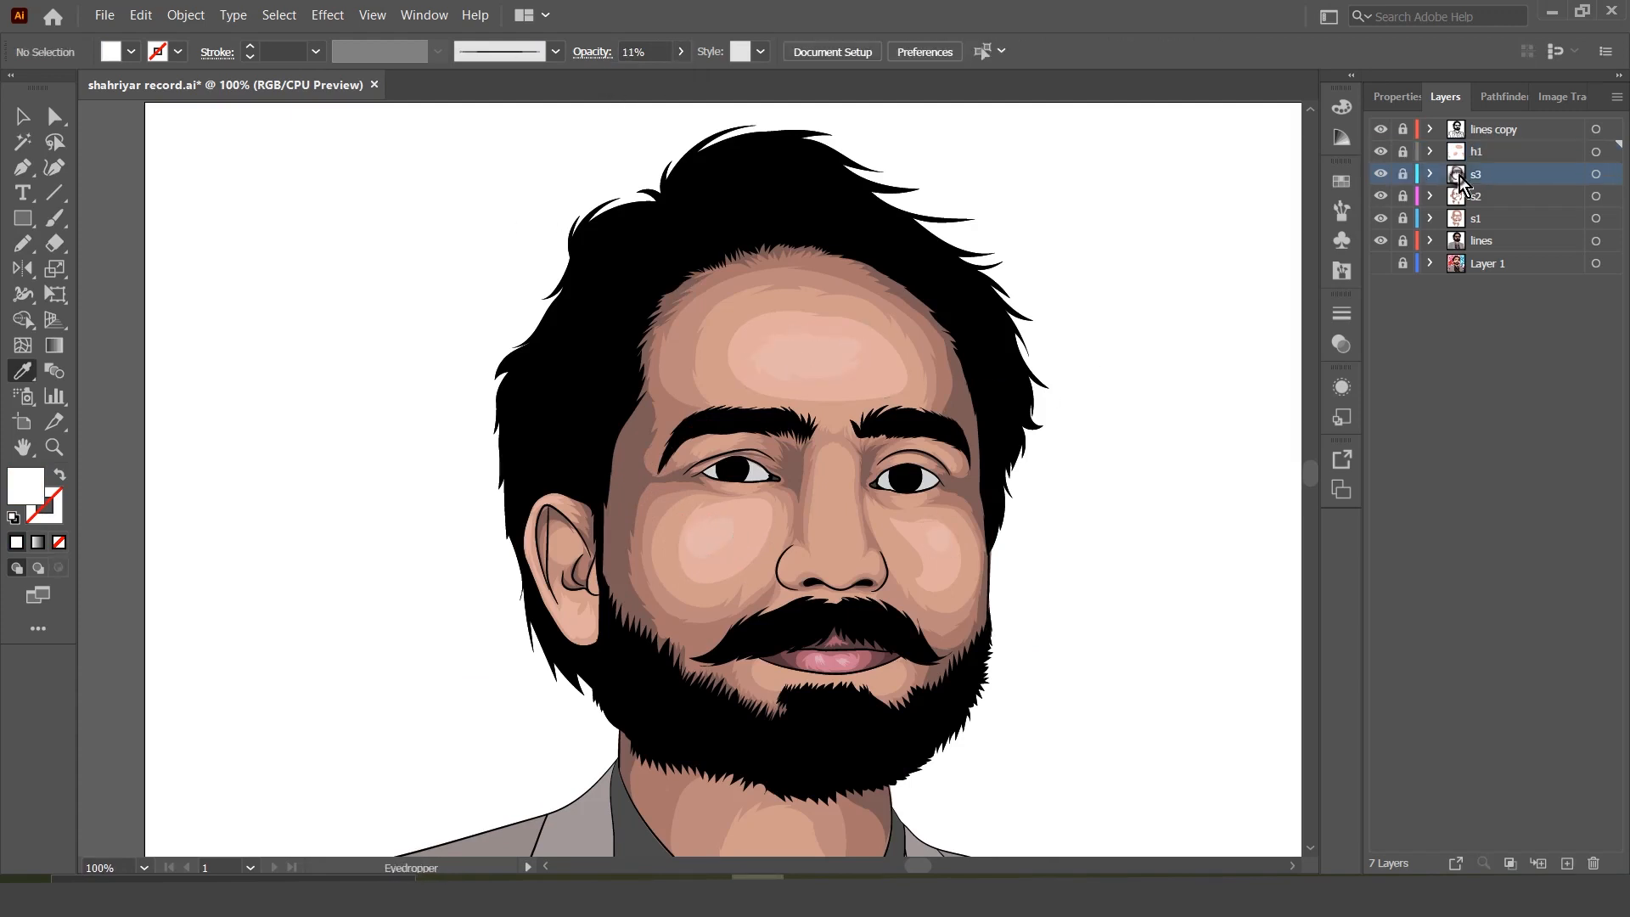
click(1447, 218)
click(1402, 218)
ctrl+click(697, 363)
key(ctrl+1)
double_click(34, 487)
click(1413, 284)
ctrl+click(1174, 326)
click(1402, 218)
Step: Unlock s2, select all its shadow shapes and recolour them with a darker version of the sampled s1 skin shade
click(1403, 197)
key(ctrl+a)
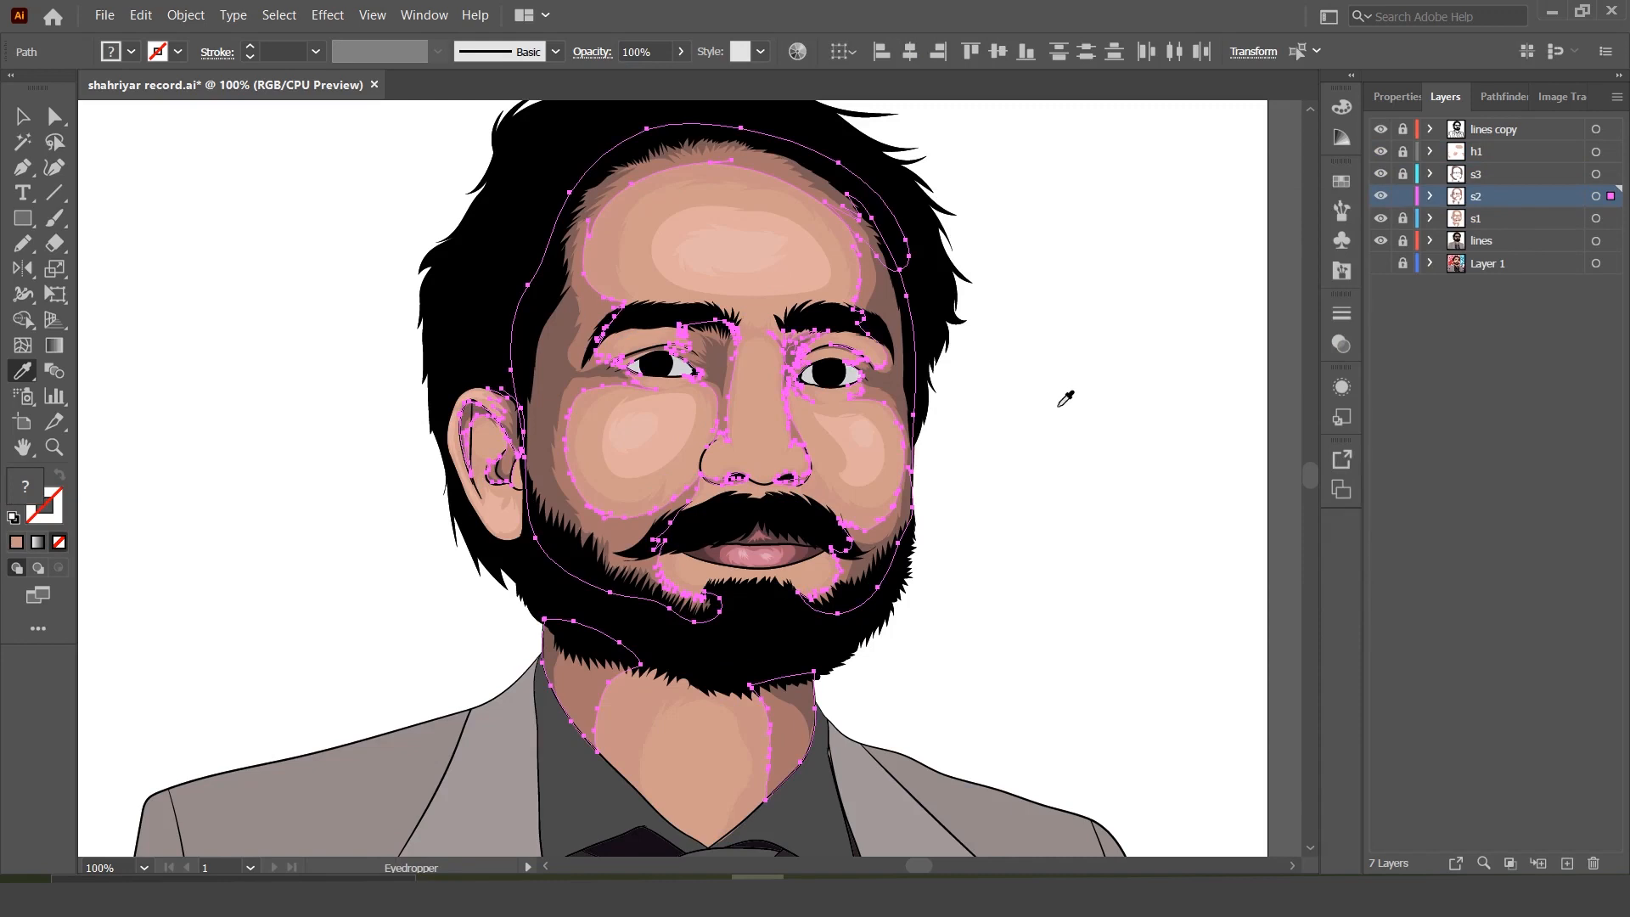
key(ctrl+plus)
key(ctrl+plus)
key(ctrl+plus)
key(ctrl+plus)
key(ctrl+plus)
drag(917, 866, 922, 866)
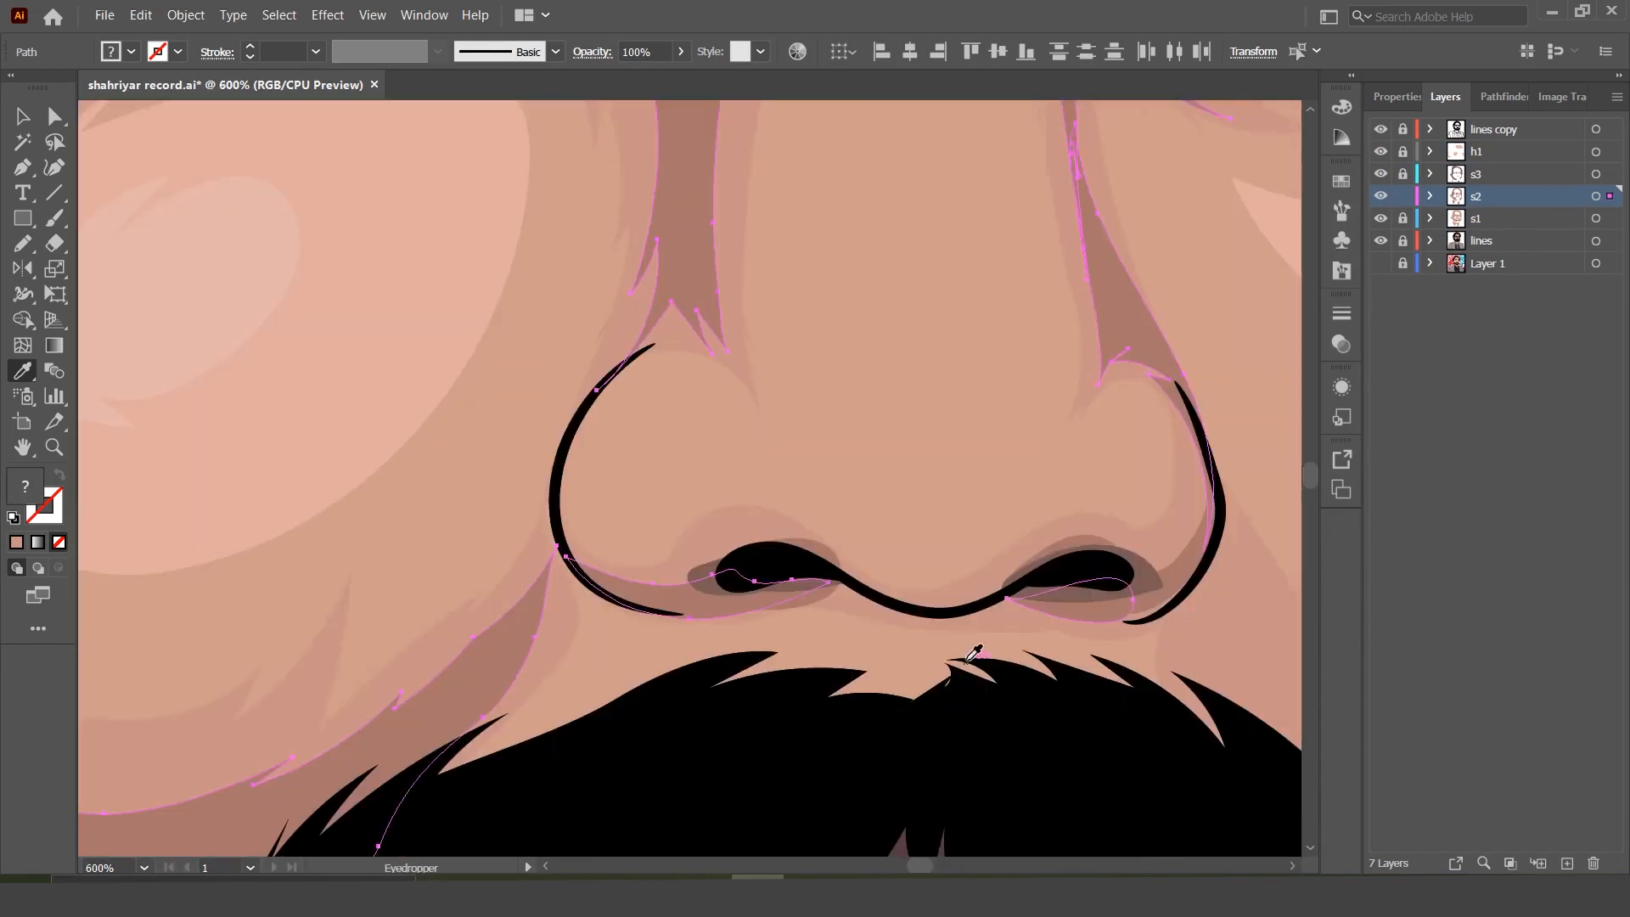
key(ctrl+minus)
key(ctrl+minus)
key(ctrl+minus)
click(478, 364)
double_click(24, 486)
click(1002, 348)
click(1413, 284)
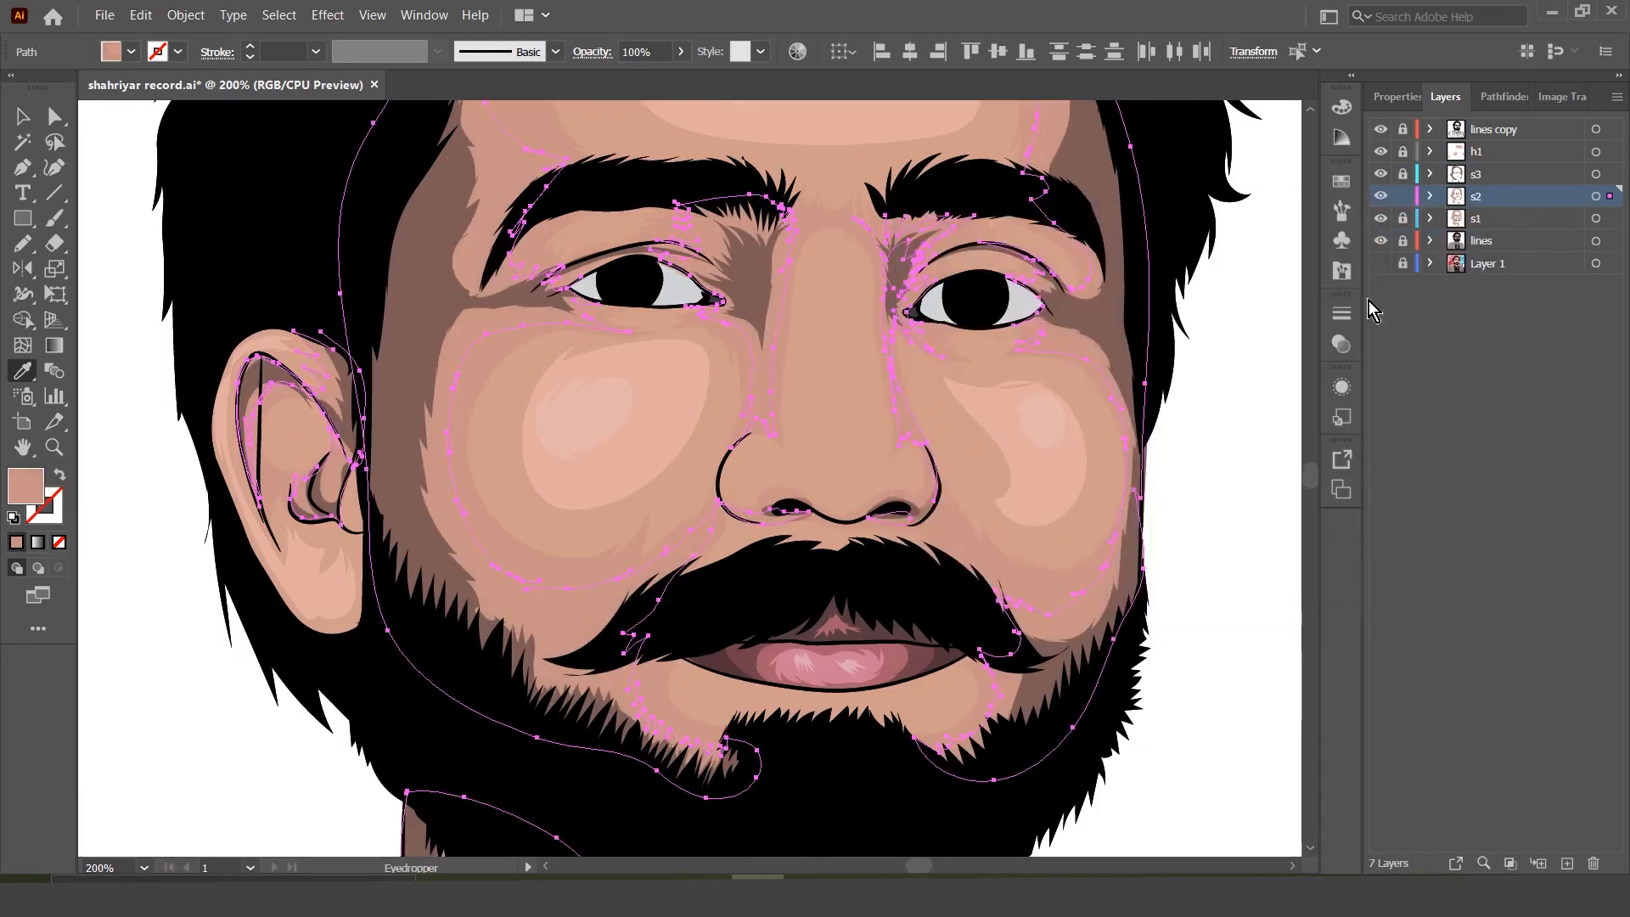
Step: Lock s2, unlock s3, select all its shadow shapes and recolour them with a darker version of the sampled skin shadow shade
key(ctrl+minus)
key(ctrl+minus)
key(ctrl+minus)
ctrl+click(1235, 426)
click(1403, 196)
click(1402, 174)
key(ctrl+a)
key(ctrl+plus)
key(ctrl+plus)
click(488, 501)
double_click(25, 485)
click(985, 375)
click(1412, 284)
ctrl+click(1214, 336)
key(ctrl+minus)
key(ctrl+minus)
key(ctrl+plus)
key(ctrl+plus)
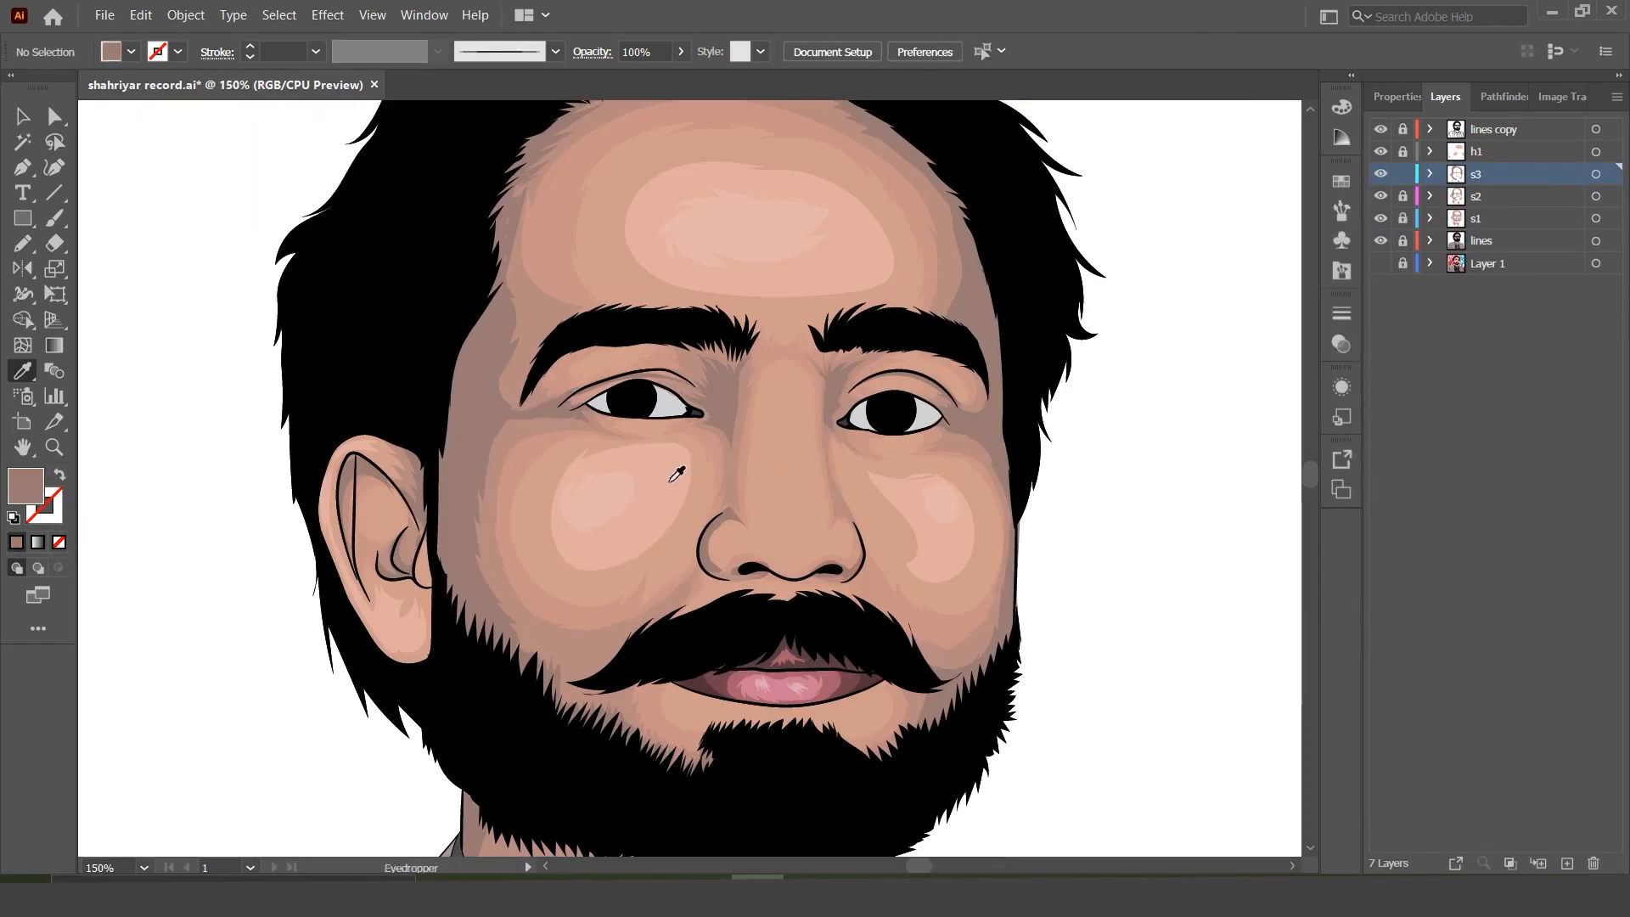
Step: Lock s3, unlock h1 and lower the opacity of the forehead and both cheek highlights
click(1402, 174)
click(1402, 151)
ctrl+click(747, 272)
ctrl+shift+click(938, 552)
ctrl+shift+click(620, 510)
click(680, 52)
drag(684, 81, 599, 80)
ctrl+click(1146, 489)
Step: Select all the highlights on h1 and set their opacity to 9%
click(22, 117)
click(1403, 151)
key(ctrl+a)
click(680, 52)
ctrl+click(1101, 529)
Step: Unlock the layers below h1, shift the colours of all selected artwork towards a warmer tone, and lock those layers again
key(ctrl+minus)
key(ctrl+minus)
key(ctrl+minus)
key(ctrl+plus)
key(ctrl+minus)
drag(1403, 174, 1405, 252)
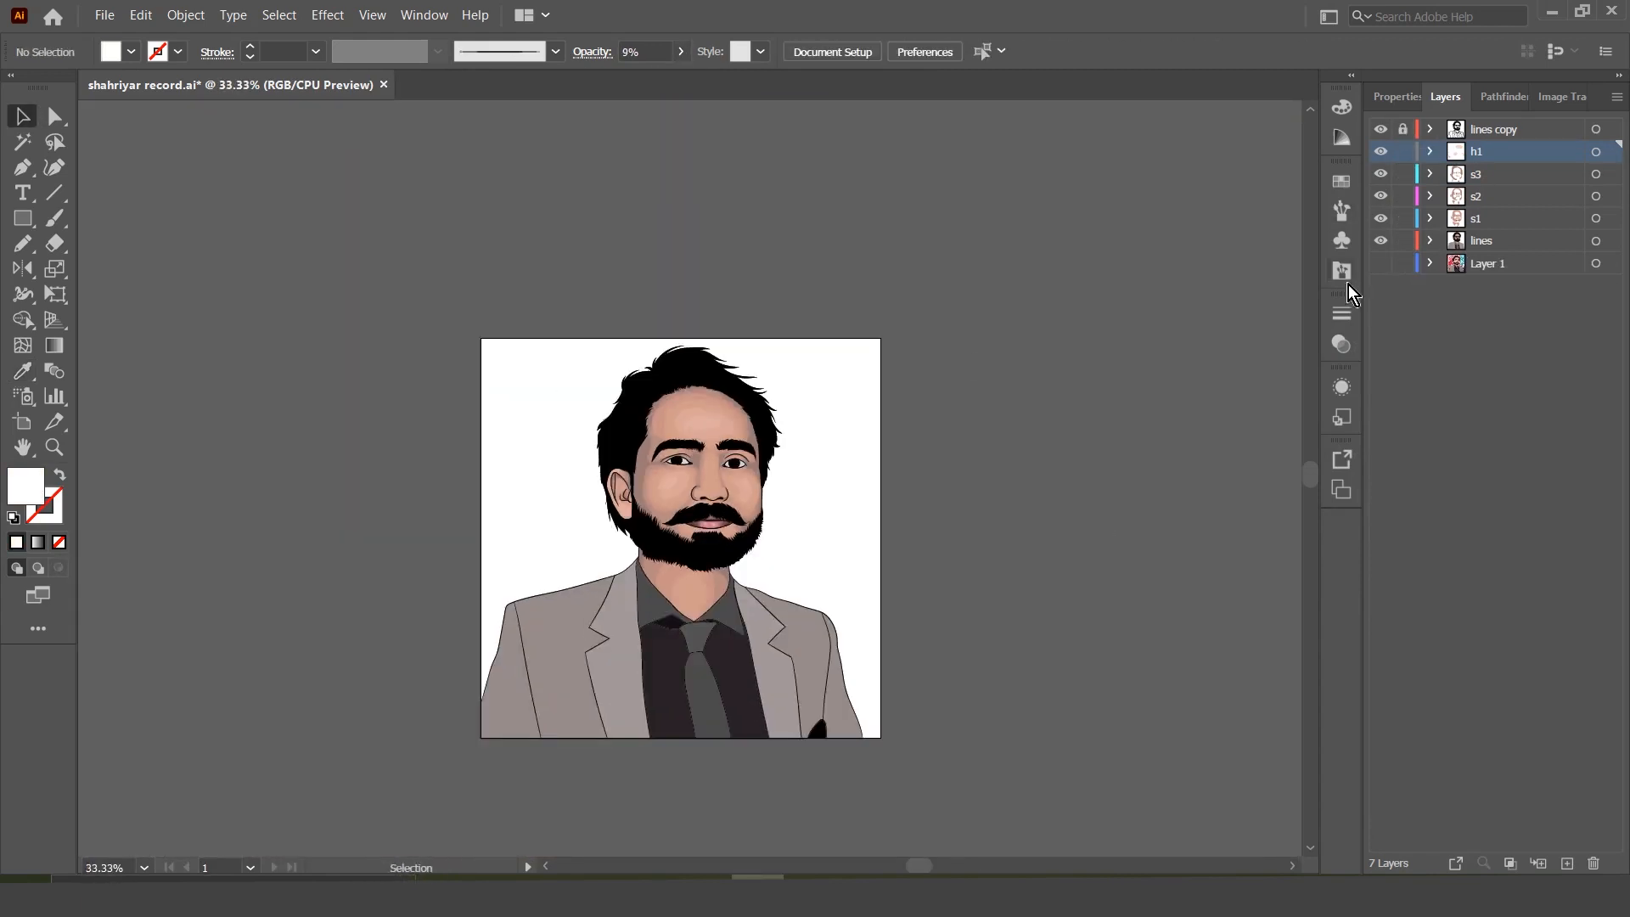
key(ctrl+a)
click(185, 15)
click(170, 209)
ctrl+click(170, 209)
key(ctrl+plus)
key(ctrl+plus)
key(ctrl+plus)
key(ctrl+plus)
drag(1403, 151, 1405, 252)
Step: Draw a long highlight along the nose bridge on h1, using the fill sampled from the forehead highlight
drag(732, 548, 720, 556)
key(i)
click(747, 241)
key(ctrl+shift+a)
key(n)
drag(795, 382, 789, 367)
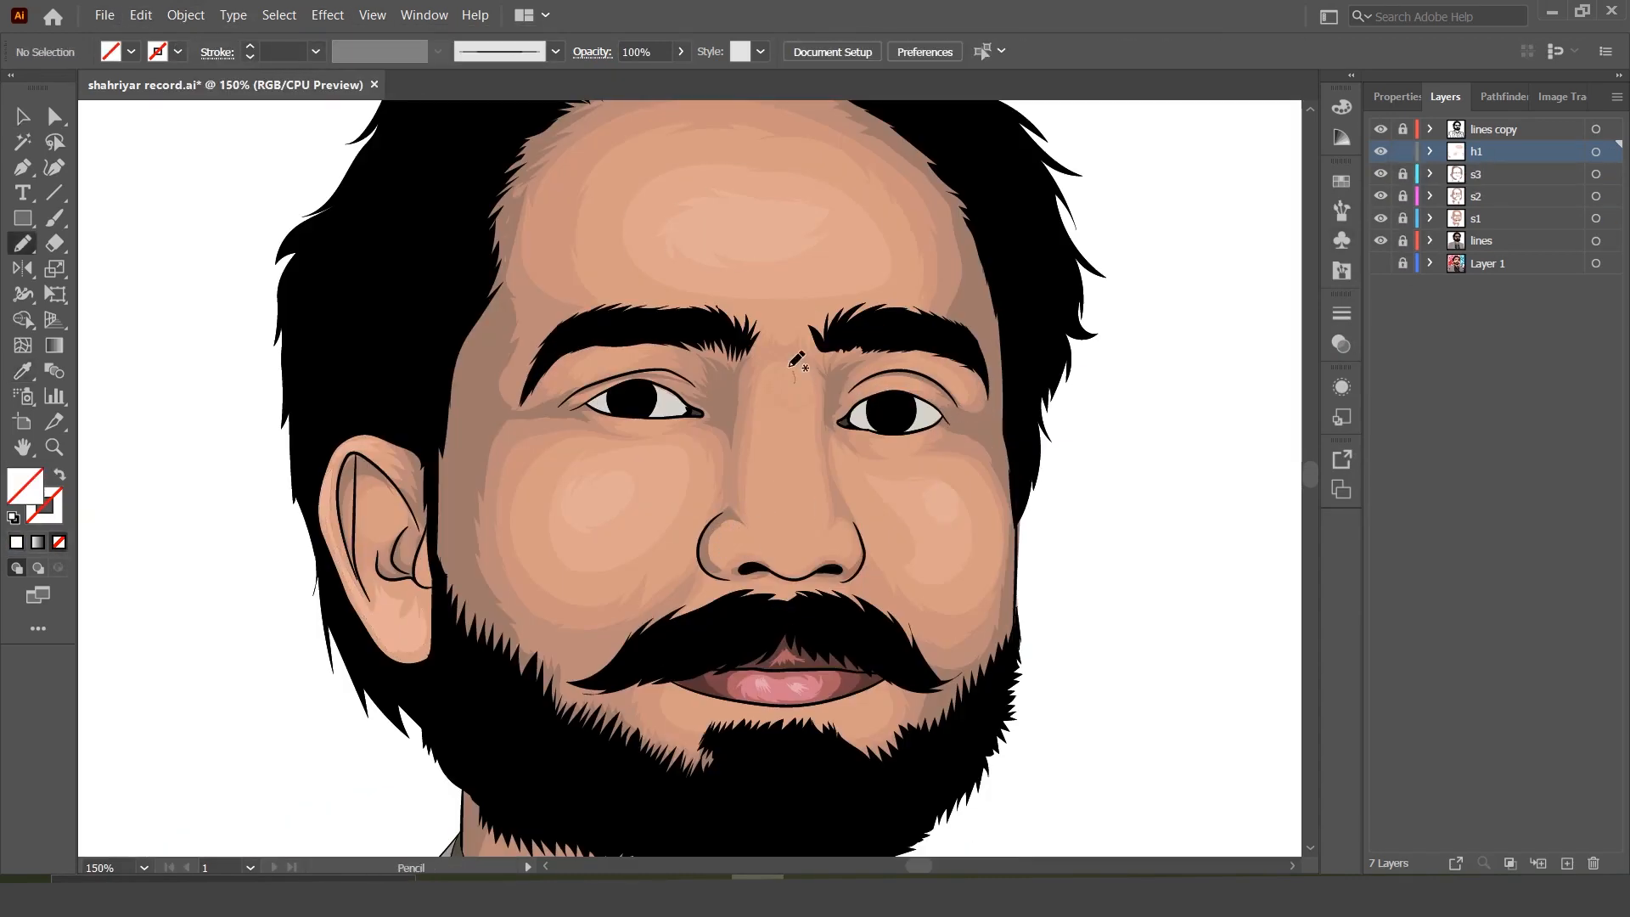
drag(767, 557, 786, 372)
key(i)
click(747, 240)
ctrl+click(1106, 371)
Step: Draw small white highlight accents on the nose tip, the cheeks and the rim of the ear on h1
key(n)
key(i)
click(817, 502)
drag(736, 523, 779, 553)
drag(584, 501, 595, 495)
key(i)
click(781, 546)
drag(342, 447, 366, 442)
ctrl+click(247, 626)
drag(325, 512, 352, 580)
drag(702, 233, 728, 233)
scroll(1110, 430, down, 3)
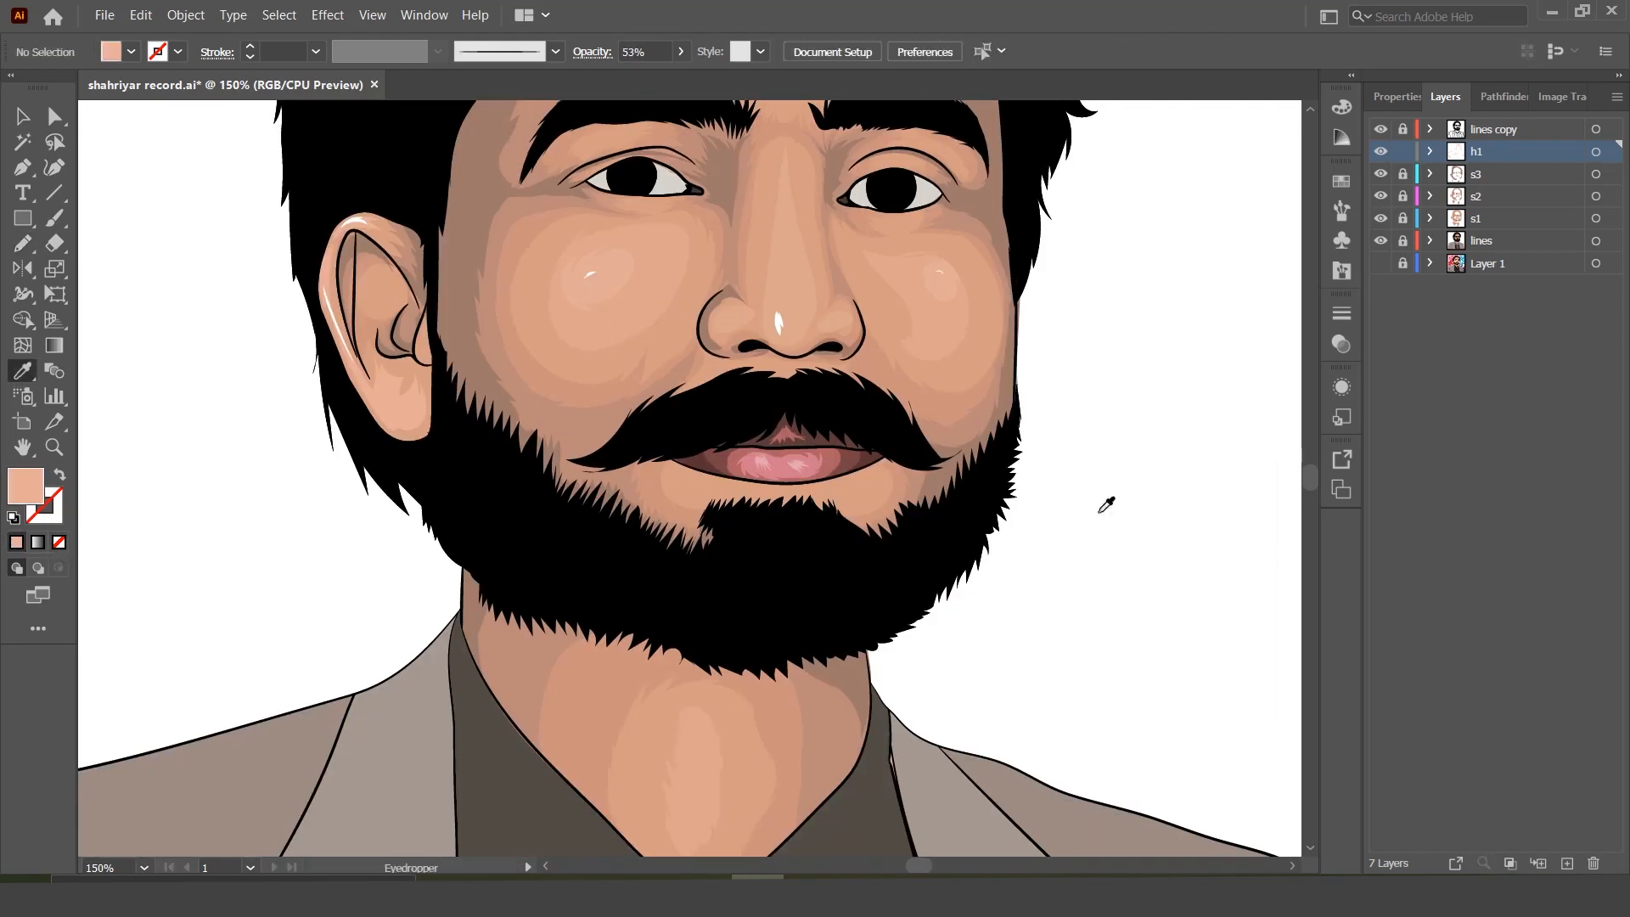
Step: Add another white highlight along the nose and lower its opacity to 58%
key(ctrl+minus)
key(ctrl+minus)
ctrl+click(975, 320)
key(ctrl+plus)
key(ctrl+plus)
key(n)
mouse_move(782, 170)
mouse_down()
mouse_move(772, 298)
mouse_move(792, 219)
mouse_up()
key(i)
click(680, 52)
drag(684, 85, 645, 85)
ctrl+click(1073, 287)
key(ctrl+minus)
key(ctrl+minus)
key(ctrl+minus)
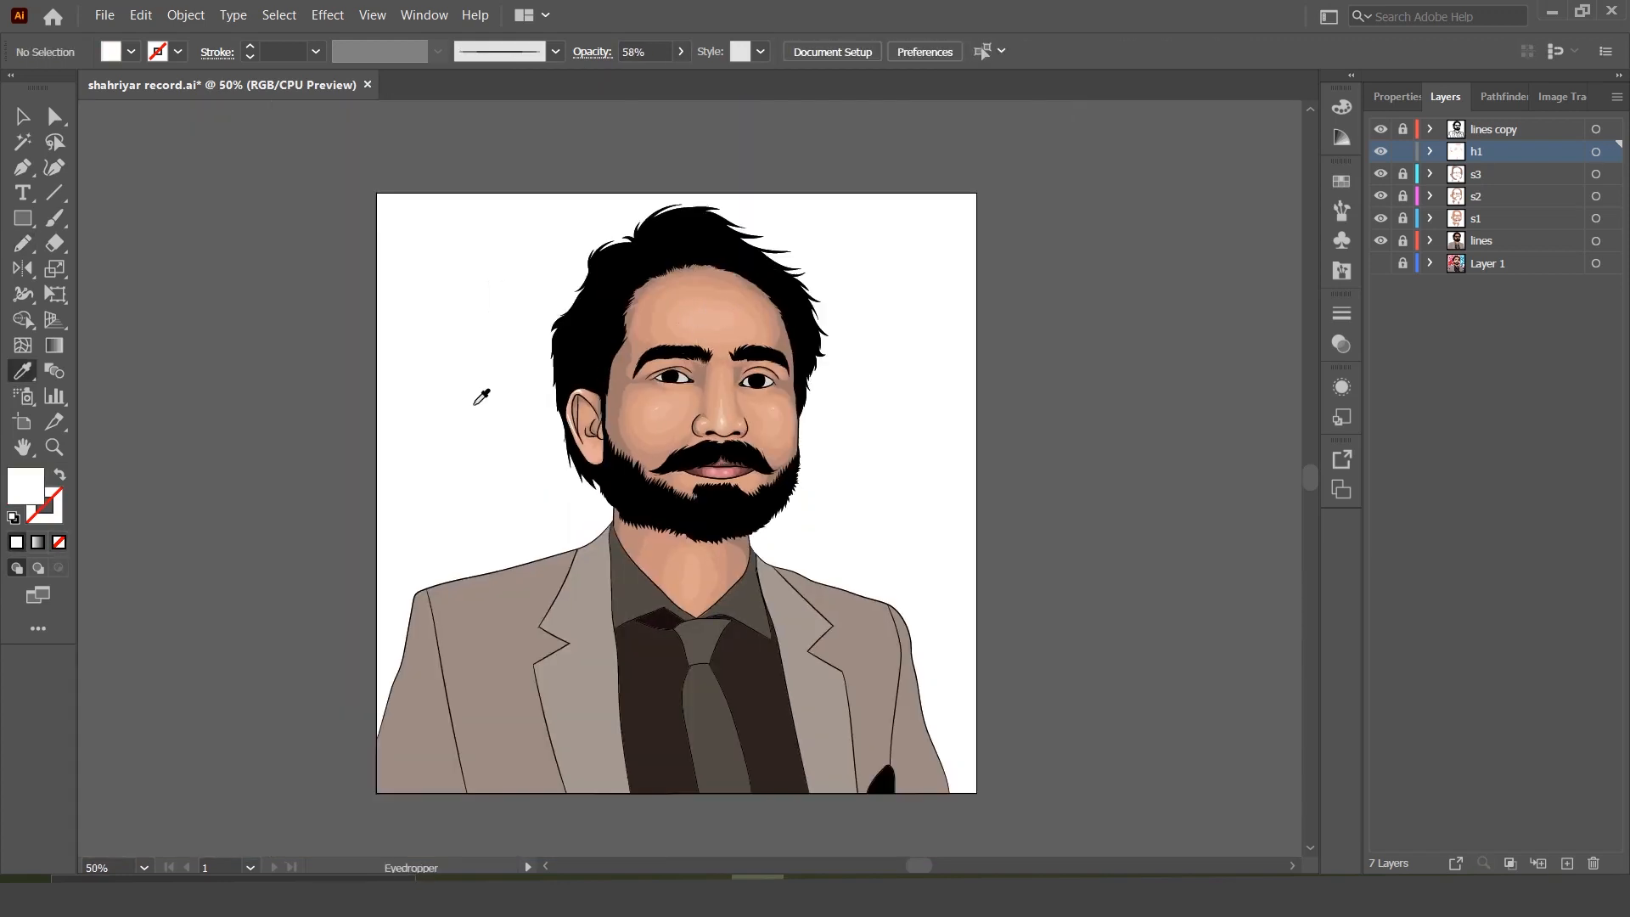
Step: Unlock the artwork layers, select everything and shift the overall colours towards a cooler, pinker tone
click(1405, 130)
key(ctrl+a)
click(184, 14)
click(476, 395)
click(1320, 589)
ctrl+click(1223, 509)
key(ctrl+plus)
key(ctrl+plus)
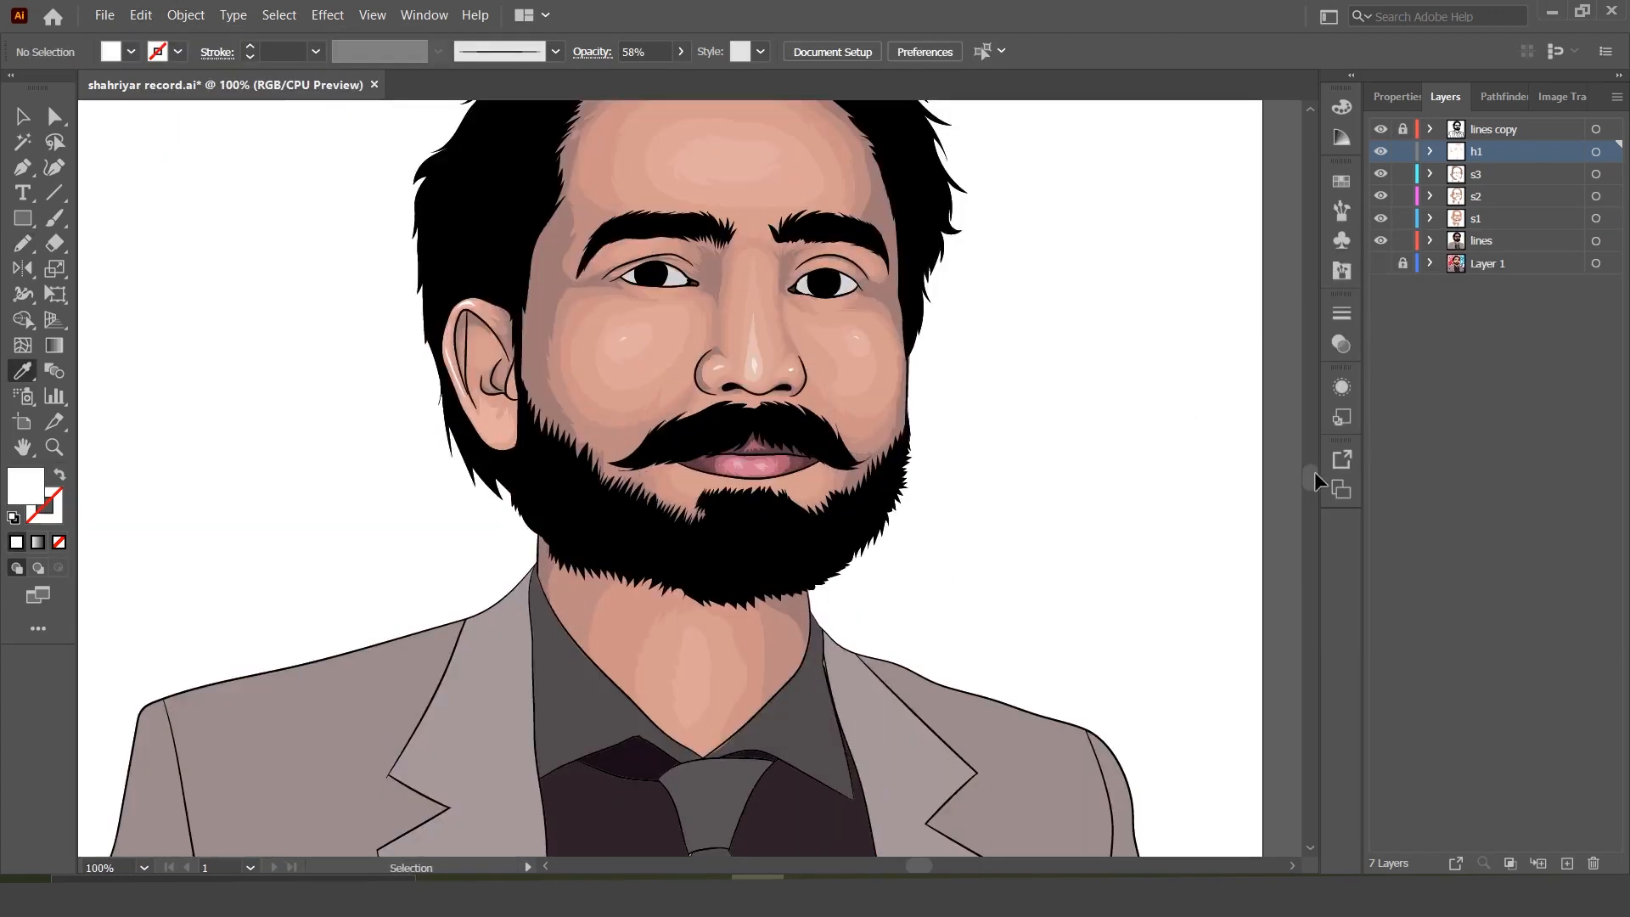
drag(1312, 476, 1312, 471)
key(ctrl+minus)
key(ctrl+minus)
scroll(1292, 455, down, 3)
scroll(1291, 455, up, 3)
key(v)
Step: Create a new layer named hair above lines copy and make h1 the active unlocked layer
click(1402, 129)
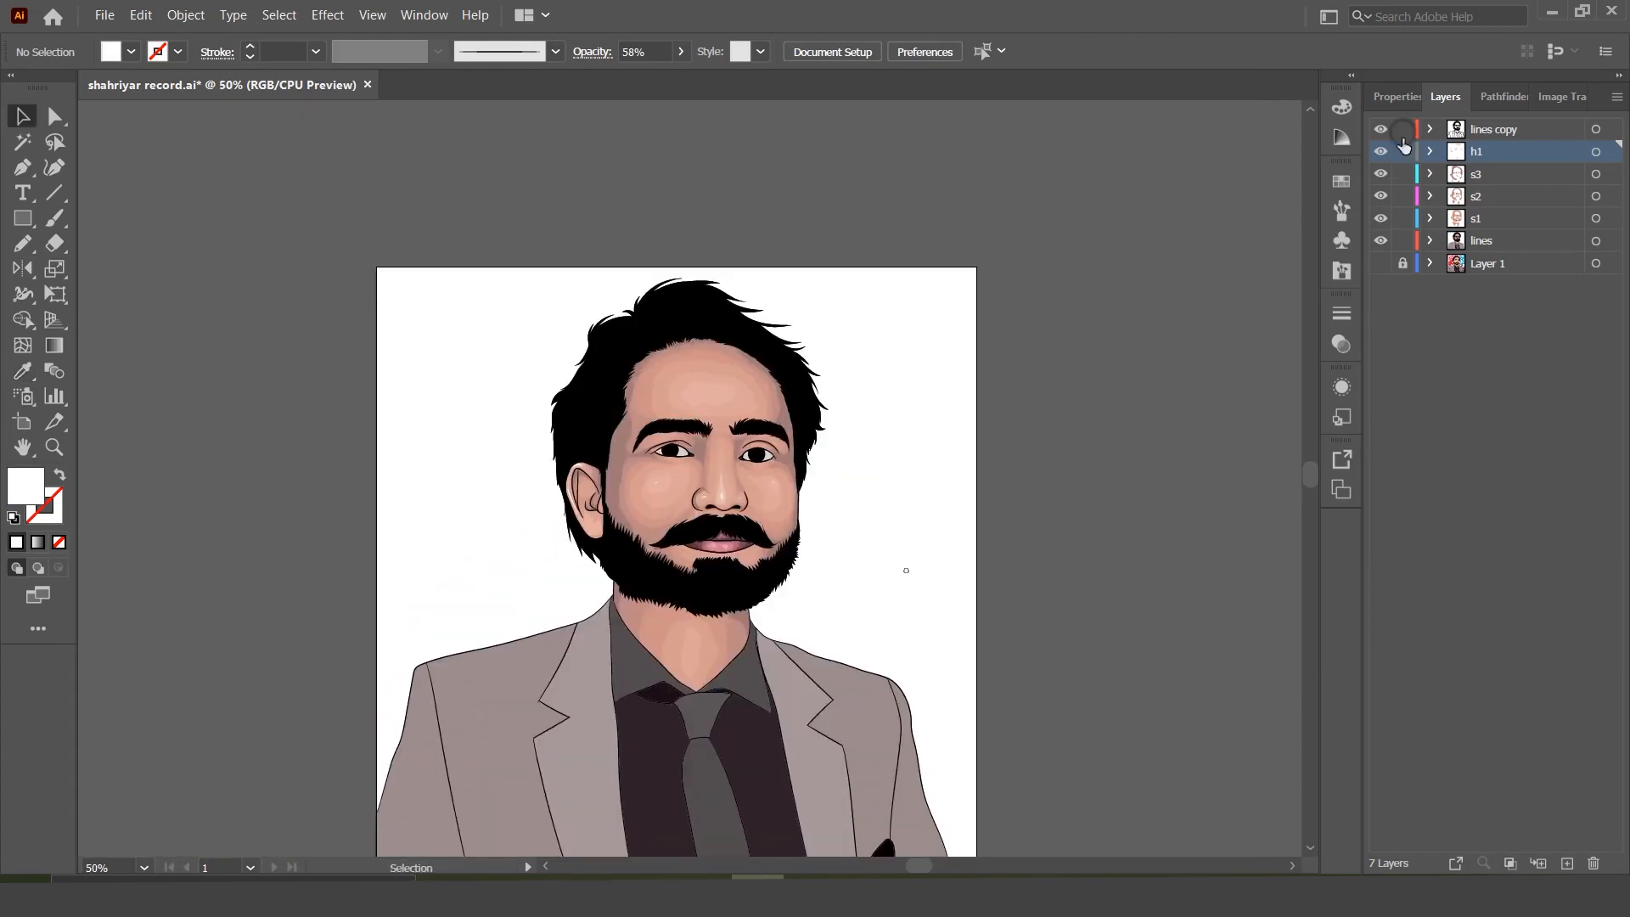
click(1567, 862)
text(hair)
key(ctrl+plus)
key(ctrl+plus)
key(ctrl+plus)
key(ctrl+plus)
key(ctrl+plus)
click(1403, 174)
Step: Draw a reflection in the left iris with the sampled eye-white fill, move it to the hair layer and set its opacity to 68%
key(n)
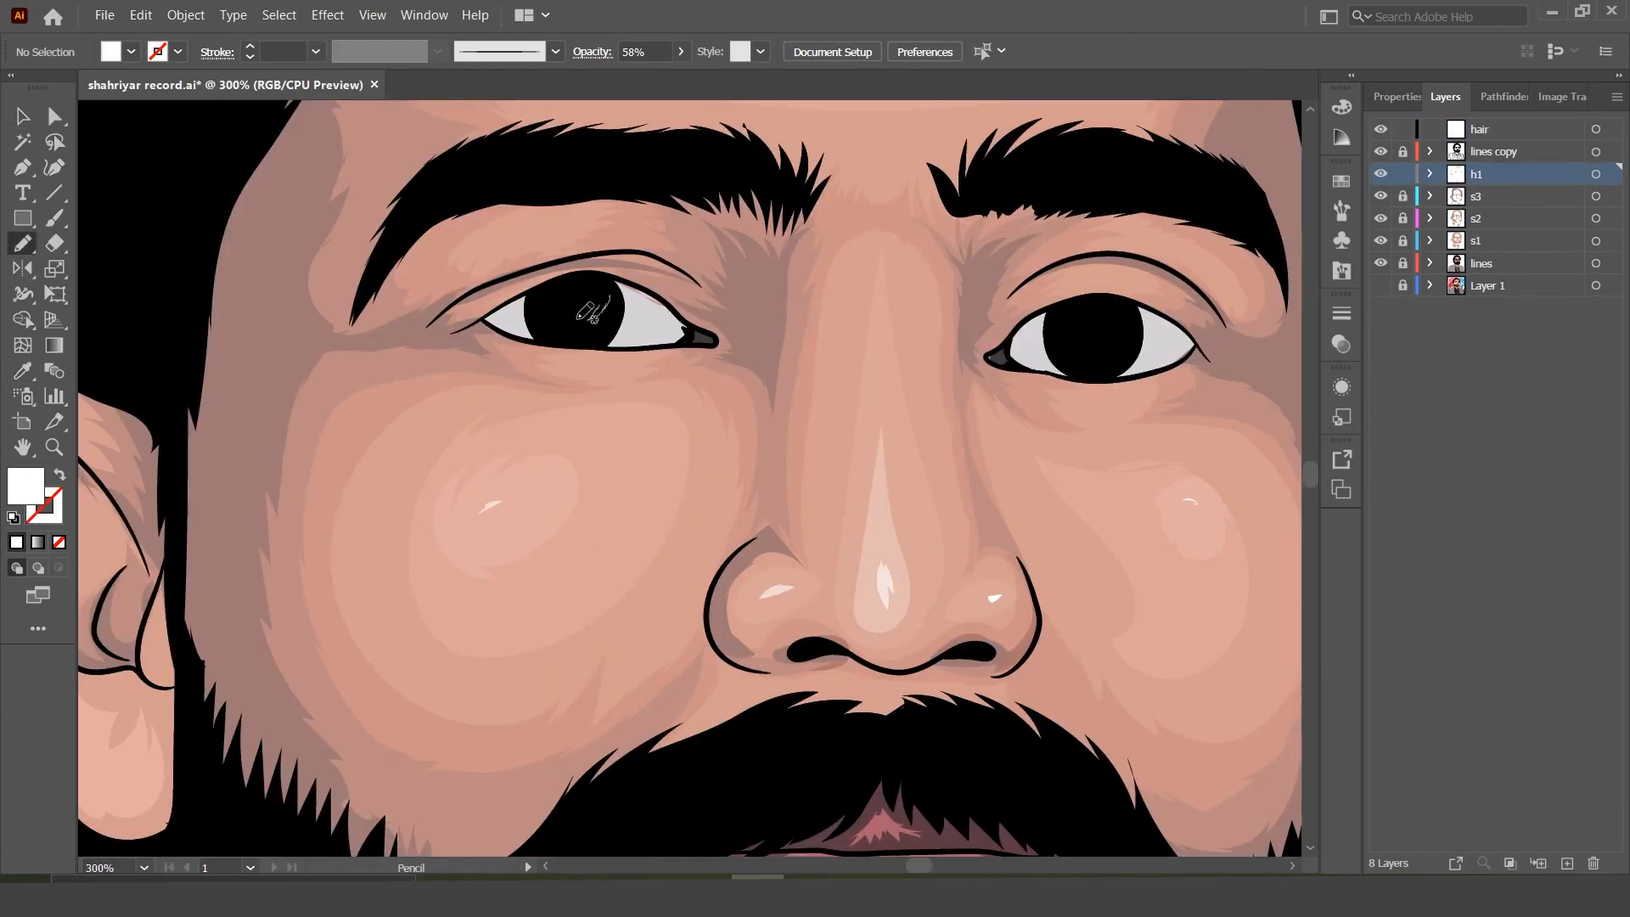
drag(595, 310, 609, 303)
key(i)
click(643, 327)
click(1479, 129)
right_click(575, 328)
mouse_move(632, 658)
click(840, 746)
click(680, 51)
drag(682, 75, 659, 75)
Step: Draw a matching translucent reflection in the other iris and add small light glints to both pupils
key(n)
drag(595, 336, 1113, 361)
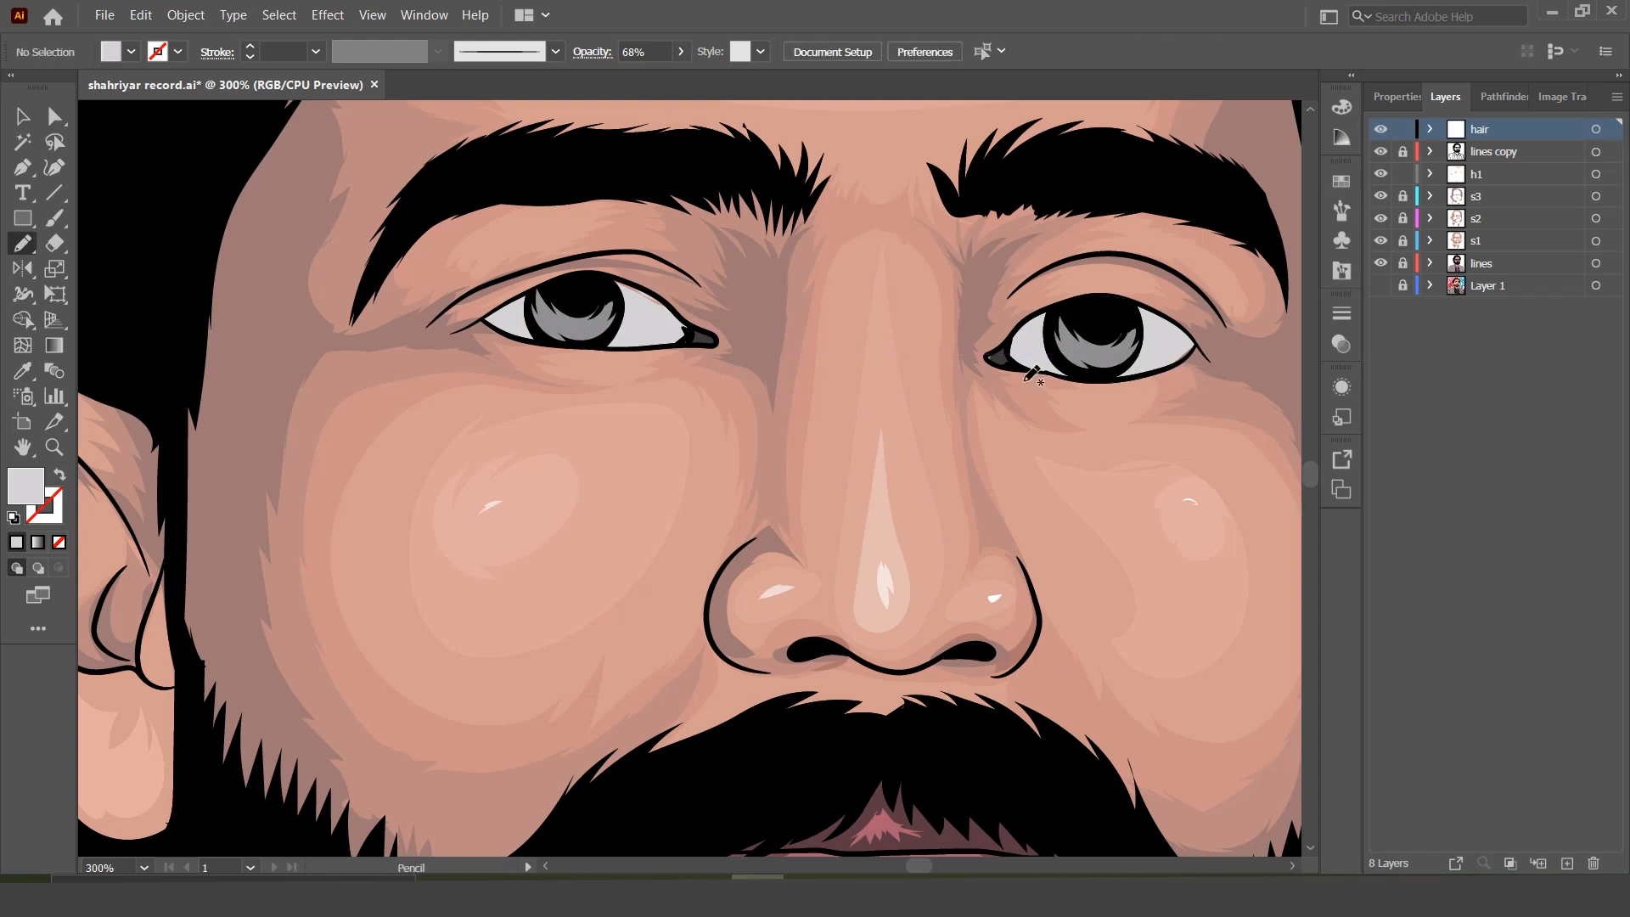
key(i)
key(ctrl+minus)
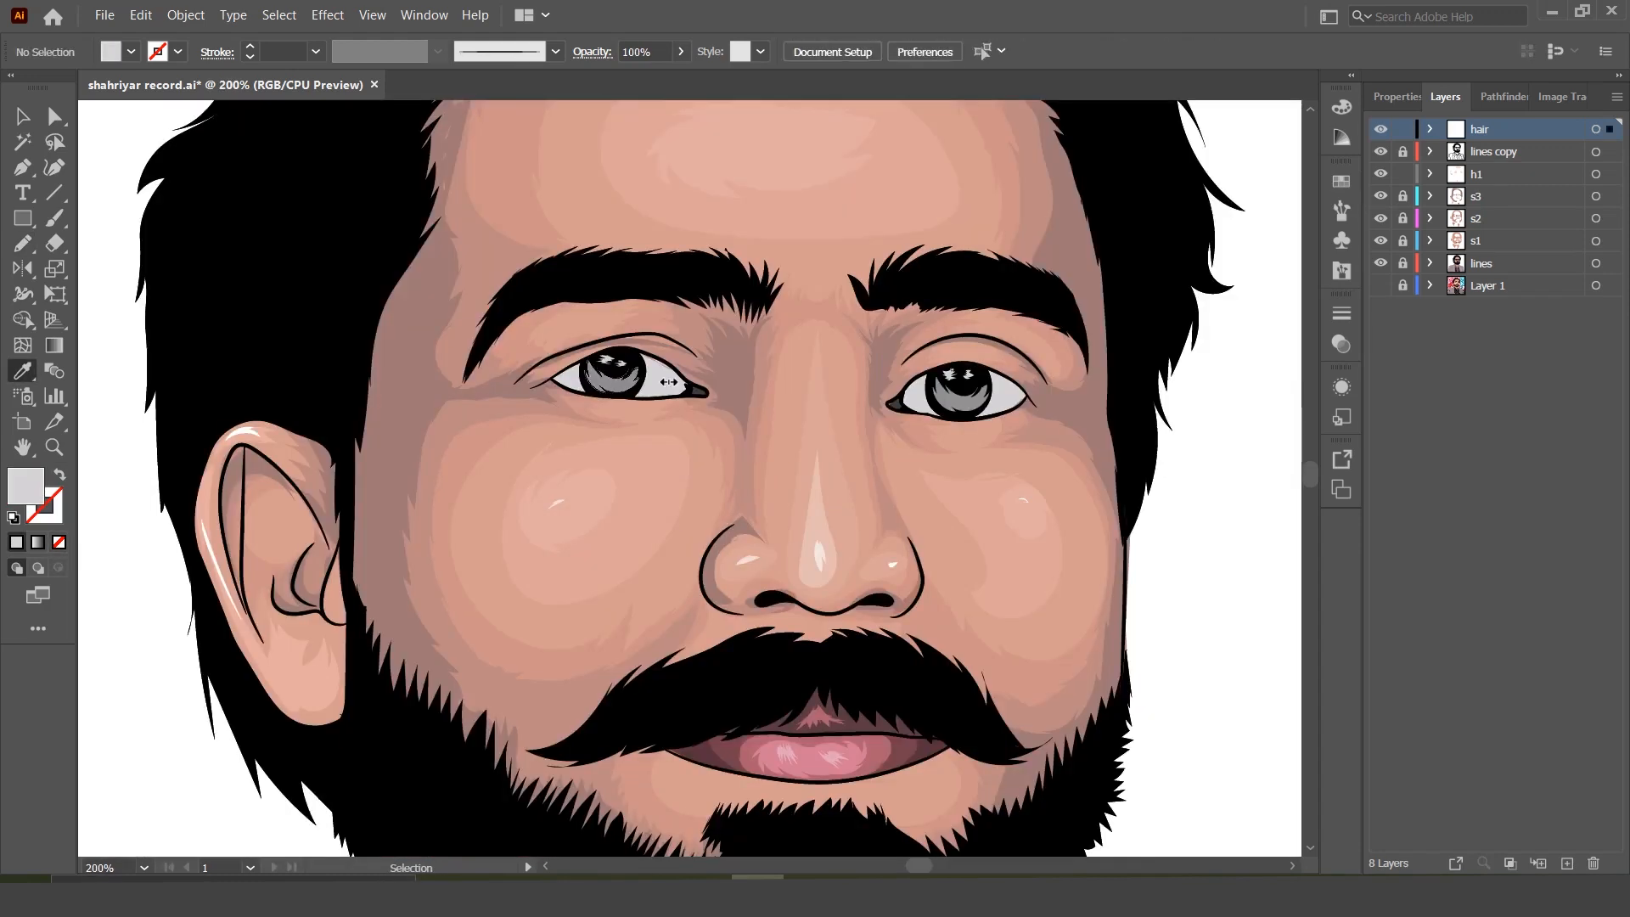
Step: Draw further small freehand highlights around the face on h1, sampling their fills from the existing highlights
scroll(1034, 397, up, 3)
key(n)
drag(686, 545, 679, 462)
key(i)
click(749, 545)
key(n)
drag(496, 474, 491, 504)
key(i)
click(711, 508)
scroll(671, 475, down, 4)
key(n)
ctrl+click(679, 481)
scroll(358, 497, up, 4)
mouse_move(660, 461)
mouse_down()
mouse_move(641, 381)
mouse_move(652, 480)
mouse_up()
key(i)
click(289, 497)
key(n)
drag(679, 396, 727, 474)
scroll(670, 502, down, 2)
scroll(477, 486, up, 3)
mouse_move(734, 531)
mouse_down()
mouse_move(728, 419)
mouse_move(733, 526)
mouse_up()
drag(1005, 404, 1056, 517)
ctrl+click(887, 714)
key(ctrl+minus)
key(ctrl+minus)
key(ctrl+minus)
key(ctrl+minus)
key(ctrl+minus)
key(ctrl+minus)
ctrl+click(1141, 514)
key(ctrl+minus)
key(ctrl+minus)
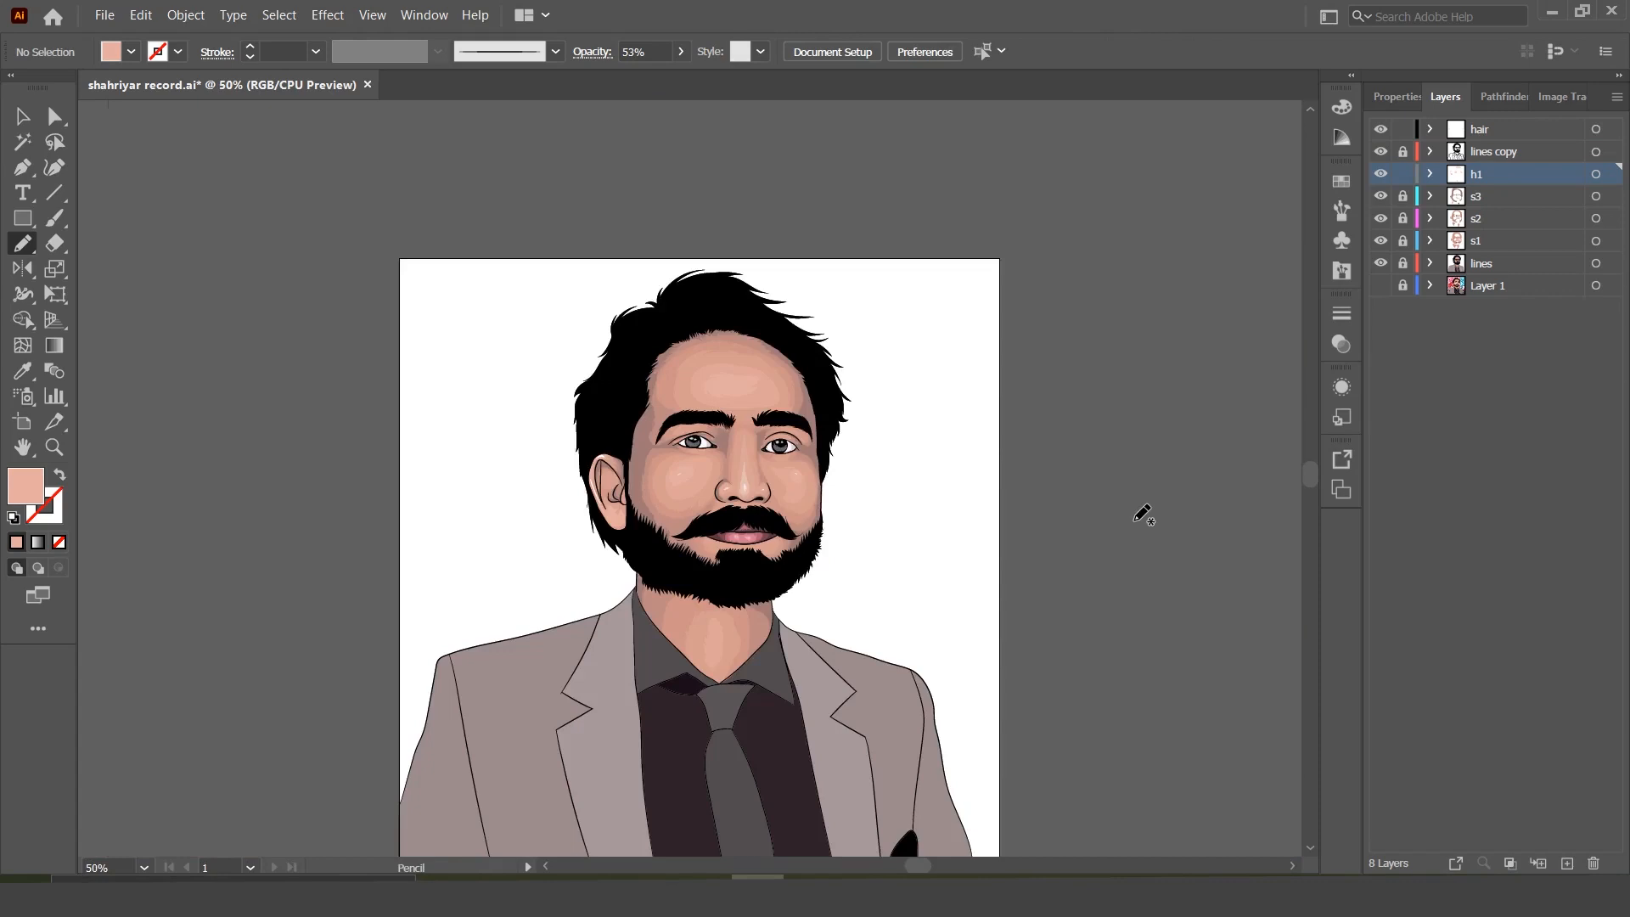
Step: Create a new layer named r hair above the hair layer
key(ctrl+equal)
key(ctrl+equal)
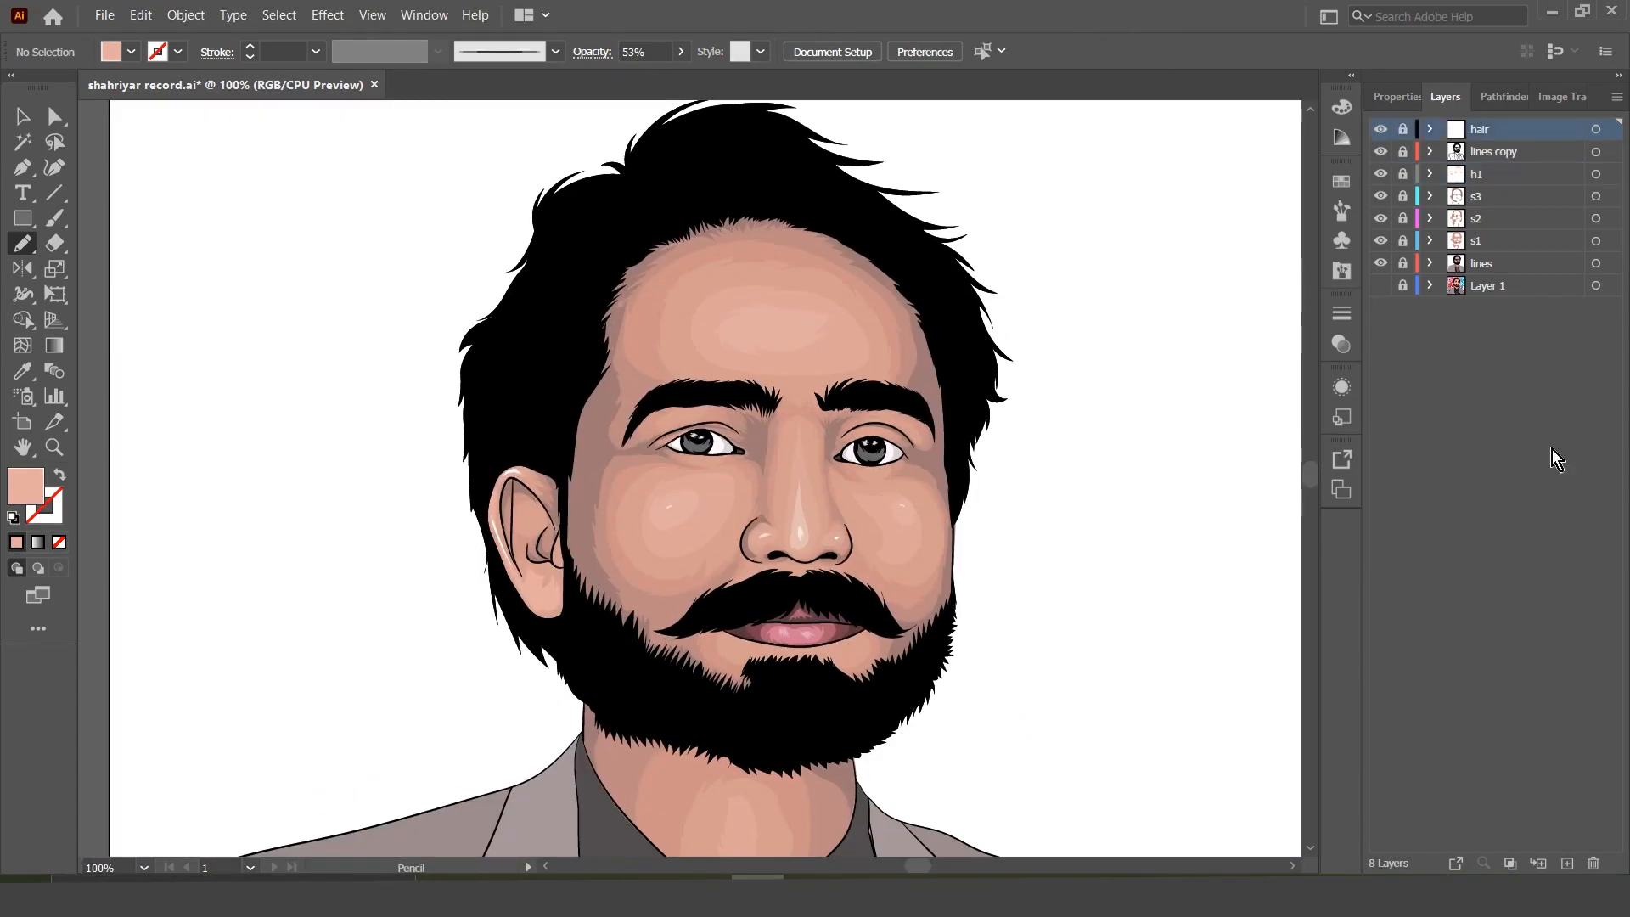
click(1567, 863)
double_click(1482, 129)
text(r hair)
key(Return)
Step: Build a linear gradient running black to white to black, with the white stop near the middle
click(423, 14)
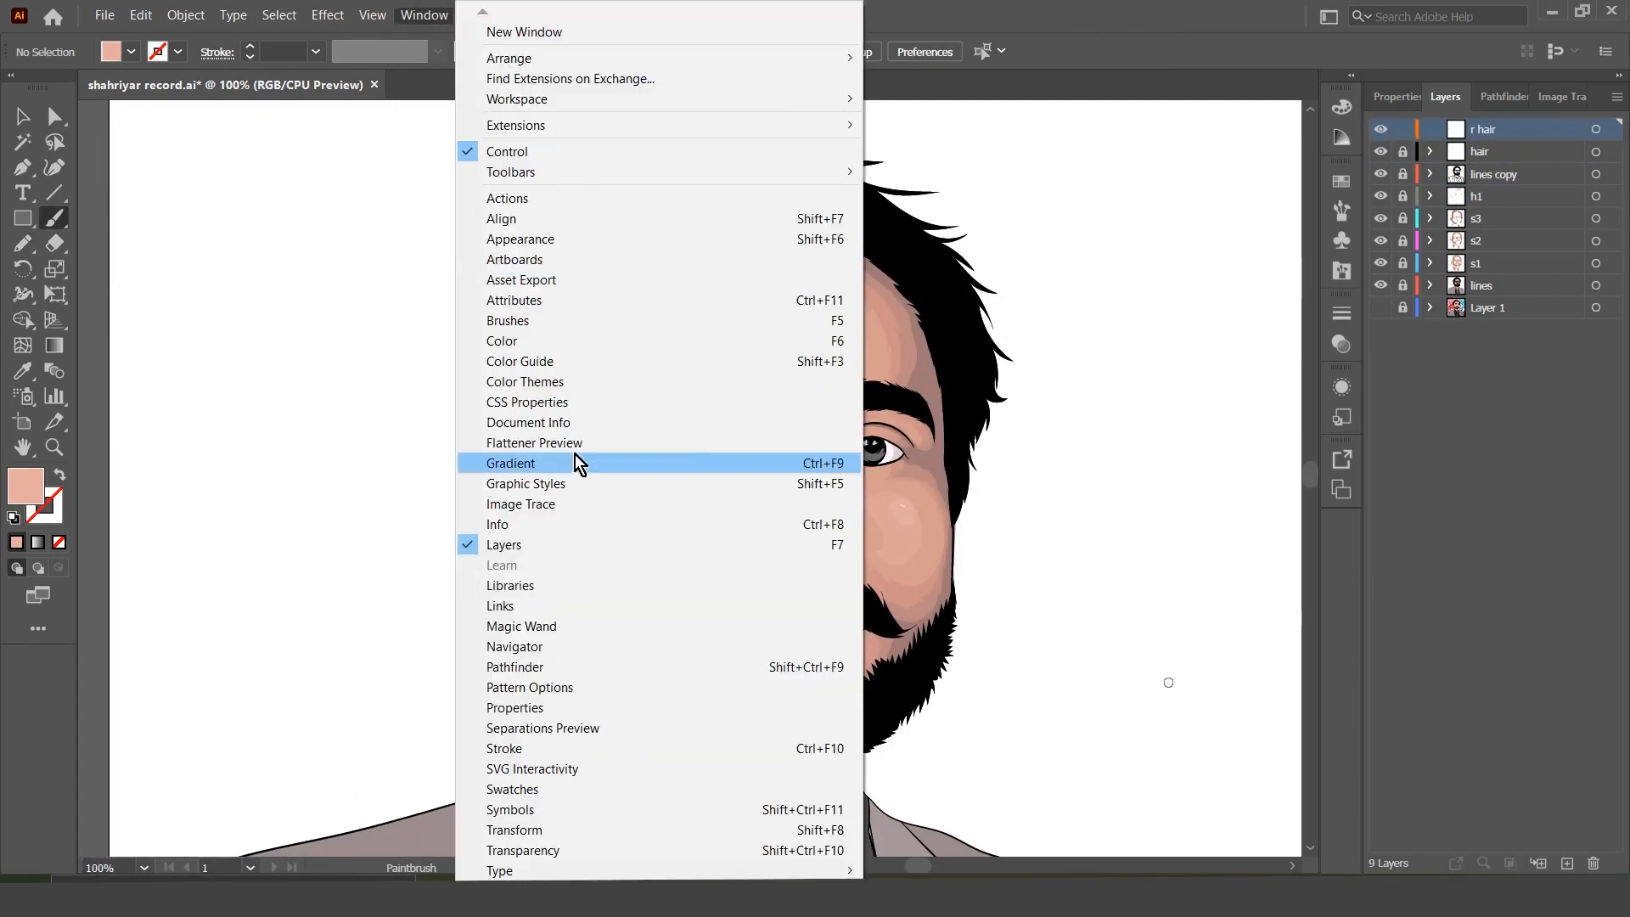
click(574, 458)
click(1097, 342)
click(1096, 517)
click(1001, 367)
drag(1275, 477, 1099, 478)
drag(1191, 478, 1179, 477)
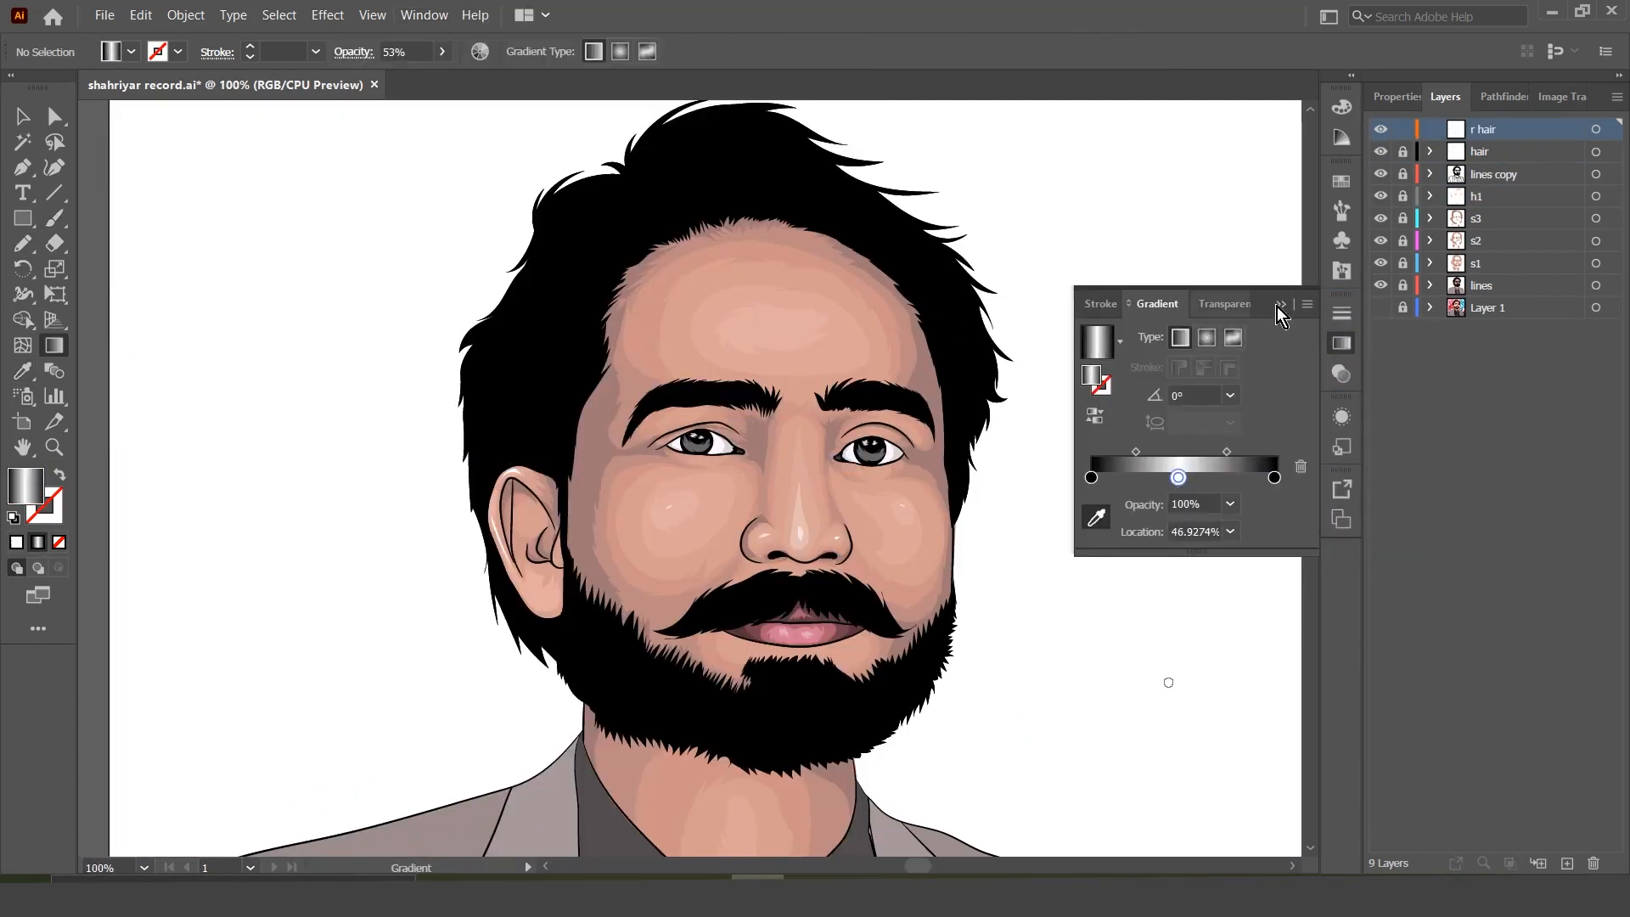
click(1102, 384)
Step: Apply the gradient to the stroke with no fill and set up the Paintbrush with the 5 pt. Round brush
click(131, 51)
click(19, 90)
click(54, 218)
click(1342, 210)
scroll(1182, 226, up, 3)
click(1087, 211)
click(669, 174)
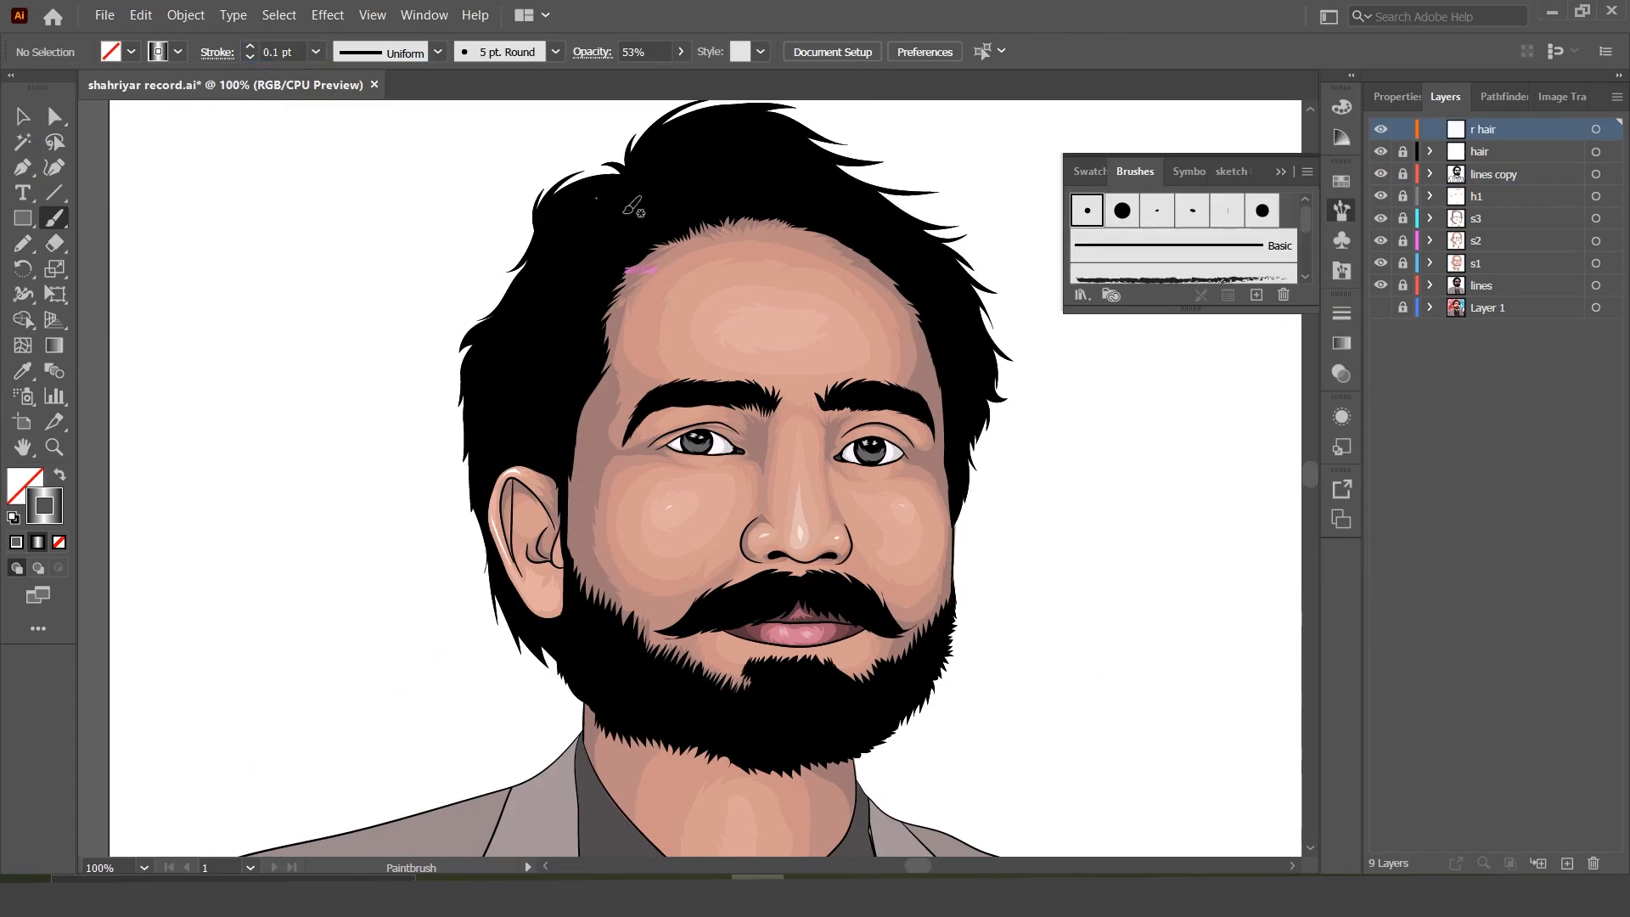
Step: Try a few curved gradient strands on the front of the hair
click(1342, 210)
key(ctrl+equal)
key(ctrl+equal)
scroll(976, 593, up, 6)
drag(673, 363, 679, 474)
drag(648, 412, 682, 497)
drag(641, 355, 654, 485)
Step: Move both gradient midpoints outward to widen the white highlight in the stroke gradient
click(1342, 343)
drag(1226, 450, 1241, 450)
drag(1144, 450, 1128, 450)
click(1342, 343)
Step: Try more strands across the crown and undo the trial strands
drag(855, 353, 674, 400)
drag(824, 292, 769, 349)
drag(870, 289, 794, 367)
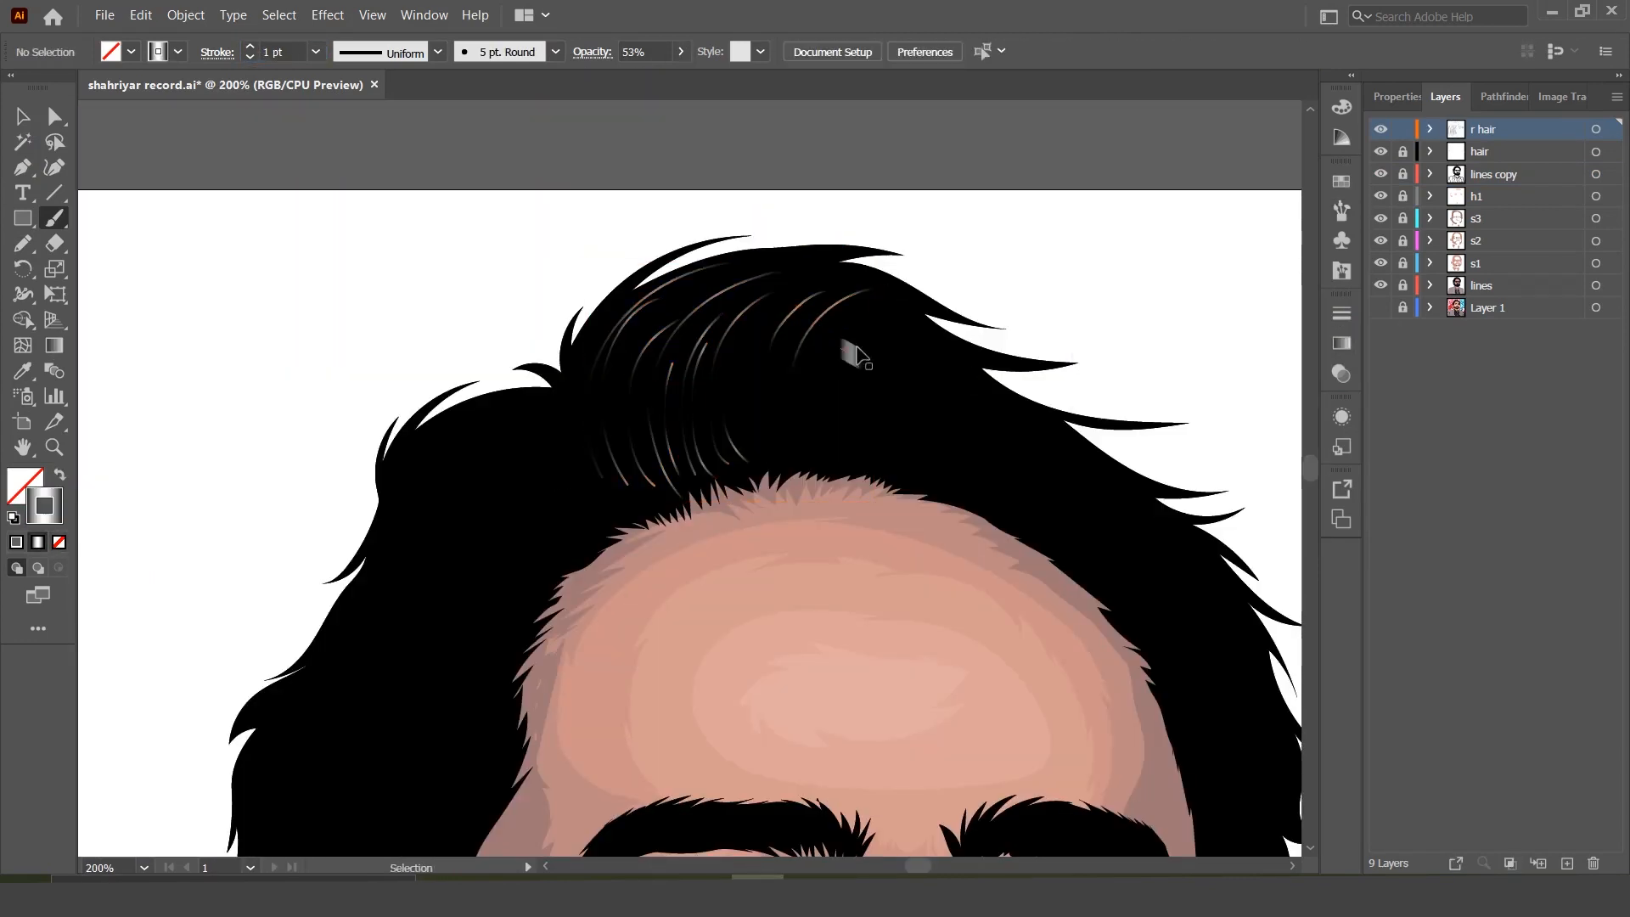
key(ctrl+z)
key(ctrl+z)
key(ctrl+z)
key(ctrl+z)
key(ctrl+z)
key(ctrl+z)
key(ctrl+z)
key(ctrl+z)
key(ctrl+z)
key(ctrl+z)
Step: Brush thin 0.1 pt gradient strands over the top and sides of the hair, following its growth direction
drag(822, 253, 677, 321)
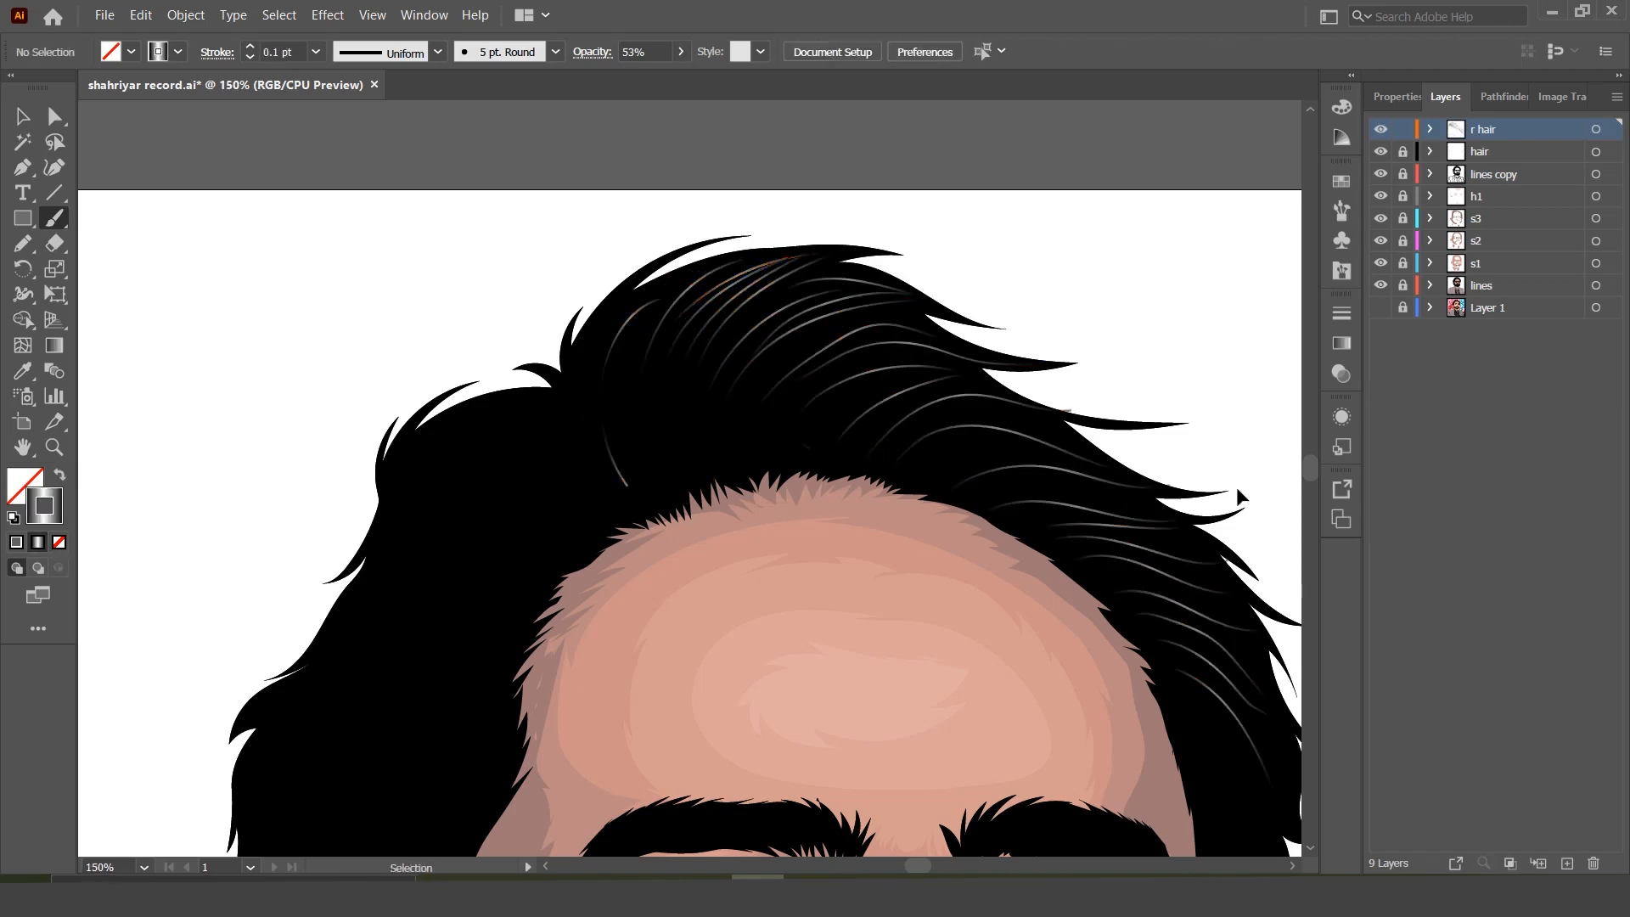
scroll(1108, 359, up, 3)
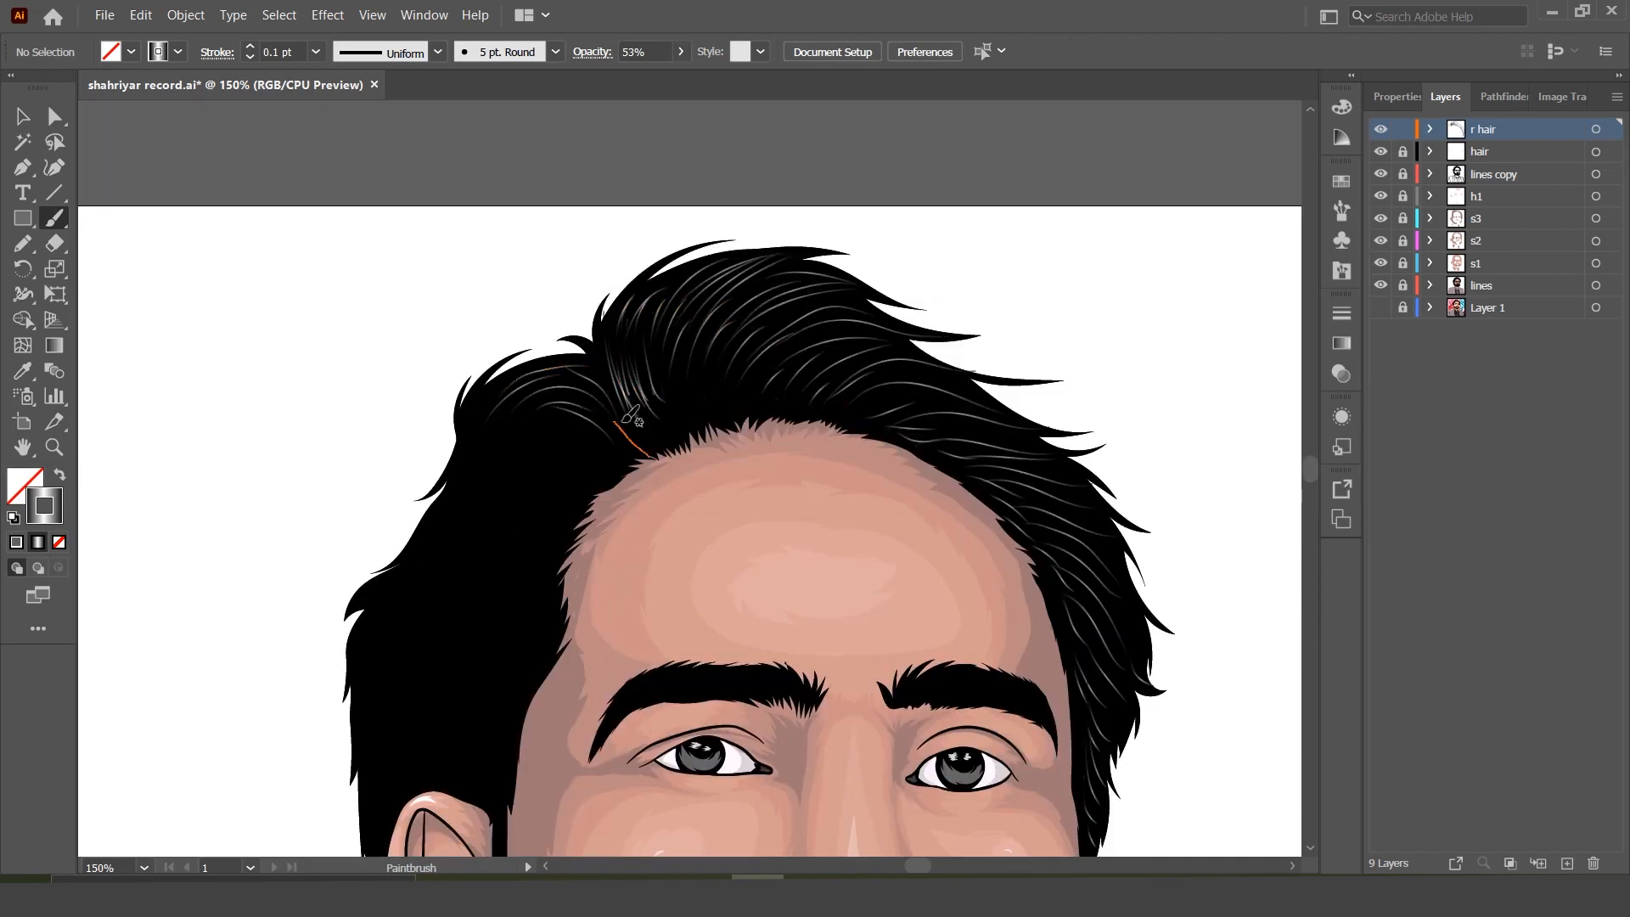
drag(677, 416, 639, 299)
scroll(645, 281, up, 2)
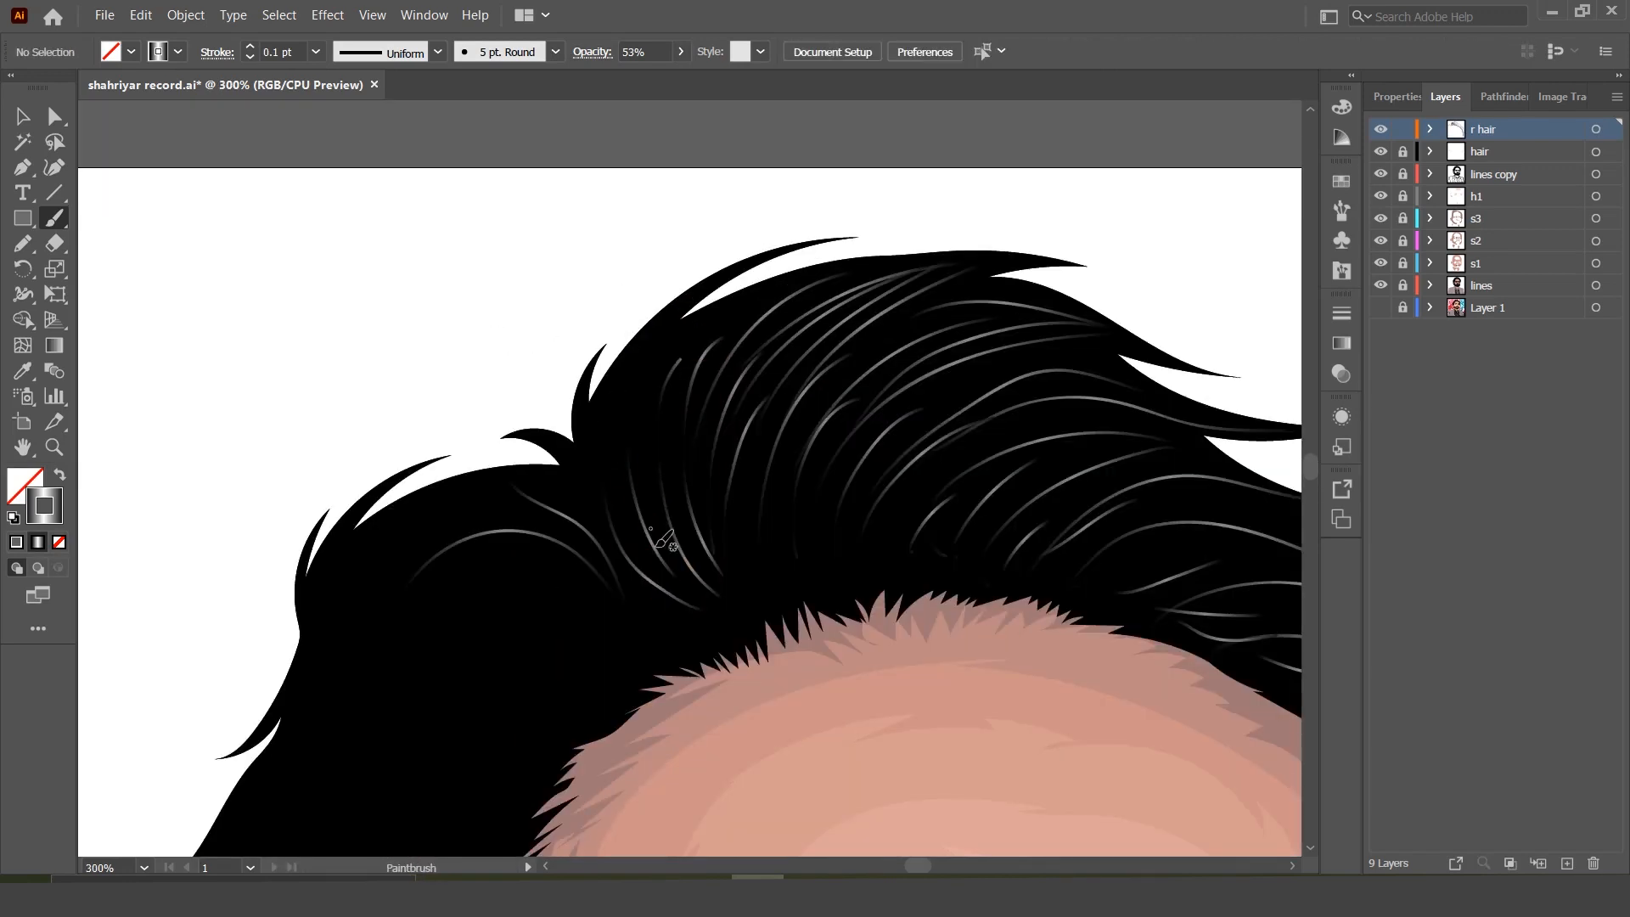
scroll(450, 592, down, 2)
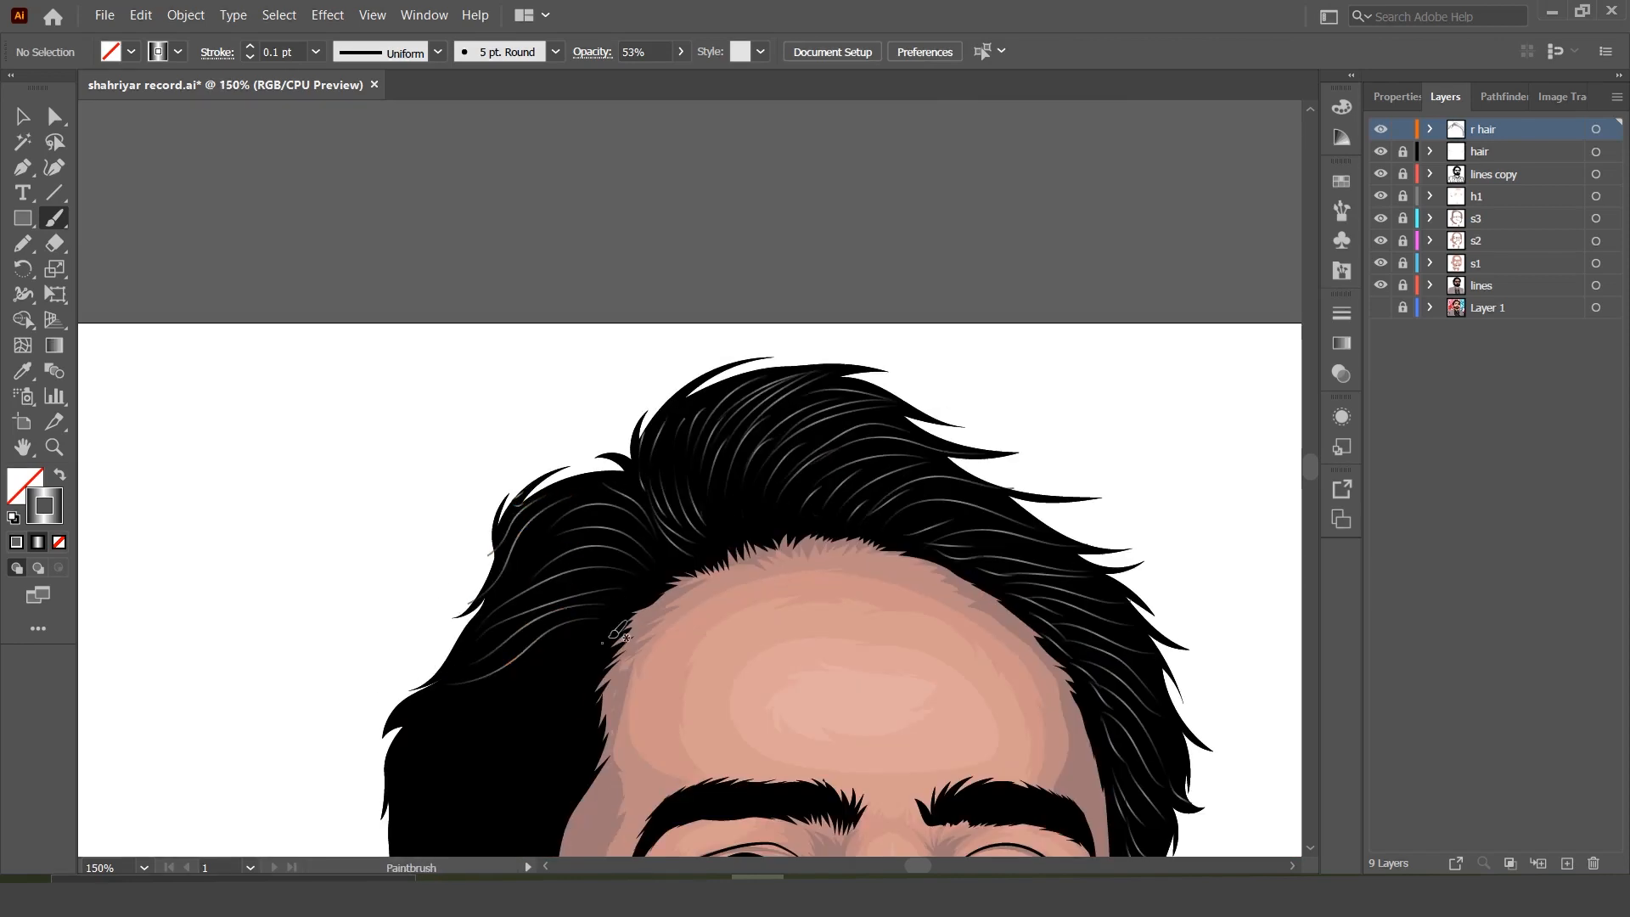
key(ctrl+minus)
key(ctrl+minus)
key(ctrl+plus)
key(ctrl+plus)
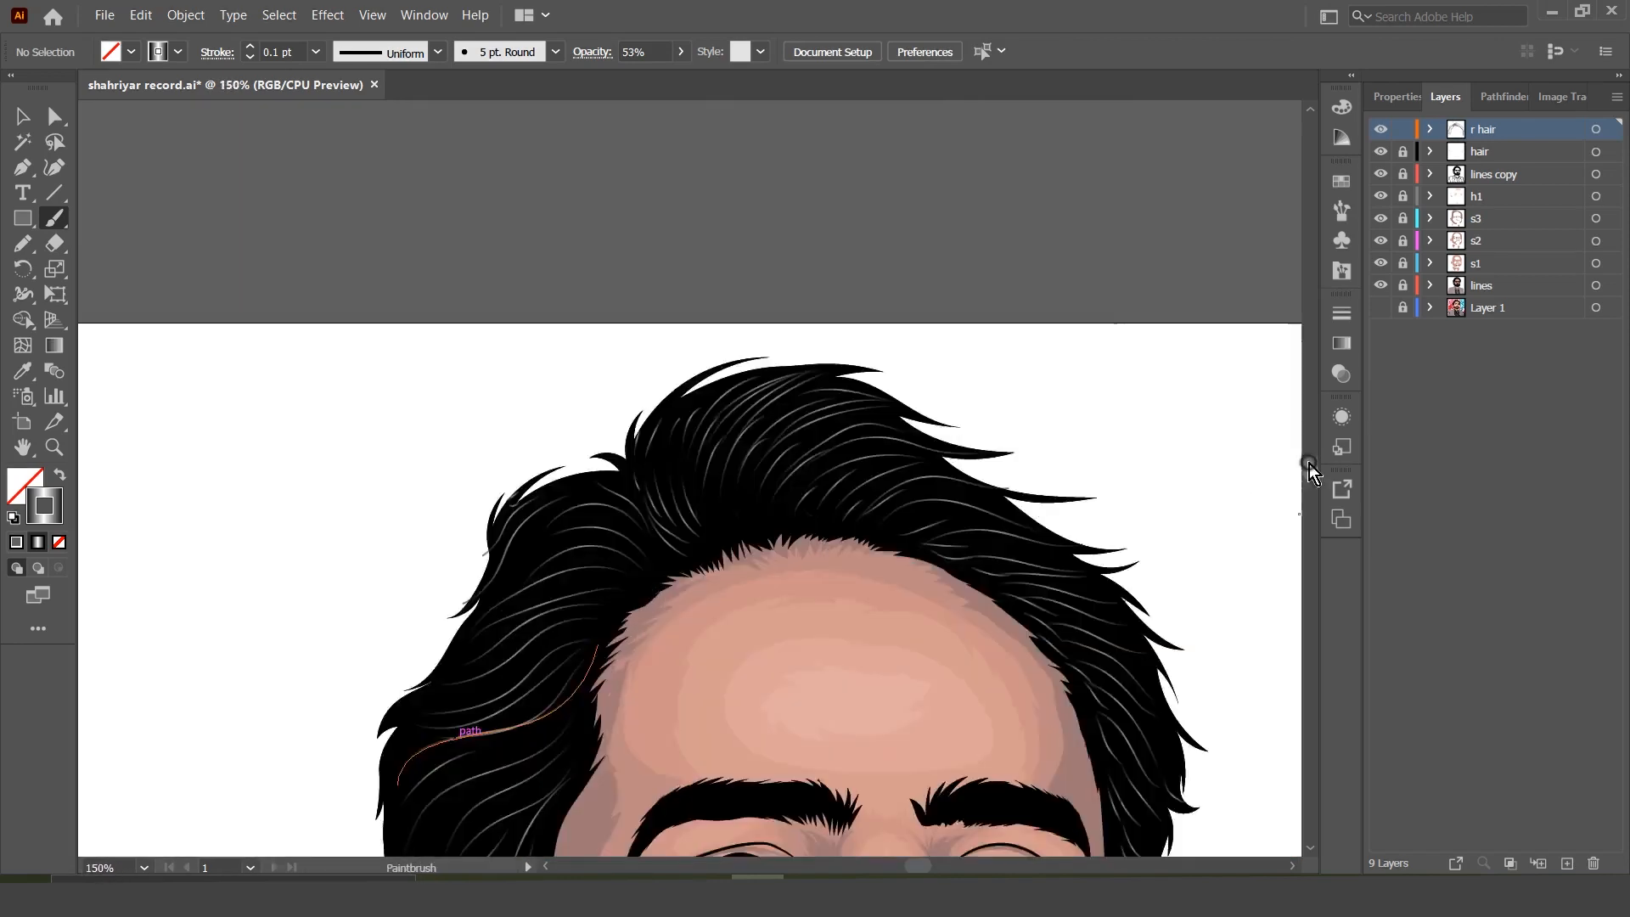
Step: Brush short fine strands through the moustache and beard and set the opacity to 46%
scroll(798, 441, down, 5)
drag(838, 416, 794, 443)
key(4)
key(6)
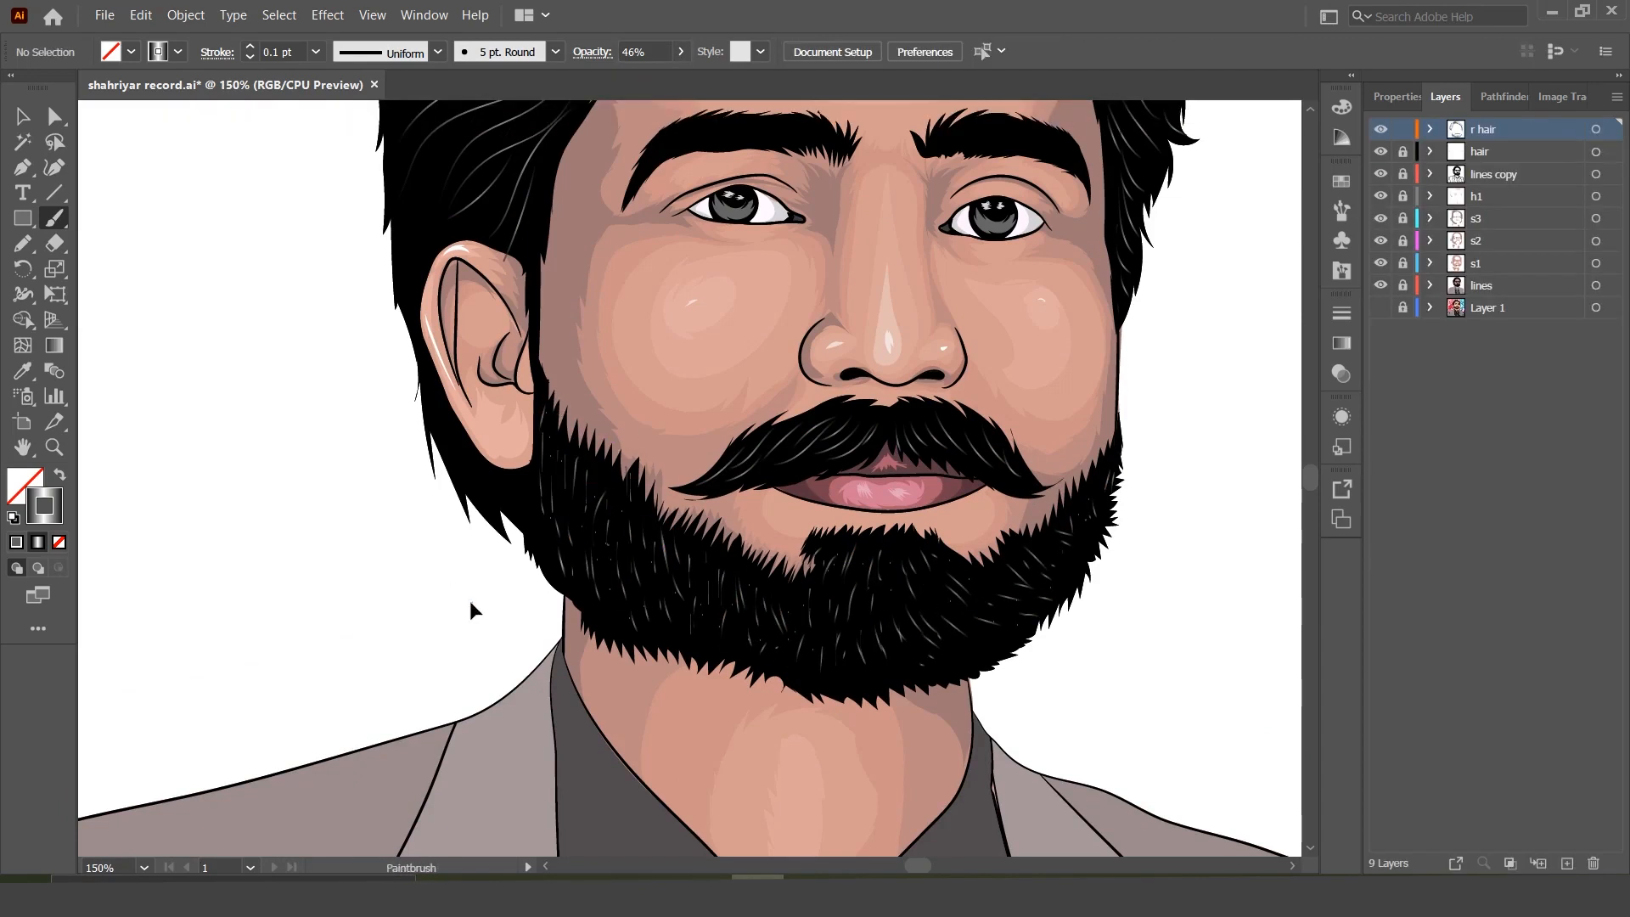
Step: Draw a highlight strip down the jacket's left front edge on a new layer above r hair and fill it with ccbabe
key(a)
alt+scroll(509, 594, up, 3)
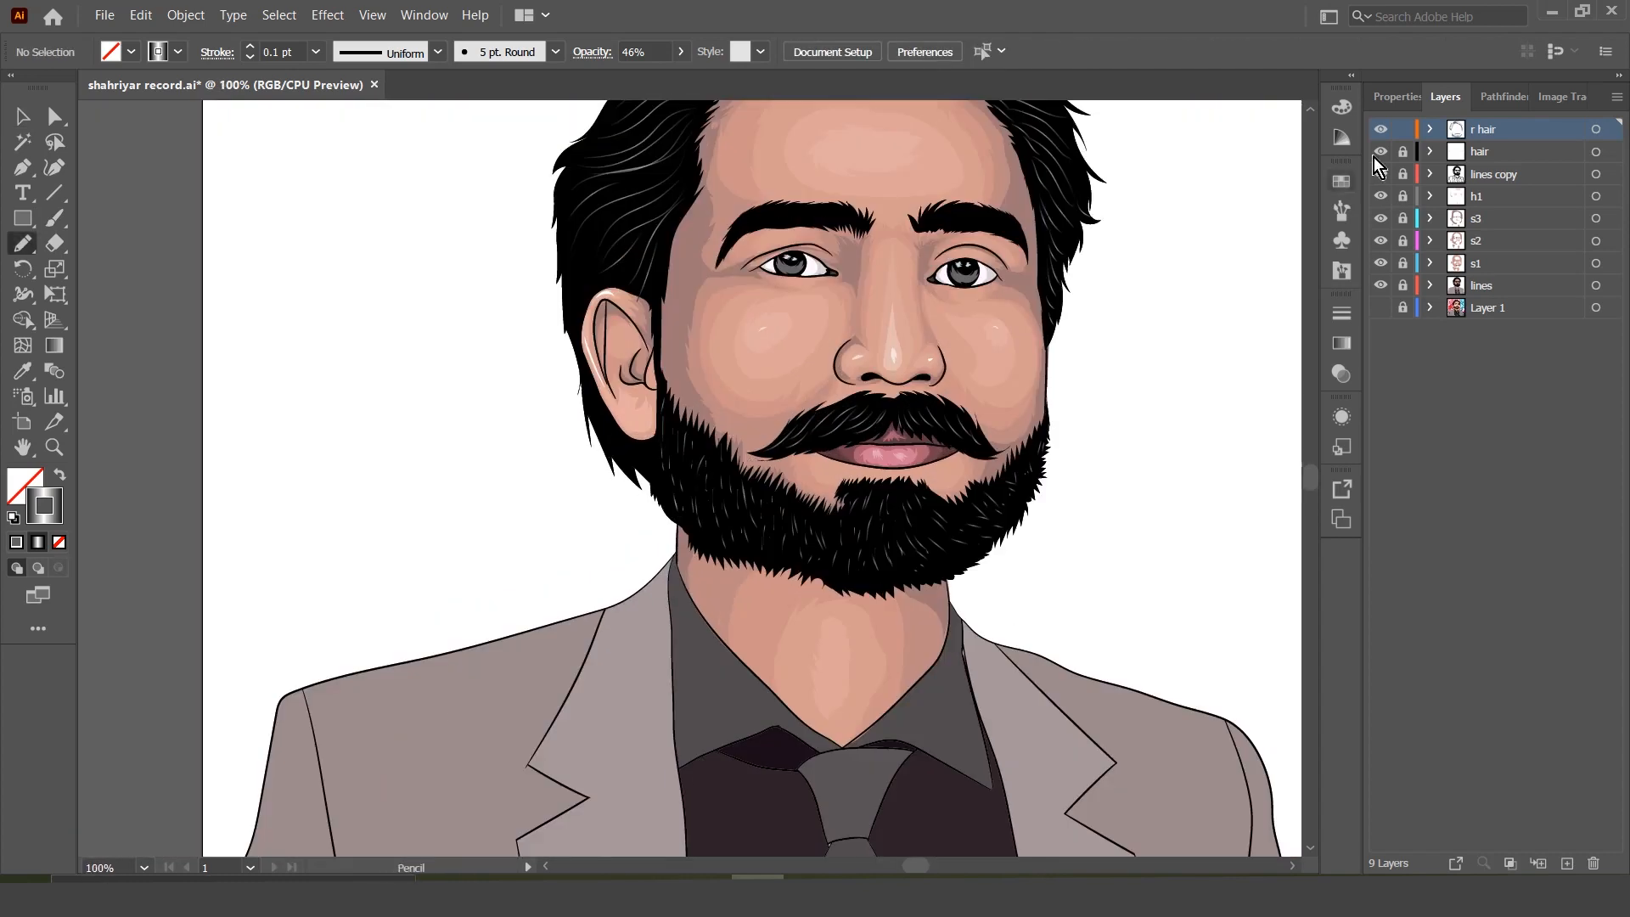
drag(649, 365, 689, 823)
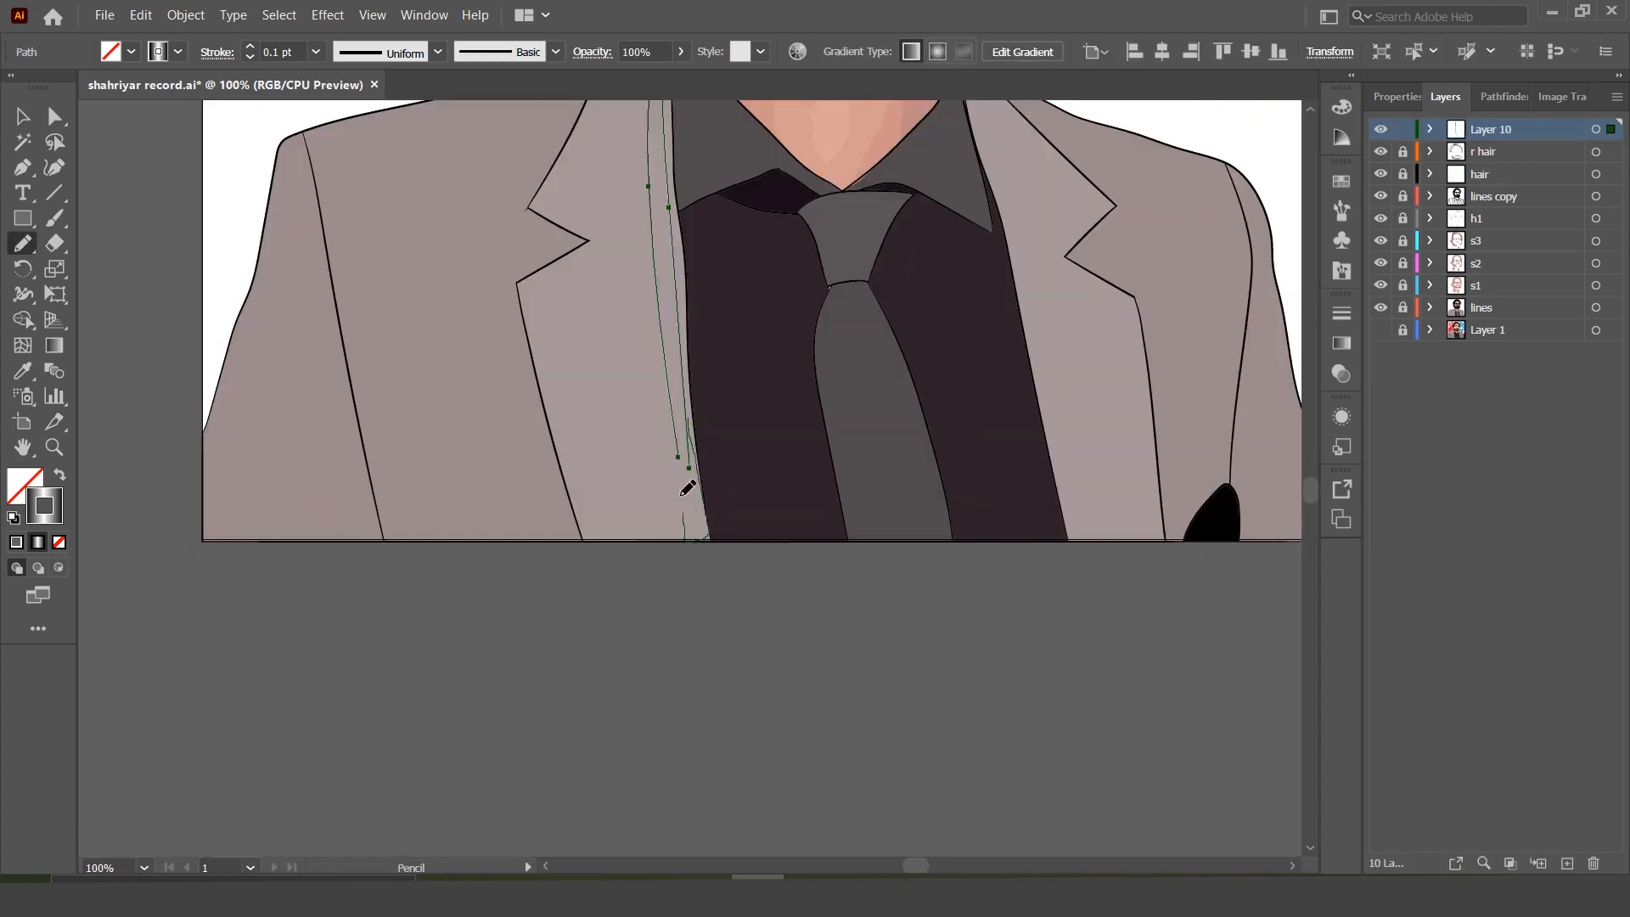
key(i)
click(645, 475)
double_click(26, 486)
key(Return)
ctrl+click(977, 656)
Step: Draw a matching highlight along the jacket's right front edge and try one along the left shoulder
scroll(973, 285, up, 2)
key(n)
mouse_move(973, 275)
mouse_down()
mouse_move(1072, 641)
mouse_move(963, 253)
mouse_up()
mouse_move(667, 208)
mouse_down()
mouse_move(585, 263)
mouse_move(659, 211)
mouse_move(360, 310)
mouse_up()
key(i)
click(662, 340)
key(ctrl+z)
key(ctrl+z)
Step: Draw a light highlight along the jacket's left shoulder with the fill sampled from the front-edge highlight
key(n)
key(ctrl+equal)
key(ctrl+equal)
mouse_move(398, 538)
mouse_down()
mouse_move(673, 476)
mouse_move(769, 435)
mouse_move(367, 549)
mouse_up()
key(i)
click(1096, 525)
ctrl+click(1154, 496)
key(ctrl+minus)
key(ctrl+minus)
key(ctrl+minus)
key(ctrl+minus)
key(ctrl+equal)
key(ctrl+equal)
key(ctrl+equal)
Step: Draw a shadow along the jacket's right shoulder, sample the dark collar colour 514c4e and set its opacity to 25%
key(n)
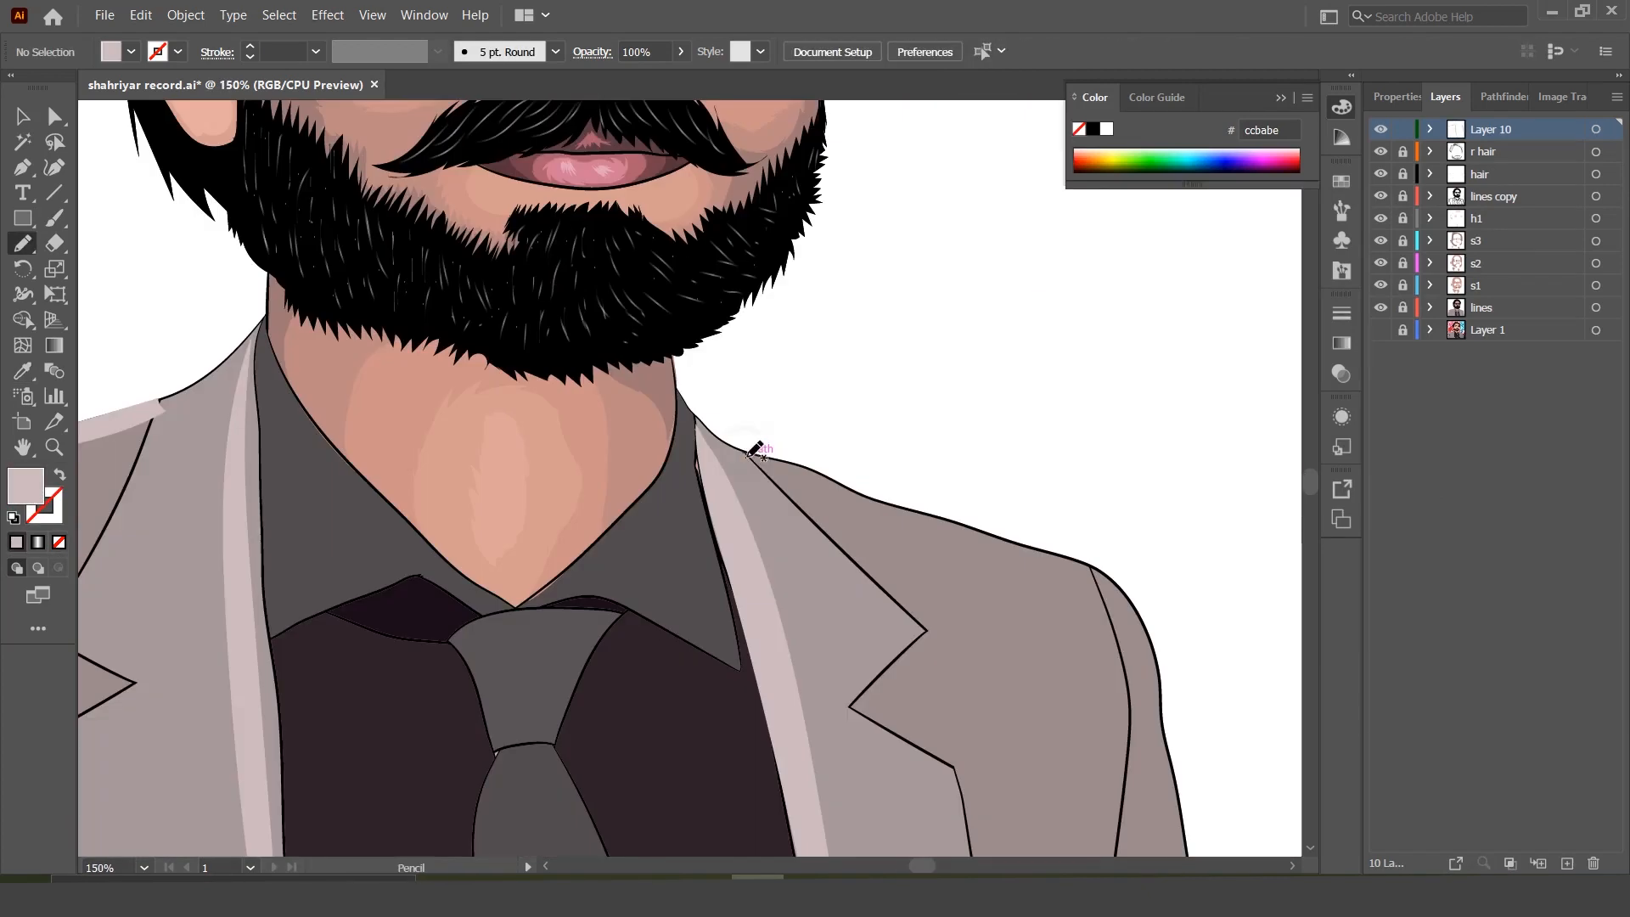
drag(756, 450, 984, 533)
key(i)
click(667, 476)
click(680, 52)
drag(676, 82, 614, 81)
key(ctrl+minus)
key(ctrl+minus)
key(ctrl+minus)
Step: Draw matching translucent shadows along both sleeve seams of the jacket
key(n)
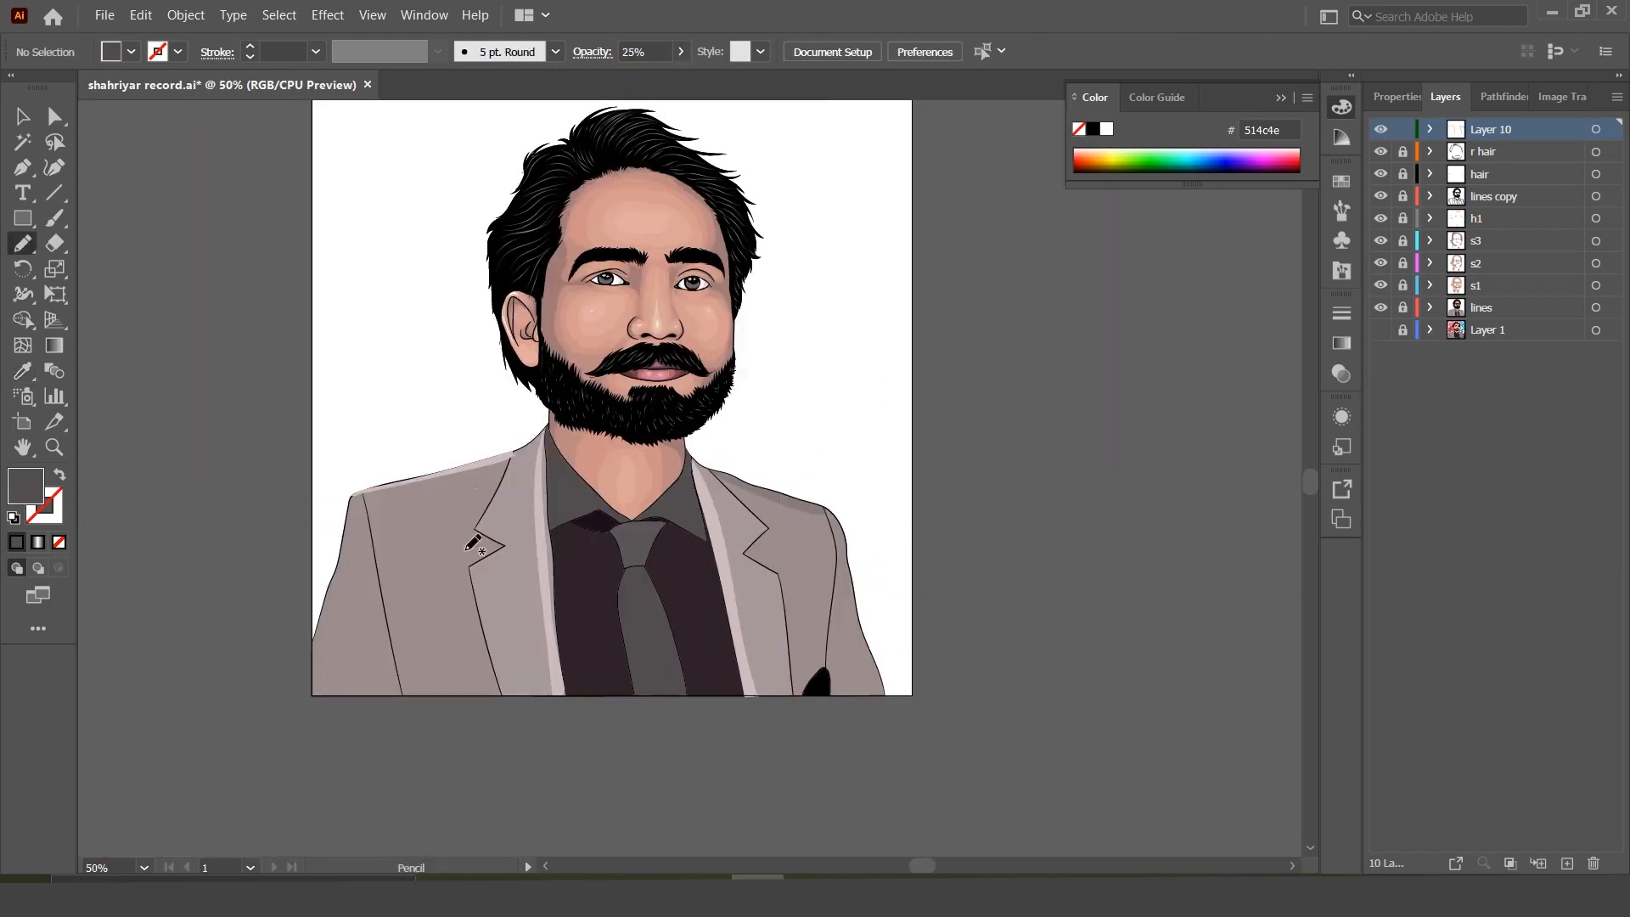
drag(387, 673, 364, 507)
key(i)
click(667, 471)
ctrl+click(791, 446)
key(n)
mouse_move(827, 512)
mouse_down()
mouse_move(815, 673)
mouse_move(827, 513)
mouse_up()
key(i)
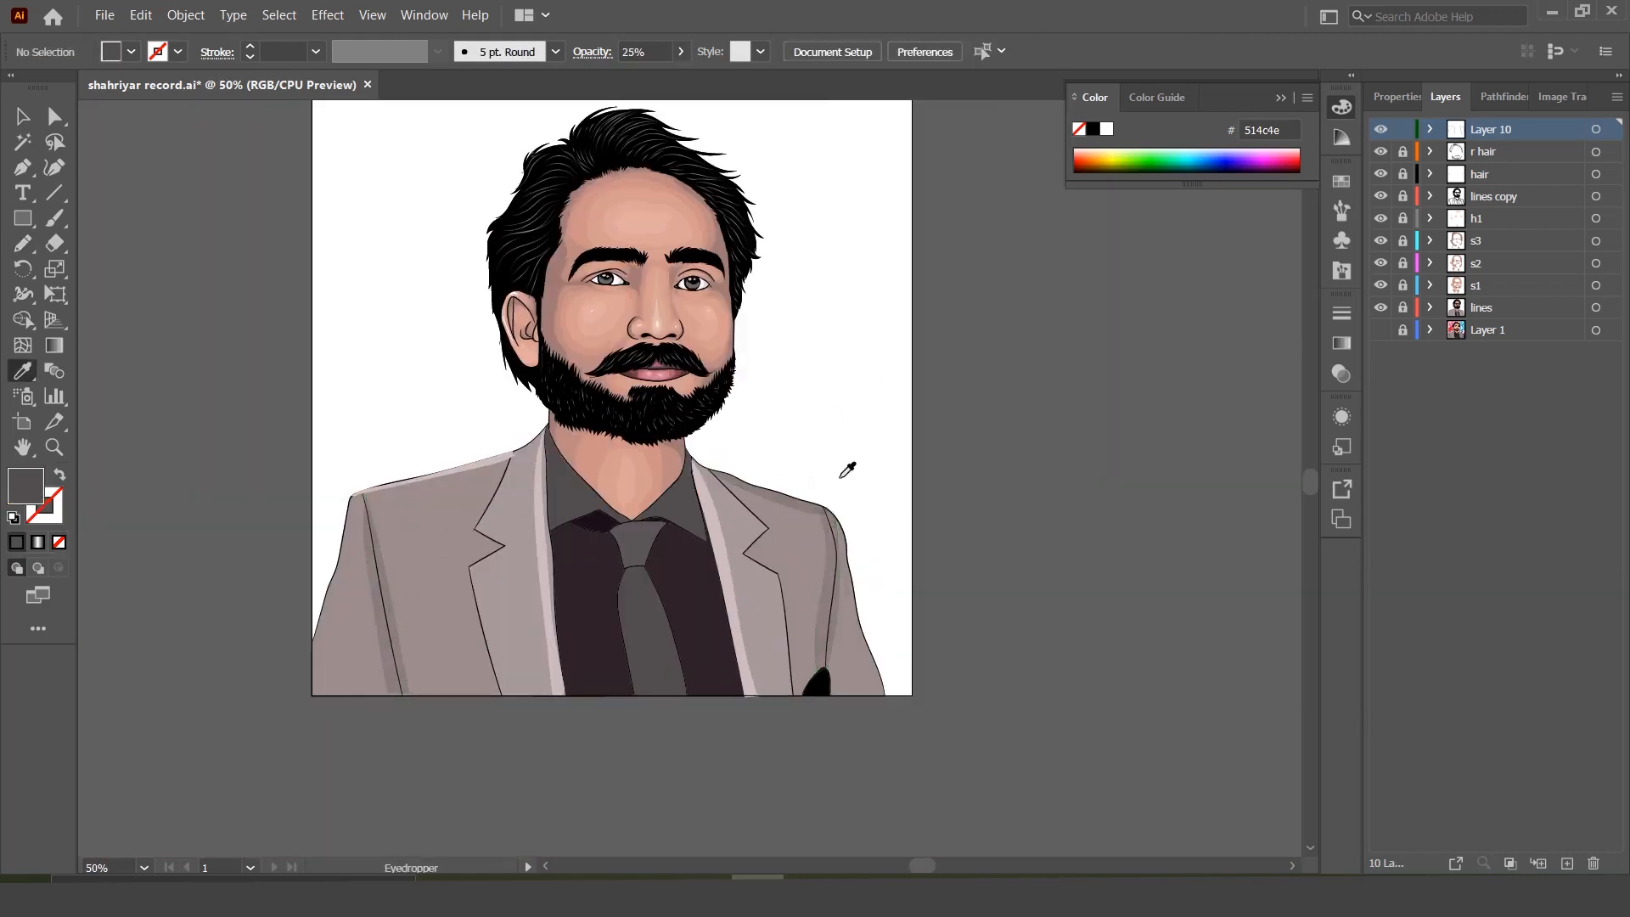
Step: Draw a highlight along the left shirt collar edge with the sampled ccbabe fill and set its opacity to 47%
key(ctrl+equal)
key(ctrl+equal)
key(ctrl+equal)
mouse_move(266, 333)
mouse_down()
mouse_move(458, 575)
mouse_move(266, 334)
mouse_up()
key(i)
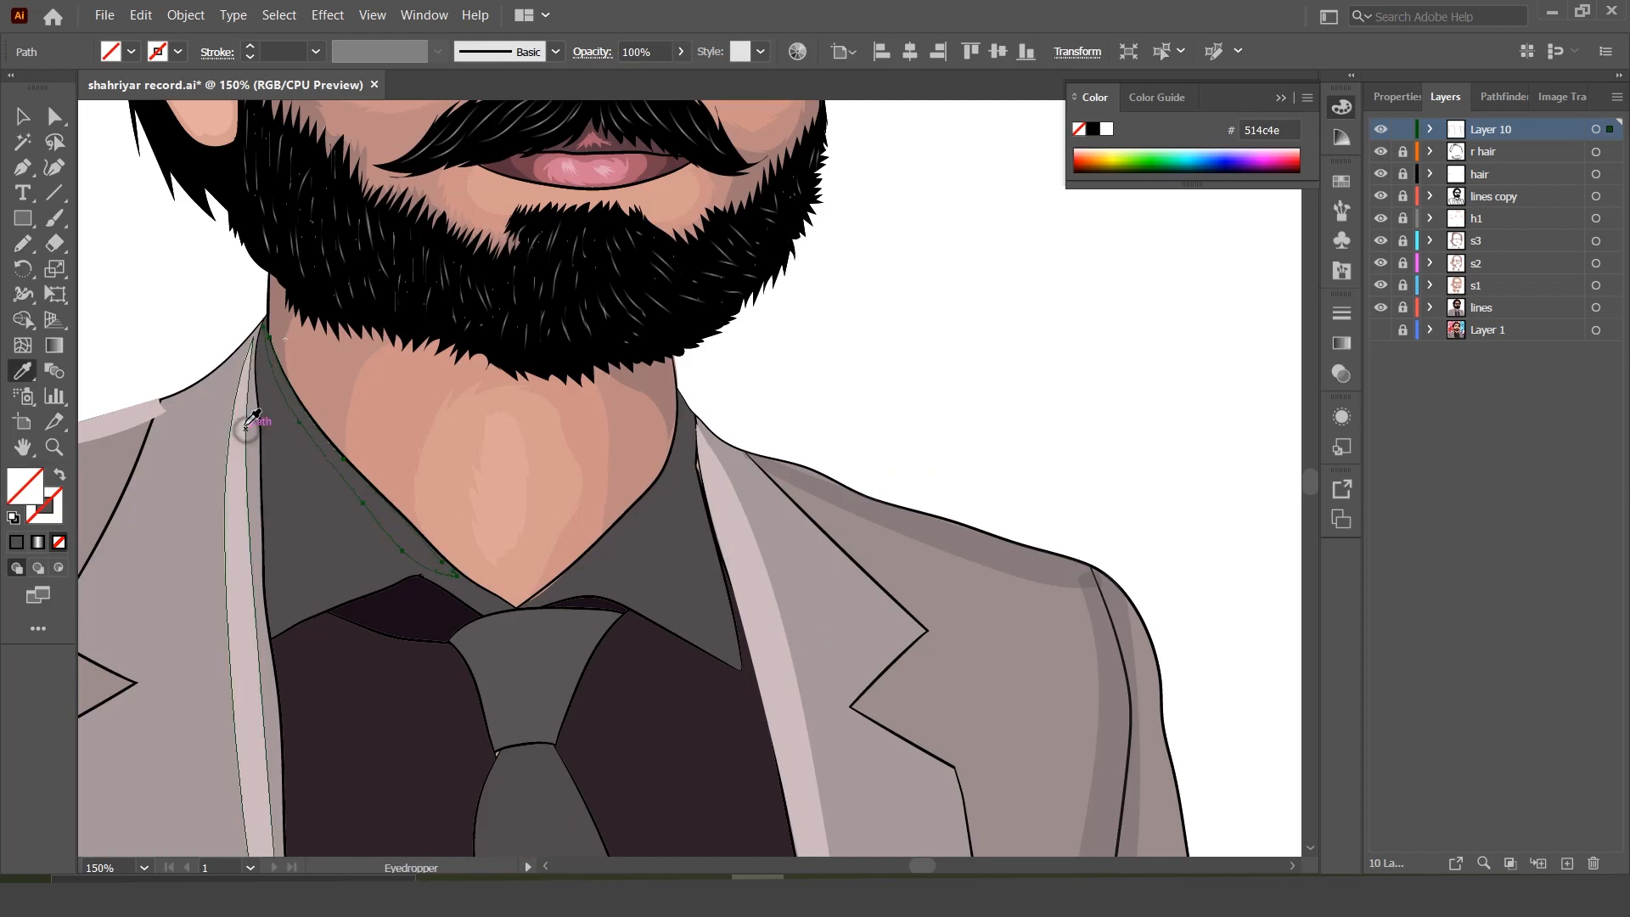
click(249, 429)
drag(680, 51, 636, 81)
ctrl+click(669, 465)
Step: Draw a matching highlight on the right shirt collar, sampling its fill from the left collar highlight
key(n)
key(i)
mouse_move(669, 465)
mouse_down()
mouse_move(562, 578)
mouse_move(603, 645)
mouse_up()
click(429, 533)
ctrl+click(823, 382)
key(ctrl+minus)
key(ctrl+minus)
key(ctrl+minus)
key(ctrl+minus)
key(ctrl+minus)
key(ctrl+1)
Step: Draw a highlight on the tie knot with the sampled collar highlight fill and set its opacity to 21%
key(n)
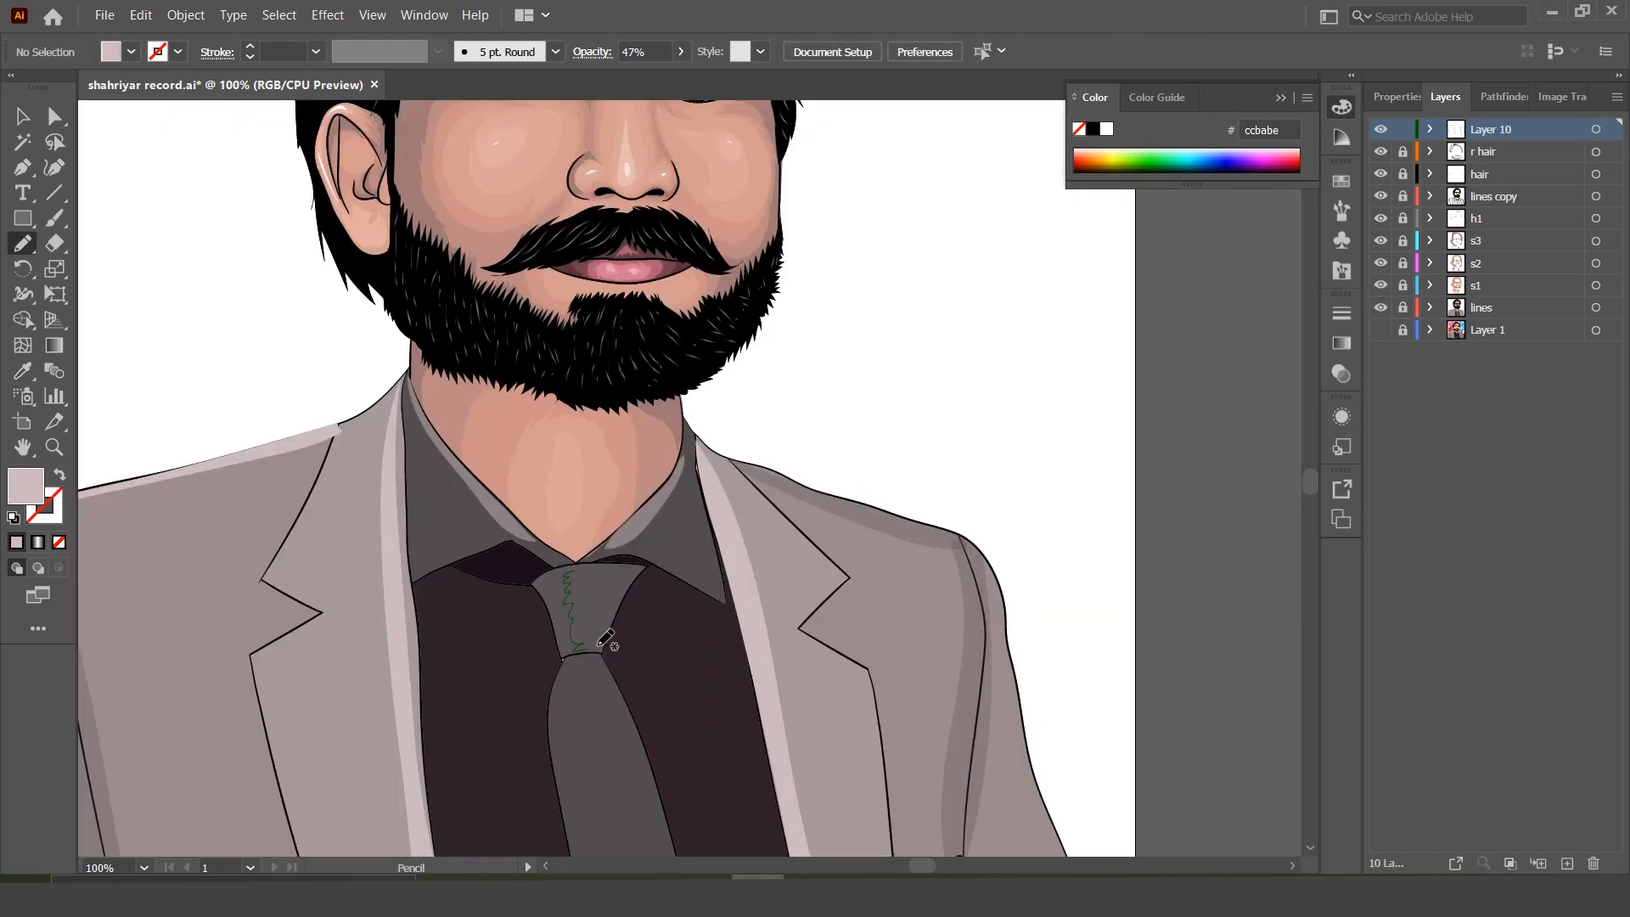
key(n)
drag(641, 709, 586, 482)
key(i)
click(584, 420)
click(680, 52)
drag(637, 76, 621, 76)
Step: Draw a long highlight strip down the tie below the knot
key(ctrl+minus)
key(ctrl+minus)
key(ctrl+minus)
key(ctrl+minus)
key(ctrl+1)
drag(593, 636, 557, 393)
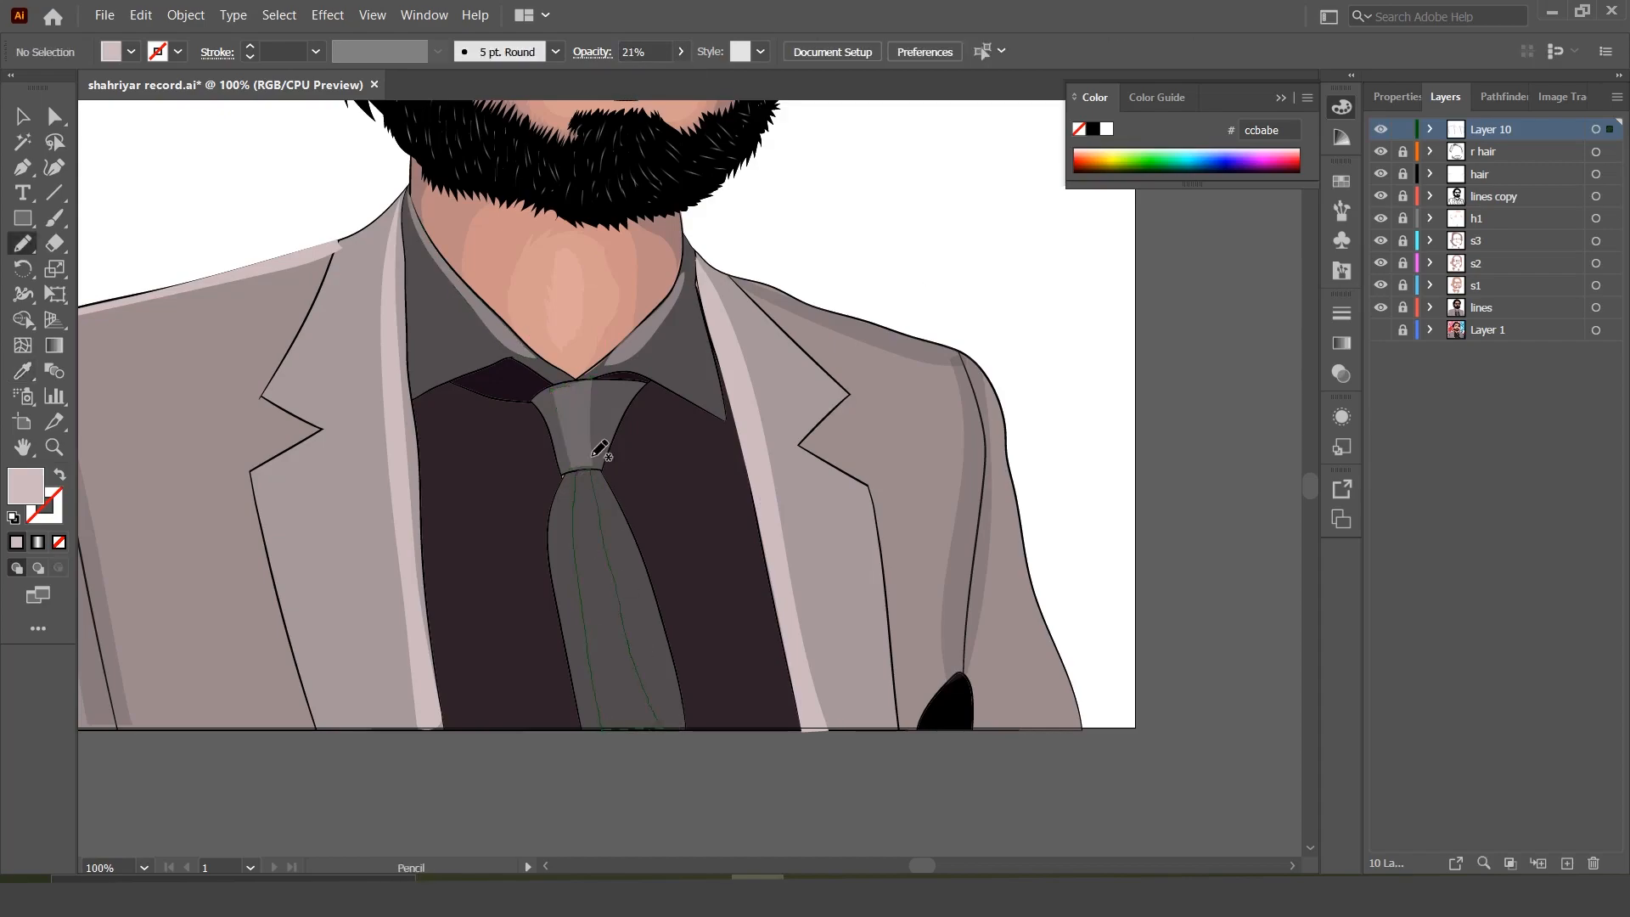